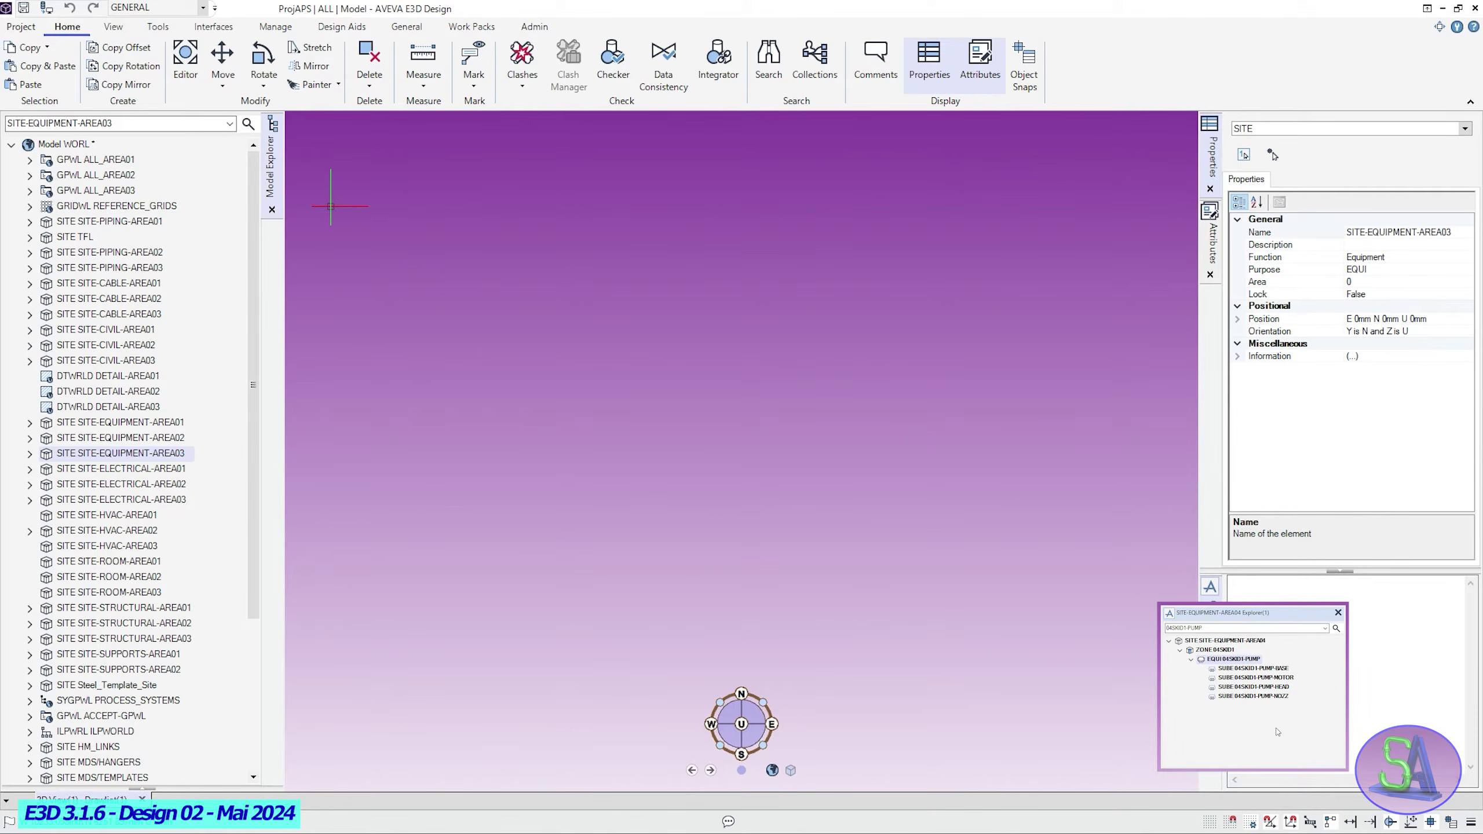
Create a site named SITE-EQUIPMENT-AREA04 with its purpose left unset.
left_click(409, 28)
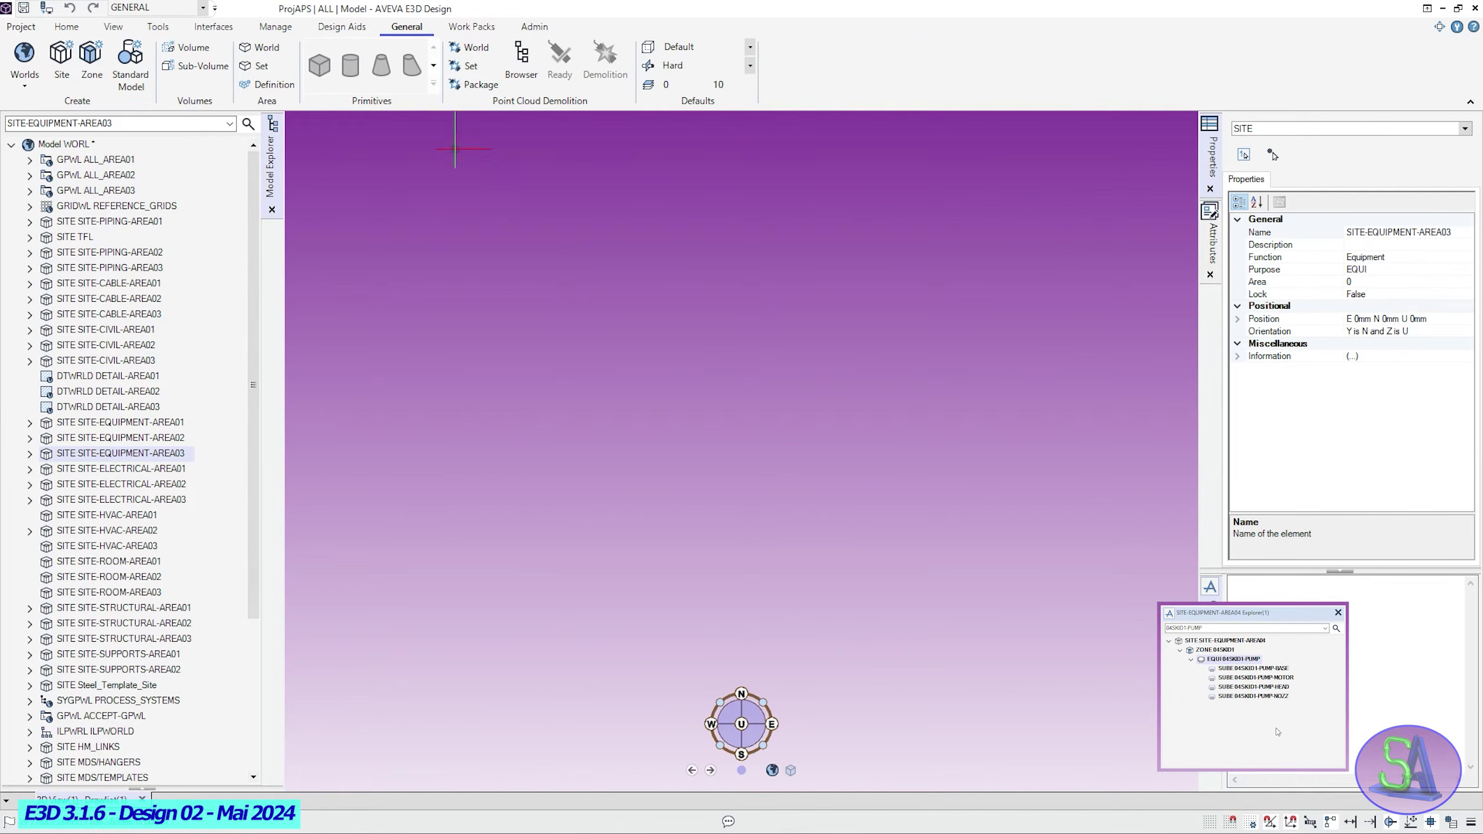
left_click(61, 63)
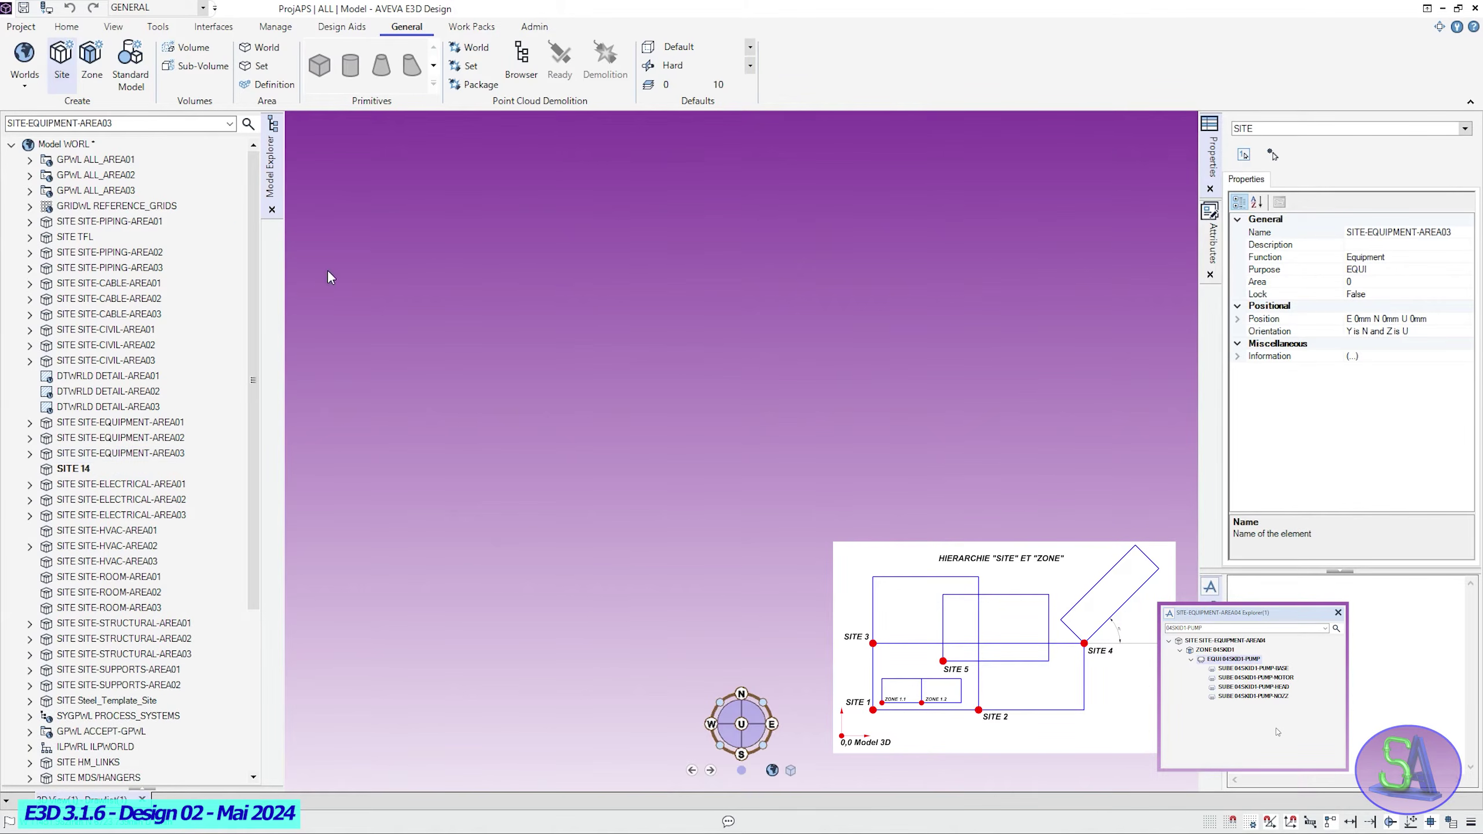
type("SITE")
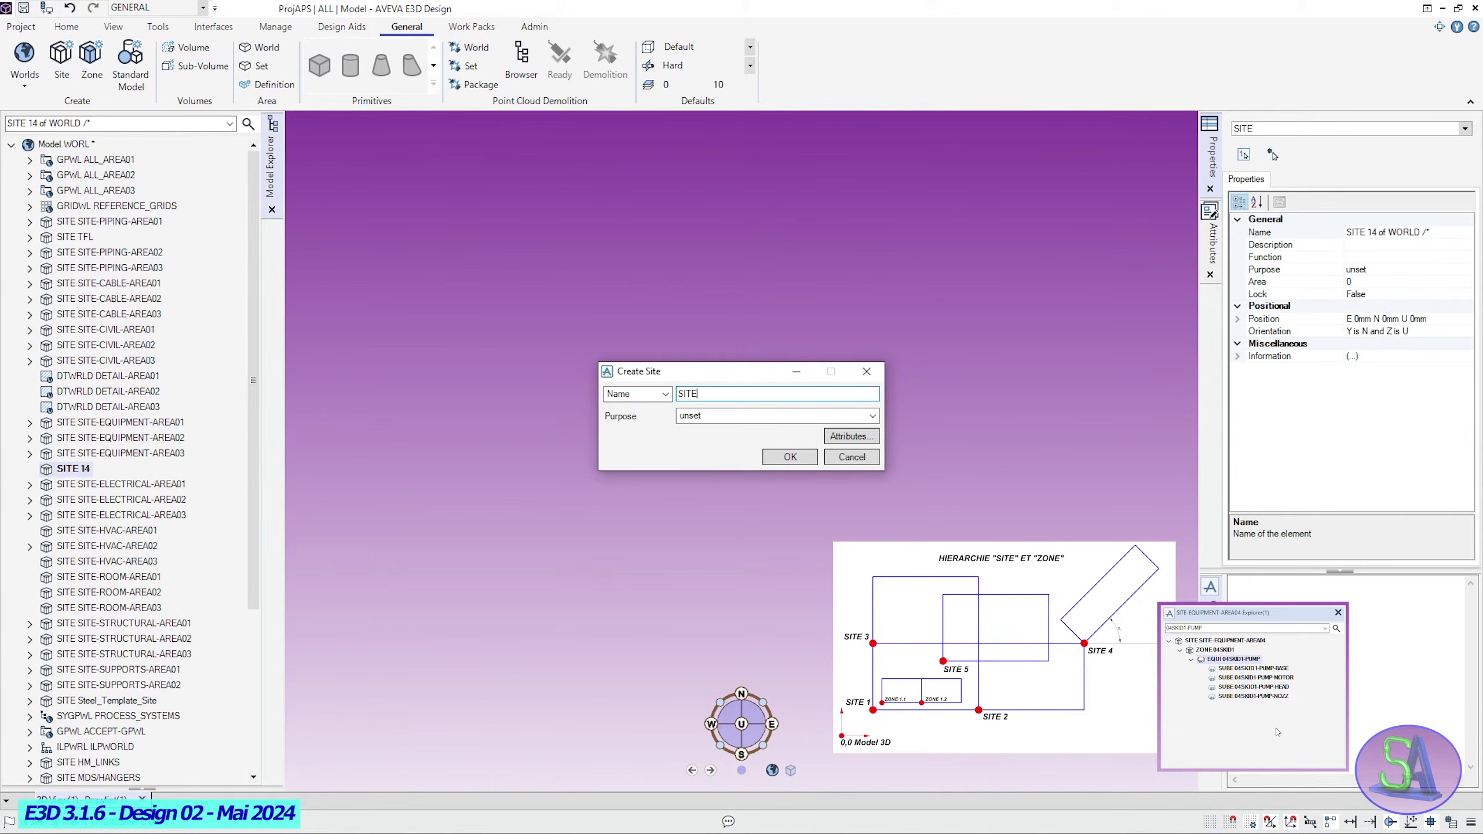
type("-EQUIPMENT-AREA04")
left_click(752, 417)
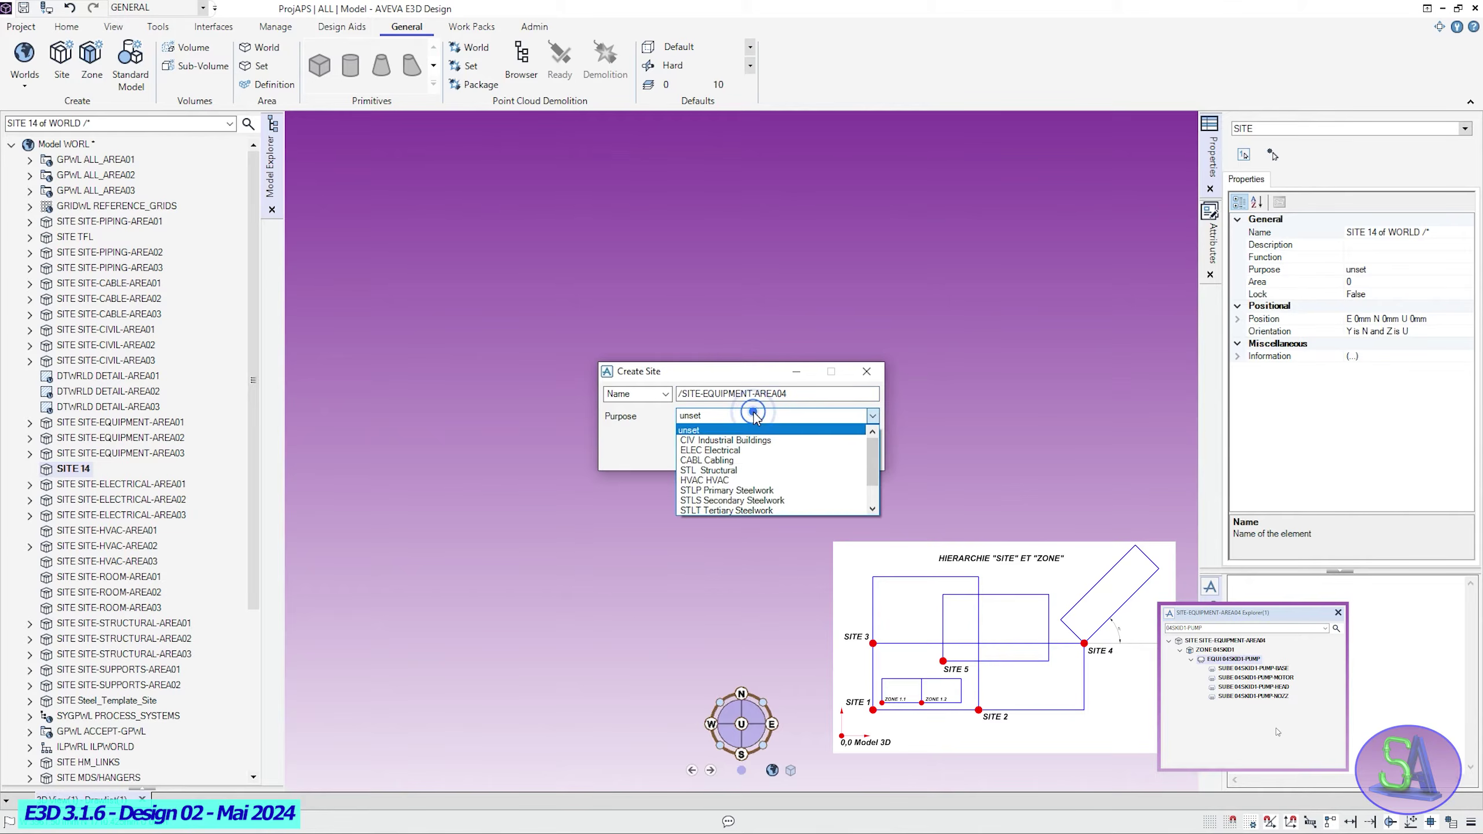
scroll(755, 426, "down", 1)
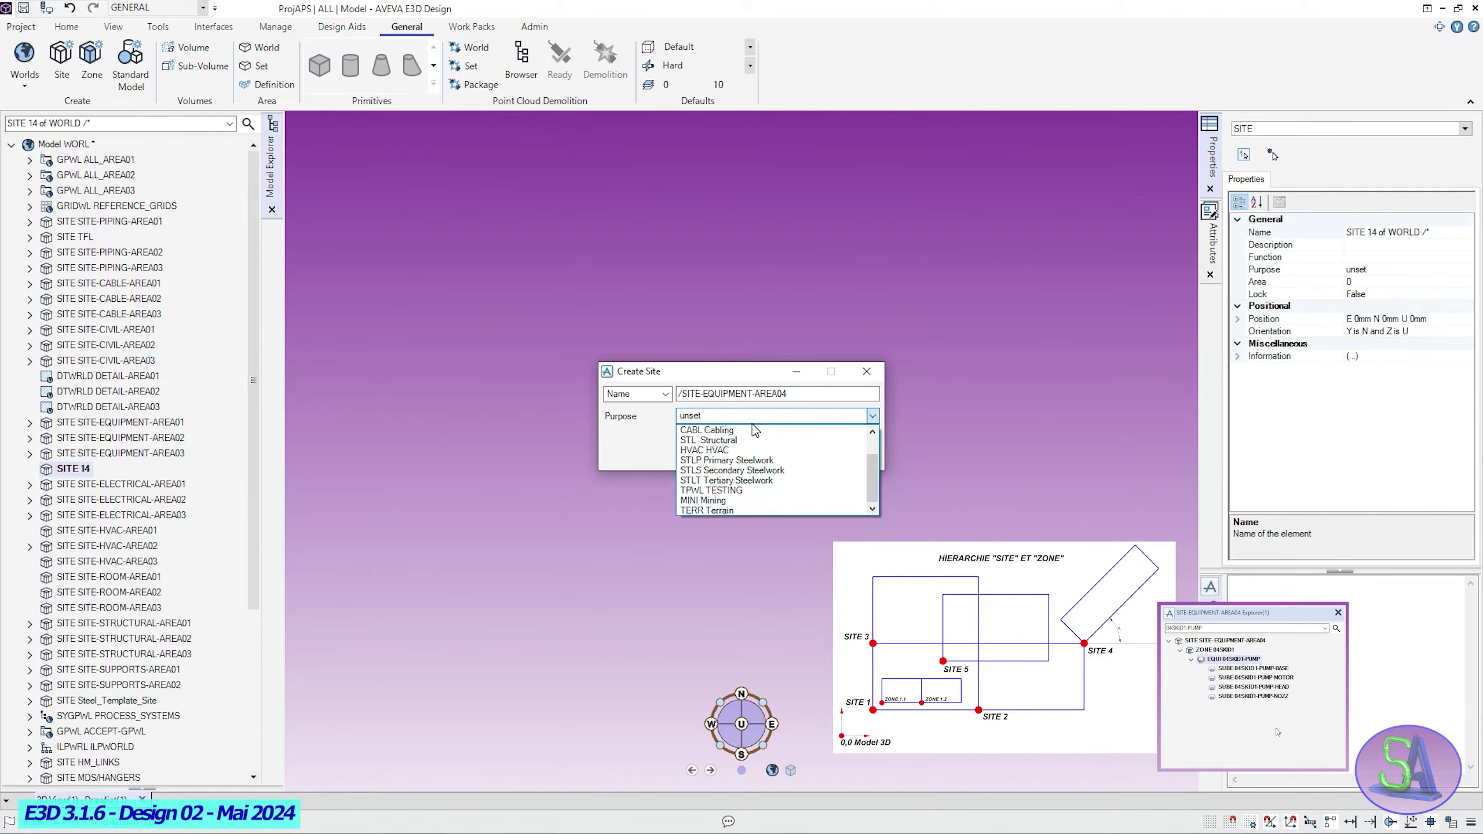
scroll(755, 429, "up", 1)
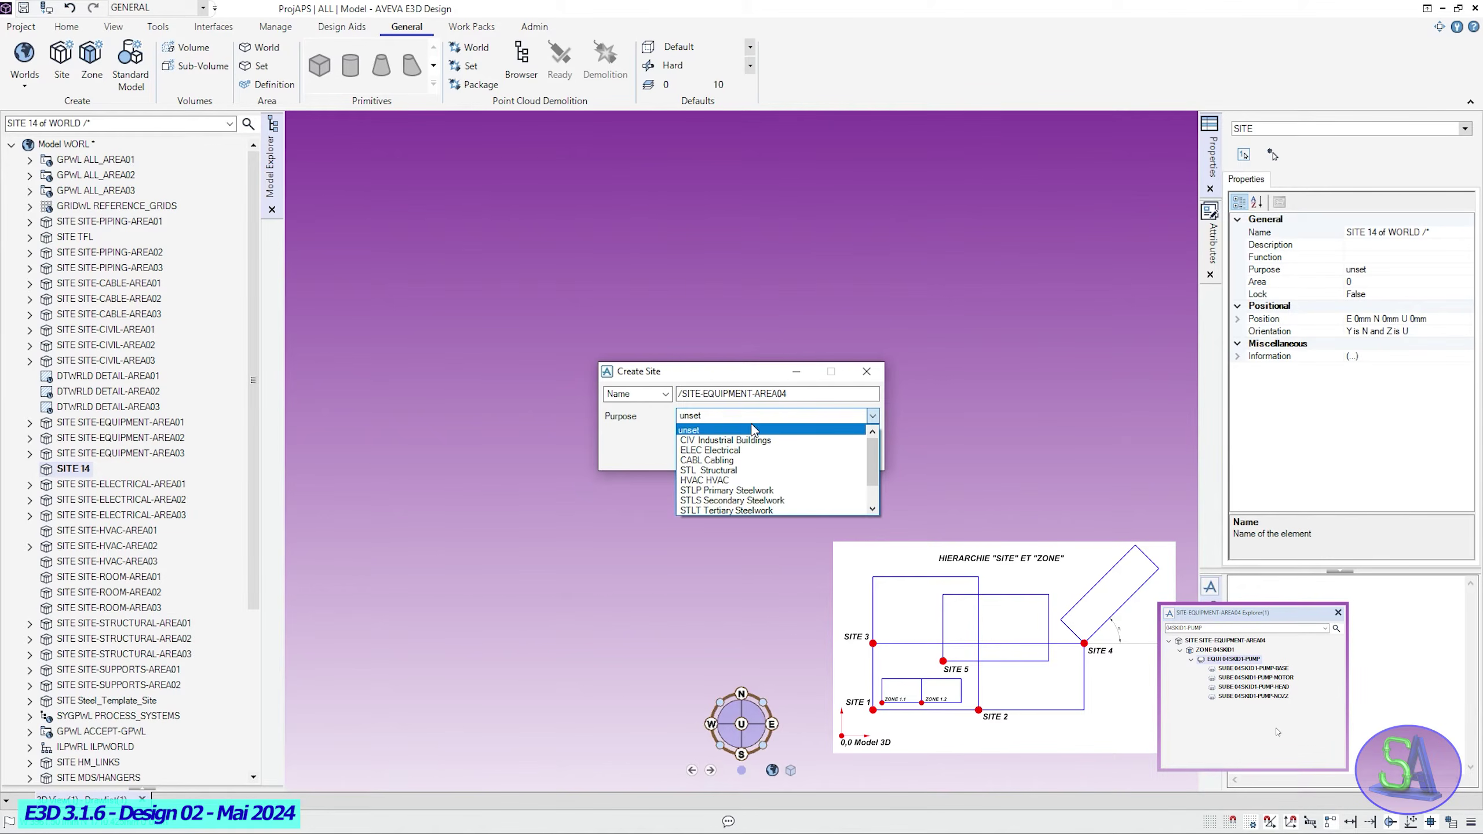
left_click(718, 418)
left_click(717, 418)
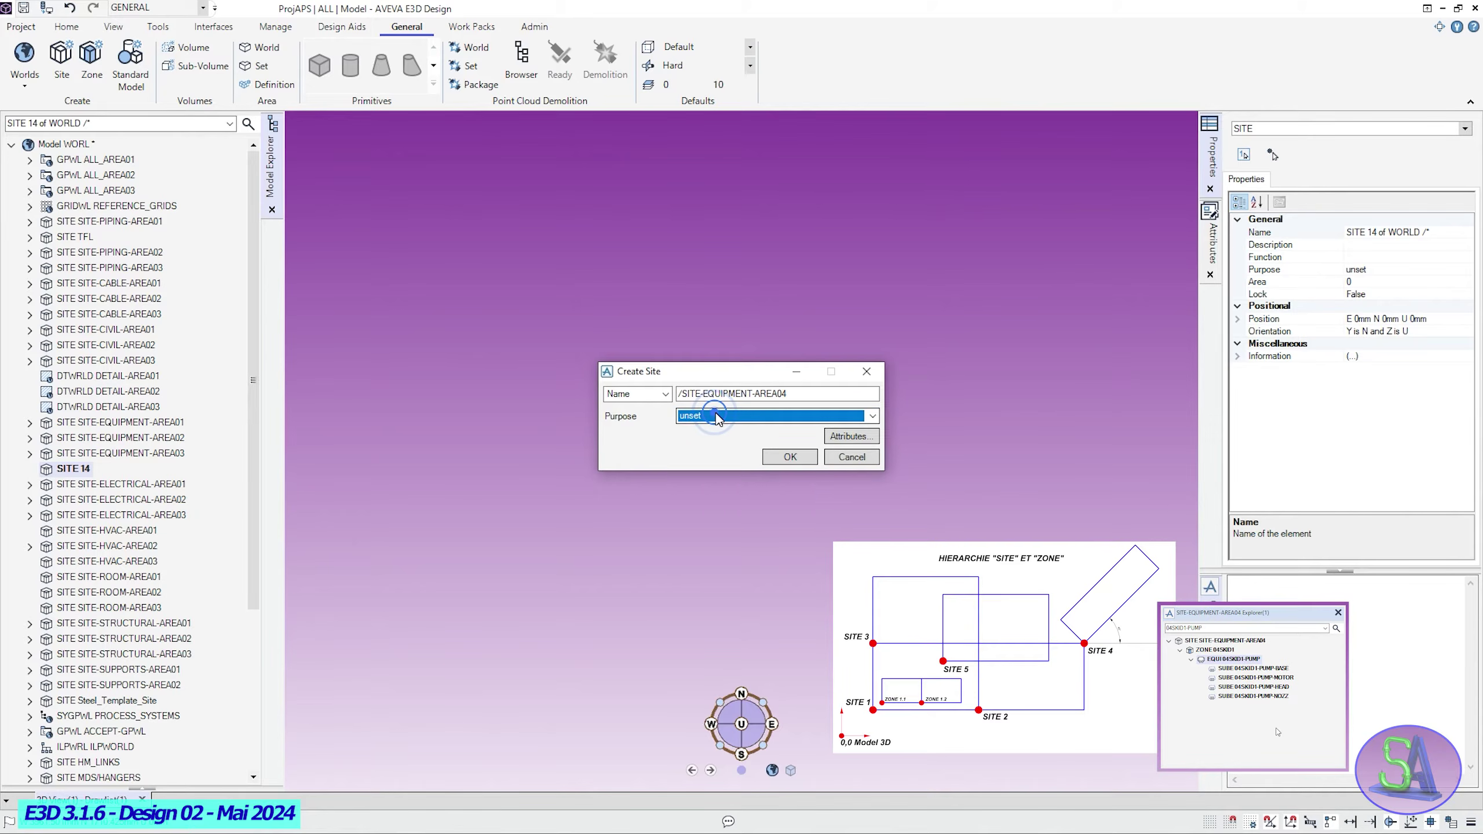
left_click(790, 458)
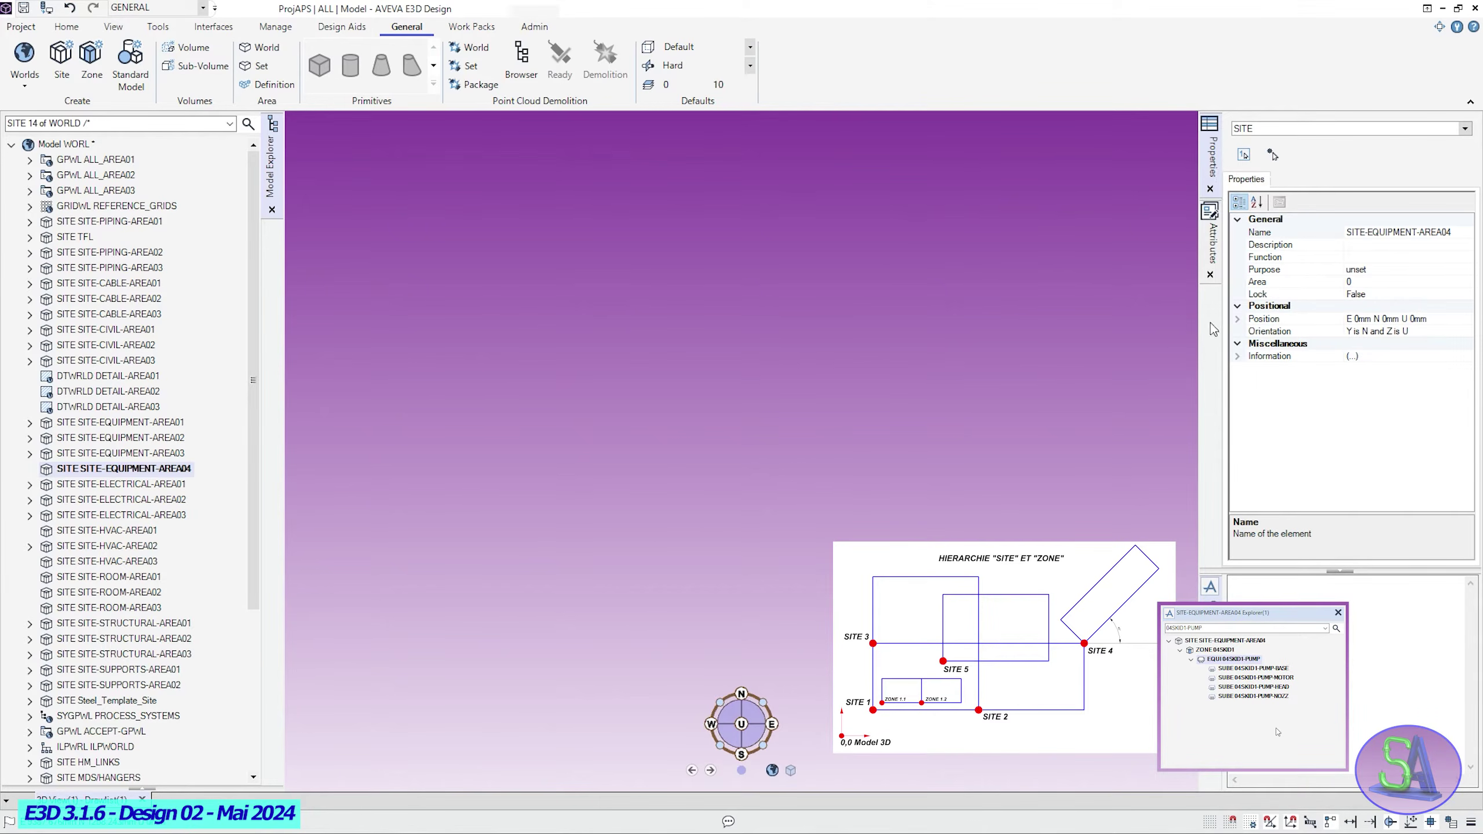
Examine the E, N and U position coordinates of the SITE-EQUIPMENT-AREA04 site.
left_click(1238, 319)
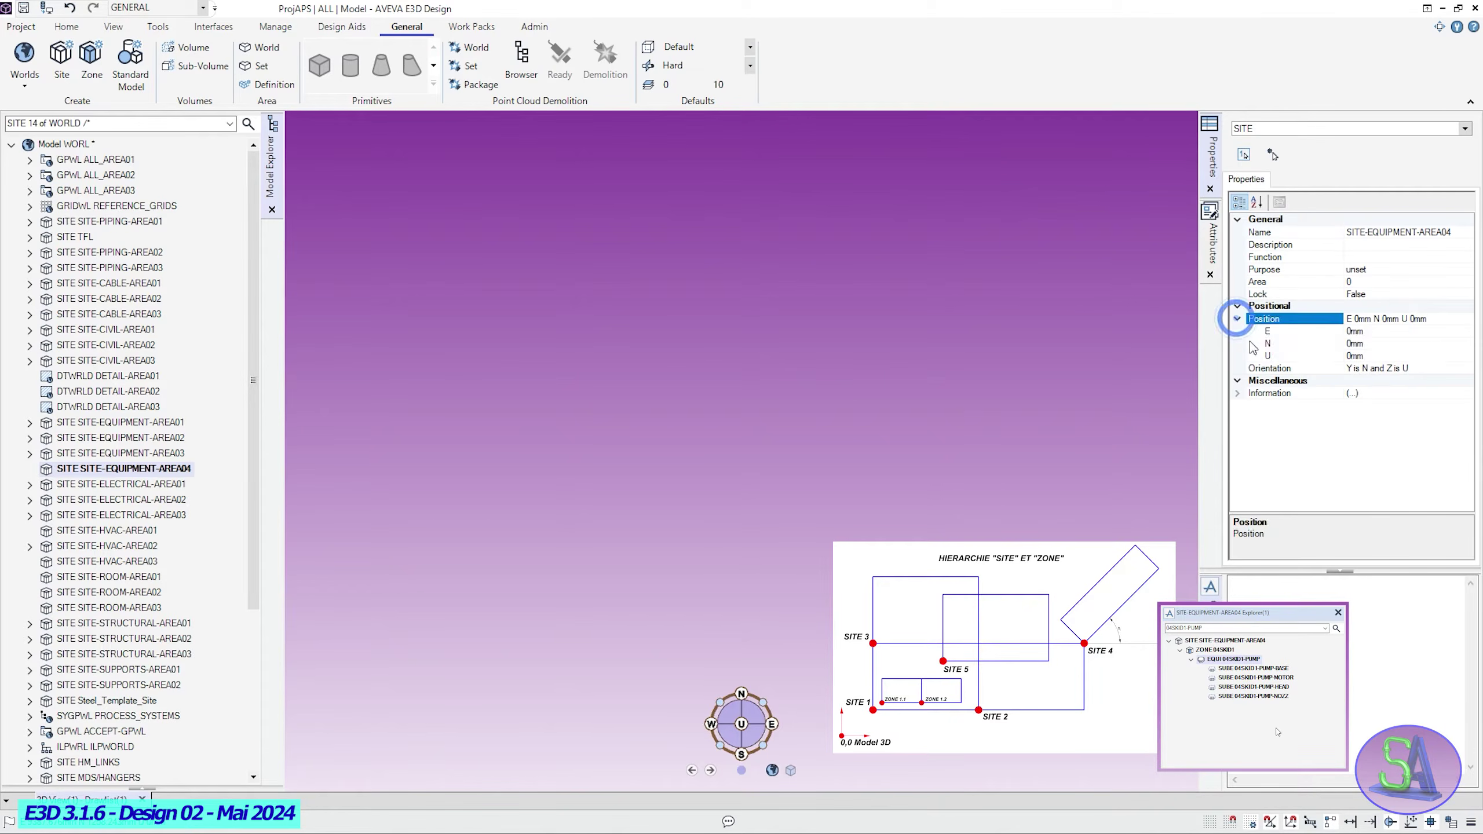
left_click(1356, 332)
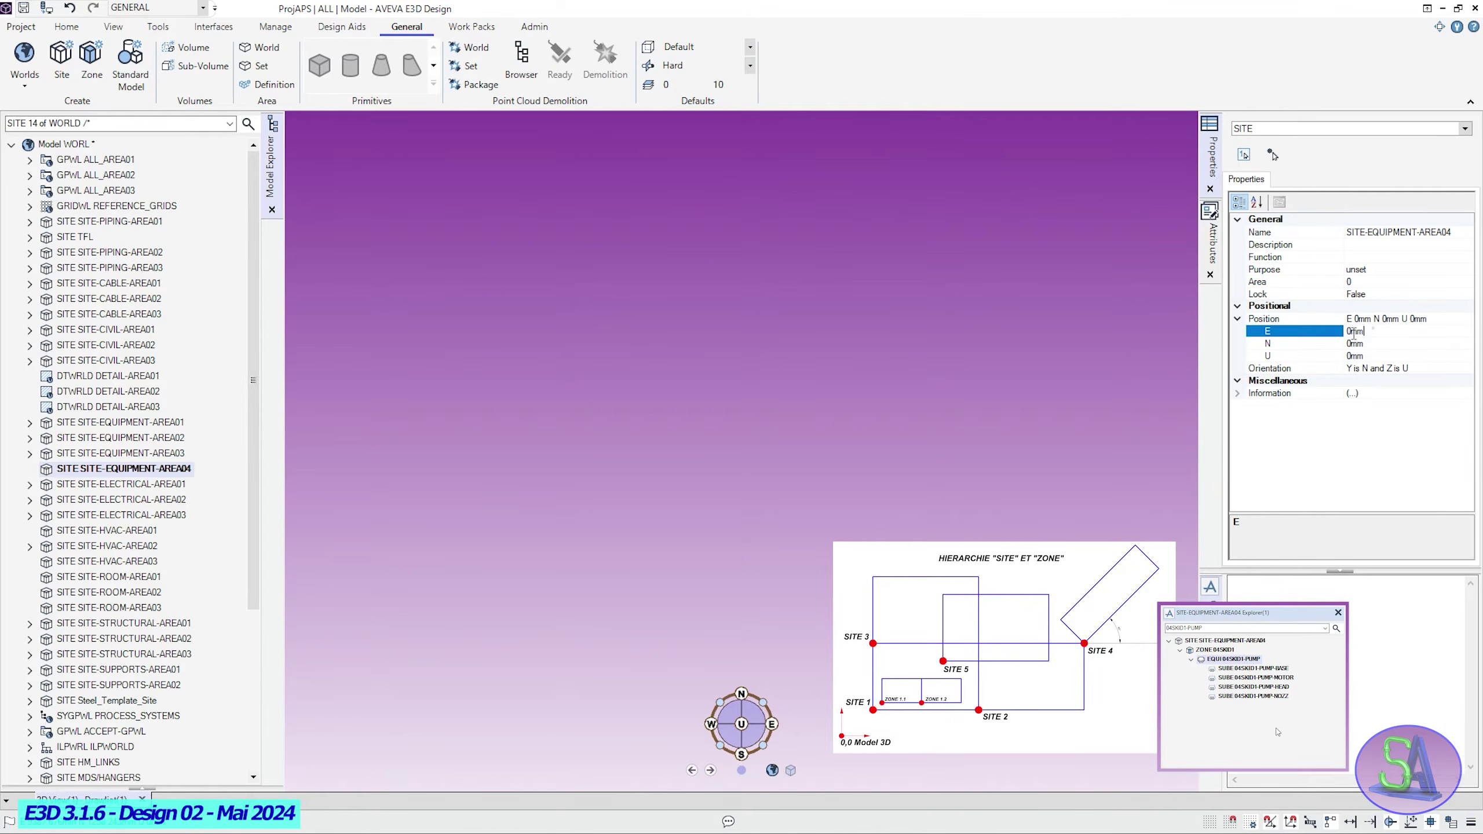
left_click(1358, 344)
left_click(1356, 344)
left_click(1357, 355)
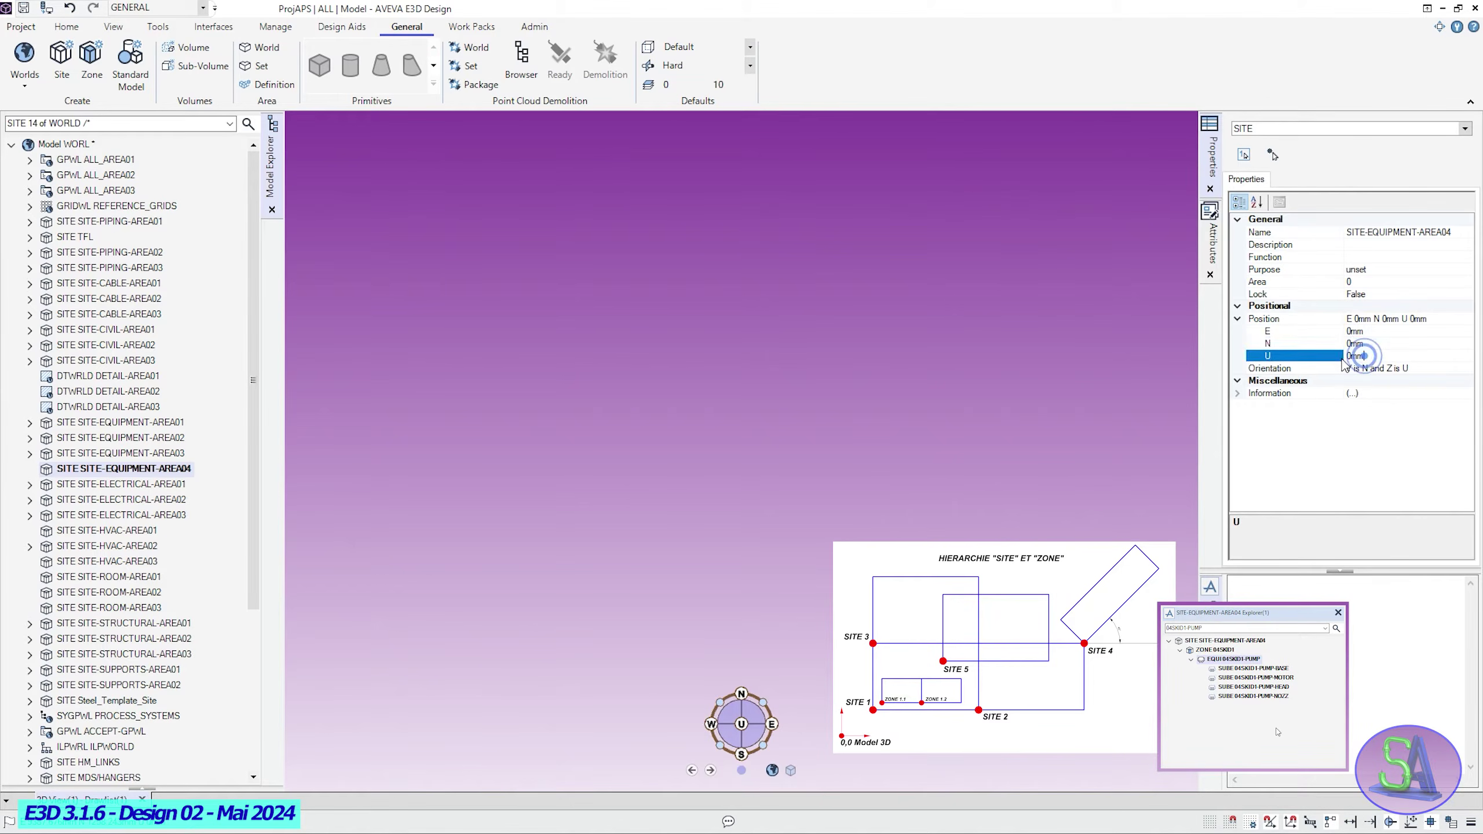
Create a zone named 04SKID1 under SITE-EQUIPMENT-AREA04 with the purpose PIPE Piping.
left_click(91, 58)
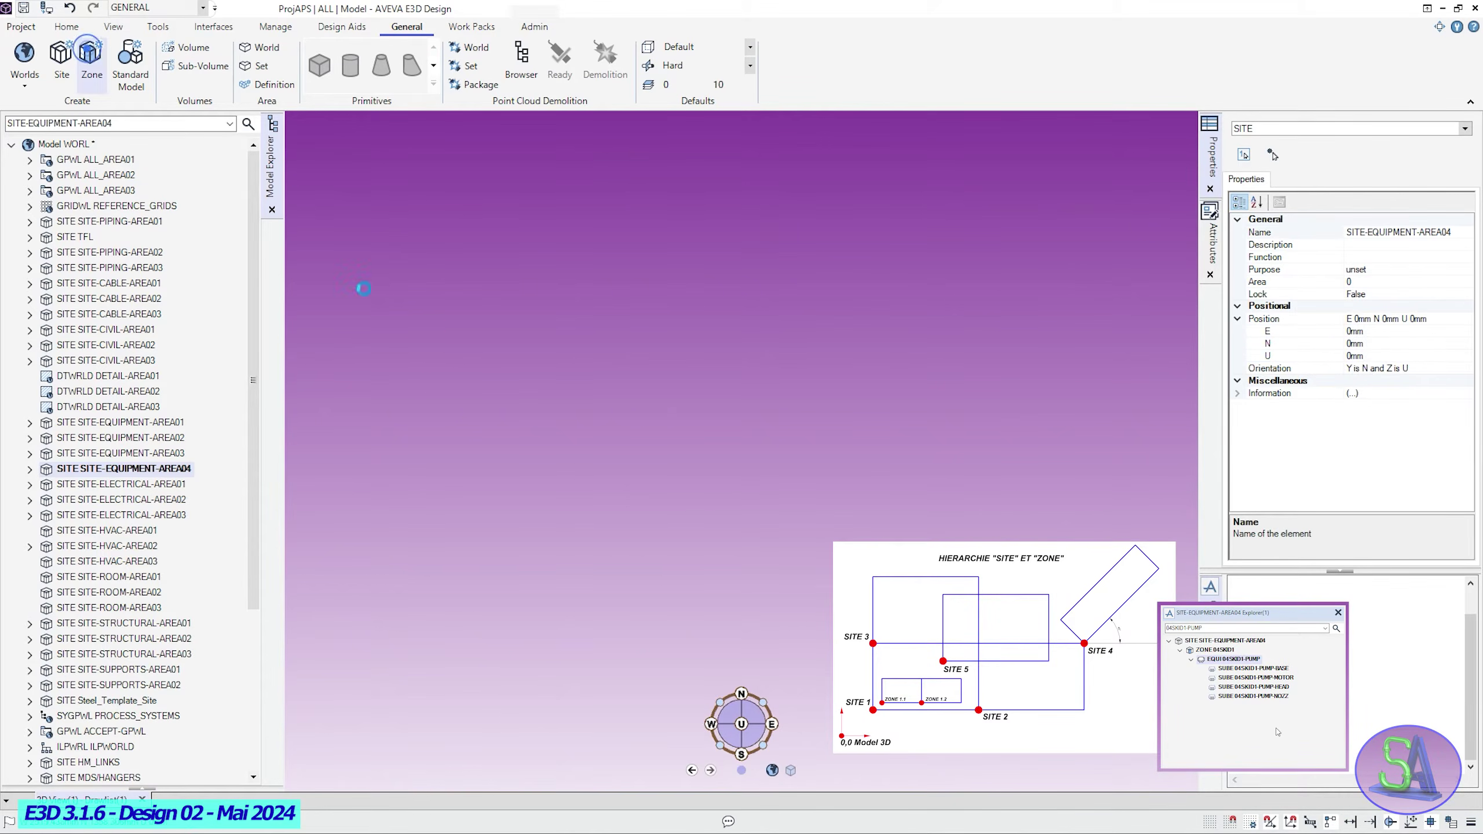
double_click(710, 393)
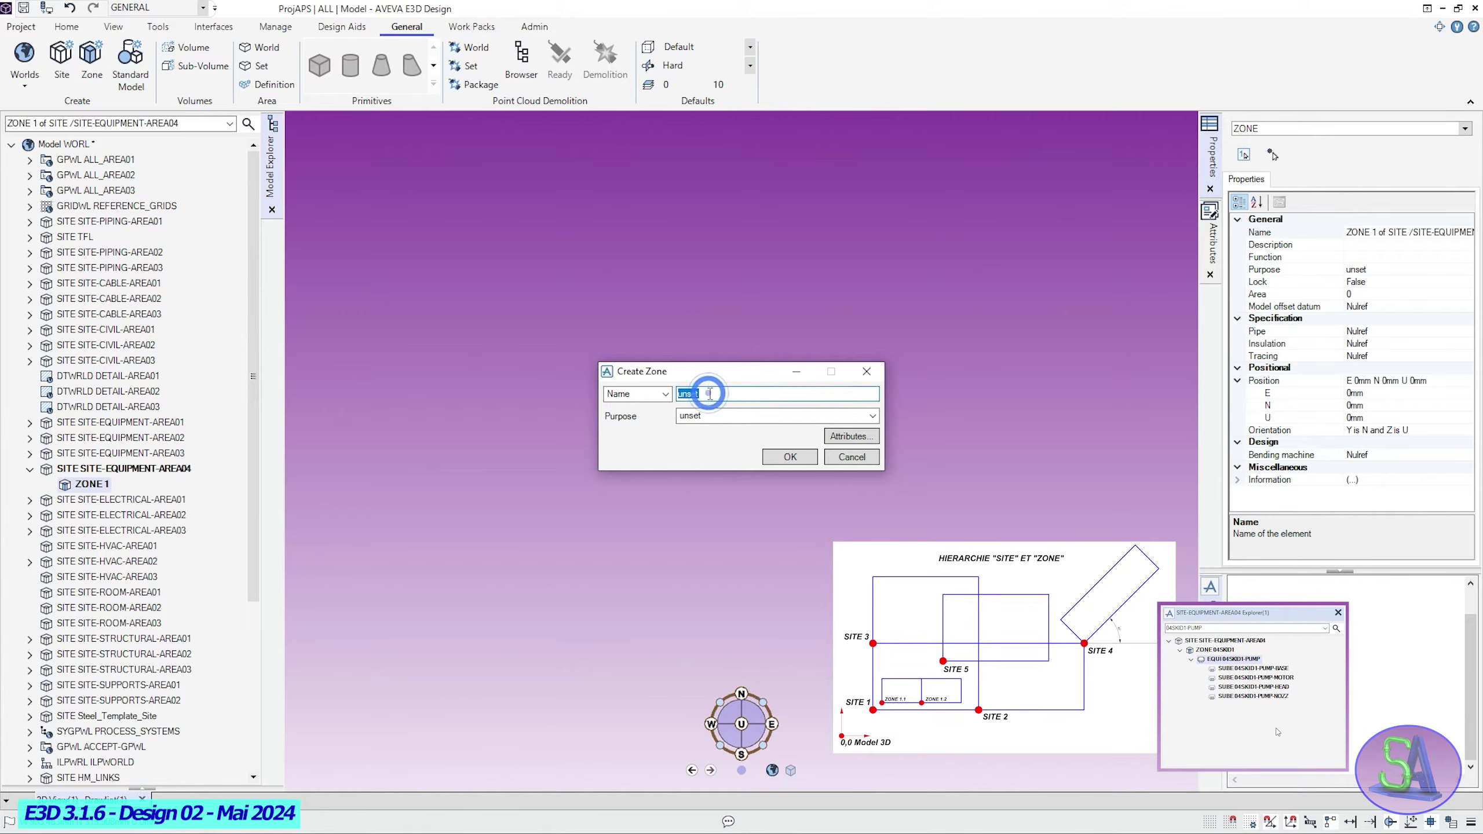
type("04SKID1")
key("Return")
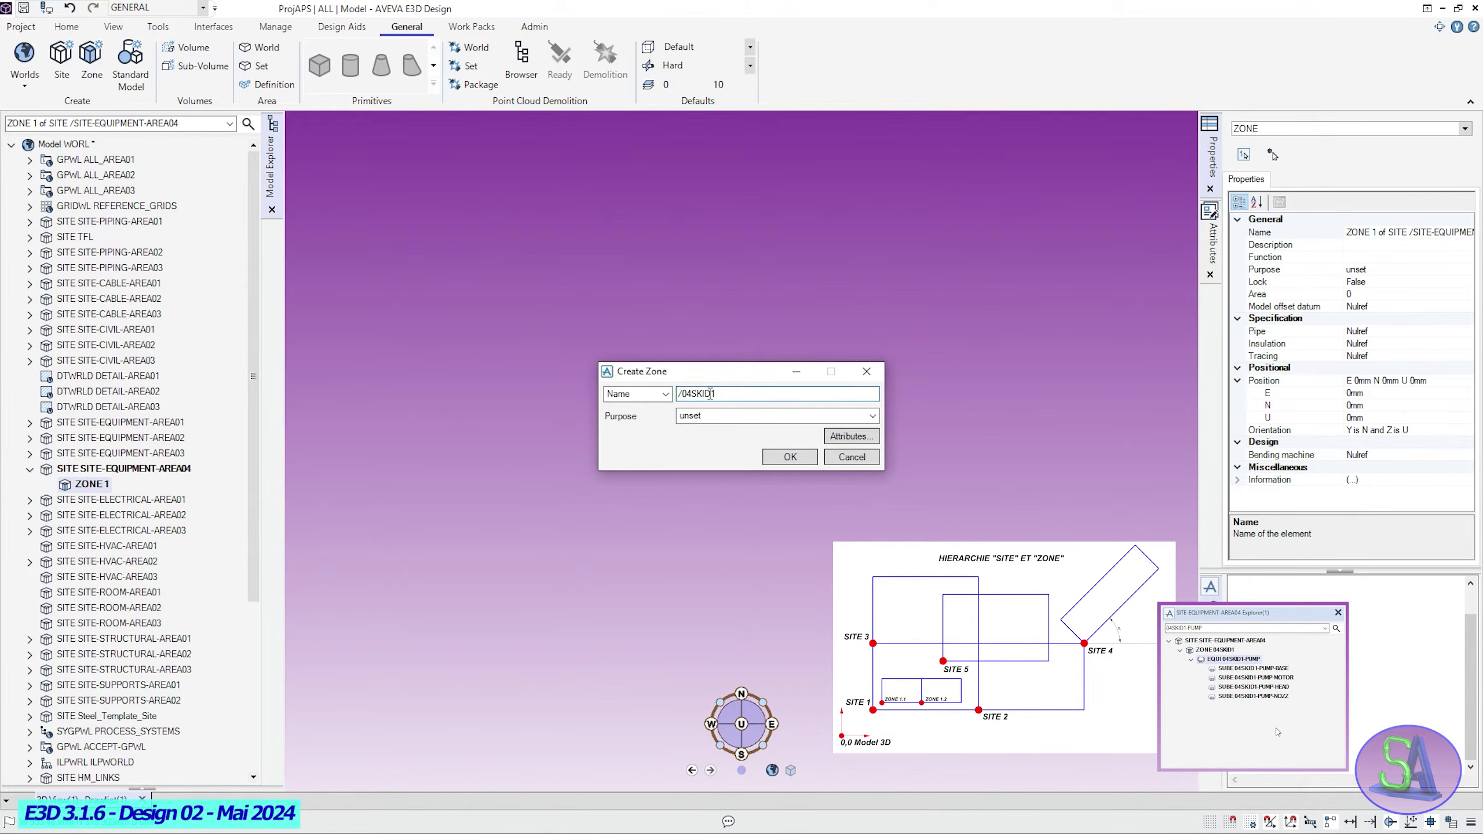
left_click(872, 416)
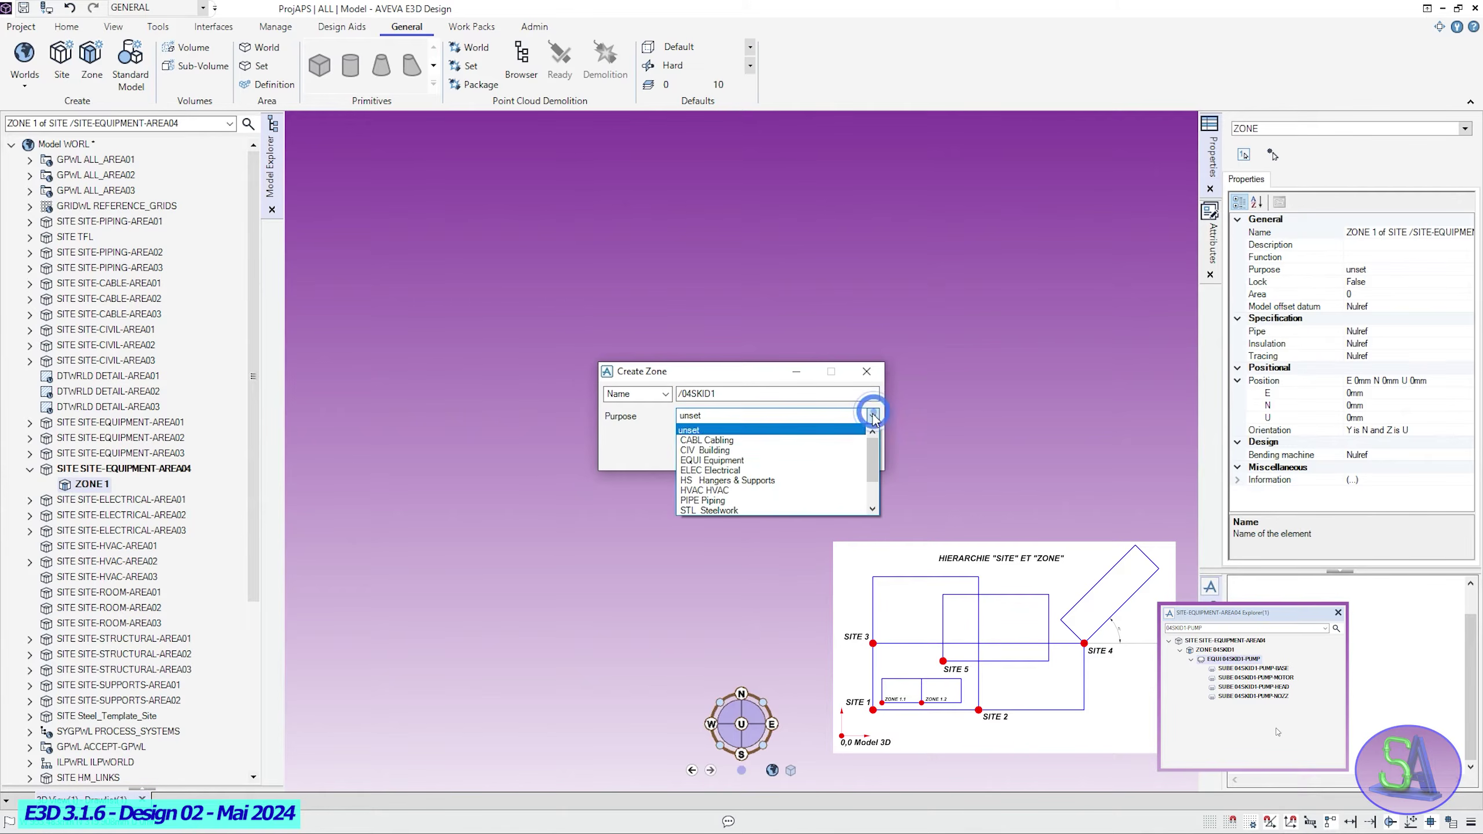
left_click(703, 500)
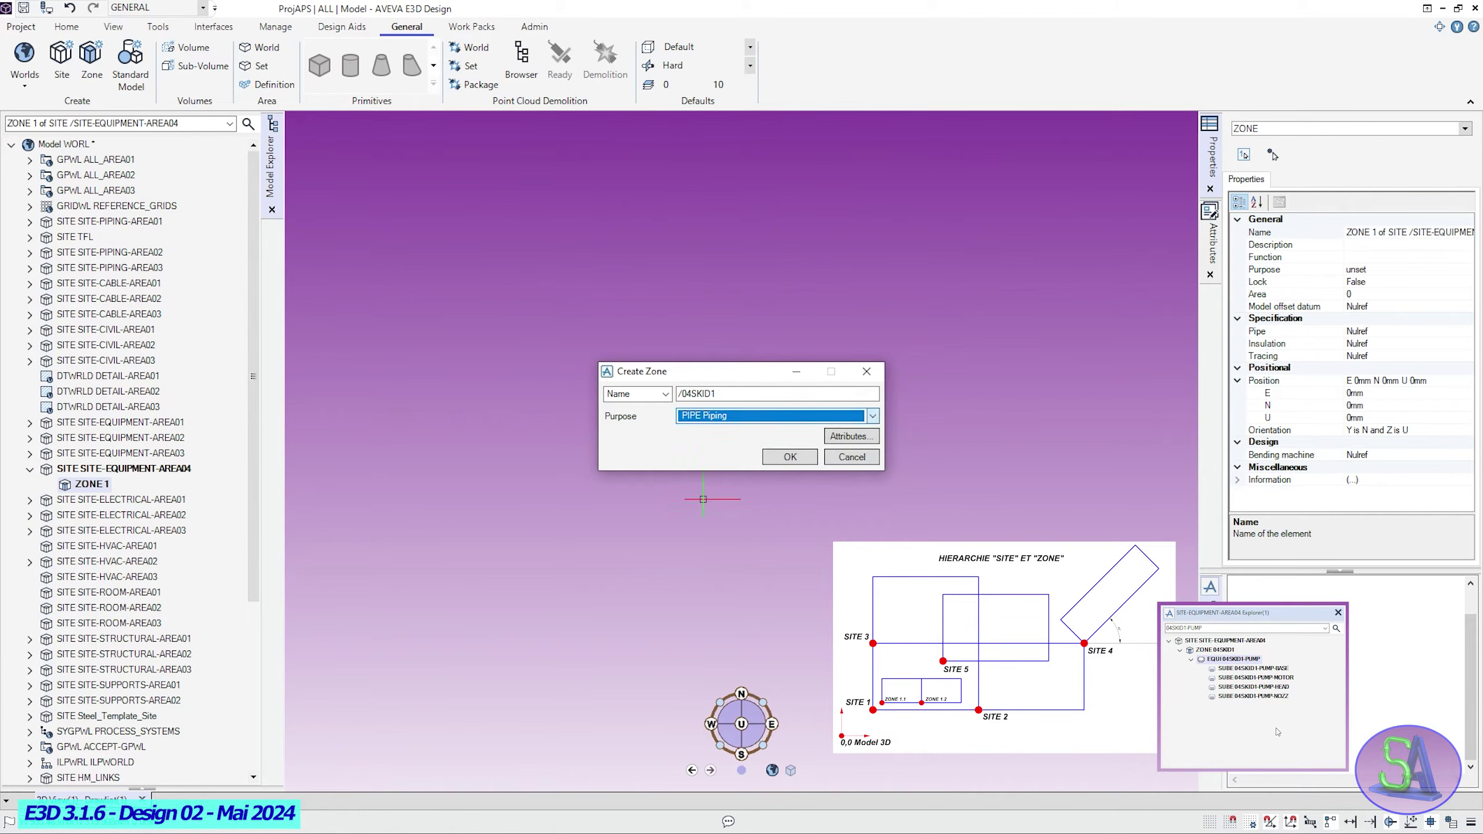
left_click(790, 457)
Switch to the EQUIPMENT discipline and begin a new equipment item named /04SKID1-PUMP in zone 04SKID1.
left_click(203, 7)
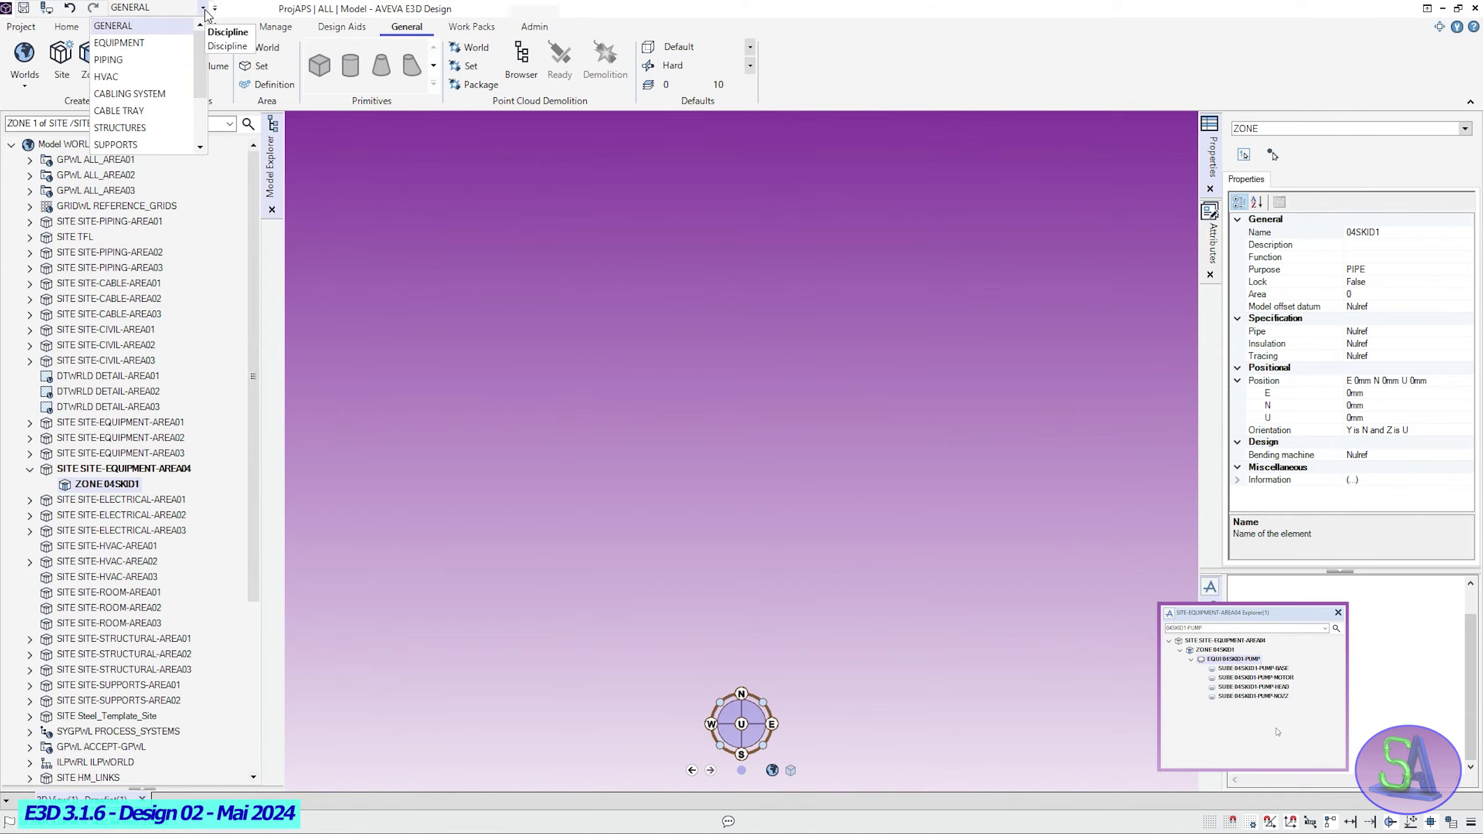
left_click(149, 47)
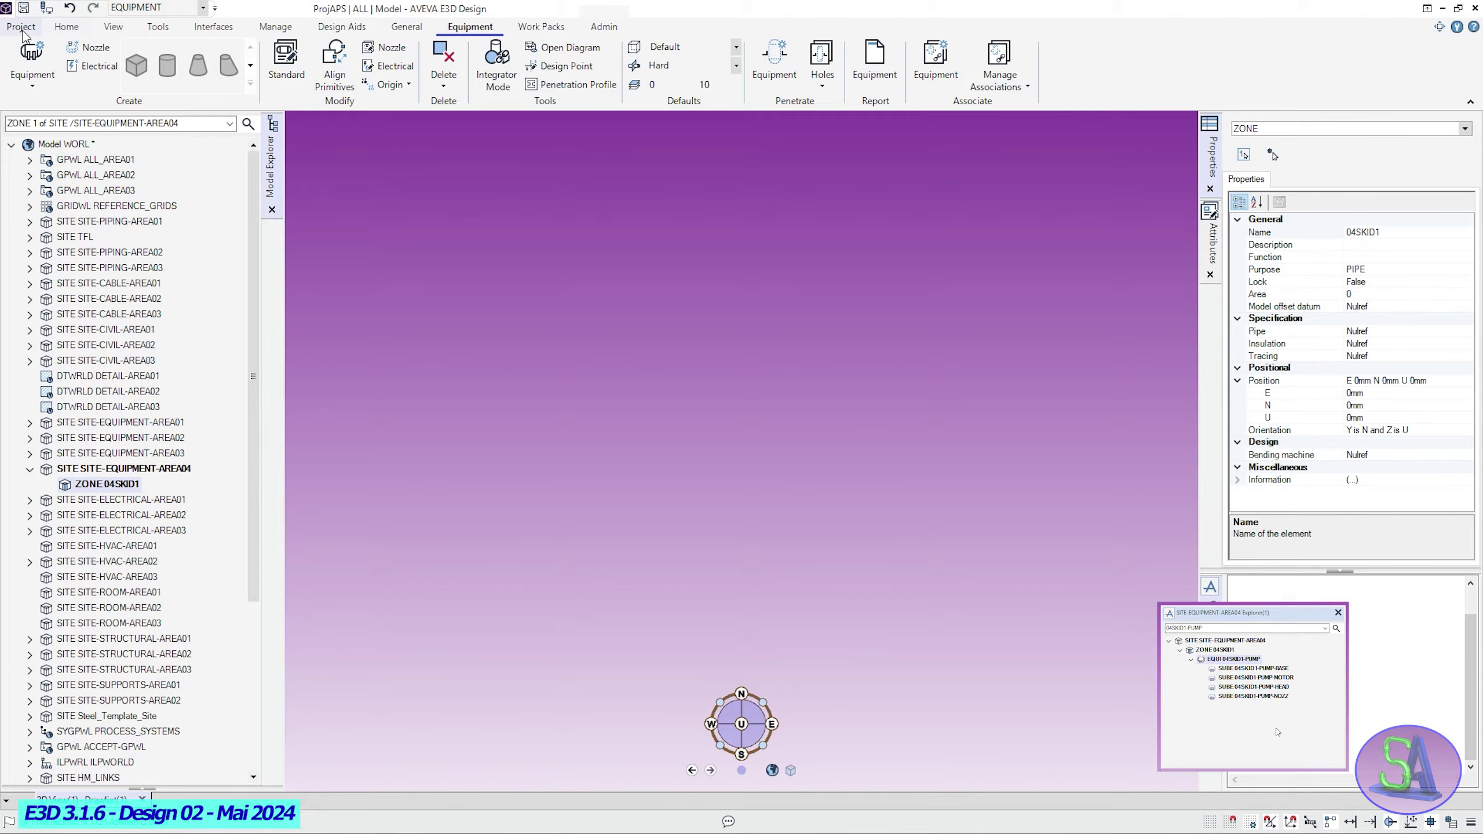
left_click(30, 52)
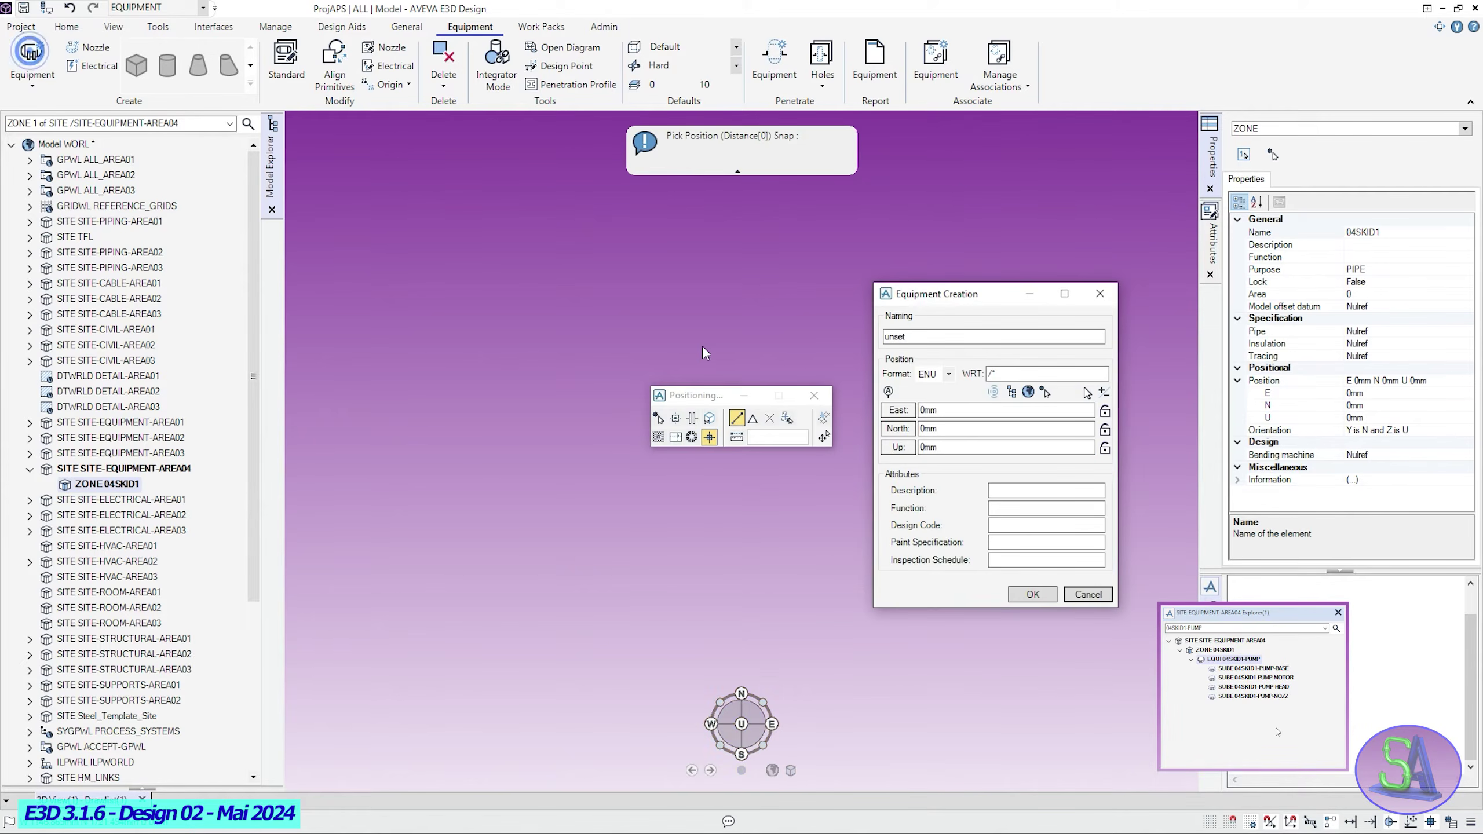
left_click(930, 338)
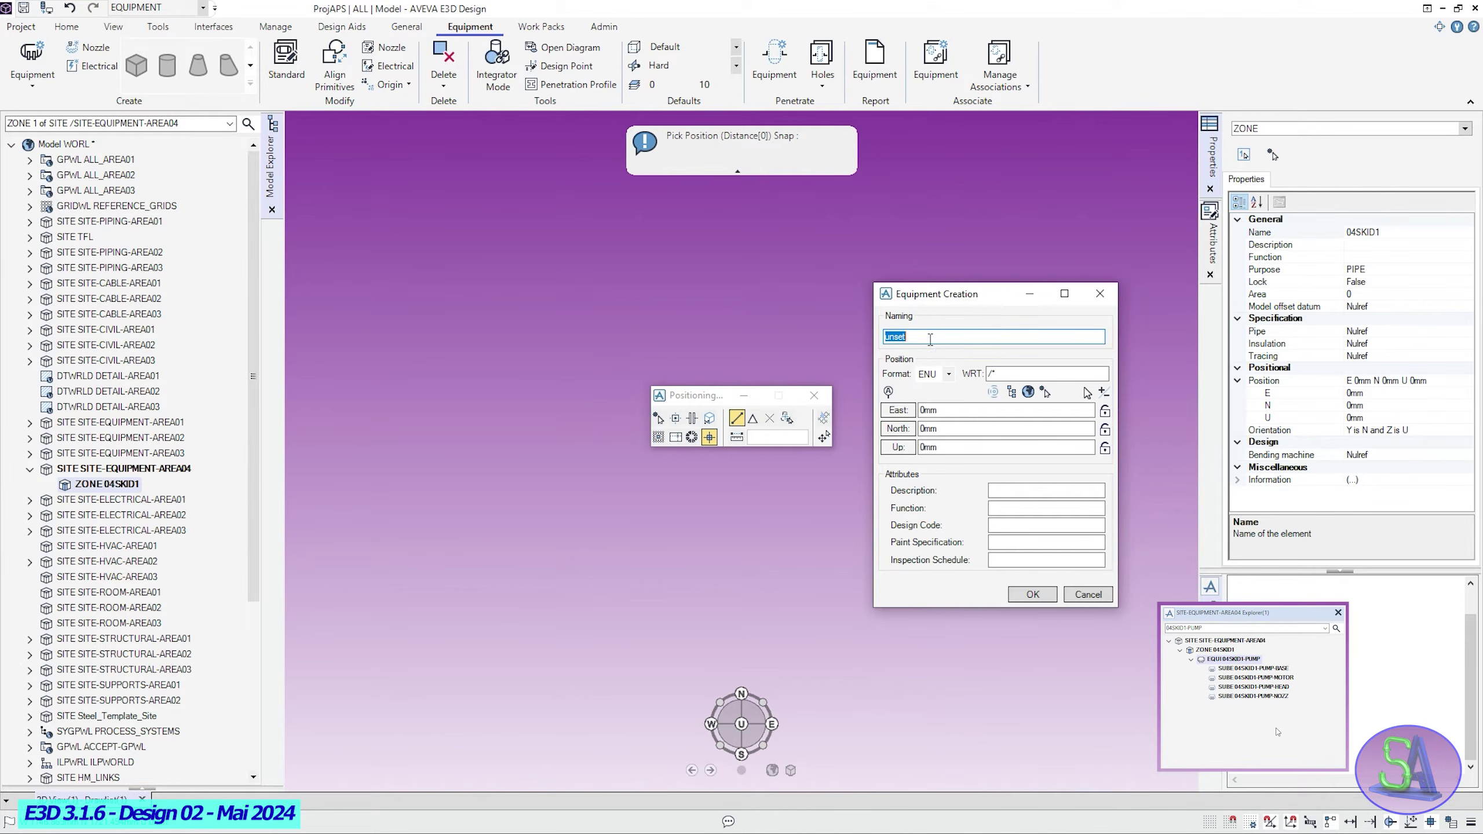
type("04SKID1-PUMP")
key("Home")
type("/")
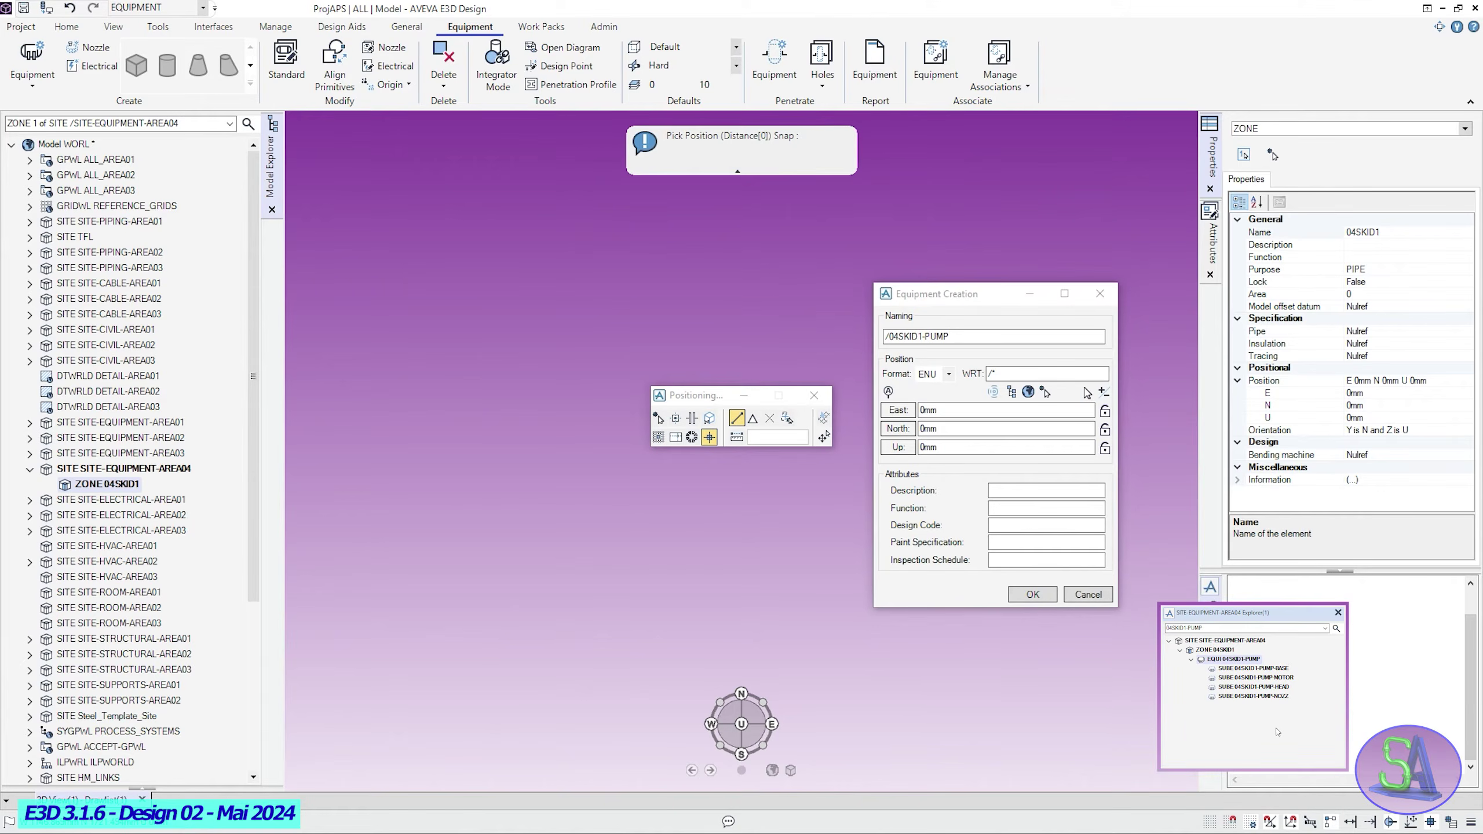
Give the new pump equipment the description "Reflux Pump" and the function "Equipment", and create it.
left_click(1019, 491)
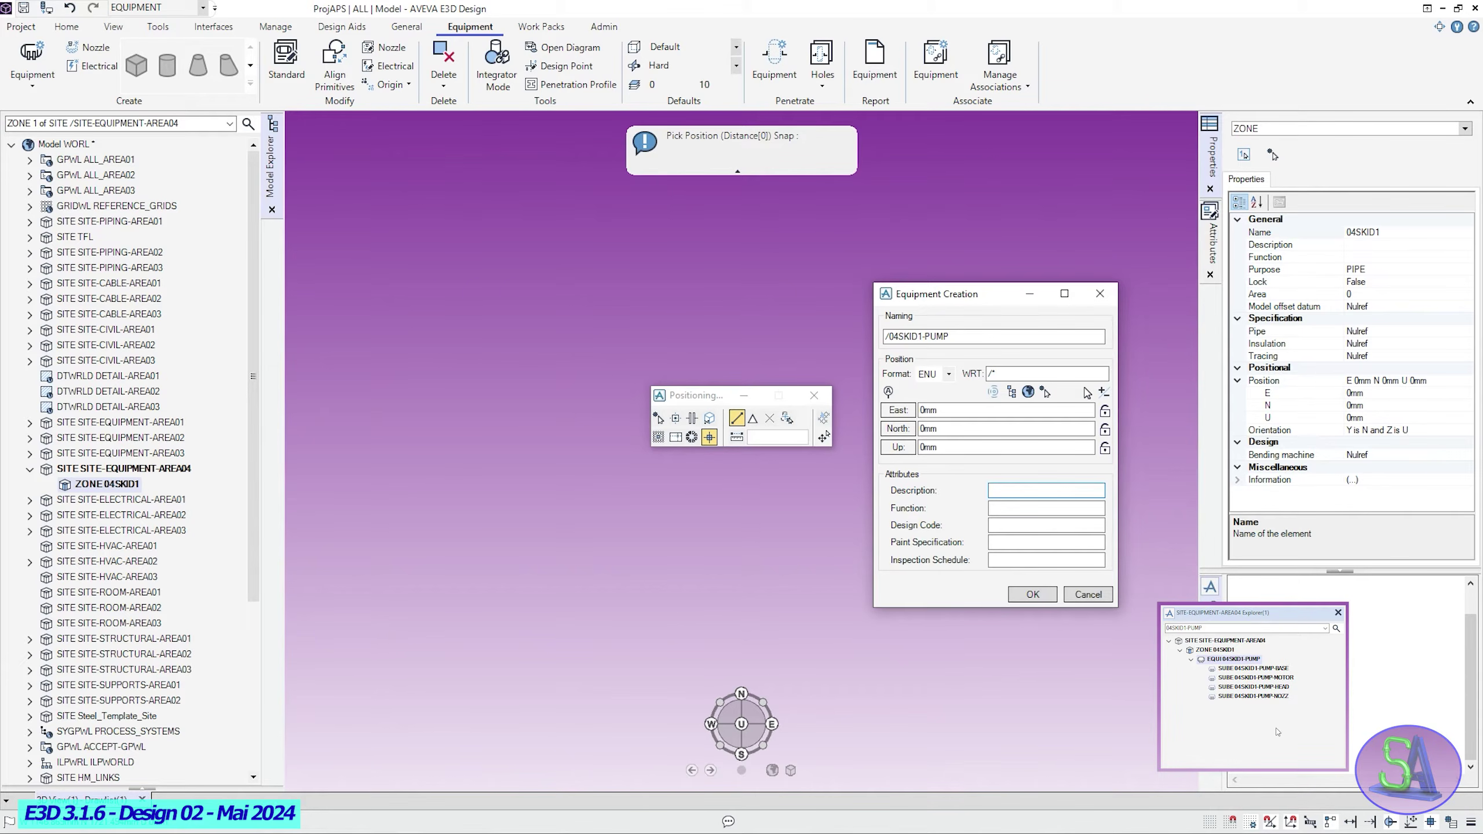
type("Reflux pump")
key("BackSpace")
key("BackSpace")
key("BackSpace")
key("BackSpace")
type("Pump")
key("Tab")
type("Equipment")
left_click(1031, 595)
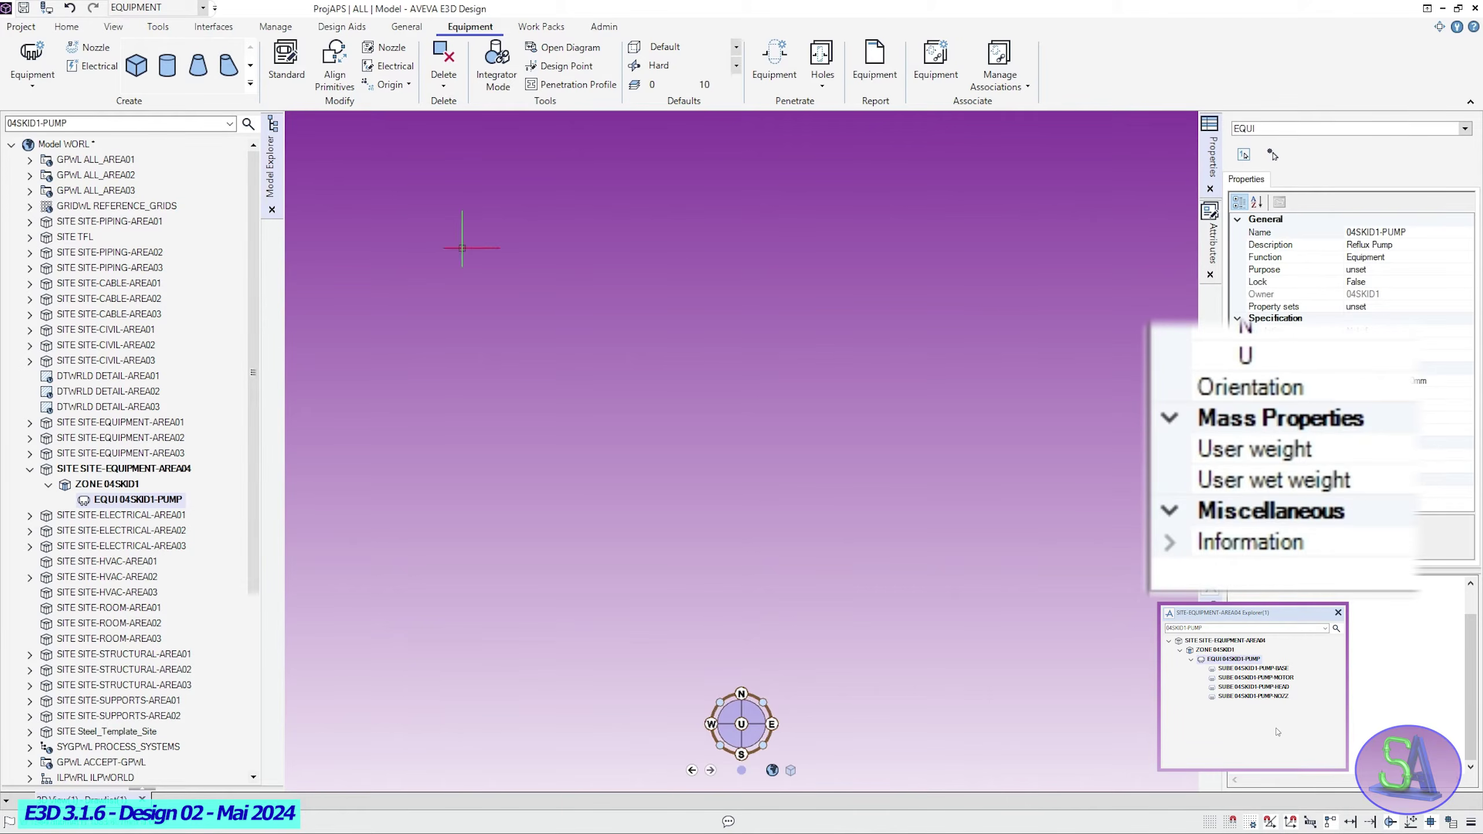
Create a sub-equipment named 04SKID1-PUMP-BASE under 04SKID1-PUMP, copying its name for reuse.
left_click(31, 87)
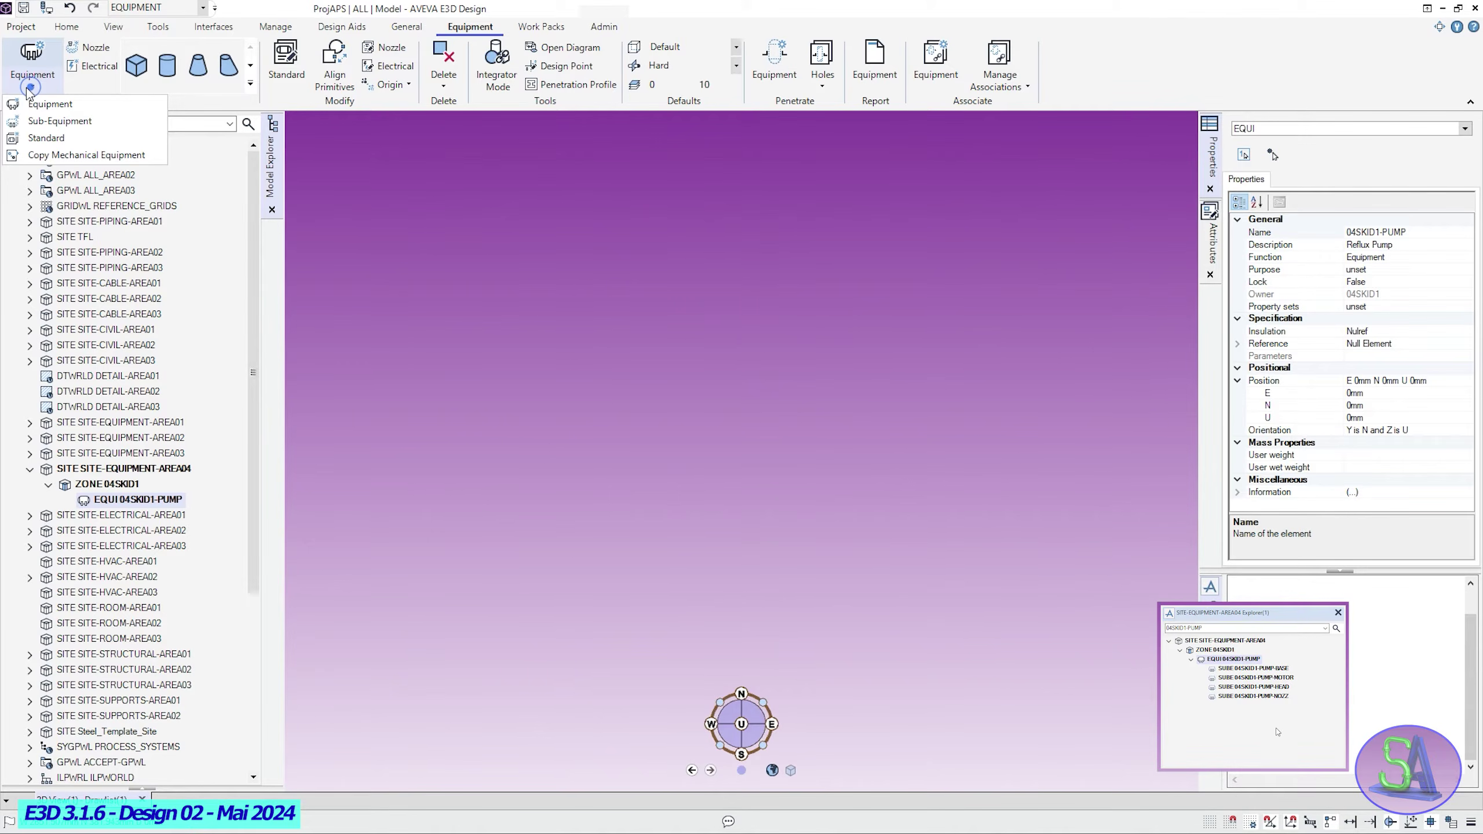
left_click(60, 120)
mouse_move(745, 325)
left_mouse_down()
mouse_move(902, 463)
mouse_move(981, 474)
mouse_move(966, 475)
left_mouse_up()
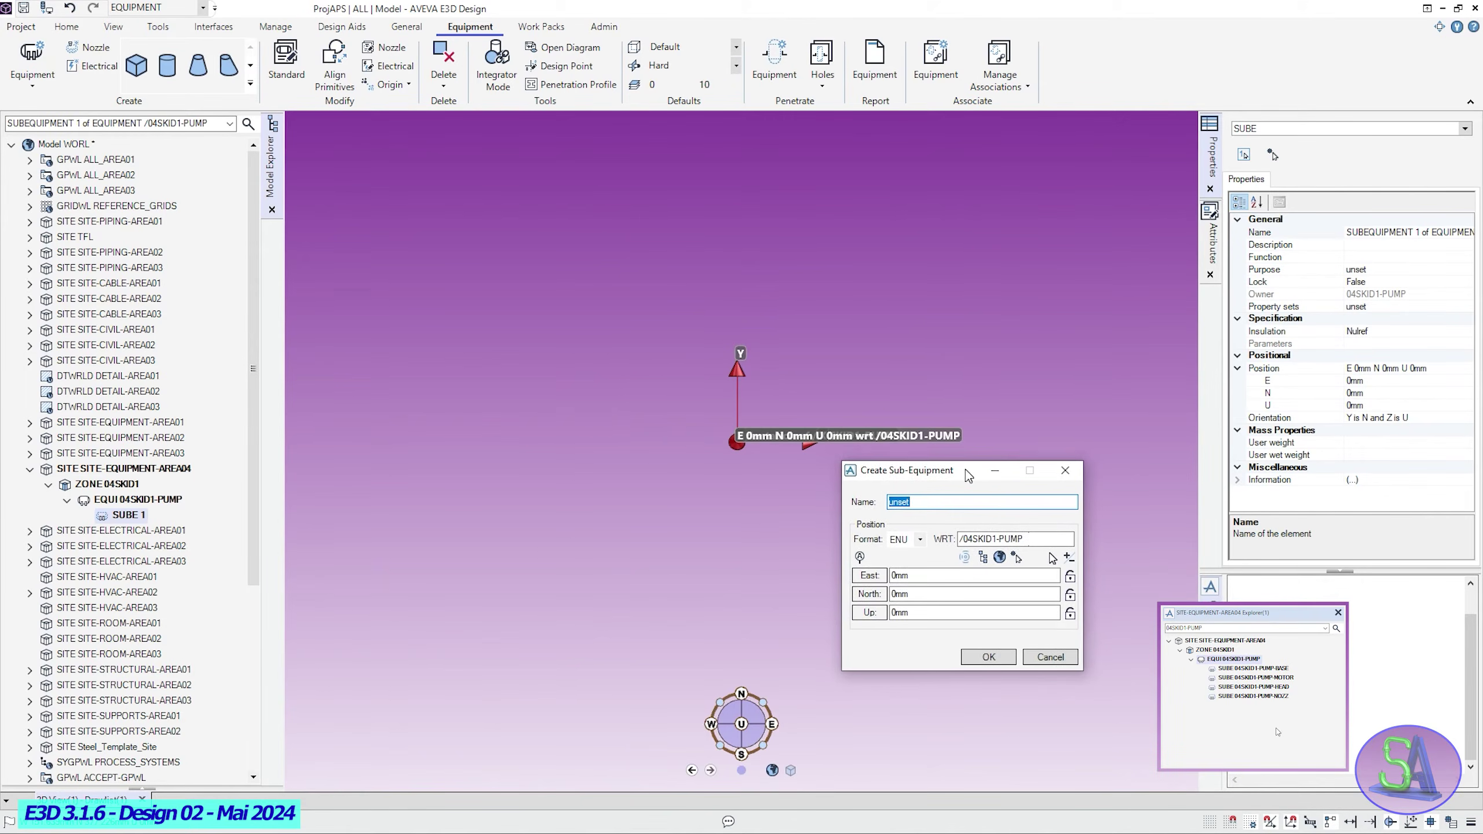
middle_click_drag(798, 473, 798, 443)
double_click(930, 498)
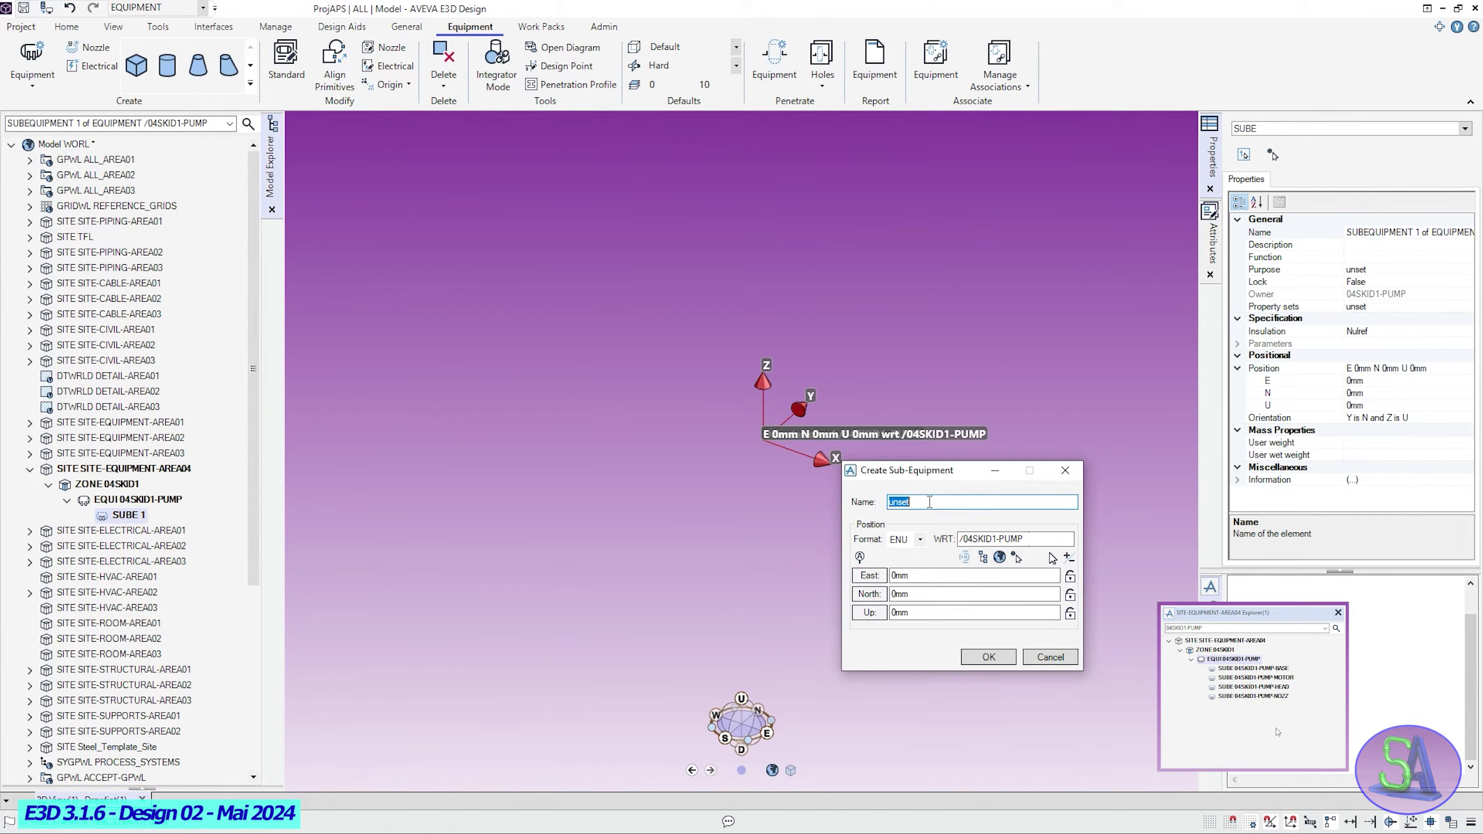
type("04SKID1-PUMP-BASE")
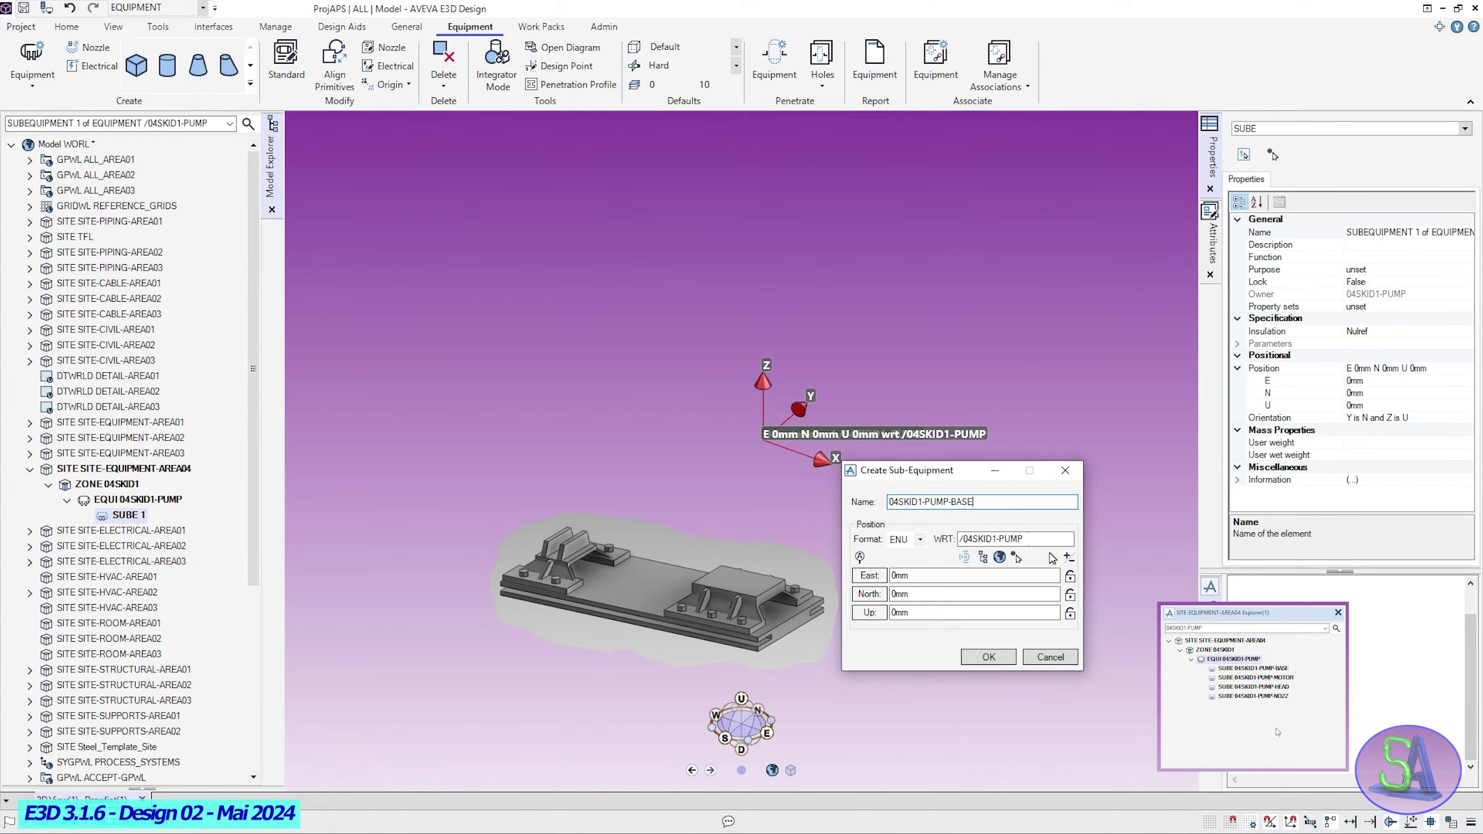
left_click_drag(986, 501, 888, 502)
key("ctrl+c")
left_click(983, 501)
left_click(989, 657)
Create a second sub-equipment under 04SKID1-PUMP named 04SKID1-PUMP-MOTOR.
left_click(31, 78)
left_click(58, 125)
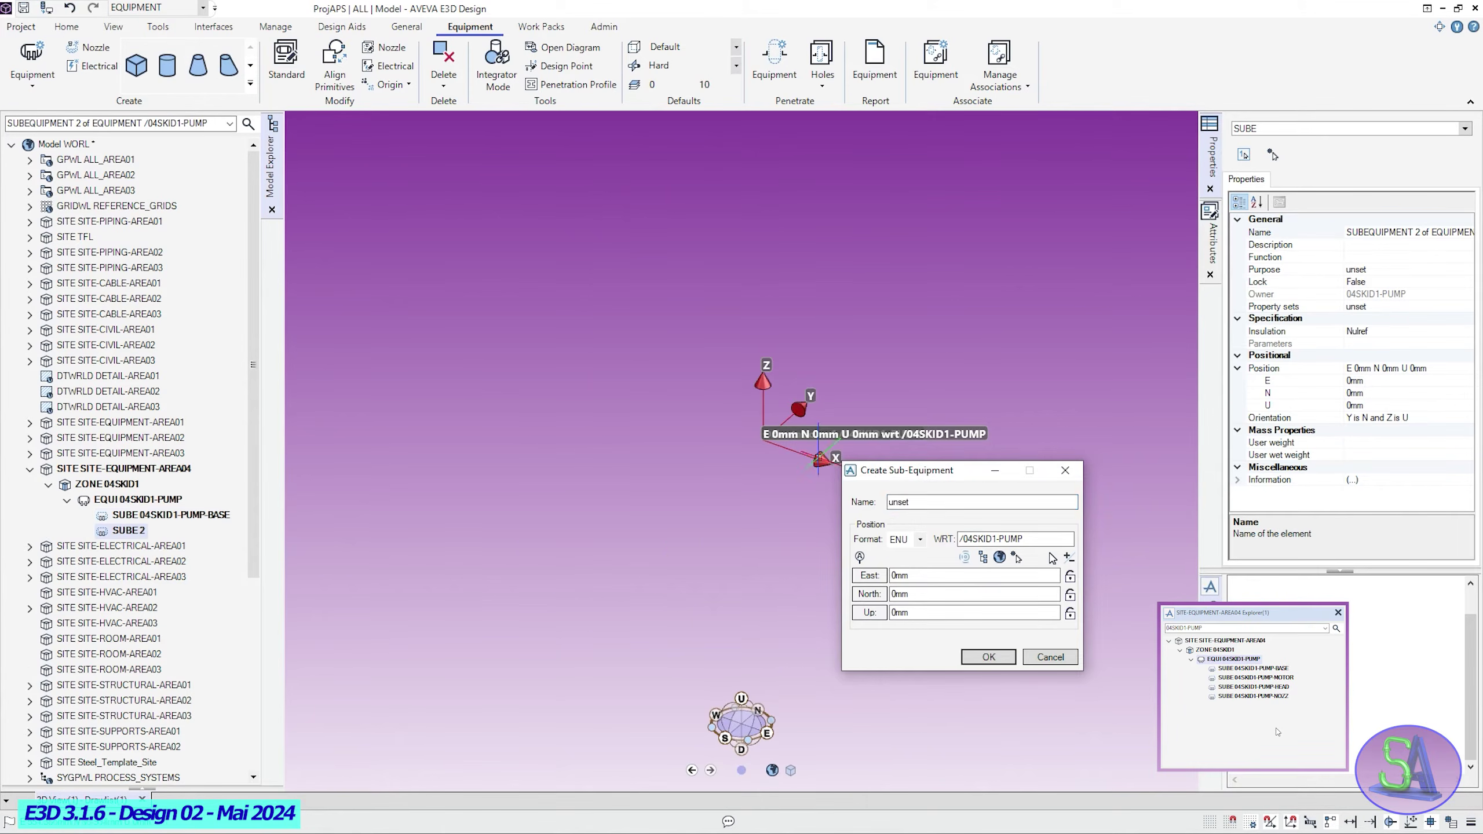
left_click_drag(926, 502, 891, 504)
key("ctrl+v")
left_click(982, 502)
key("BackSpace")
key("BackSpace")
key("BackSpace")
key("BackSpace")
type("MOTOR")
left_click(989, 657)
Create a third sub-equipment under 04SKID1-PUMP named 04SKID1-PUMP-HEAD.
left_click(32, 79)
left_click(58, 125)
left_click_drag(916, 503, 889, 503)
type("04SKID1-PUMP-MOTOR")
key("BackSpace")
key("BackSpace")
key("BackSpace")
key("BackSpace")
key("BackSpace")
type("HEAD")
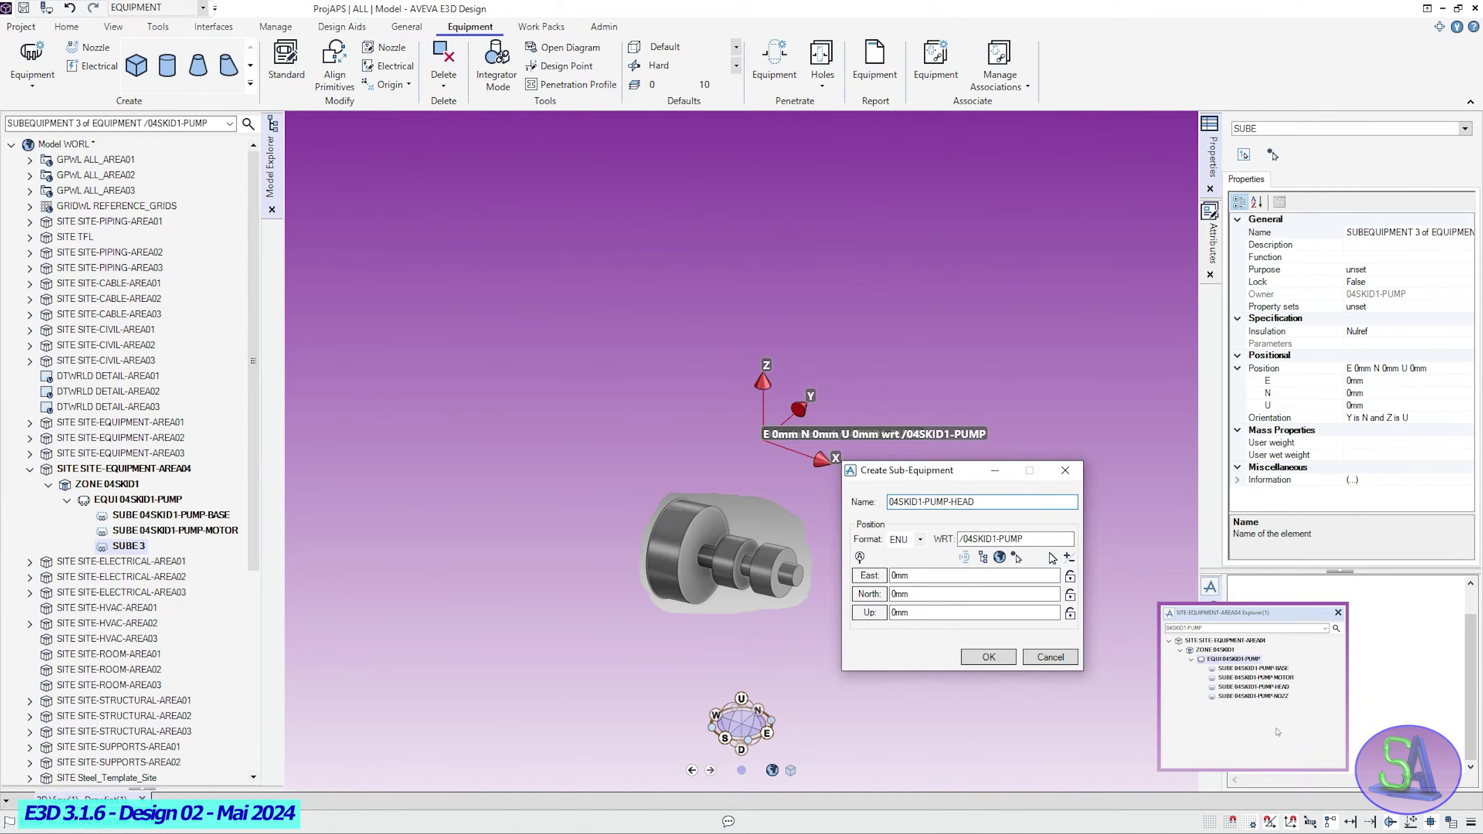
left_click(988, 657)
Create a fourth sub-equipment under 04SKID1-PUMP named 04SKID1-PUMP-NOZZ.
left_click(32, 78)
left_click(58, 125)
left_click_drag(915, 502, 891, 502)
type("04SKID1-PUMP-HEAD")
key("BackSpace")
key("BackSpace")
key("BackSpace")
key("BackSpace")
type("NOZZ")
left_click(979, 656)
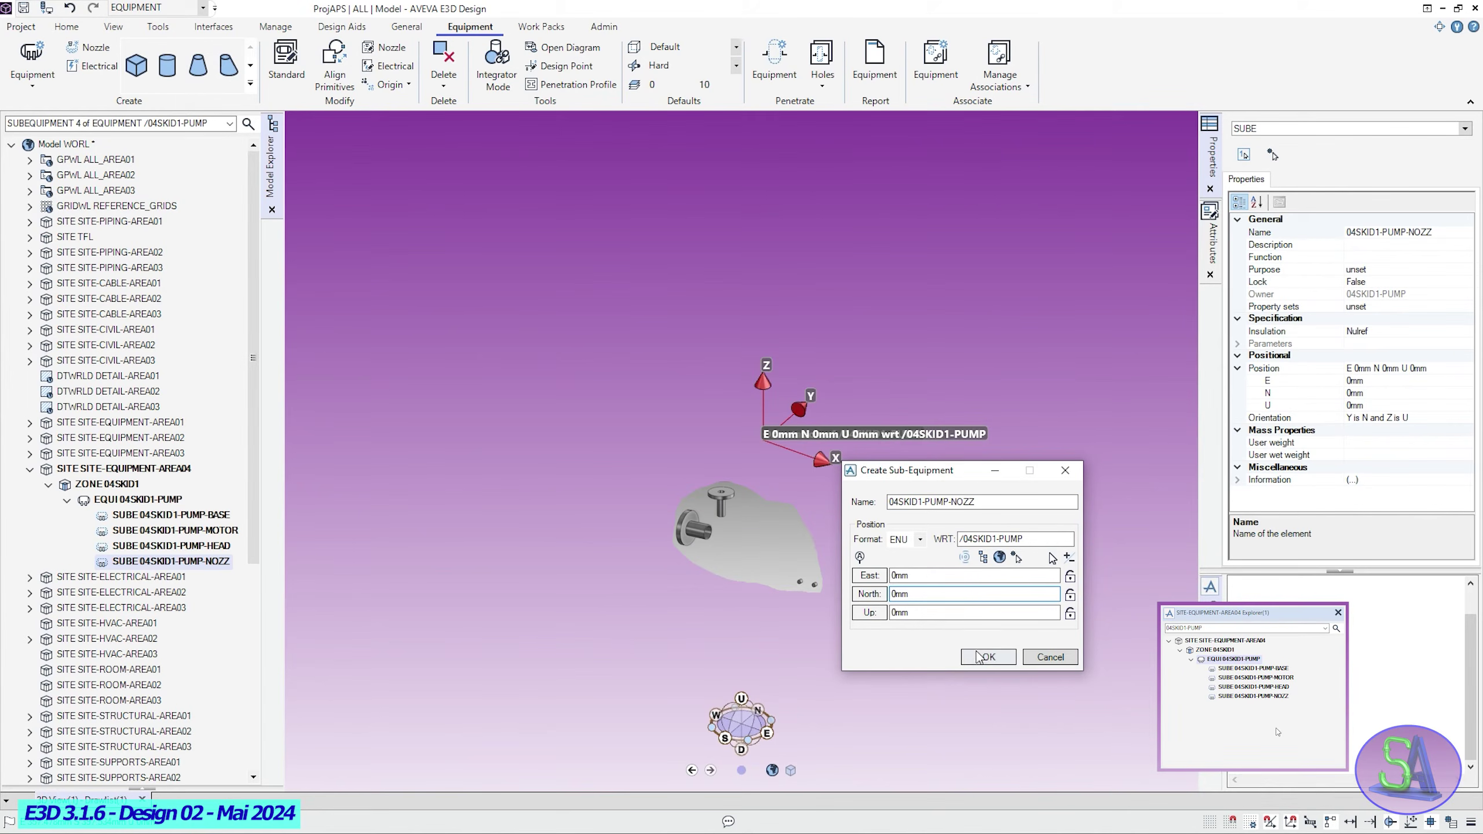
left_click(975, 660)
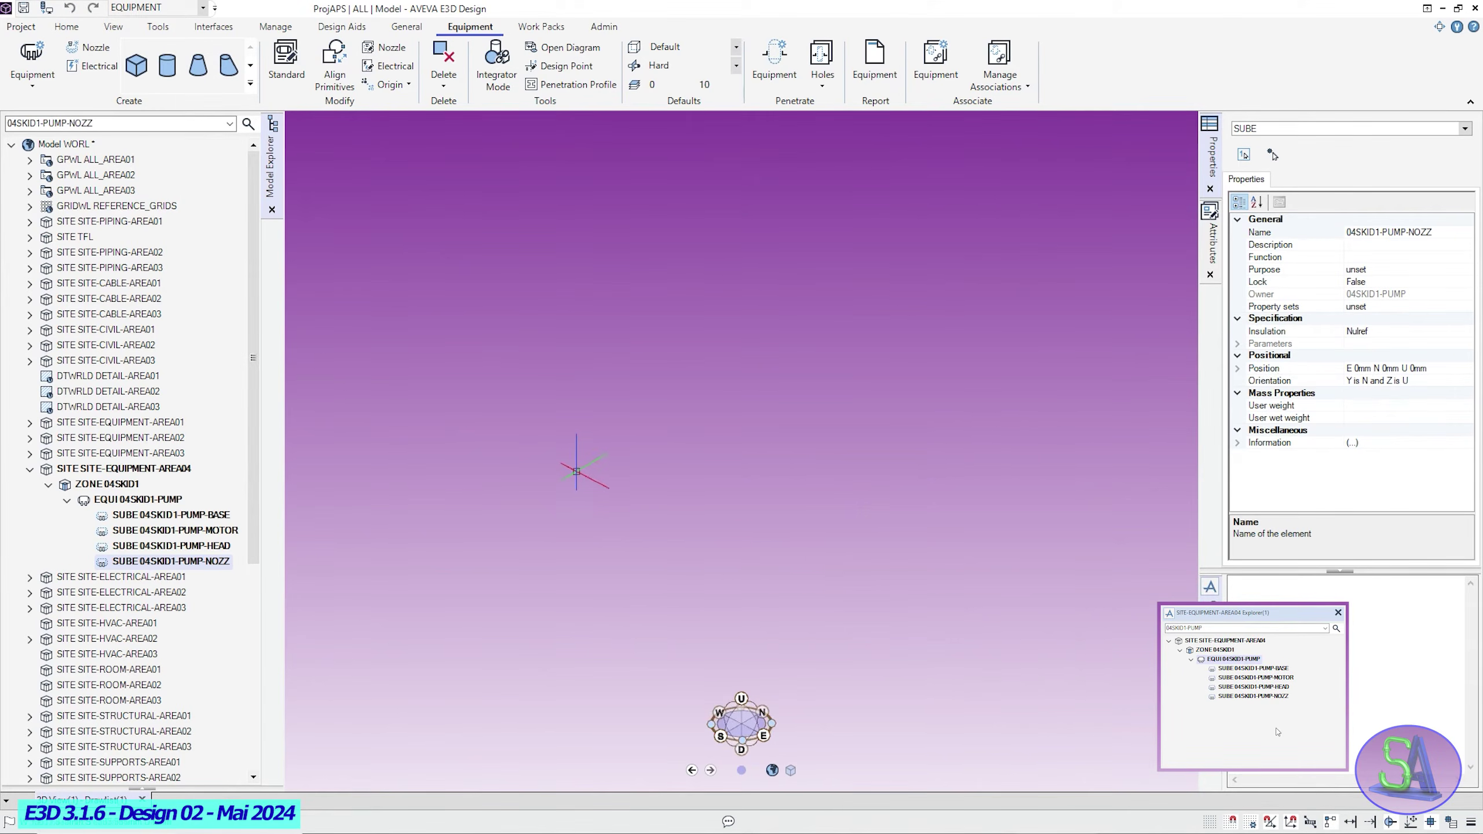
Open a new dedicated explorer rooted at SITE-EQUIPMENT-AREA04.
left_click(165, 471)
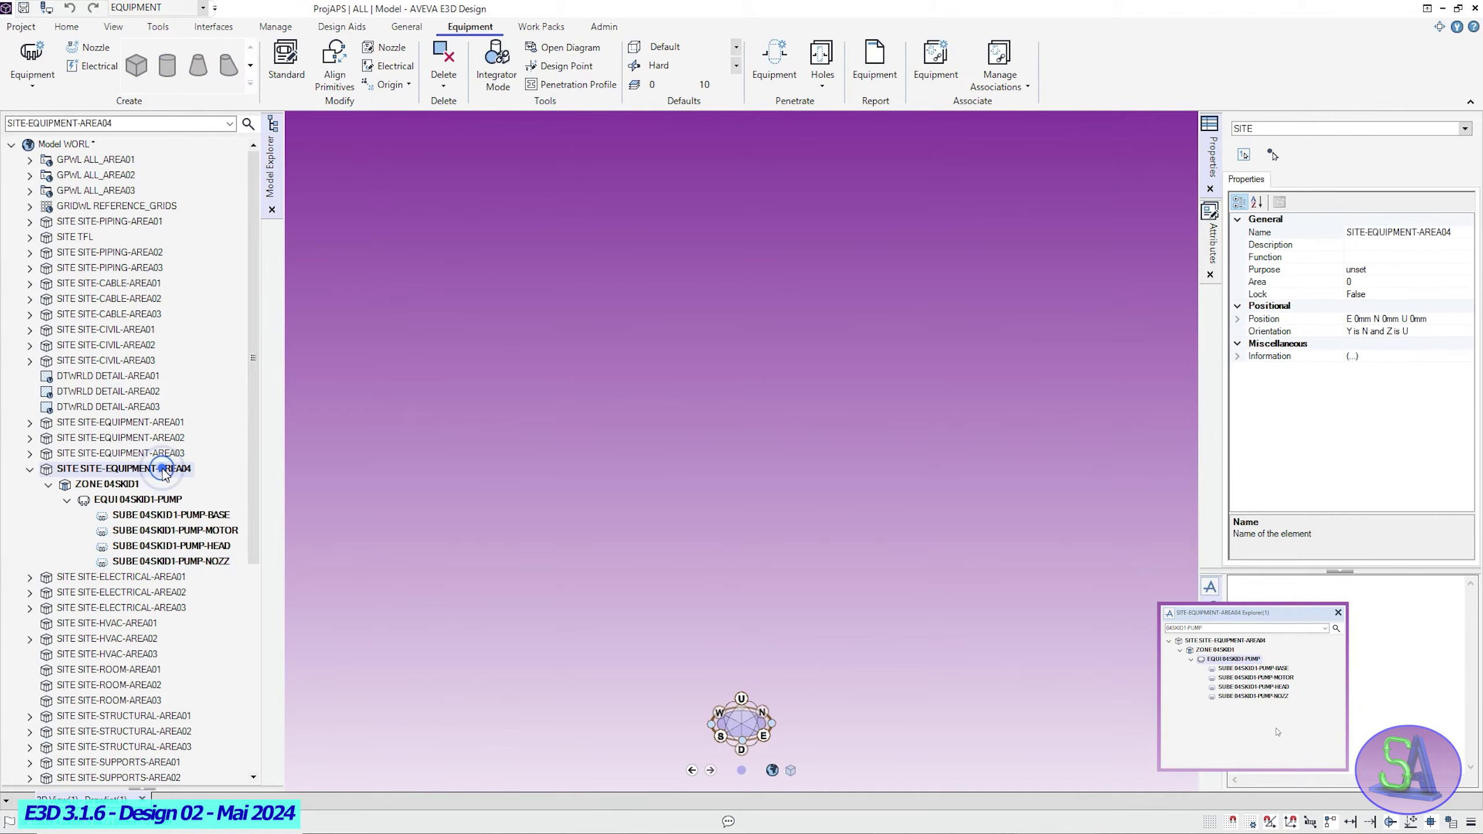
right_click(165, 473)
left_click(210, 639)
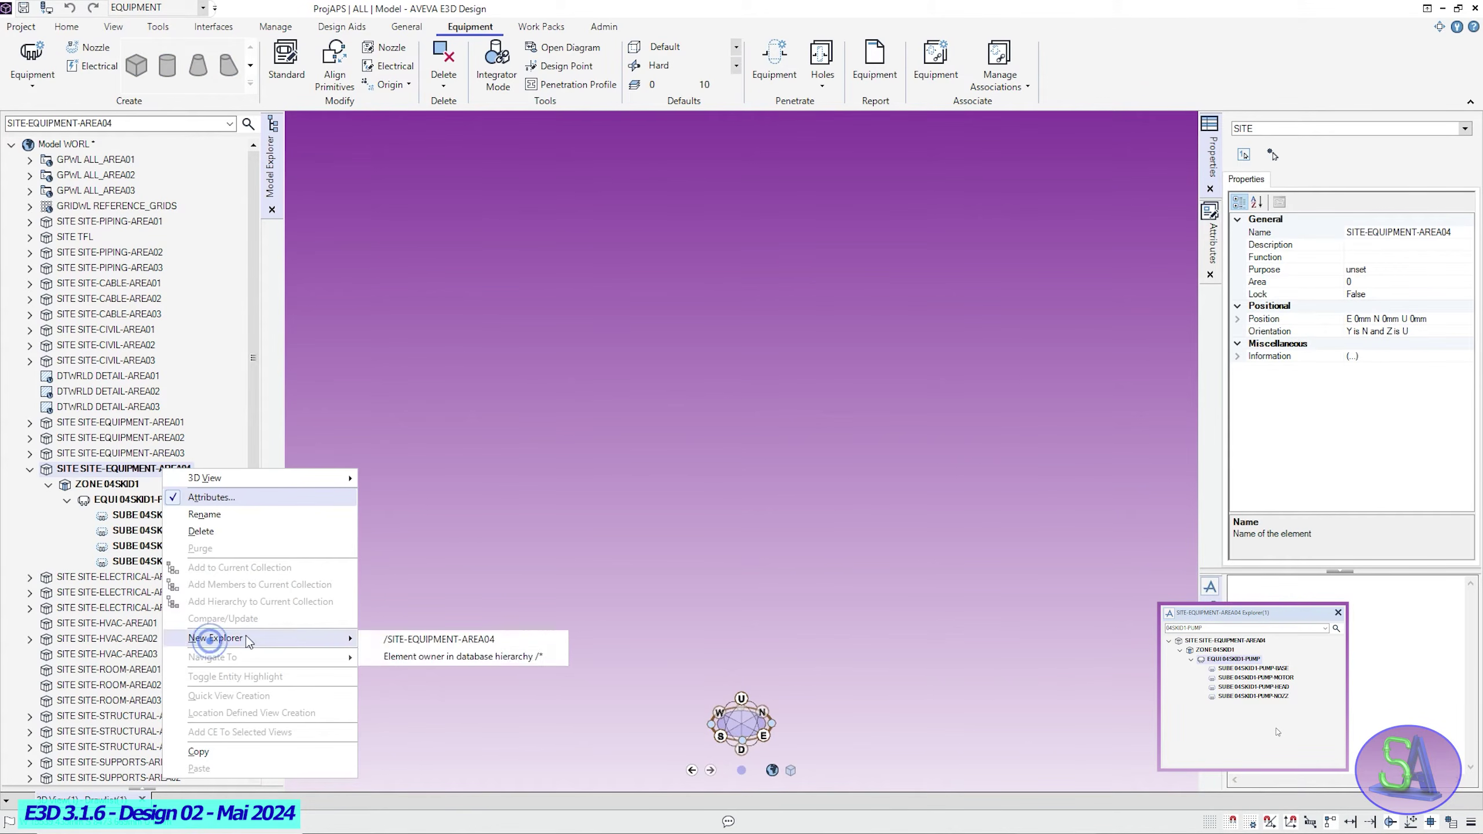
left_click(438, 639)
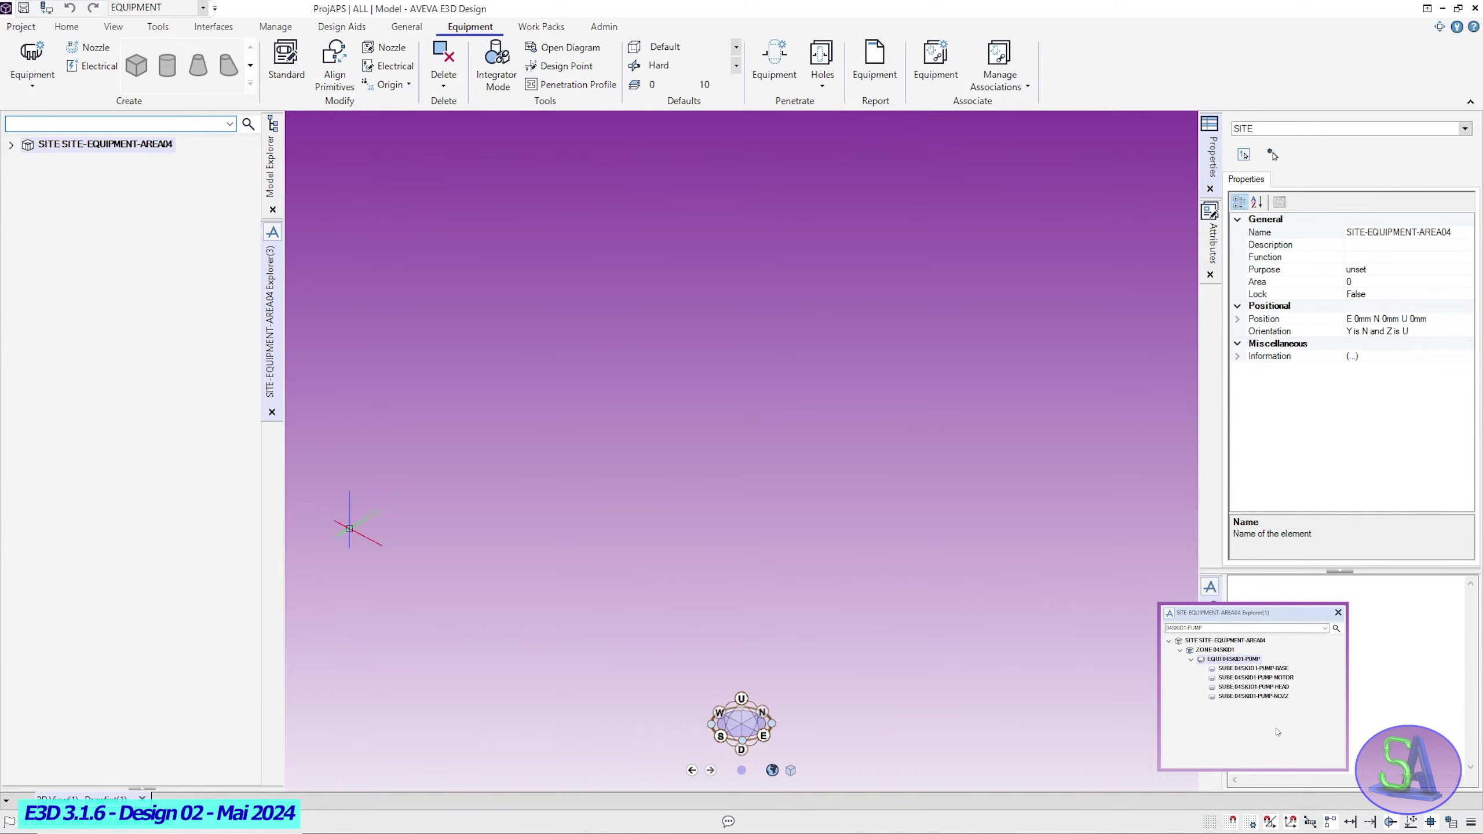
Dock the new SITE-EQUIPMENT-AREA04 explorer beneath the model explorer and expand its hierarchy down to the 04SKID1-PUMP sub-equipment.
left_click(270, 335)
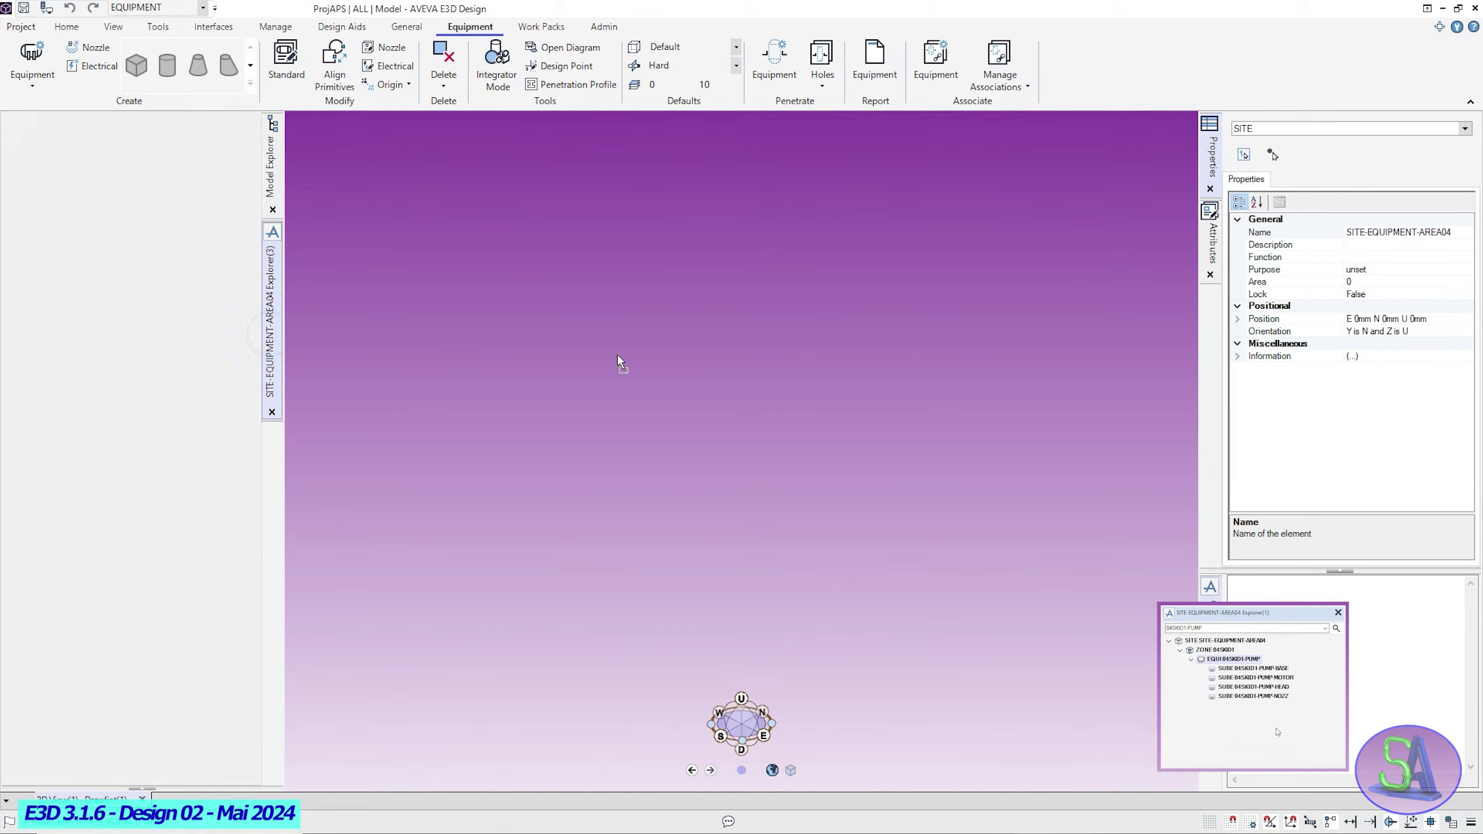
left_click_drag(619, 359, 618, 358)
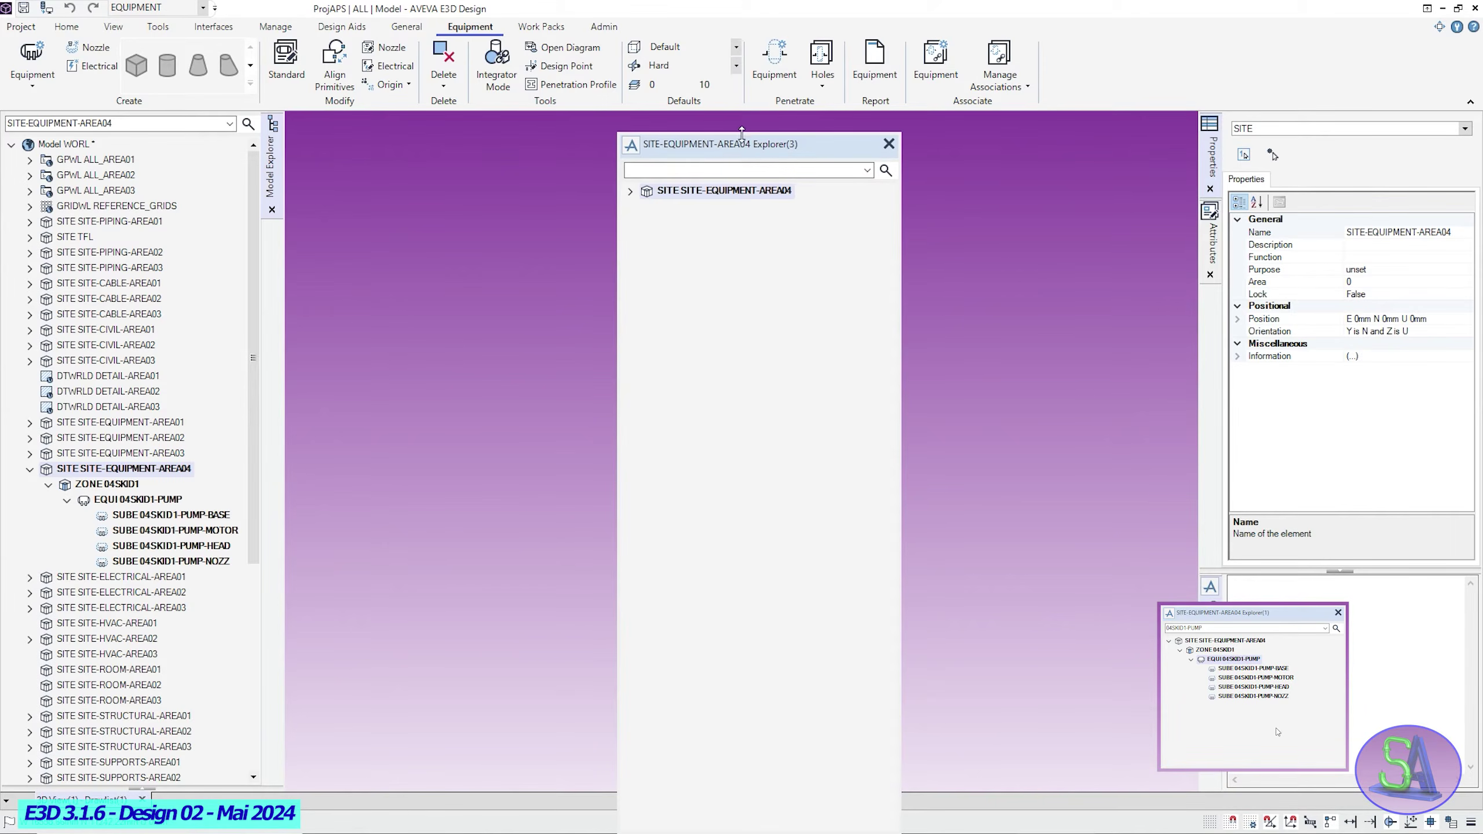
left_click_drag(743, 136, 671, 305)
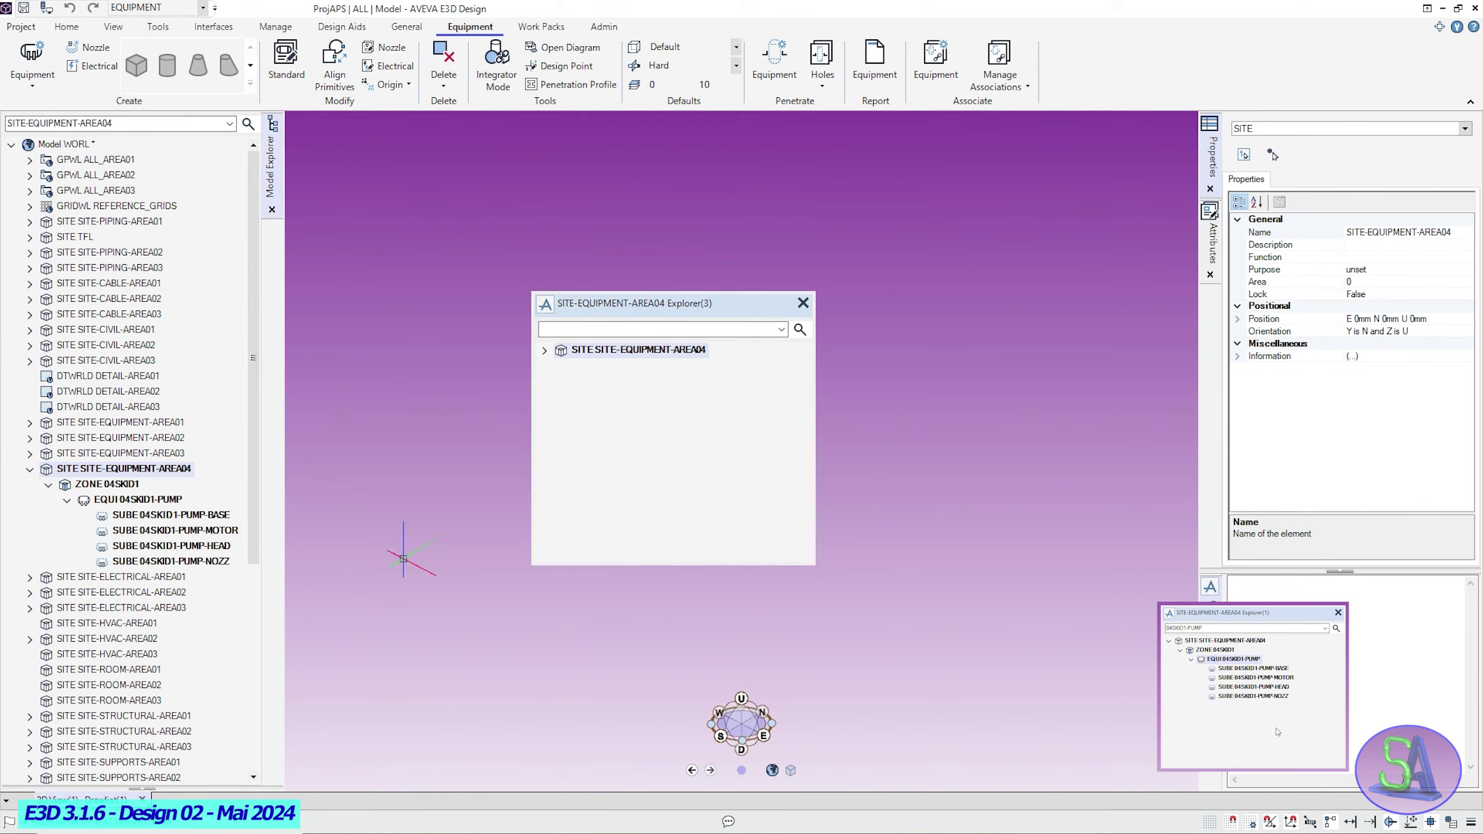
left_click(138, 788)
left_click_drag(668, 304, 107, 532)
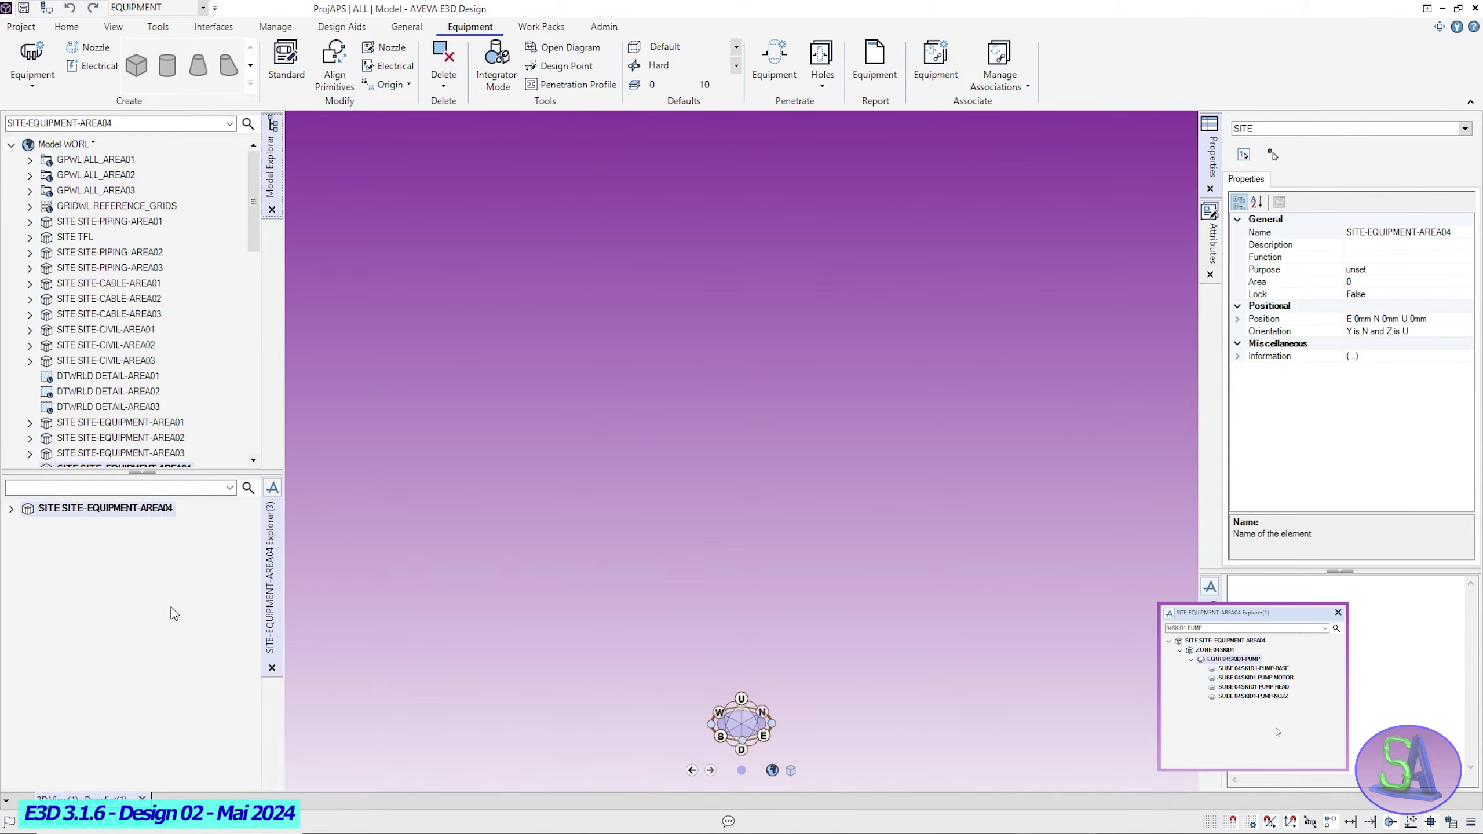
left_click(11, 509)
left_click(27, 524)
left_click(48, 540)
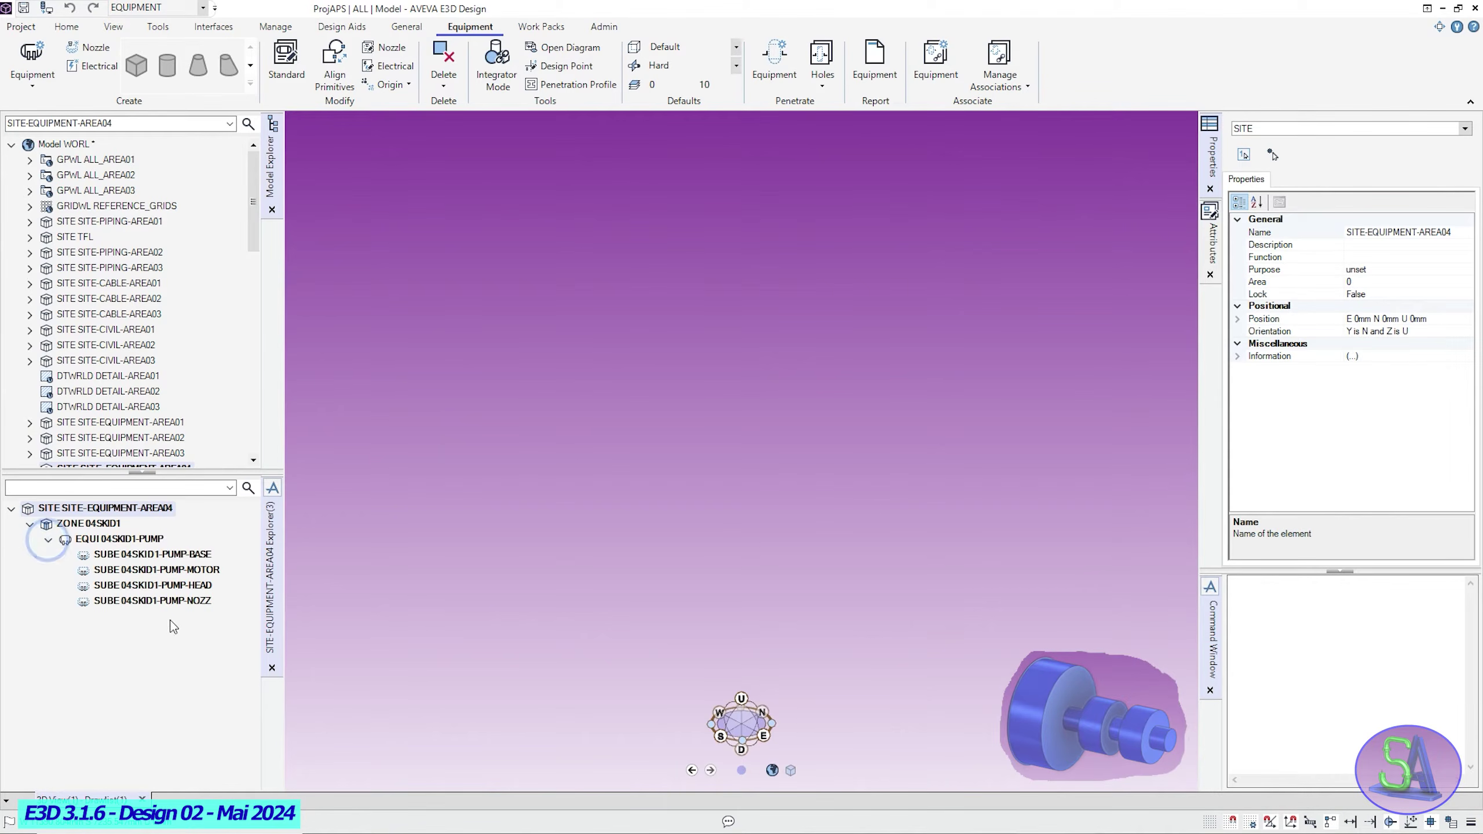
Start a cylinder primitive under 04SKID1-PUMP-HEAD with its origin at E 0 mm, N 0 mm, U 0 mm.
left_click(184, 585)
middle_click_drag(640, 702, 637, 699)
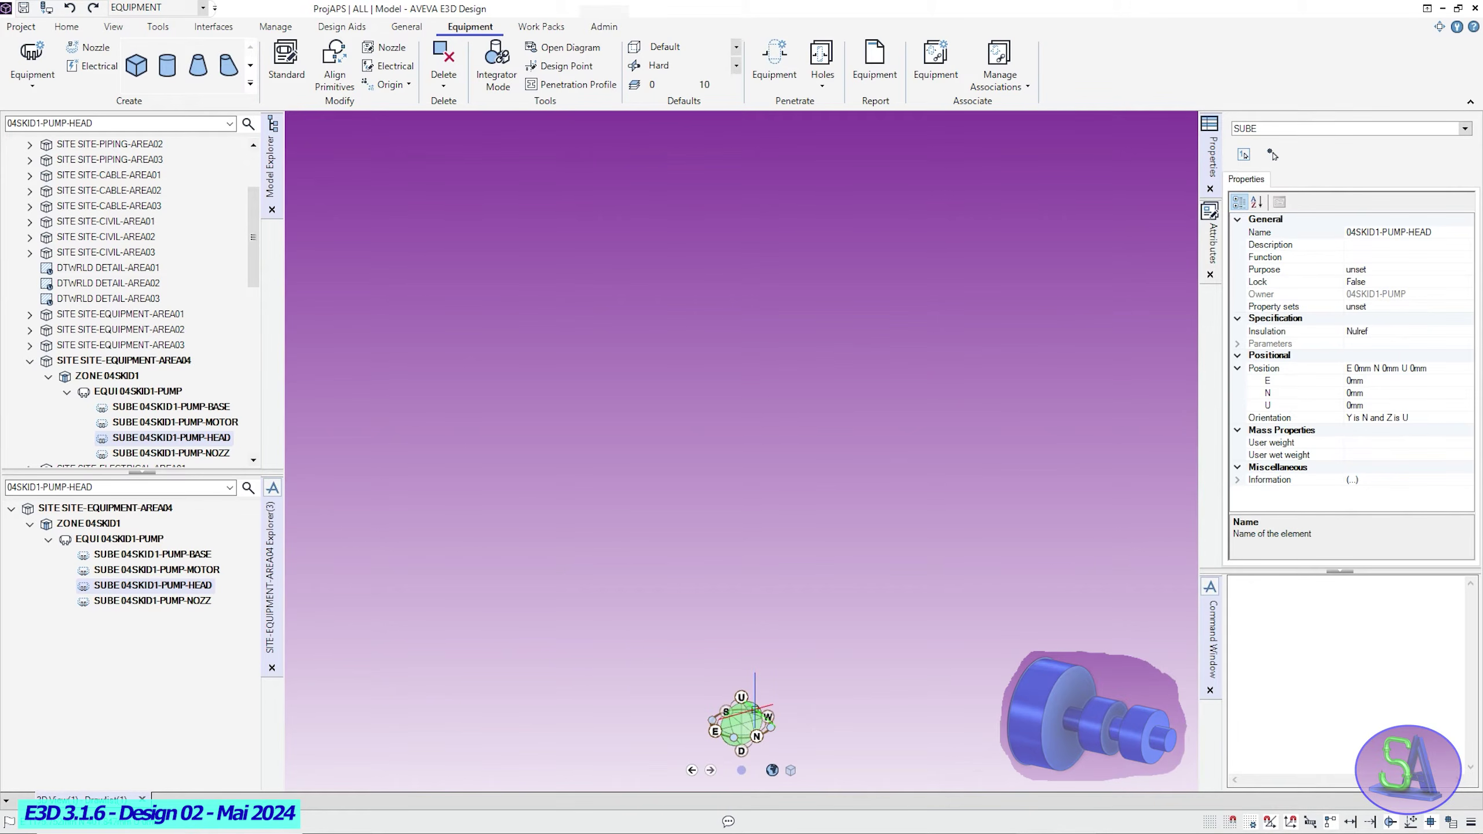
left_click(168, 66)
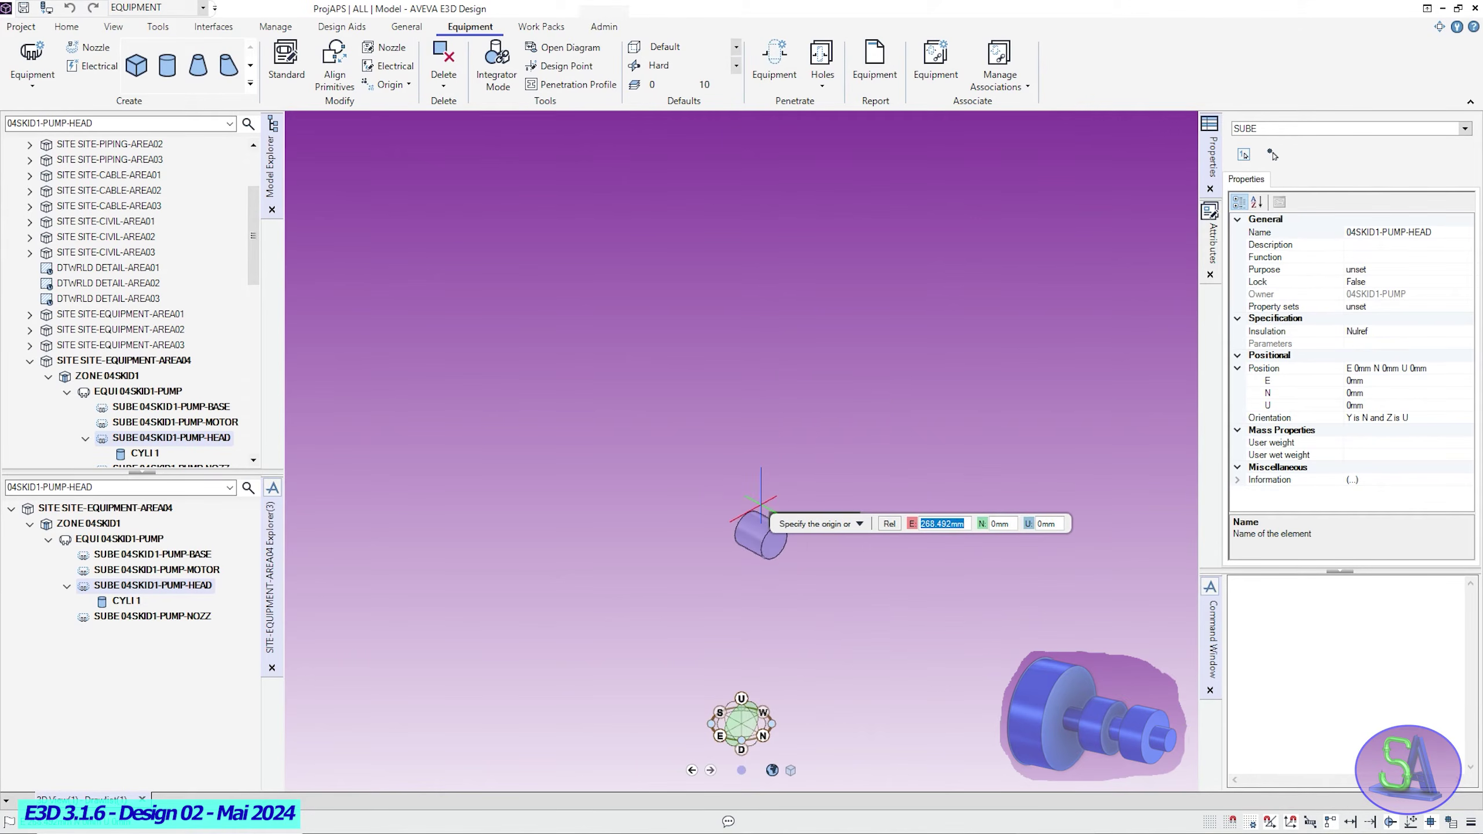
type("0")
key("Tab")
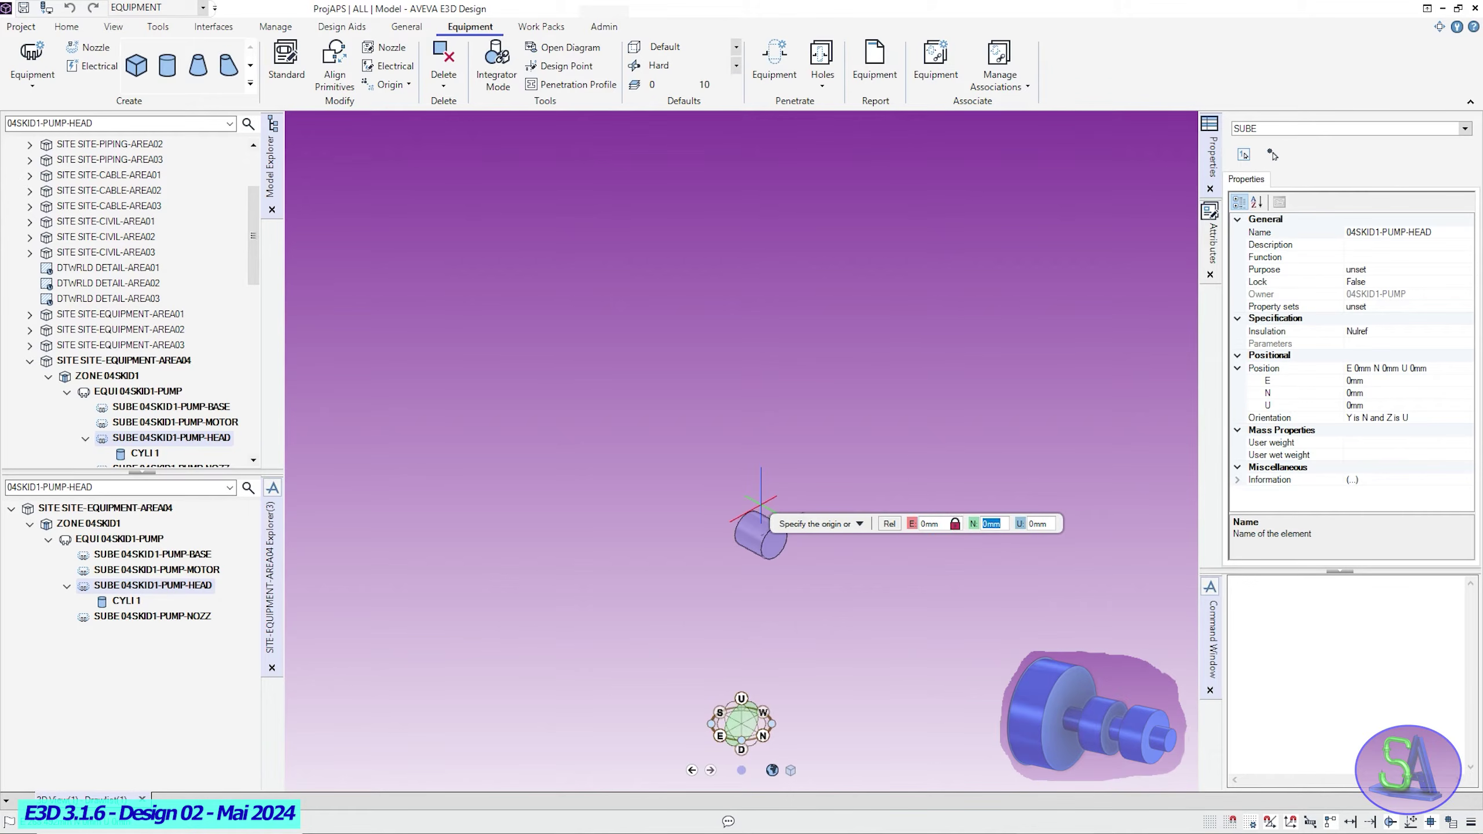
type("0")
key("Tab")
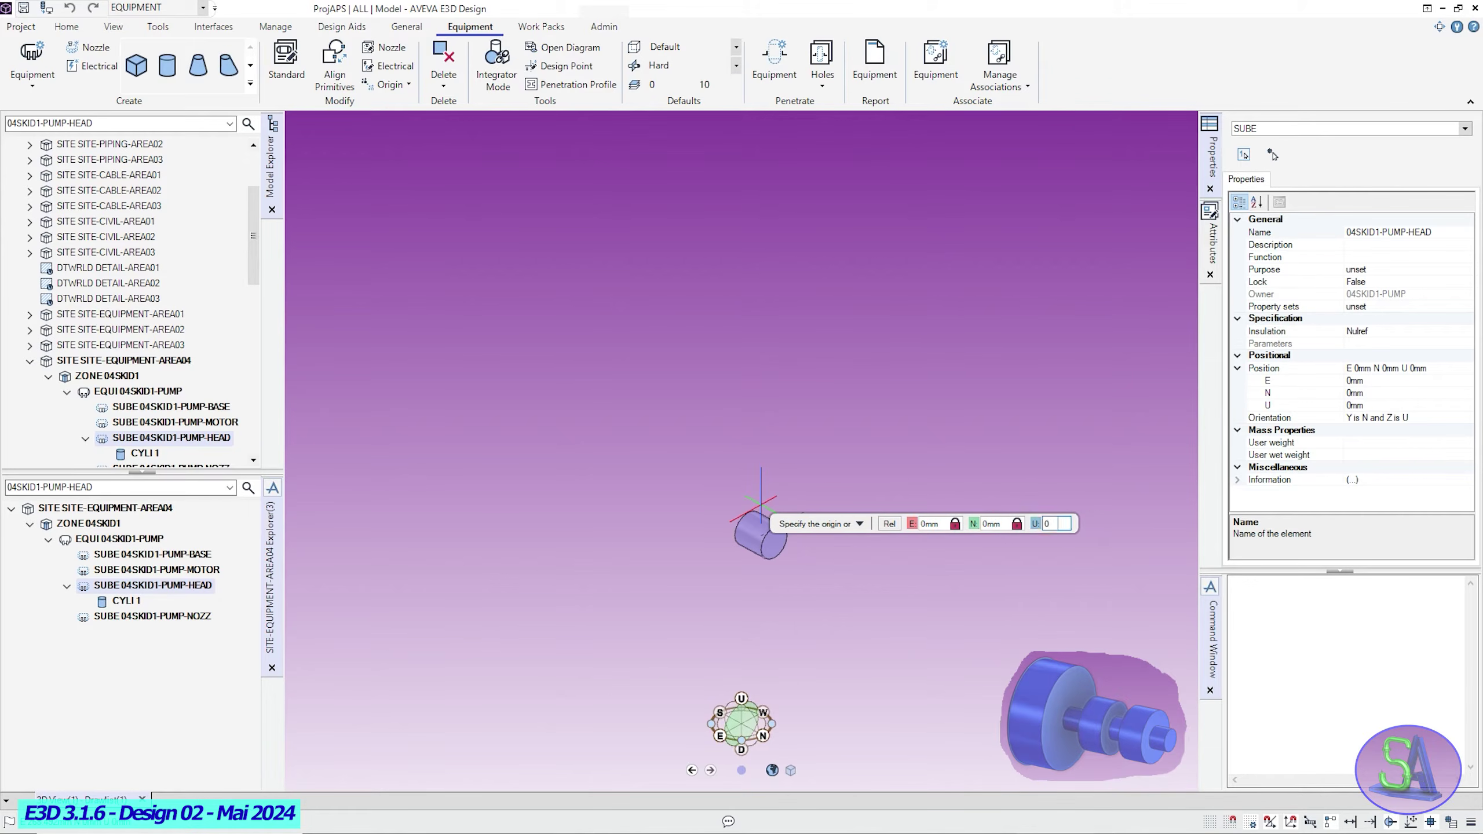
type("0")
key("Return")
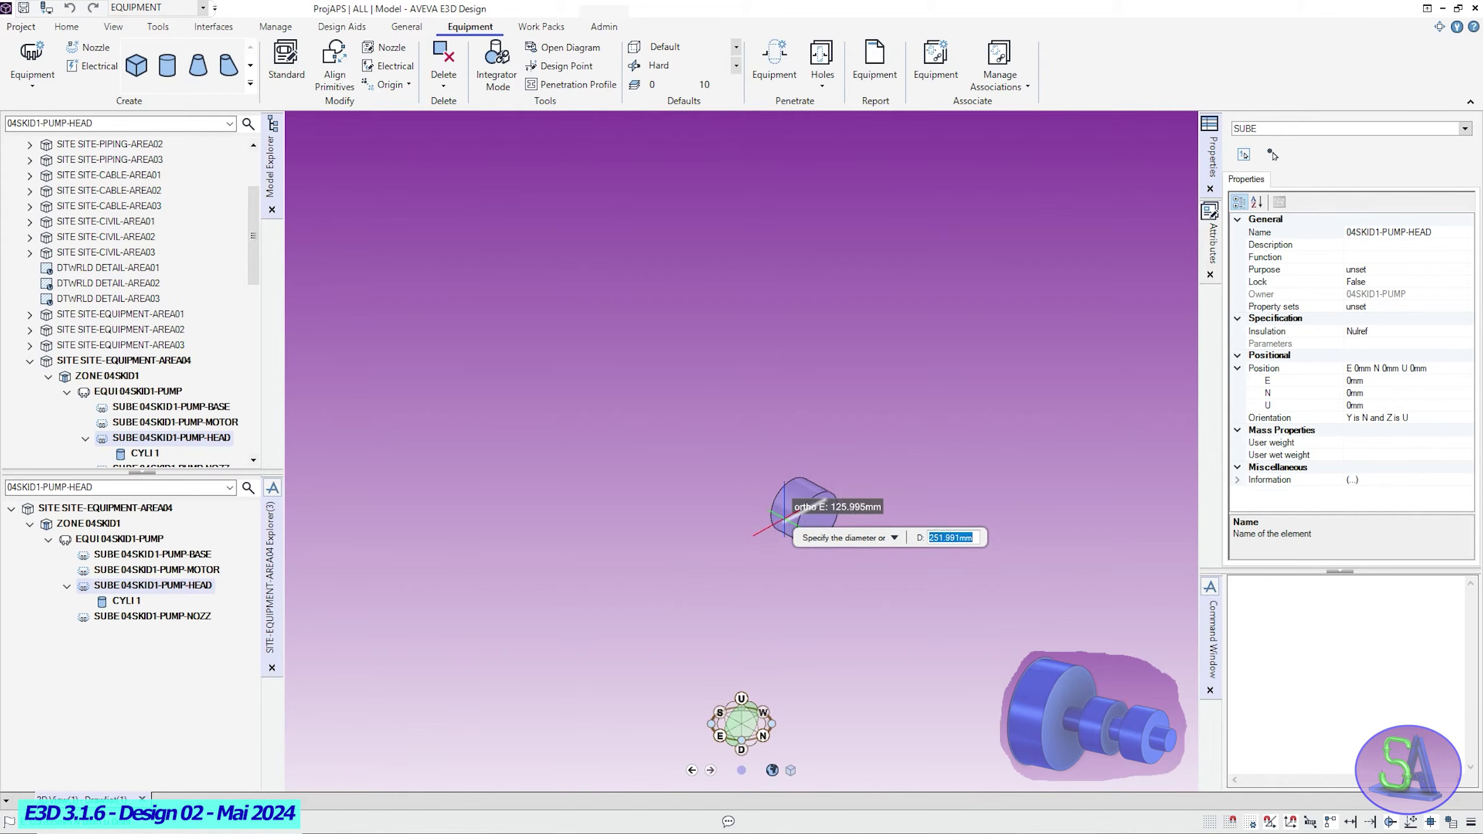
Give the pump head cylinder a diameter of 350 mm and a height of 120 mm.
type("350")
key("Return")
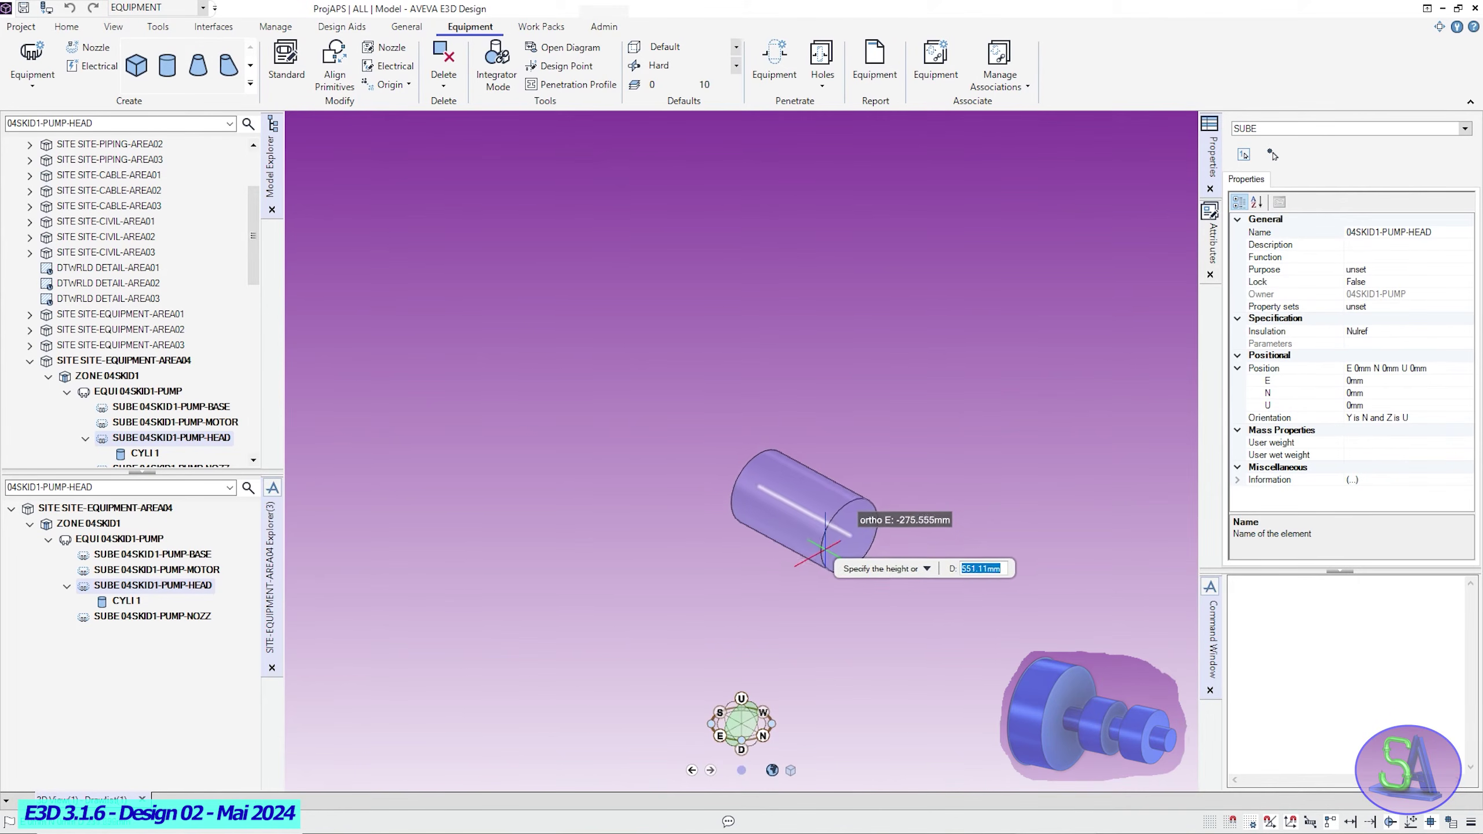
type("120")
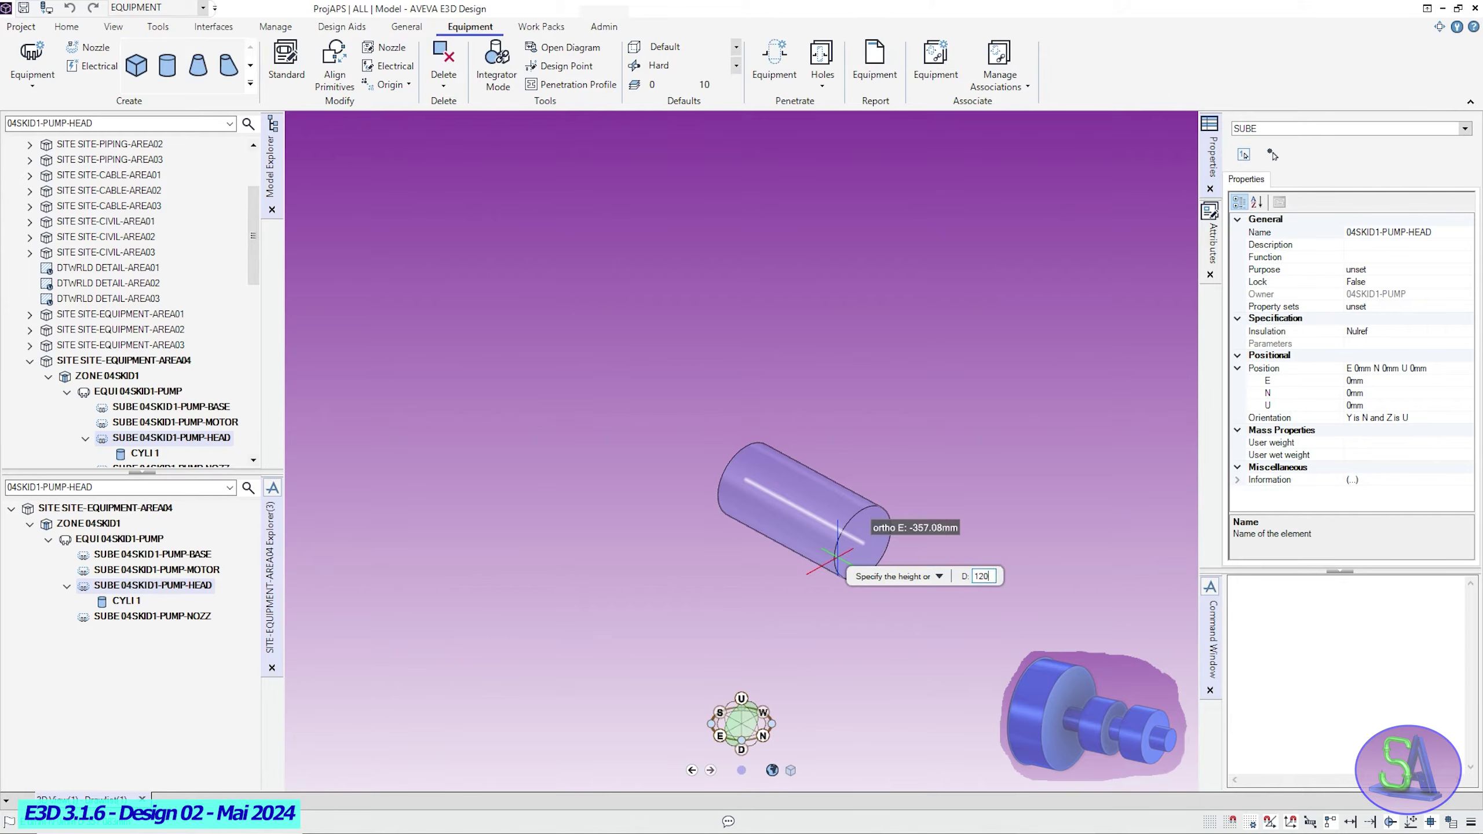
key("Return")
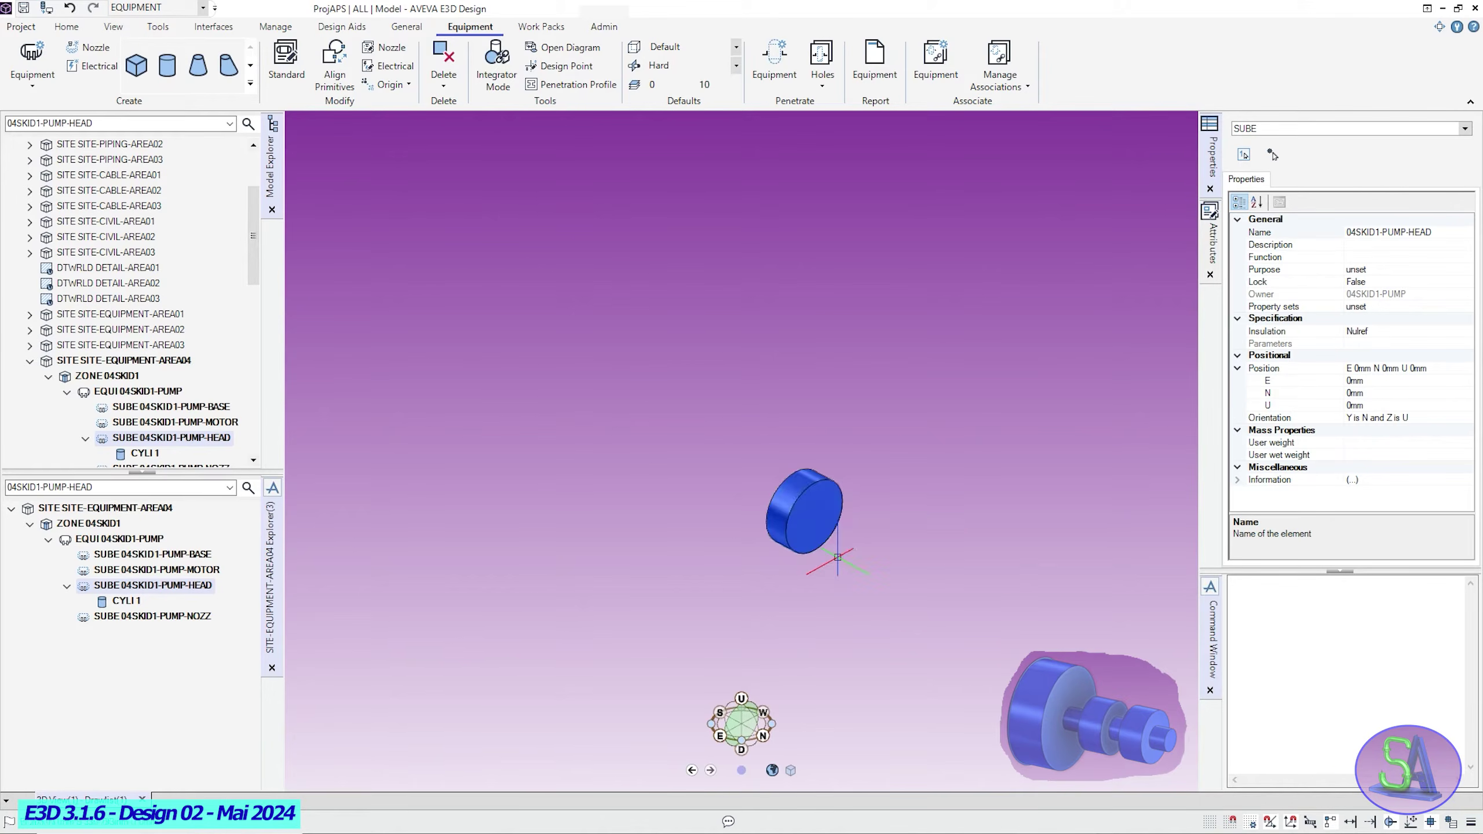
Examine the new cylinder's diameter, height and position in its properties.
left_click(126, 603)
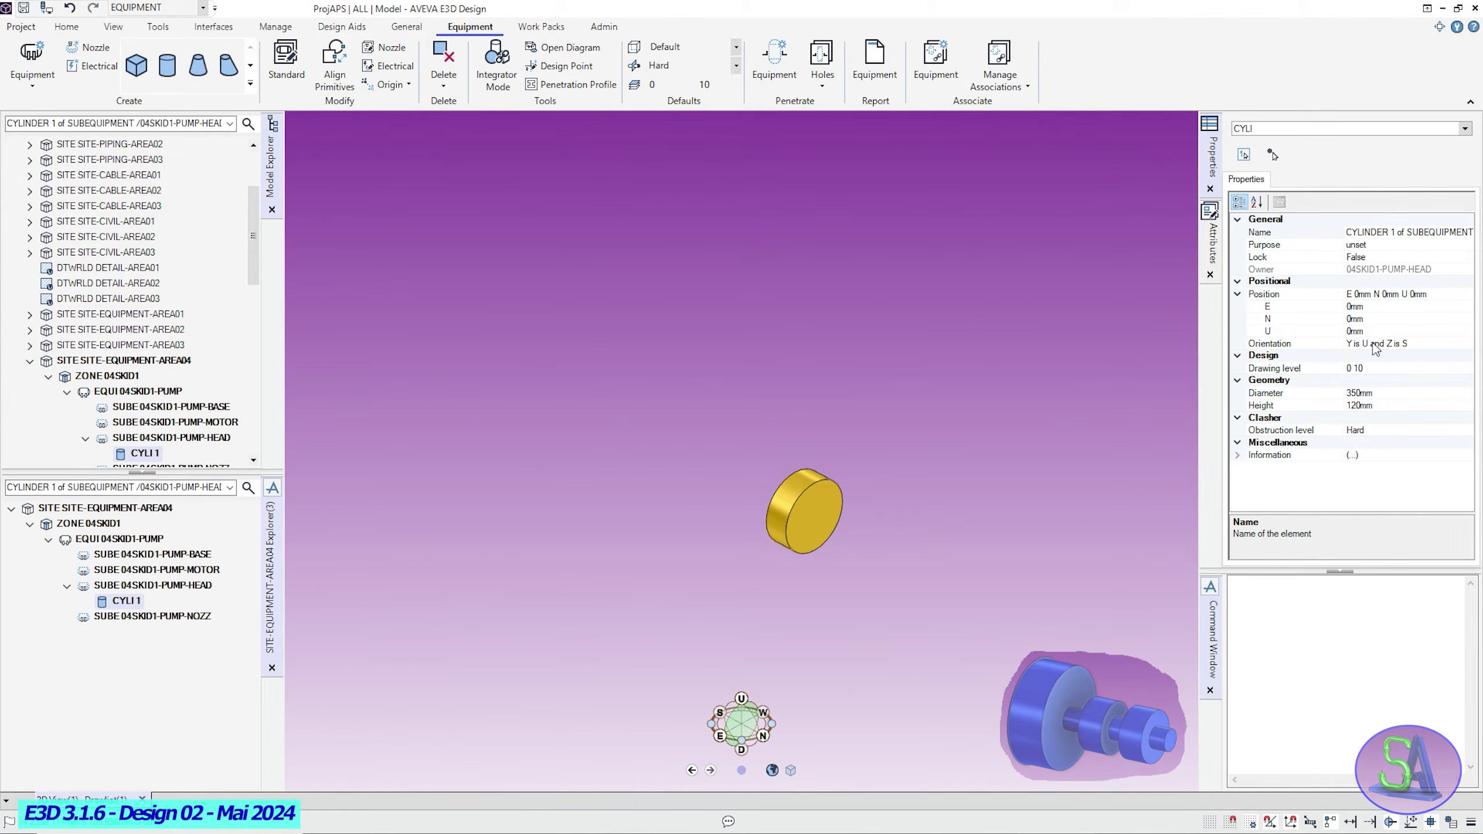
left_click(1384, 395)
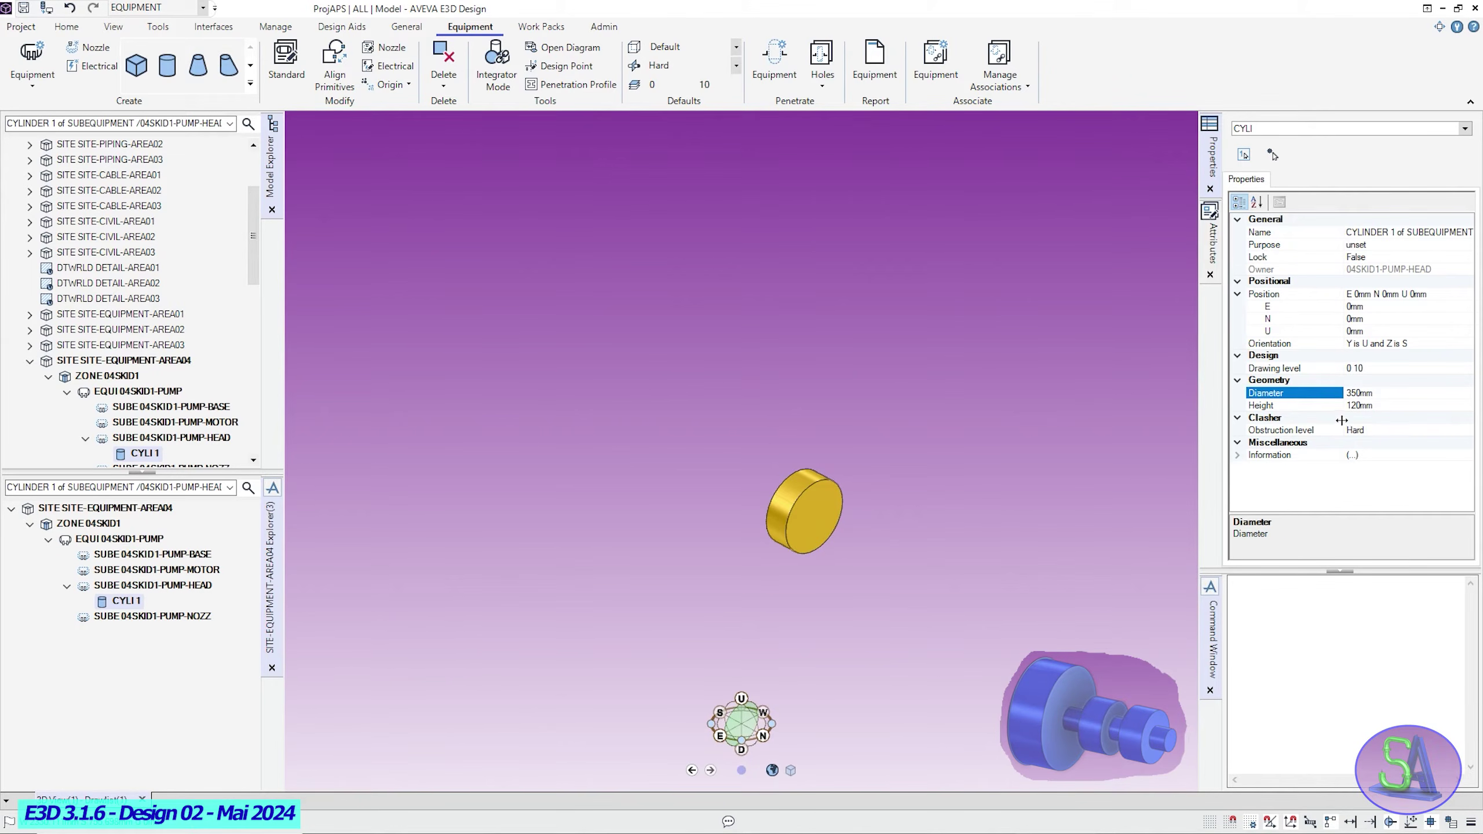
left_click(1319, 406)
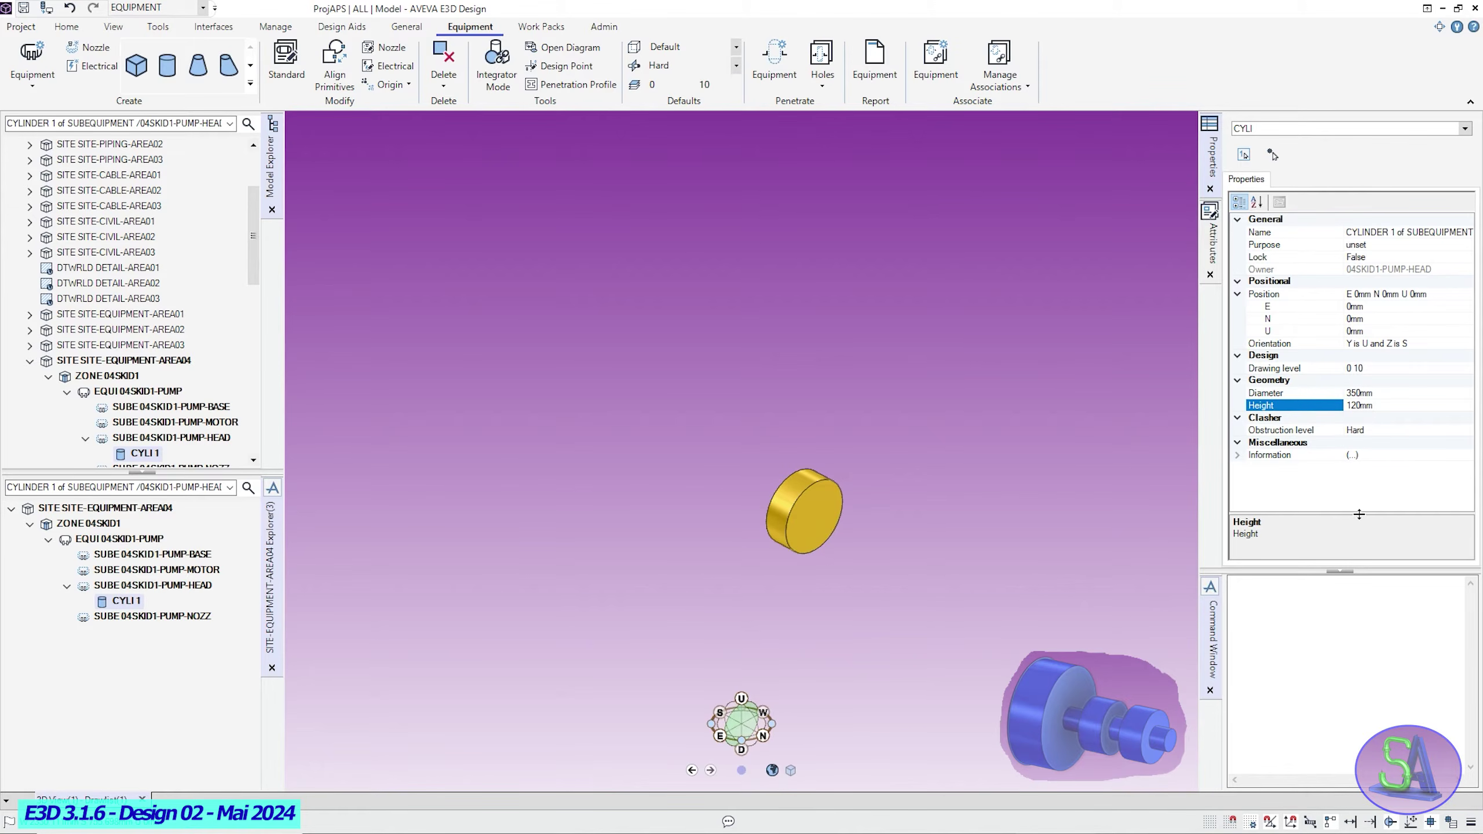
left_click(1323, 295)
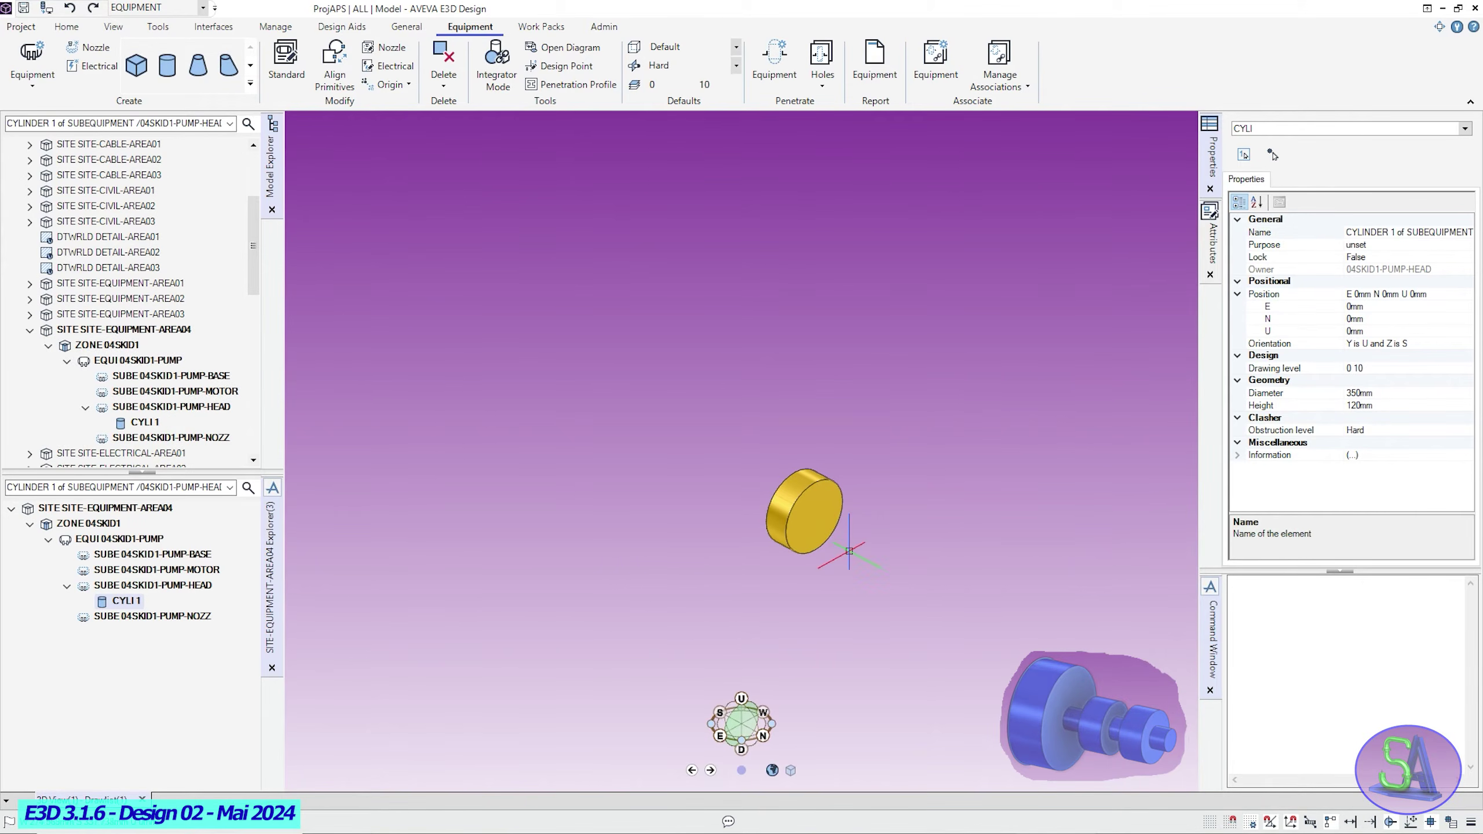
Start a dish primitive centred on the cylinder's north end face, taking its diameter from the face's outer edge.
left_click(252, 85)
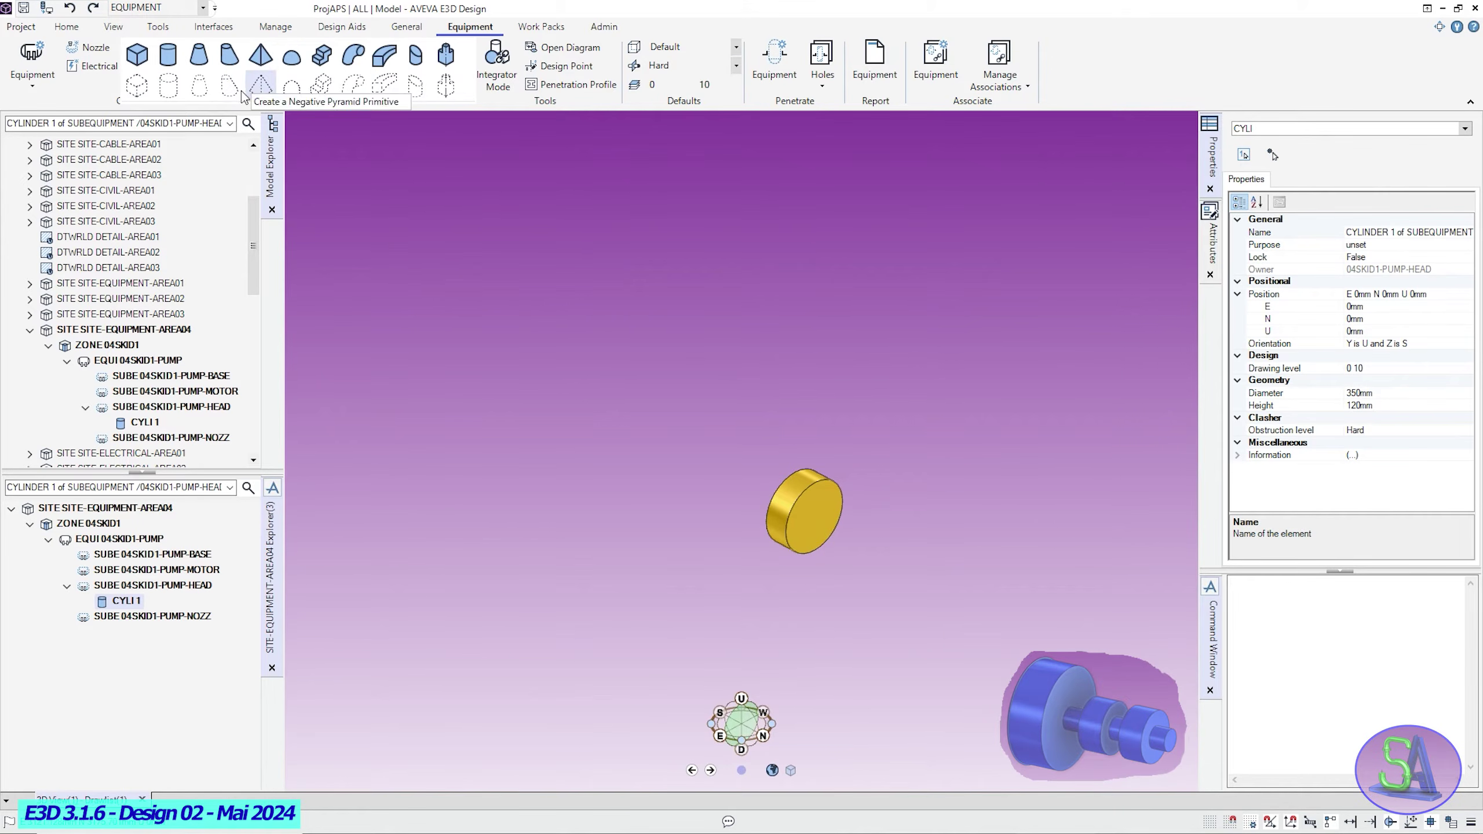
left_click(292, 59)
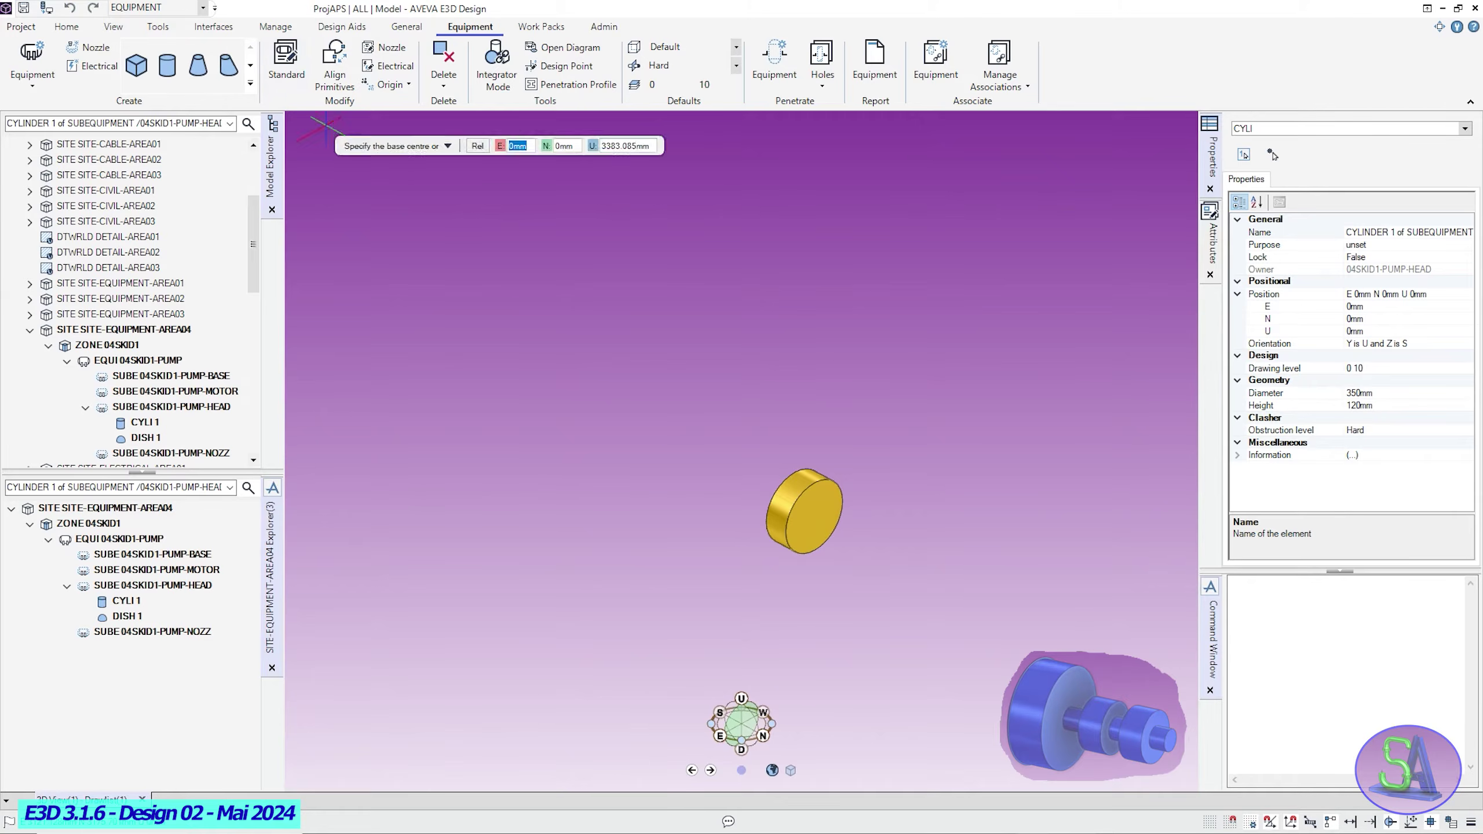
scroll(793, 459, "up", 5)
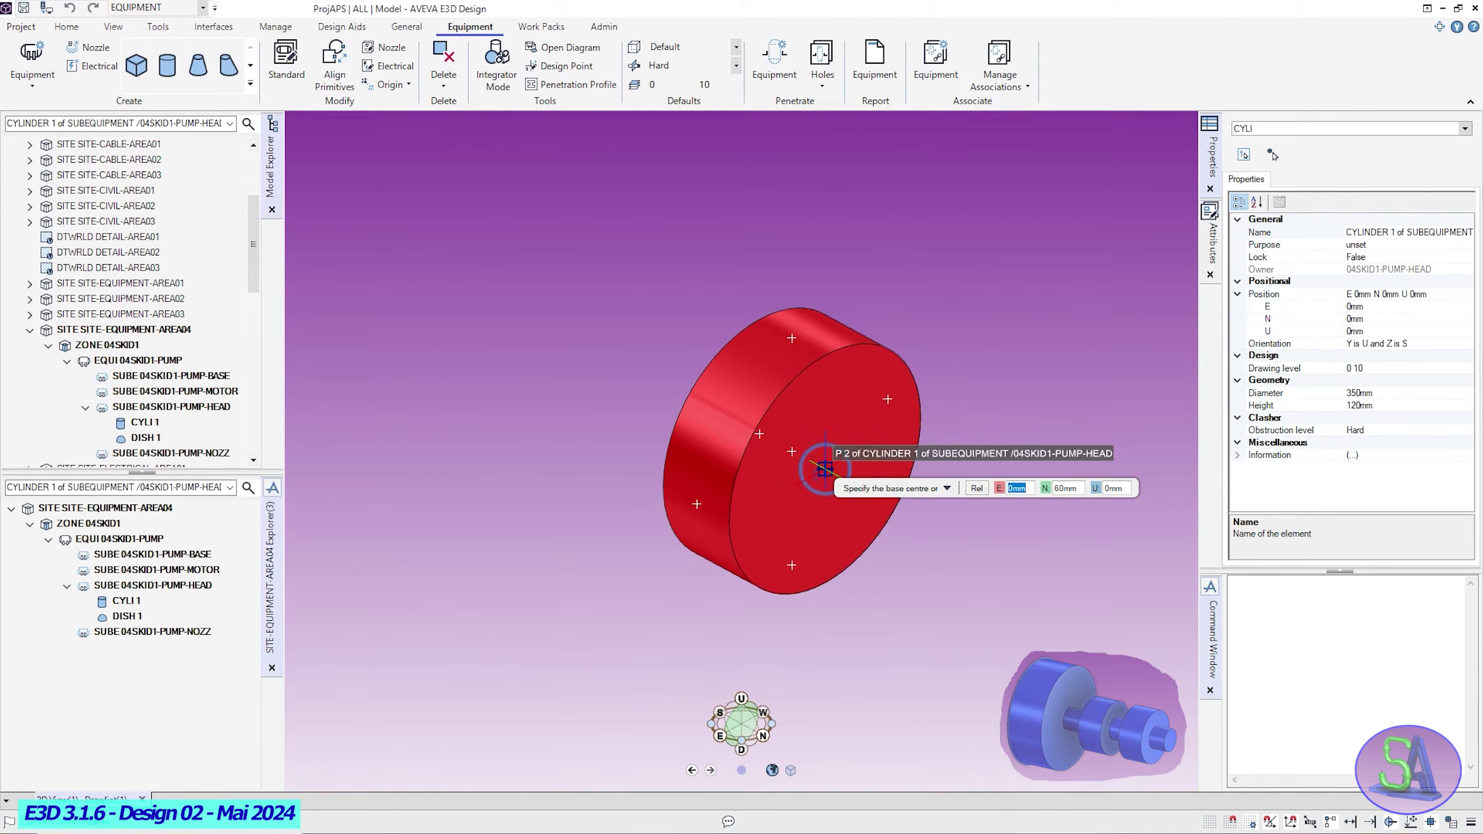
left_click(792, 451)
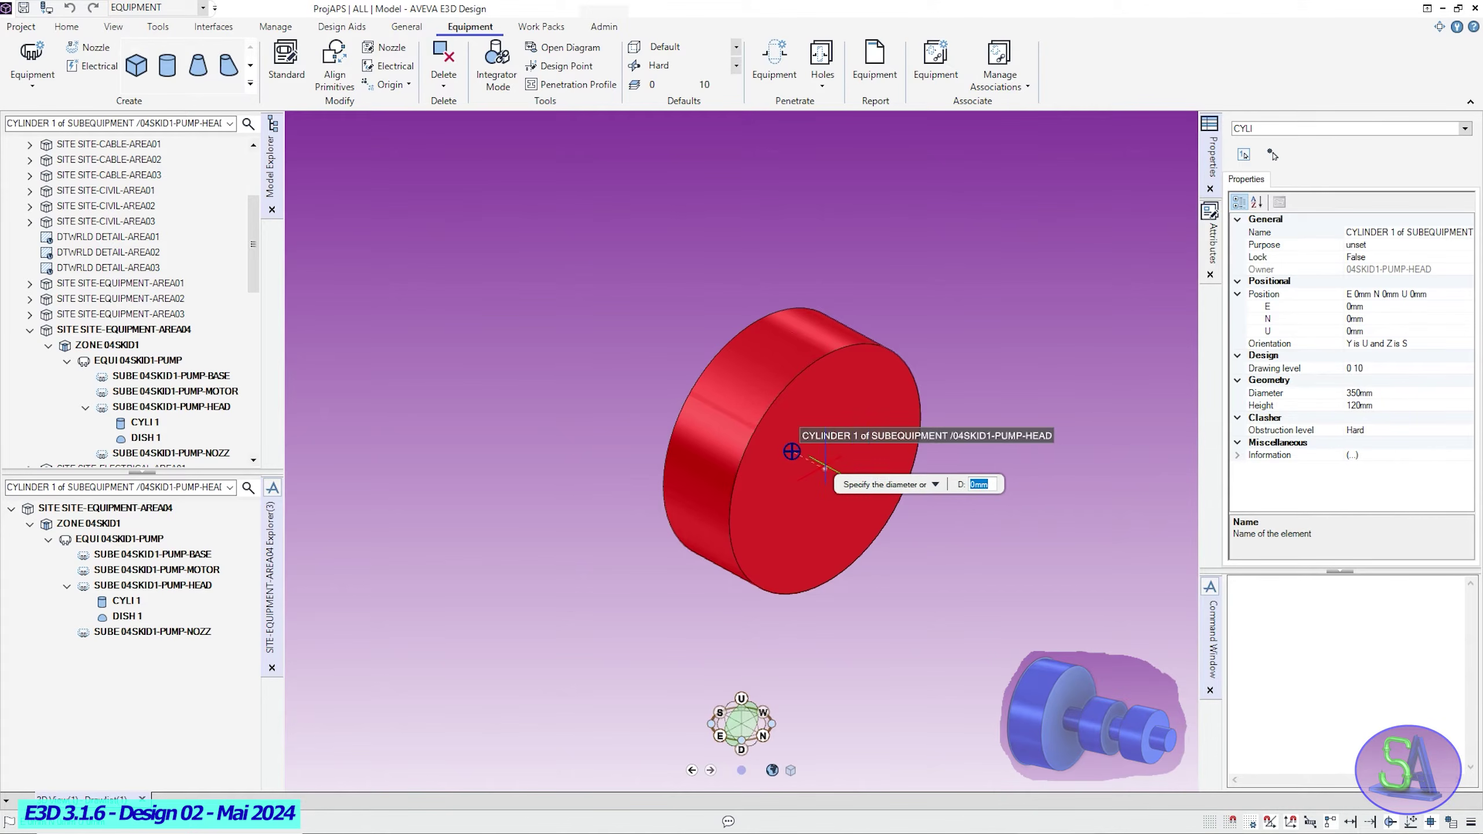
left_click(921, 416)
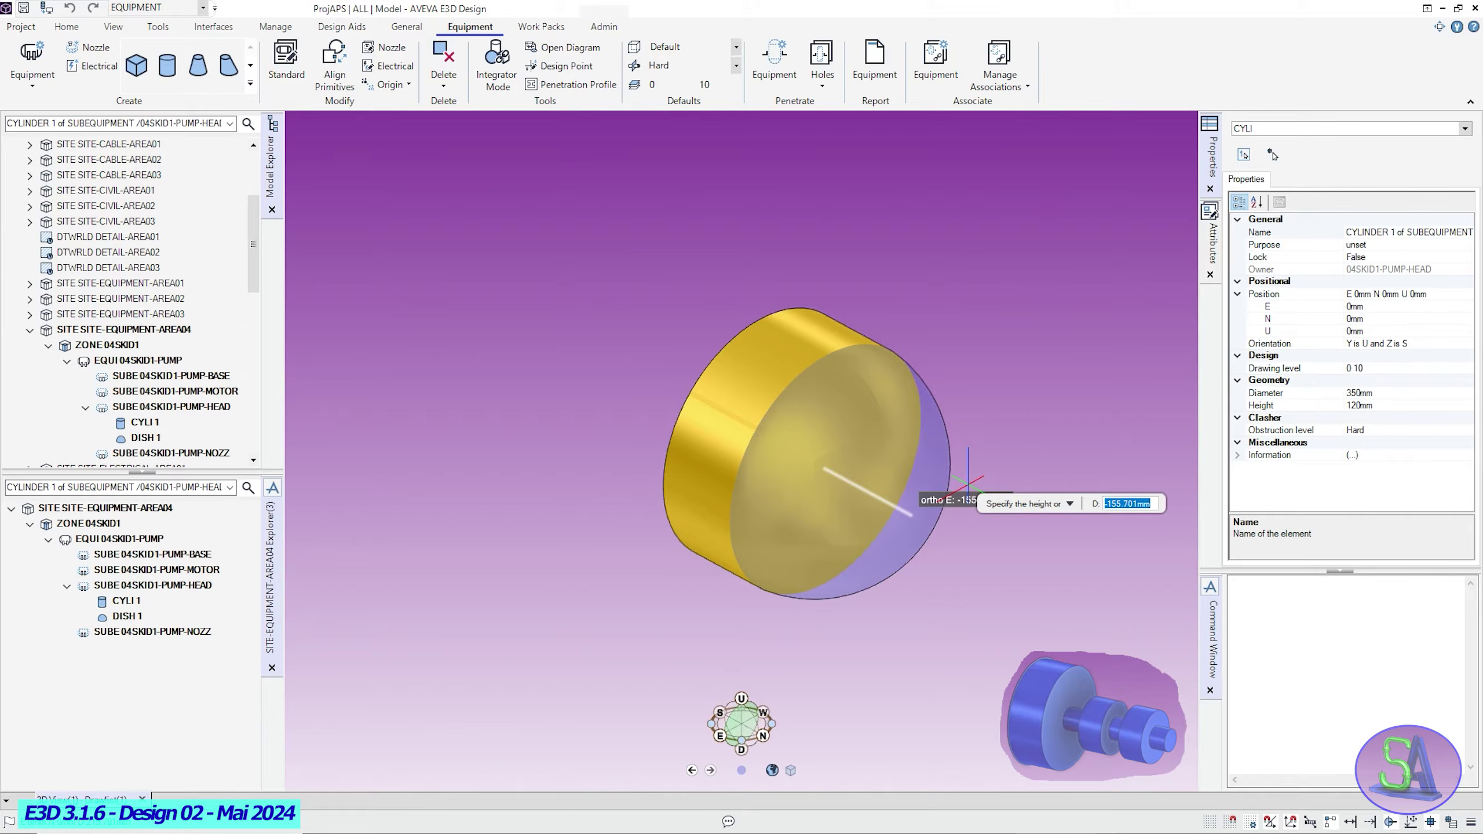
Set the dish's knuckle radius to 1 mm and its height to 23 mm.
key("Down")
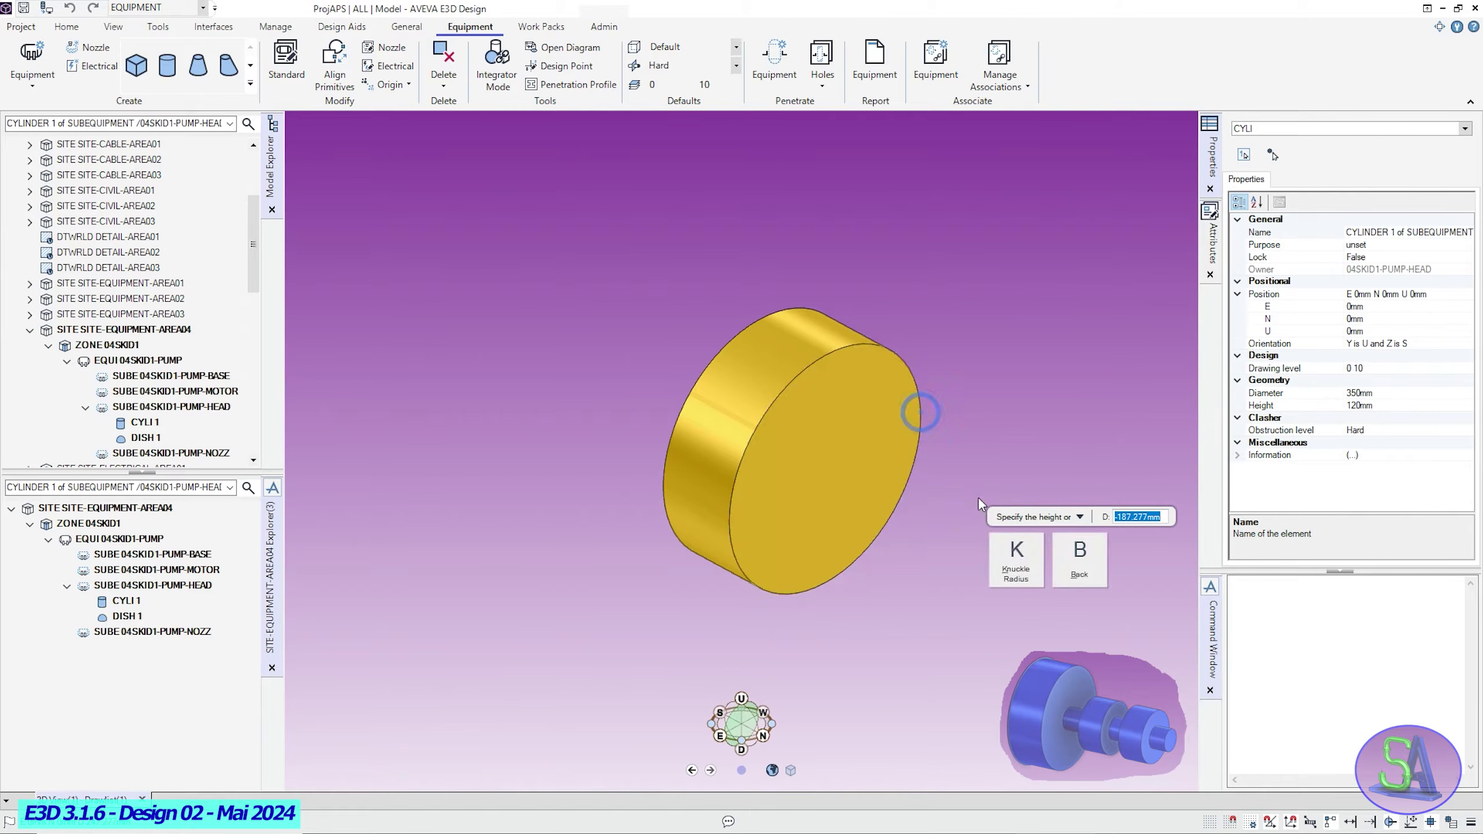
left_click(1017, 555)
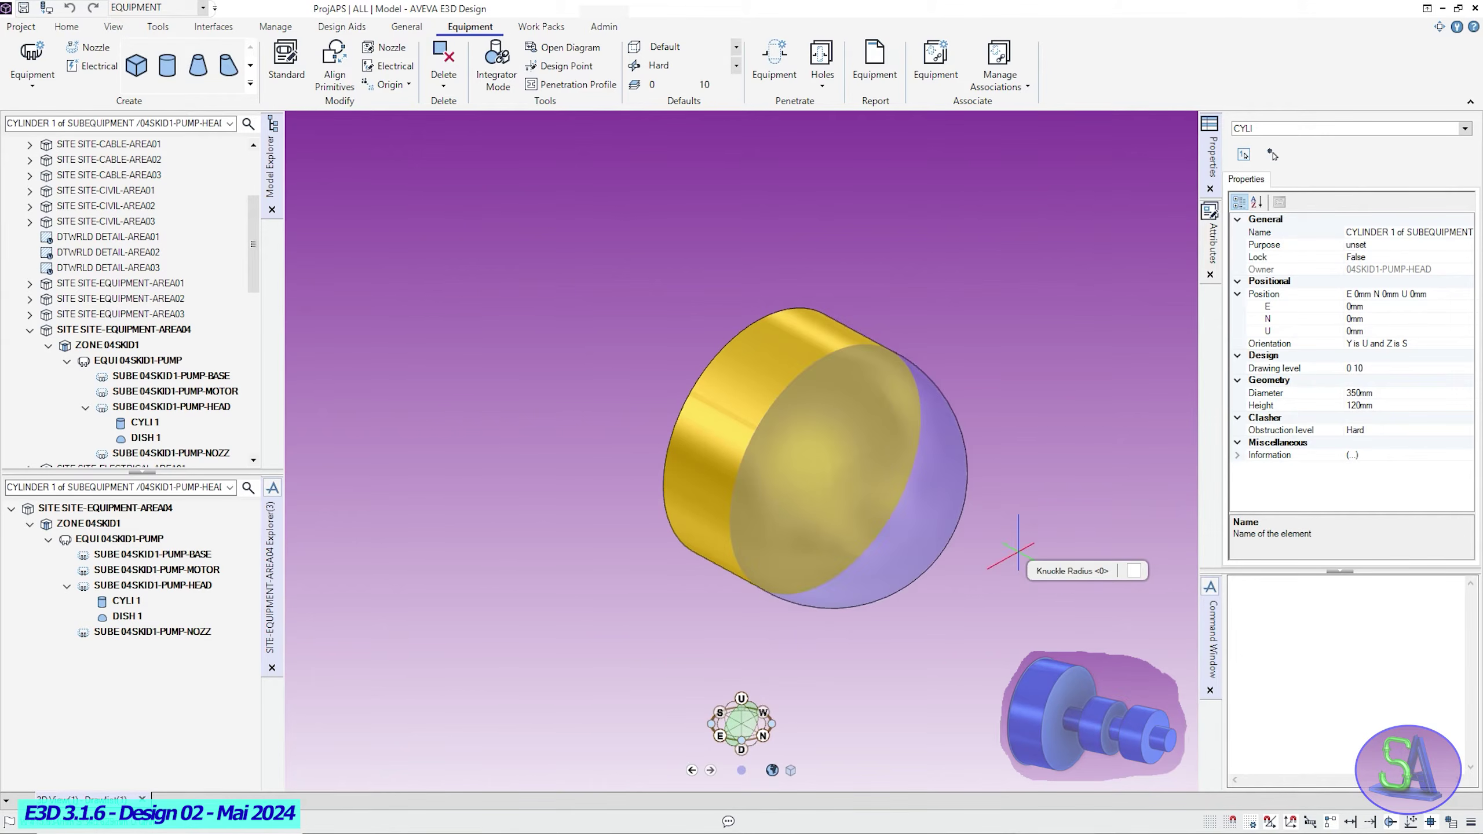
type("1")
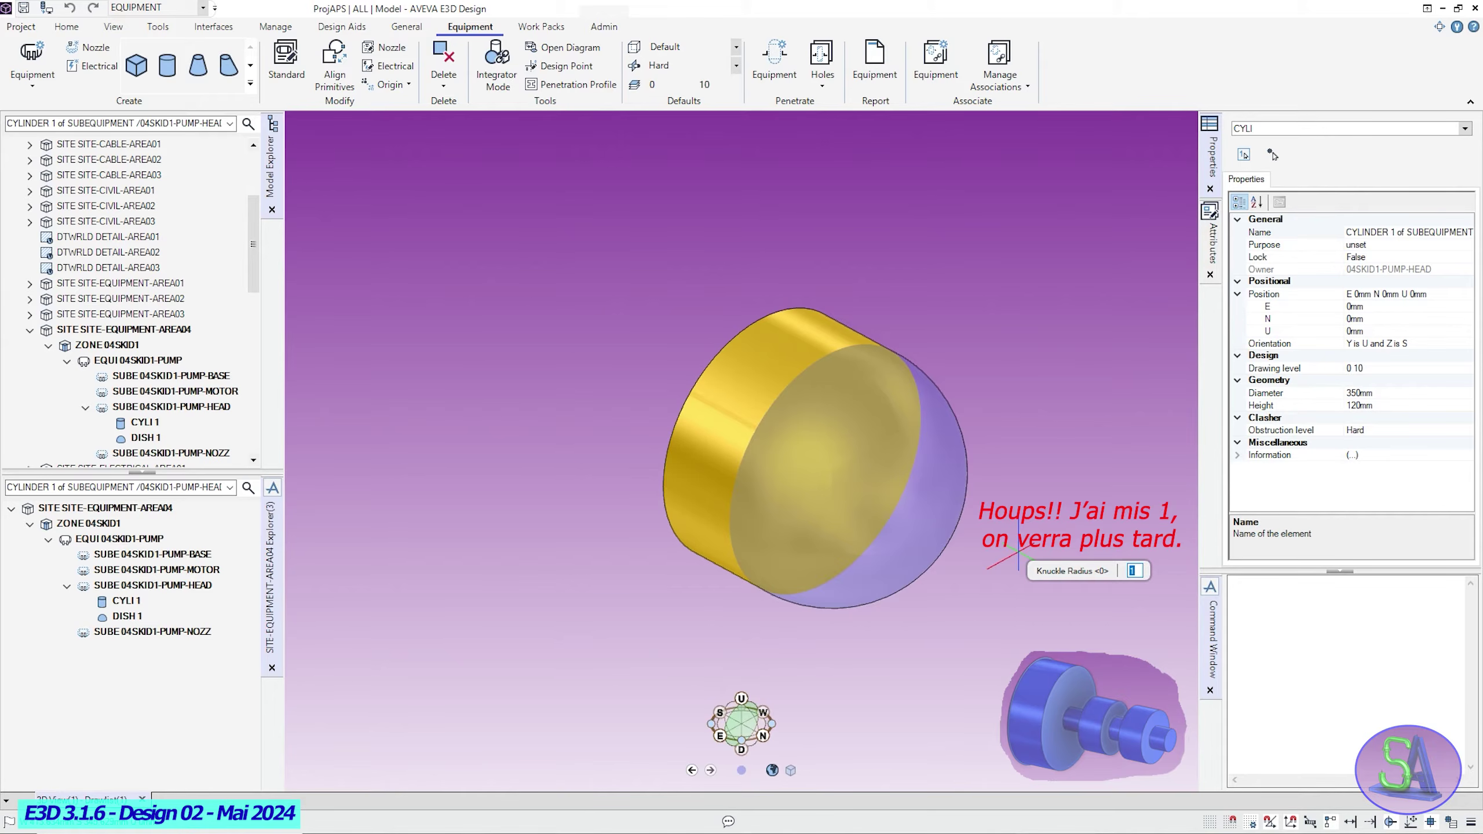
key("Return")
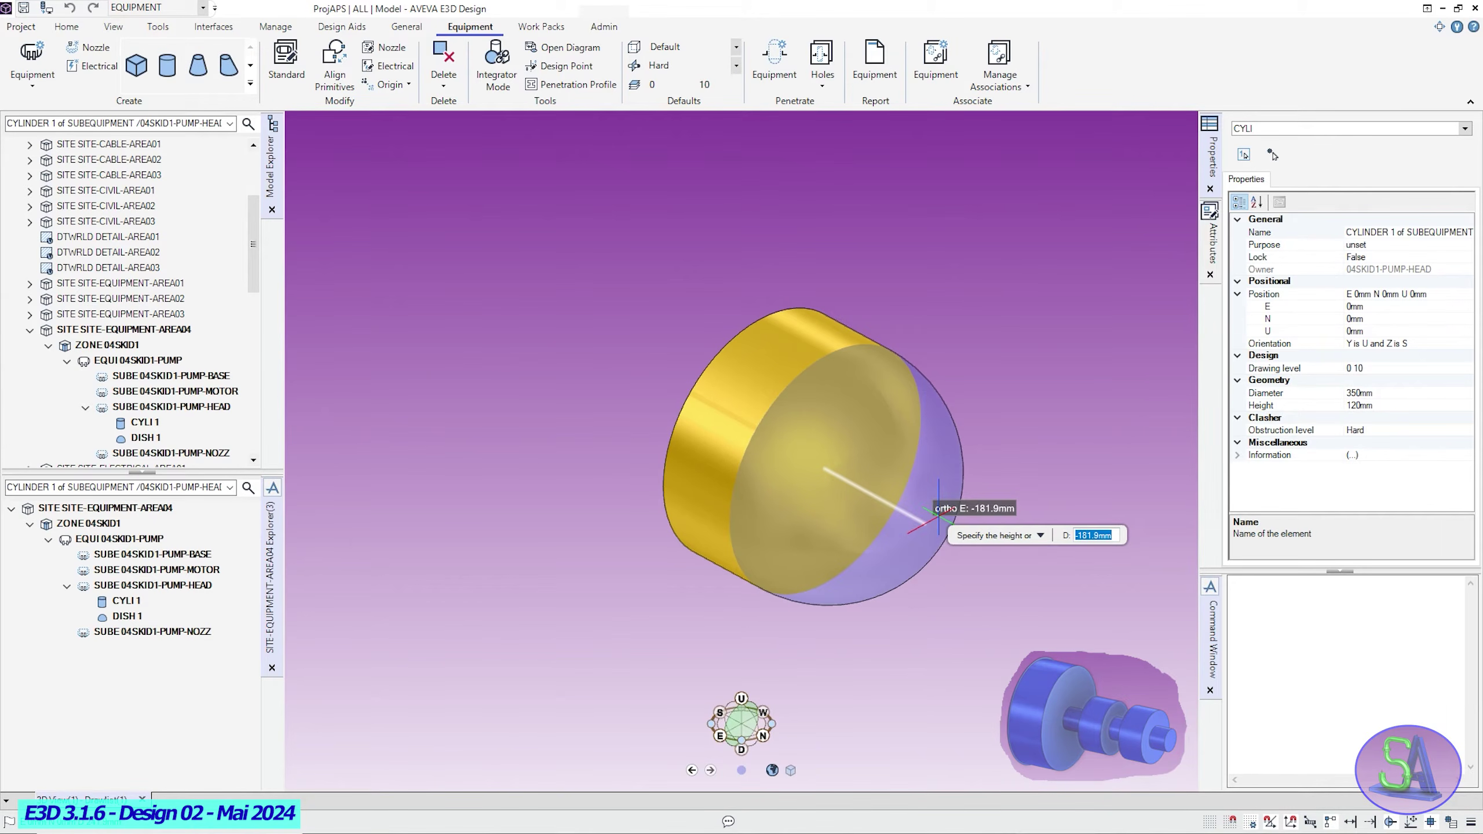
type("-50")
key("Return")
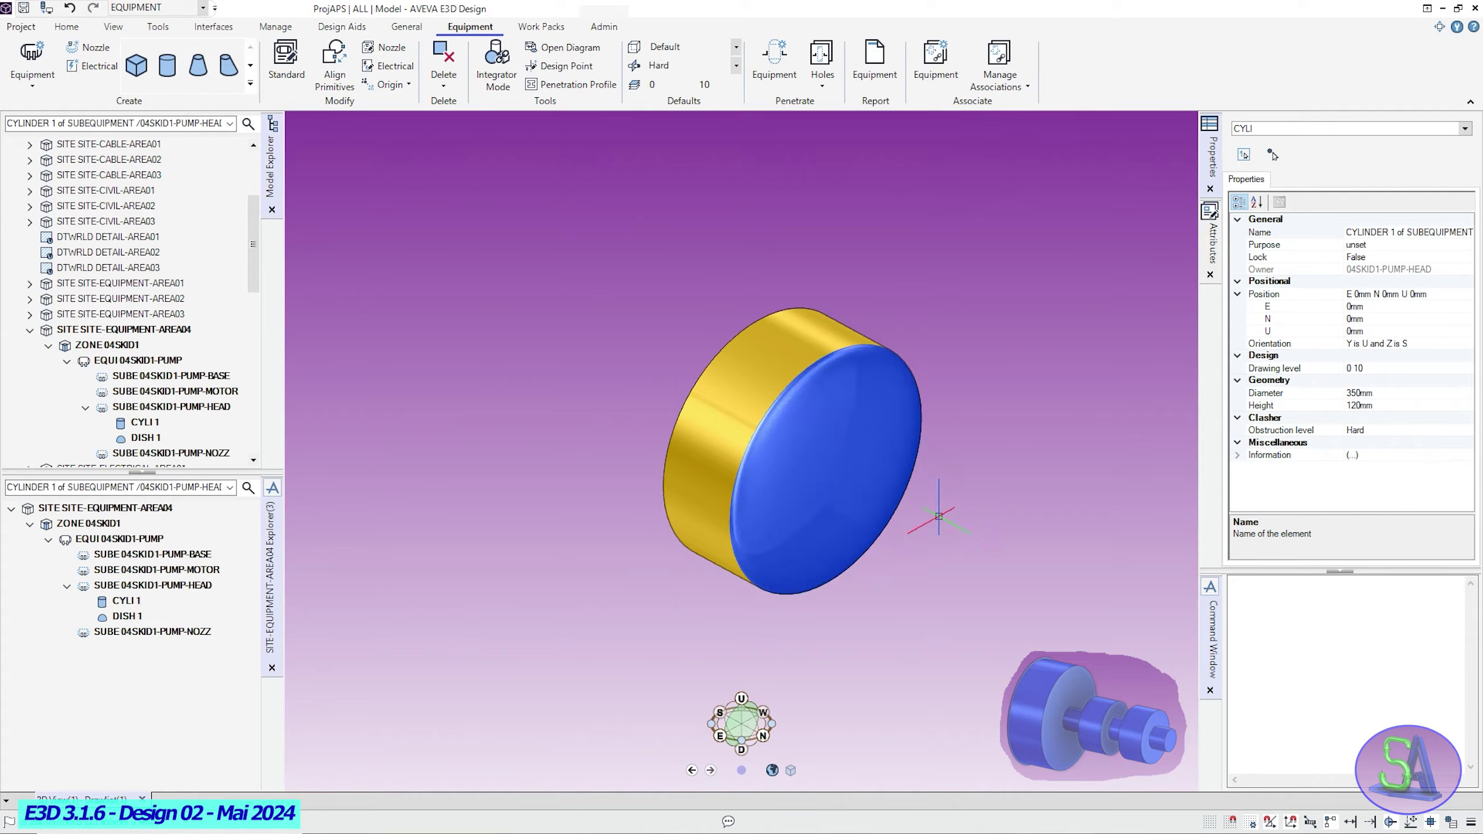
Change the dish's radius property to 0 mm.
left_click(115, 616)
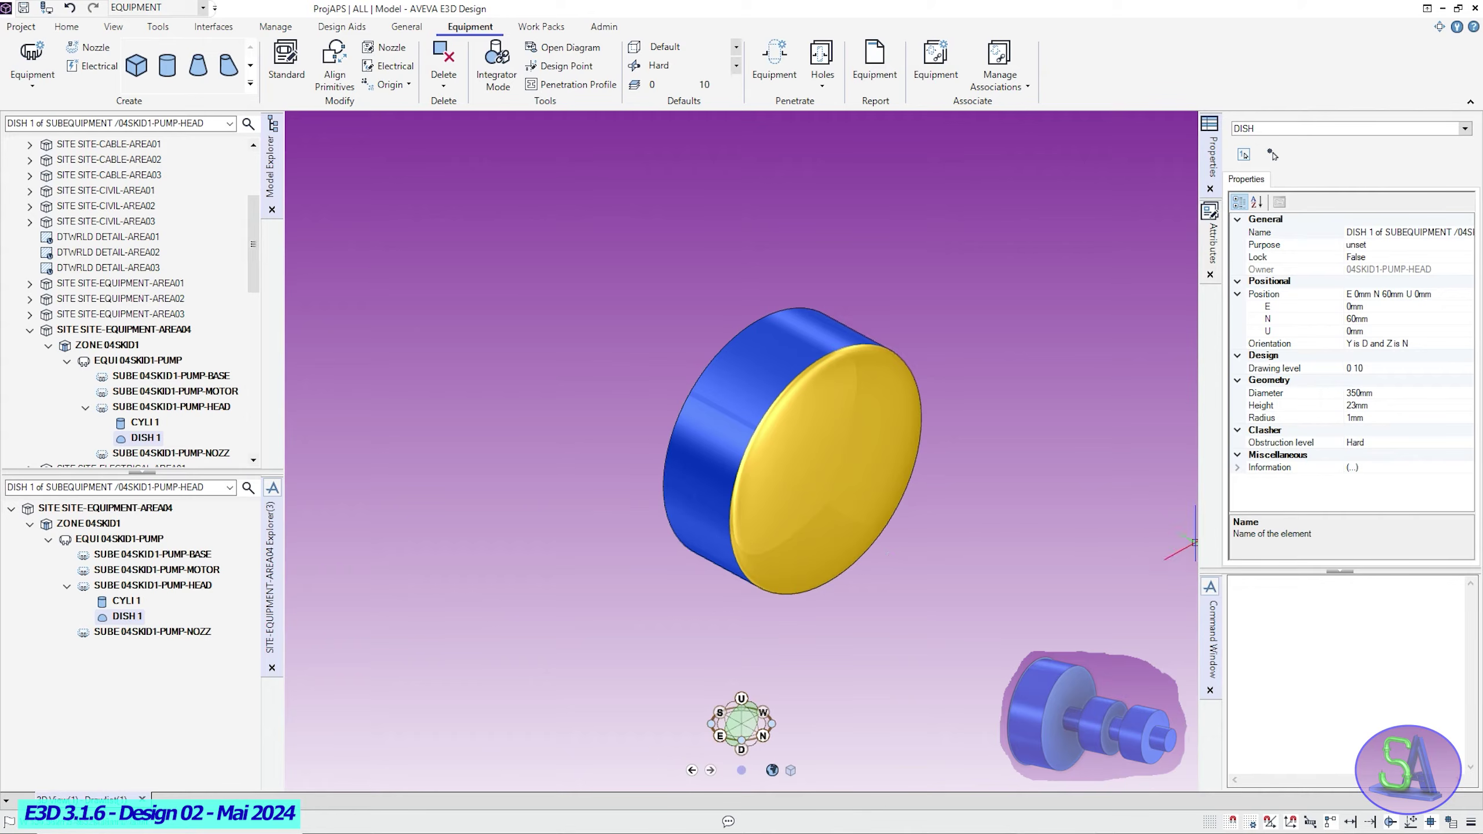
left_click(764, 714)
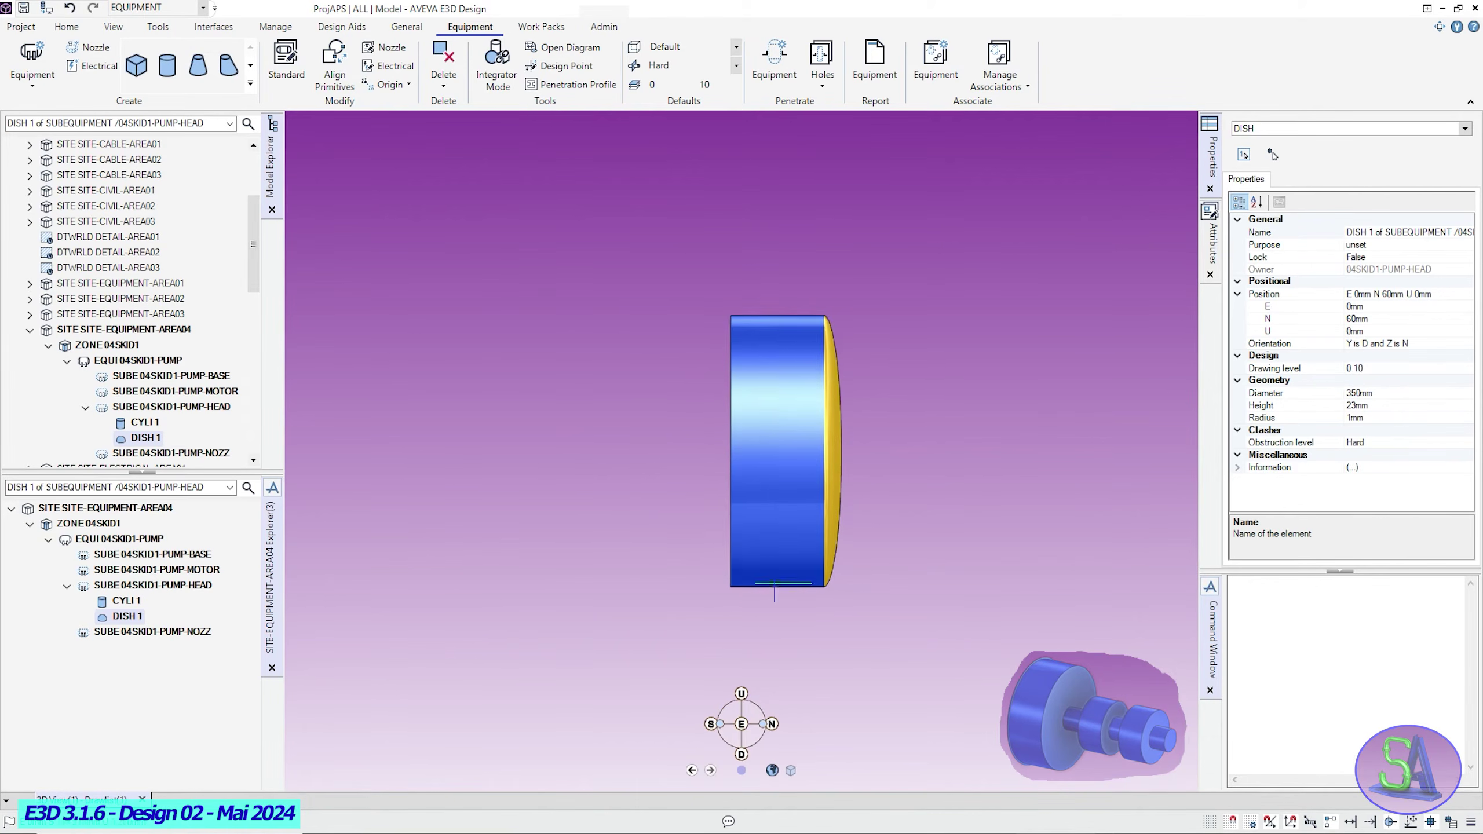
scroll(783, 451, "up", 2)
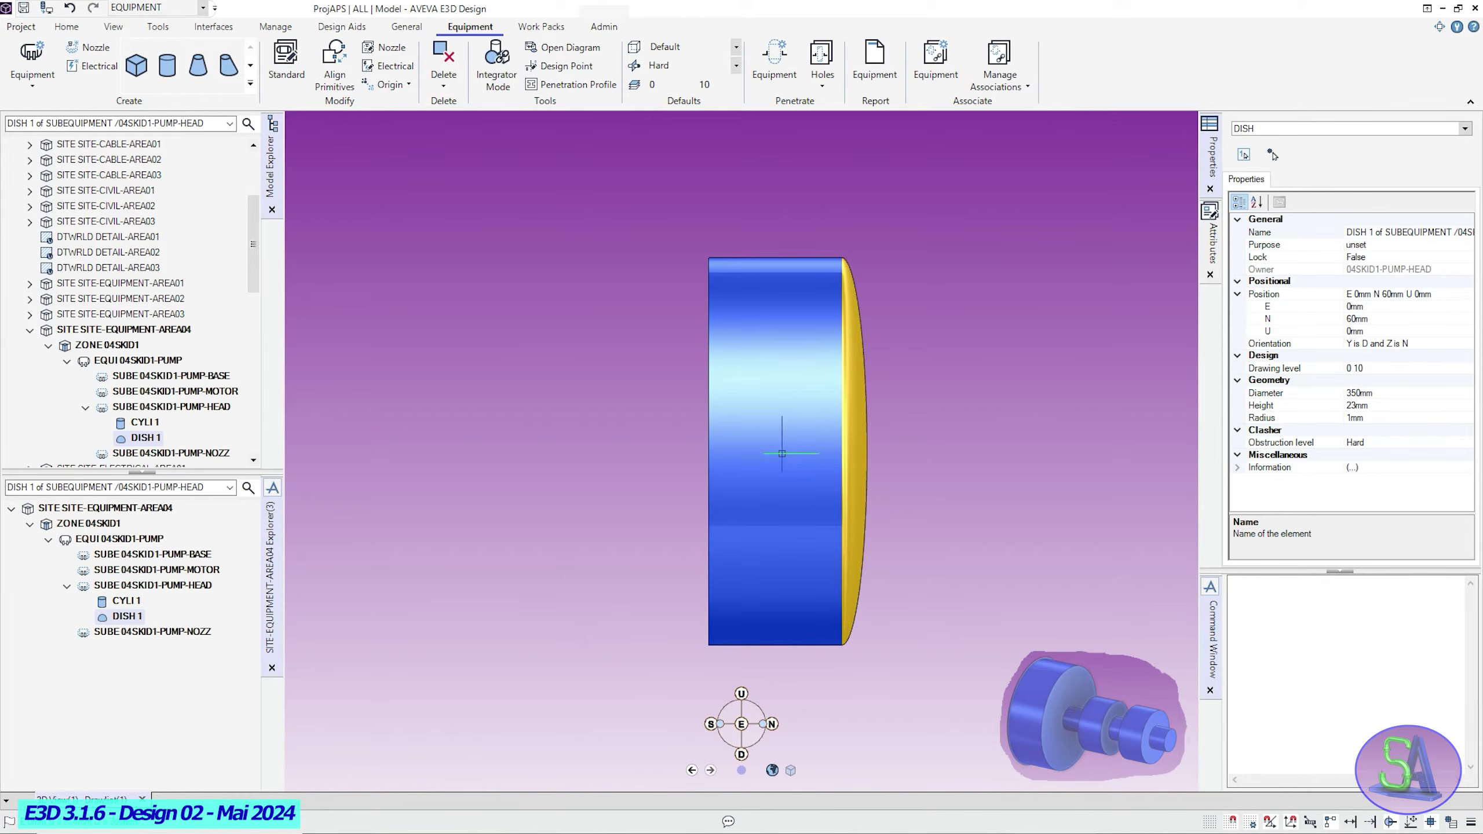
left_click(1370, 418)
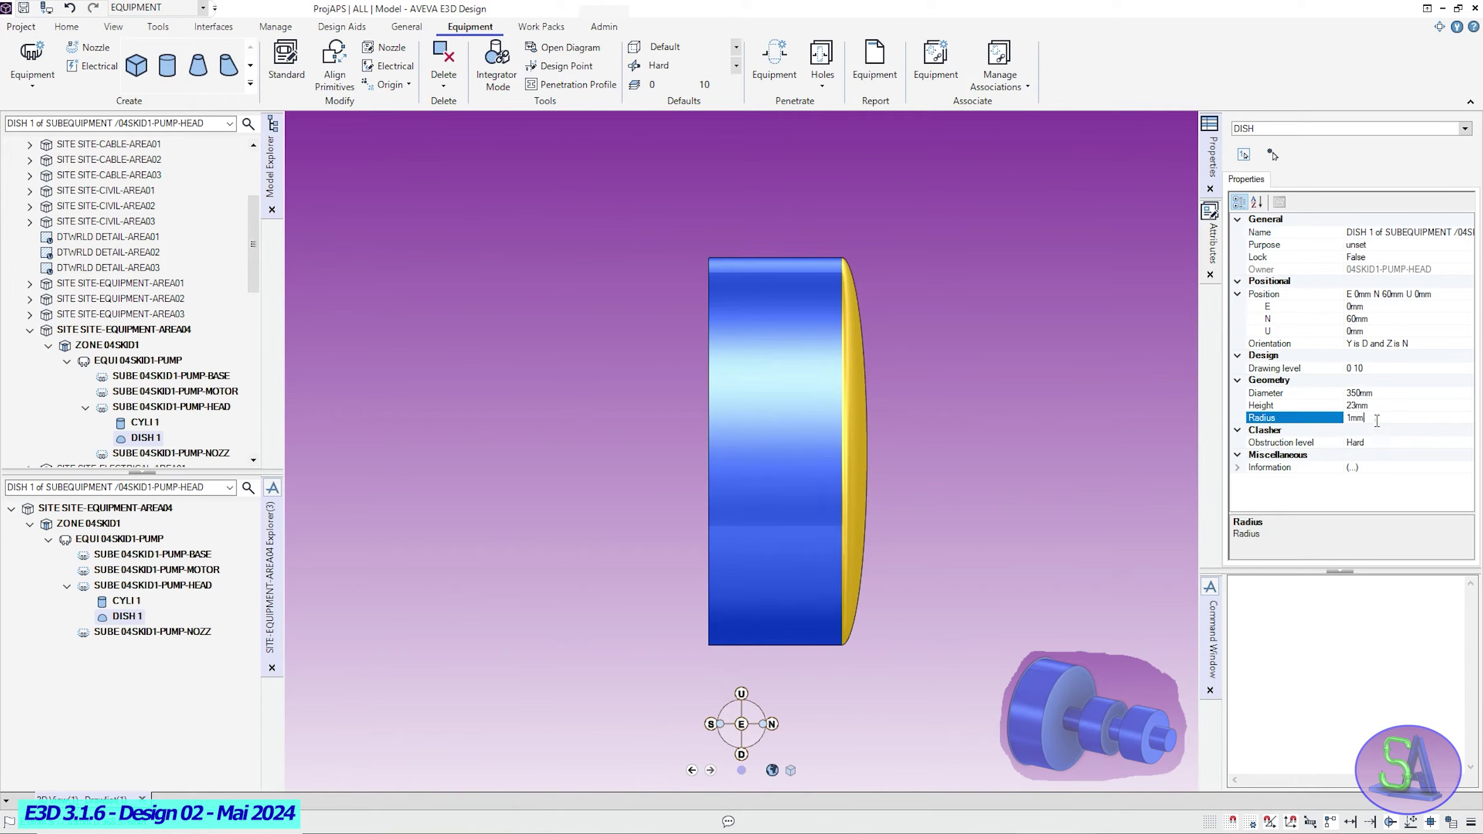
left_click(1373, 418)
type("0")
key("Return")
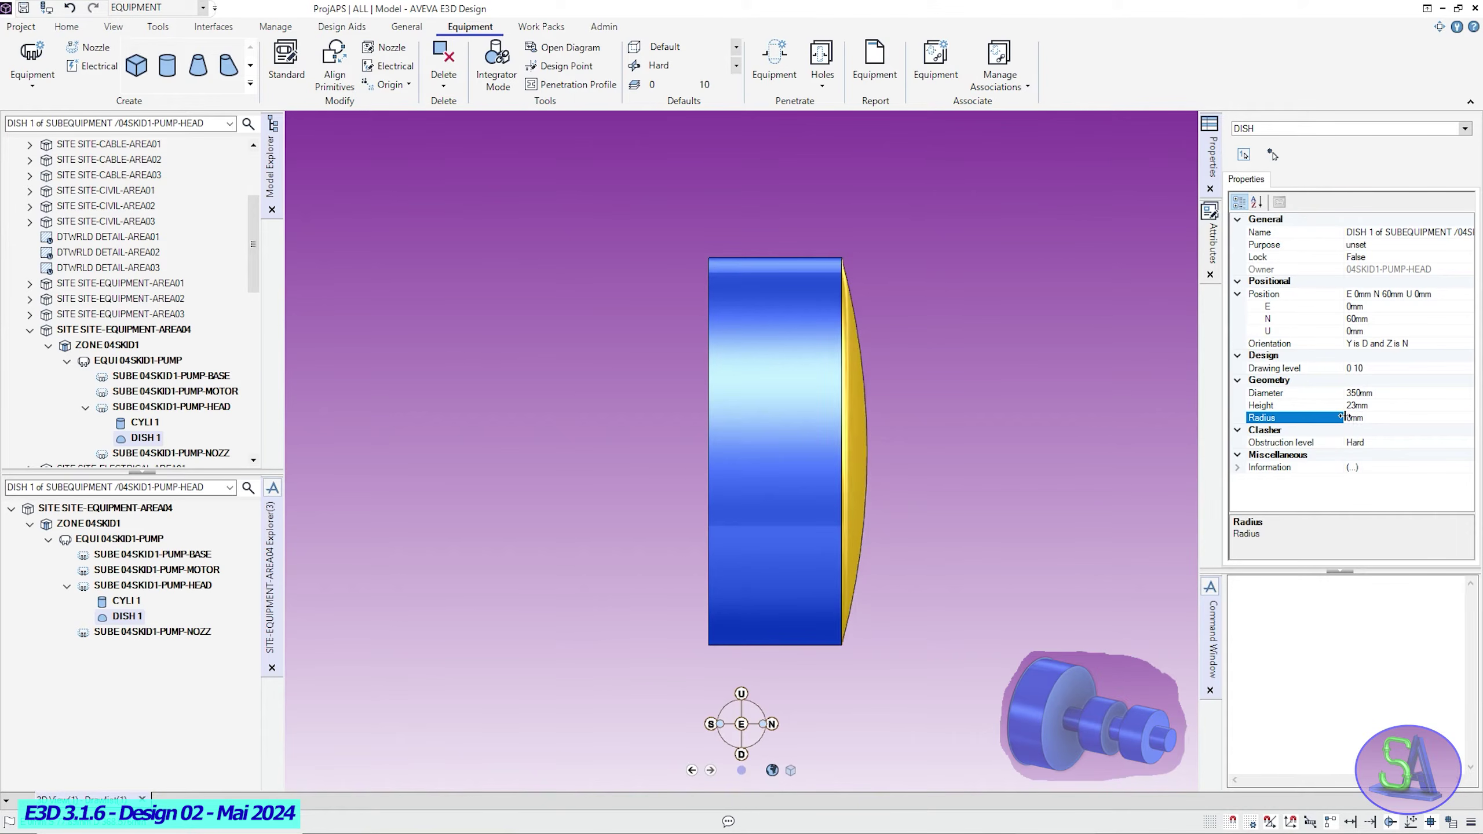
Set the radius property of the pump head's dish to 1 mm.
double_click(1378, 416)
type("1")
key("Return")
Create a shaft cylinder 75 mm in diameter and 365 mm high, with its base centred on the large cylinder's south end face.
middle_click_drag(921, 439, 942, 454)
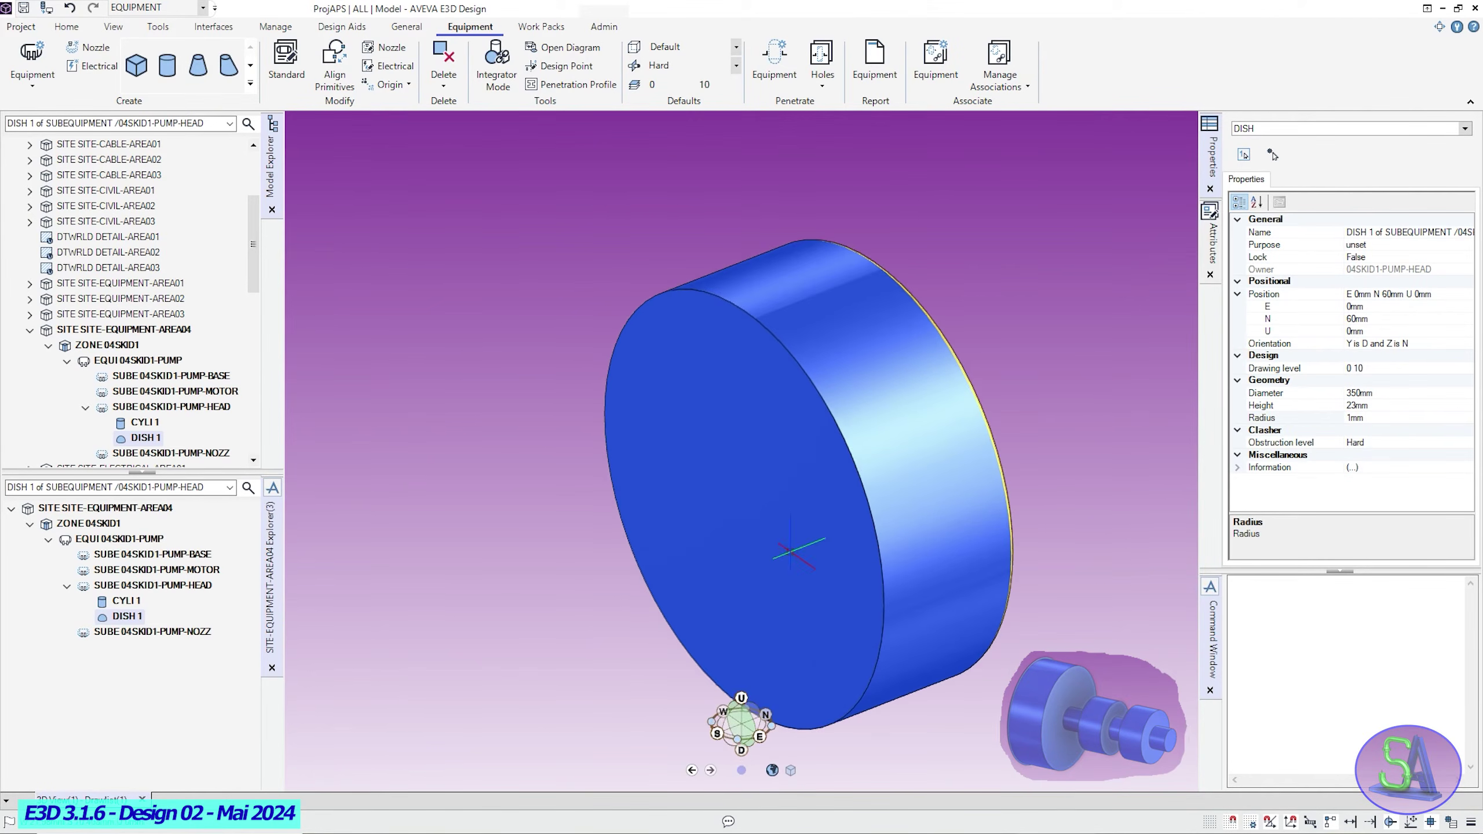
scroll(812, 567, "down", 2)
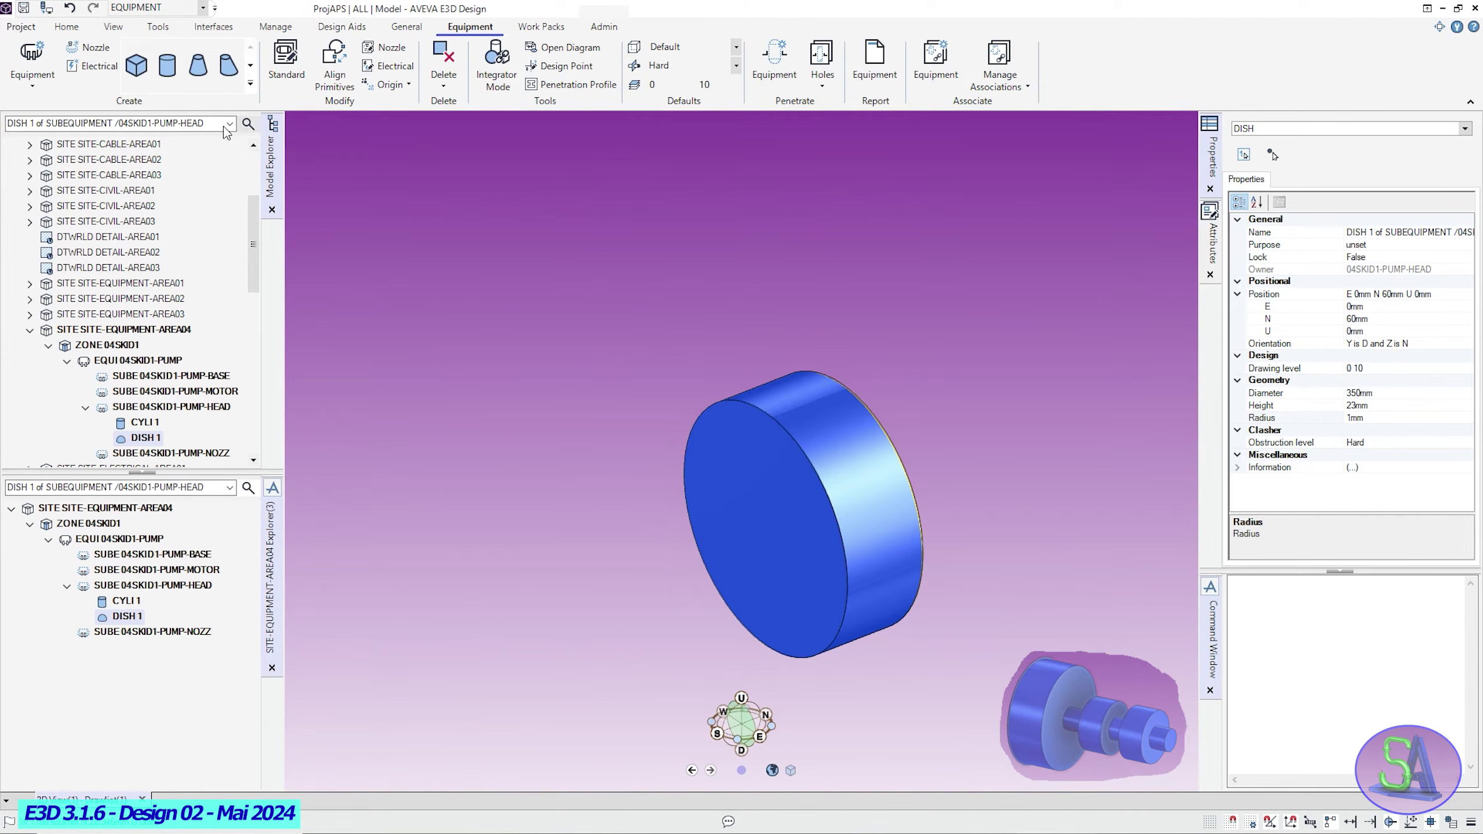
left_click(168, 64)
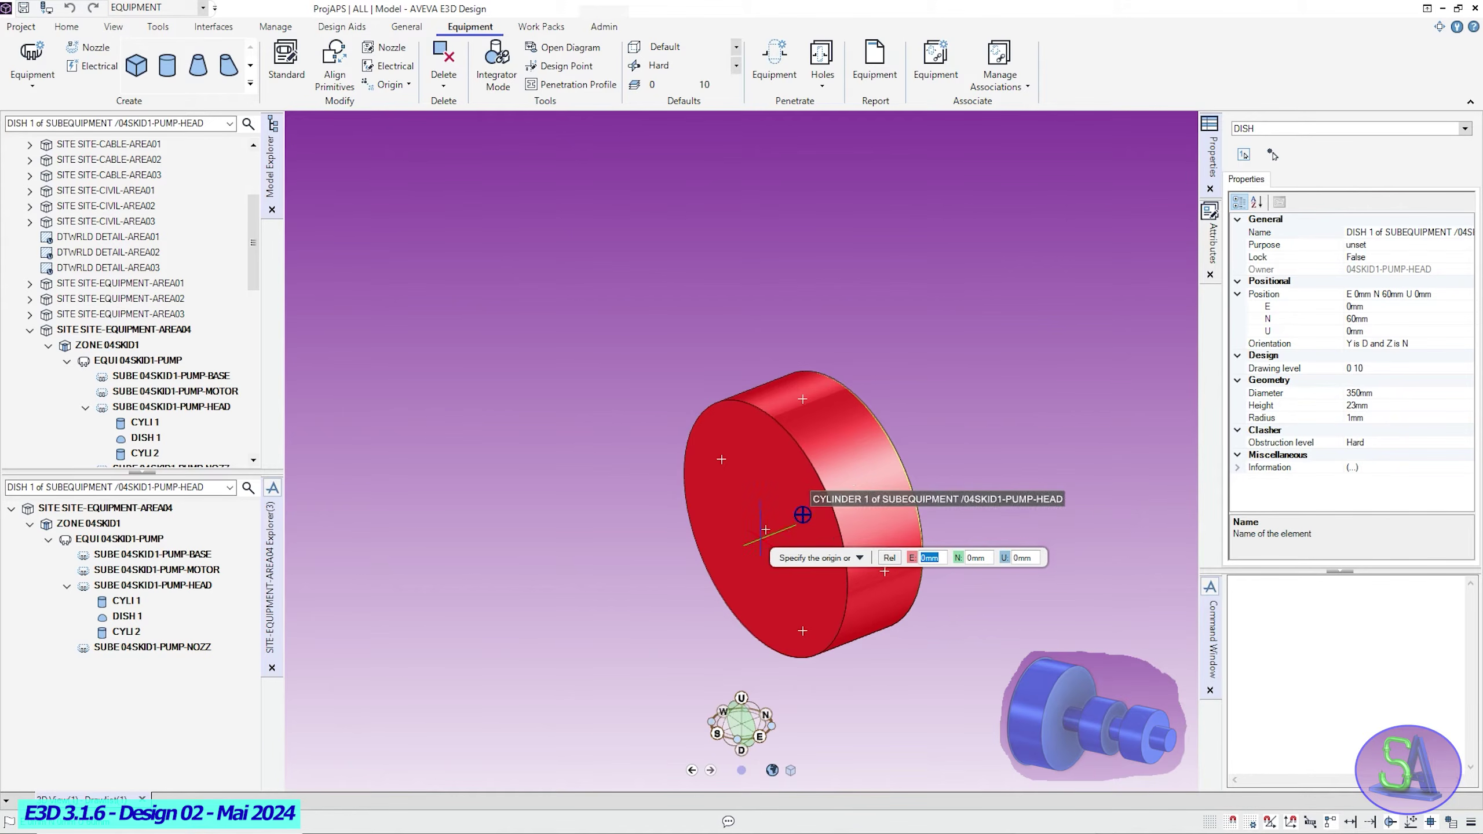
key("Down")
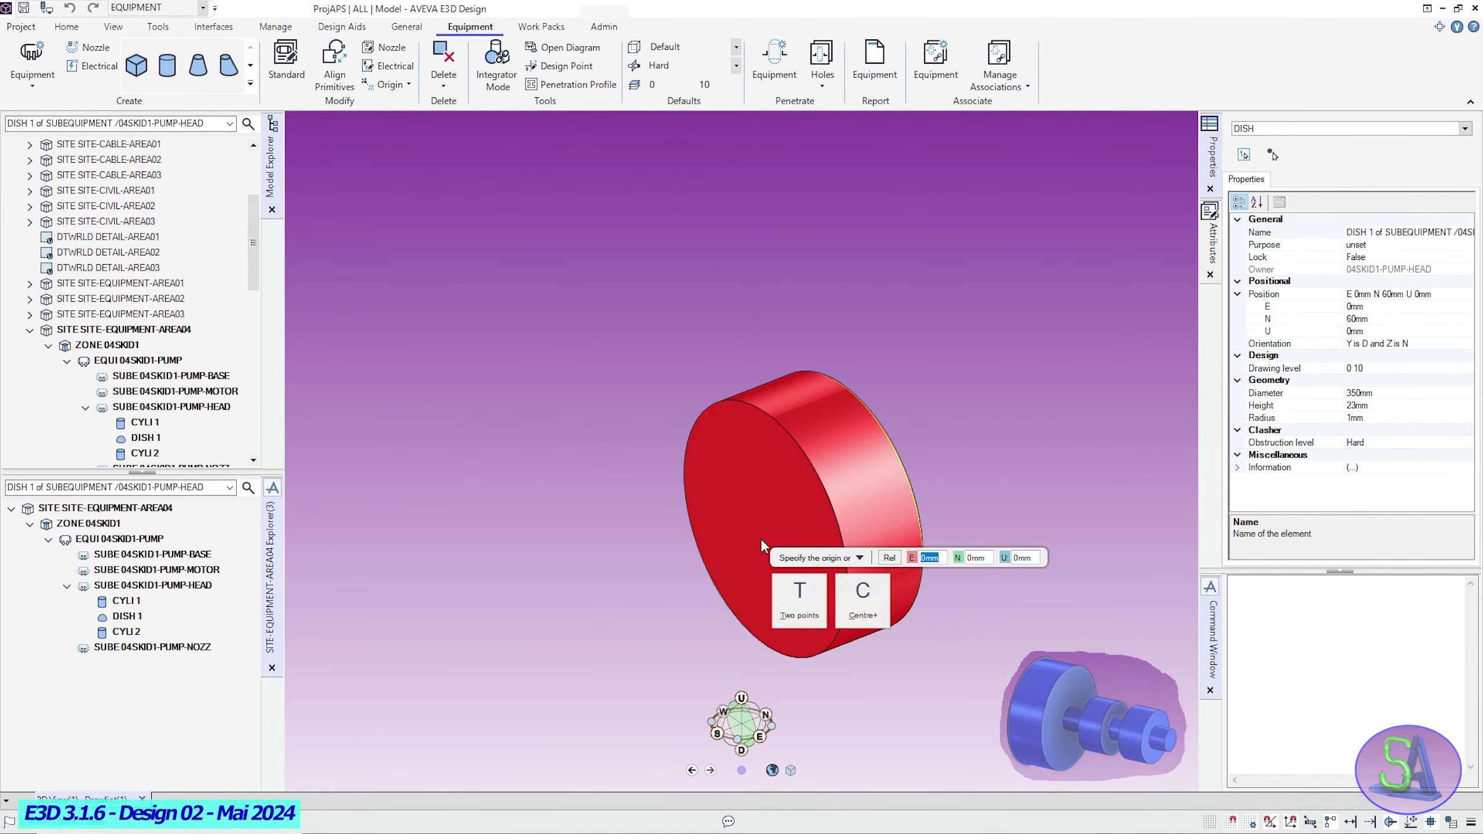
left_click(864, 612)
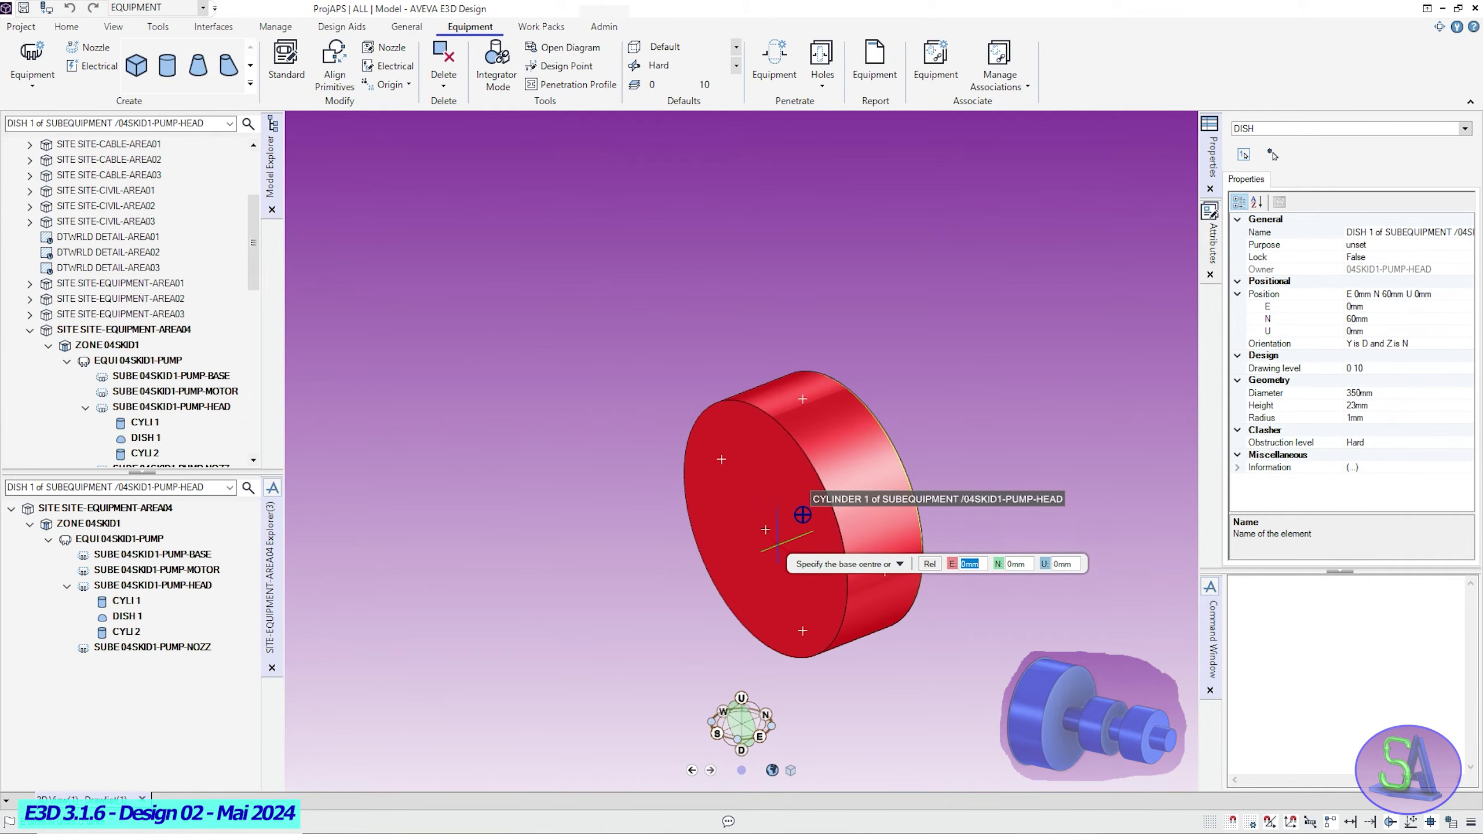
left_click(803, 515)
type("75")
key("Return")
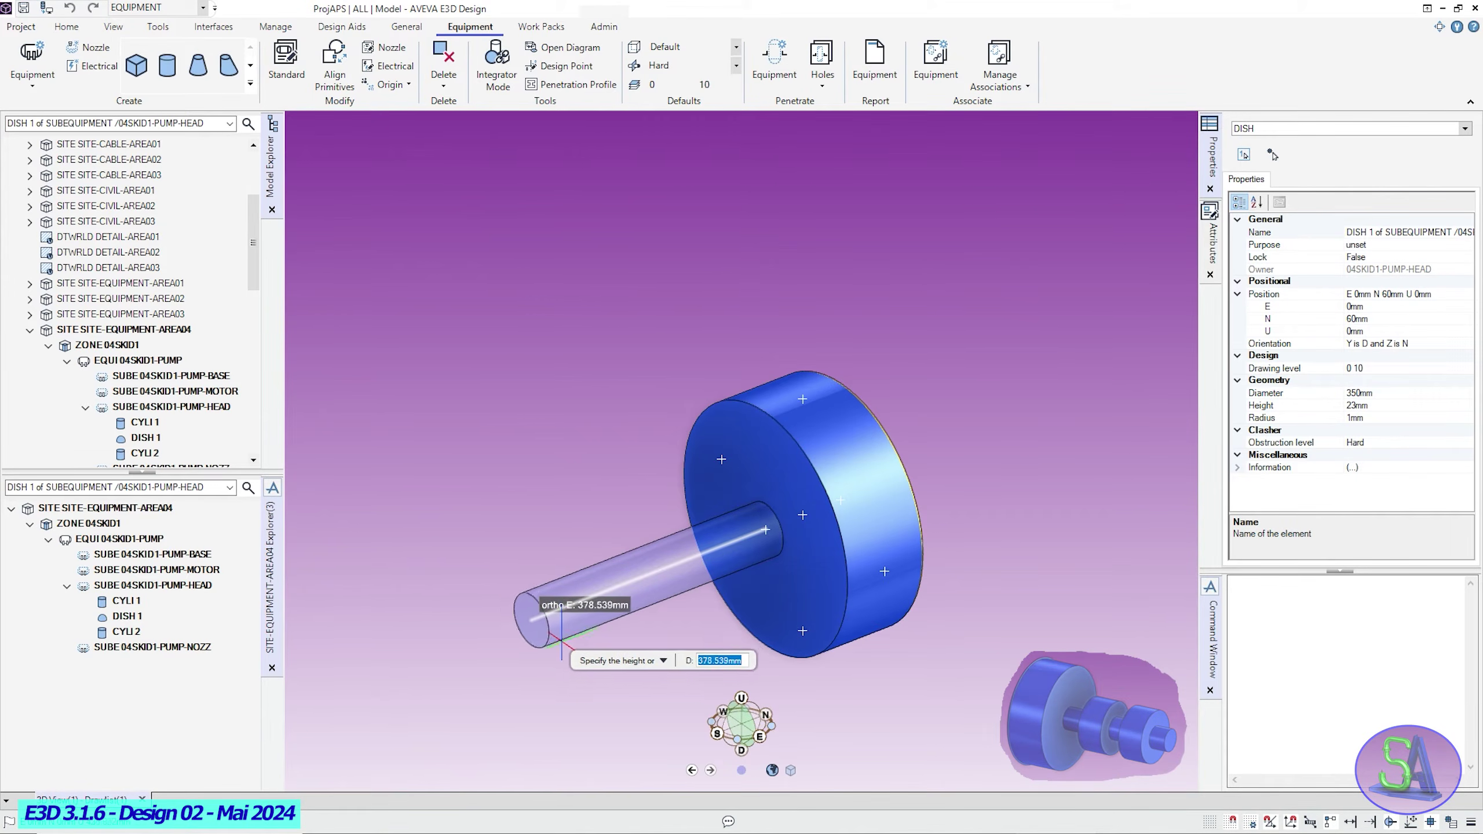
left_click(550, 646)
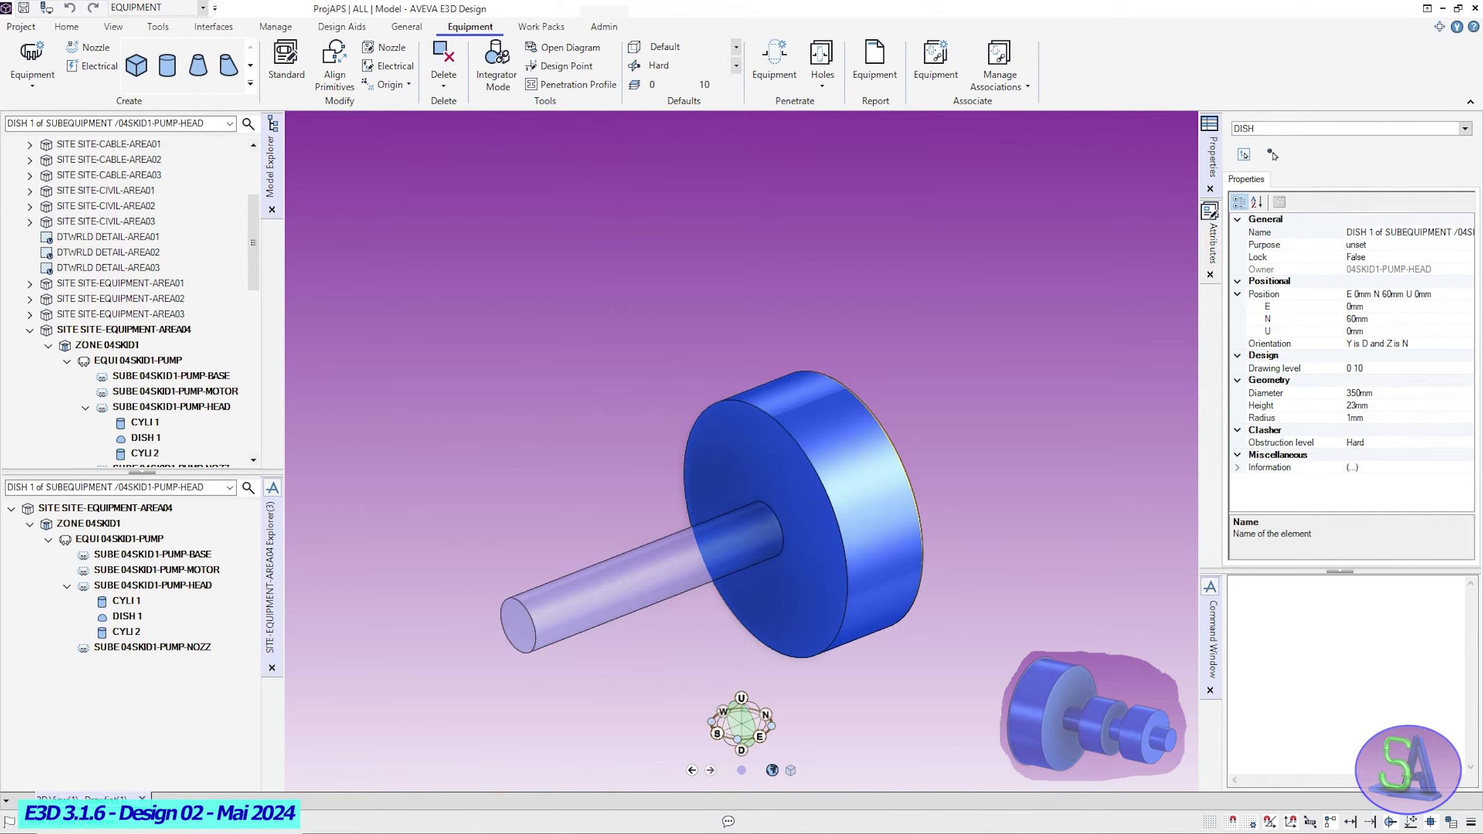
left_click(126, 632)
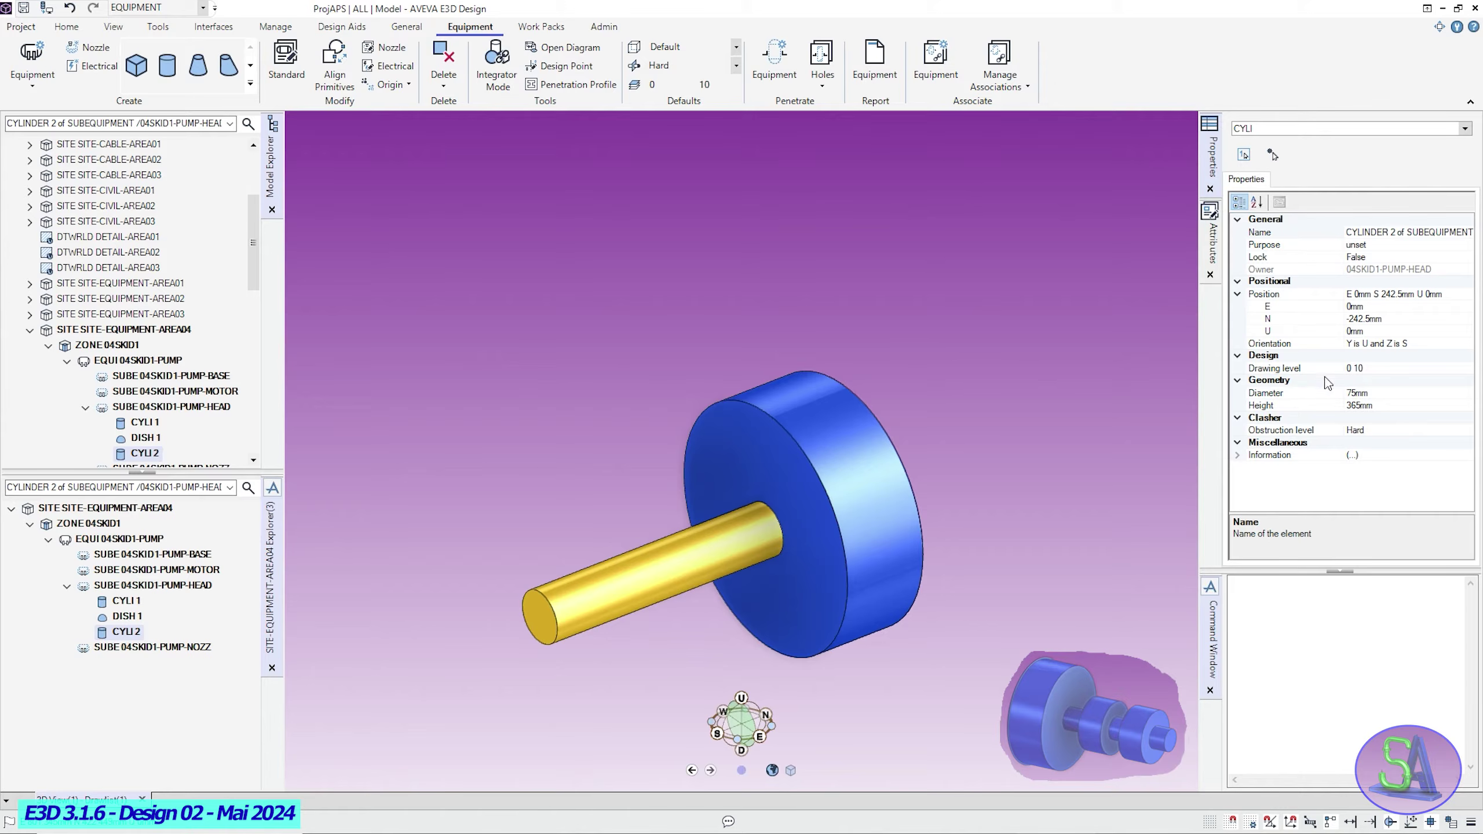
Add a cylinder 175 mm in diameter and 84 mm high around the shaft, centred at E 0, N -188 mm, U 0.
left_click(169, 66)
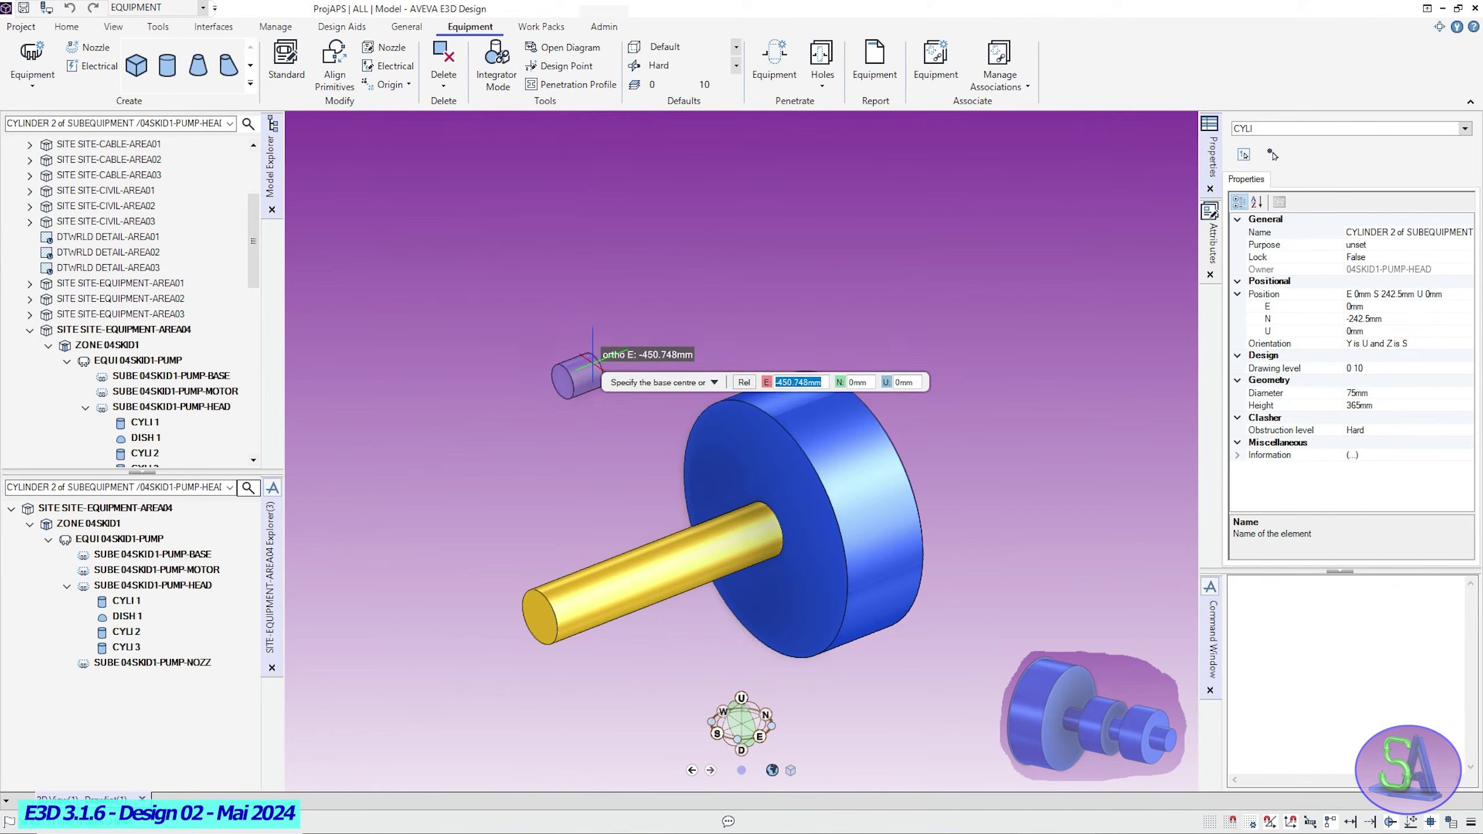
type("0")
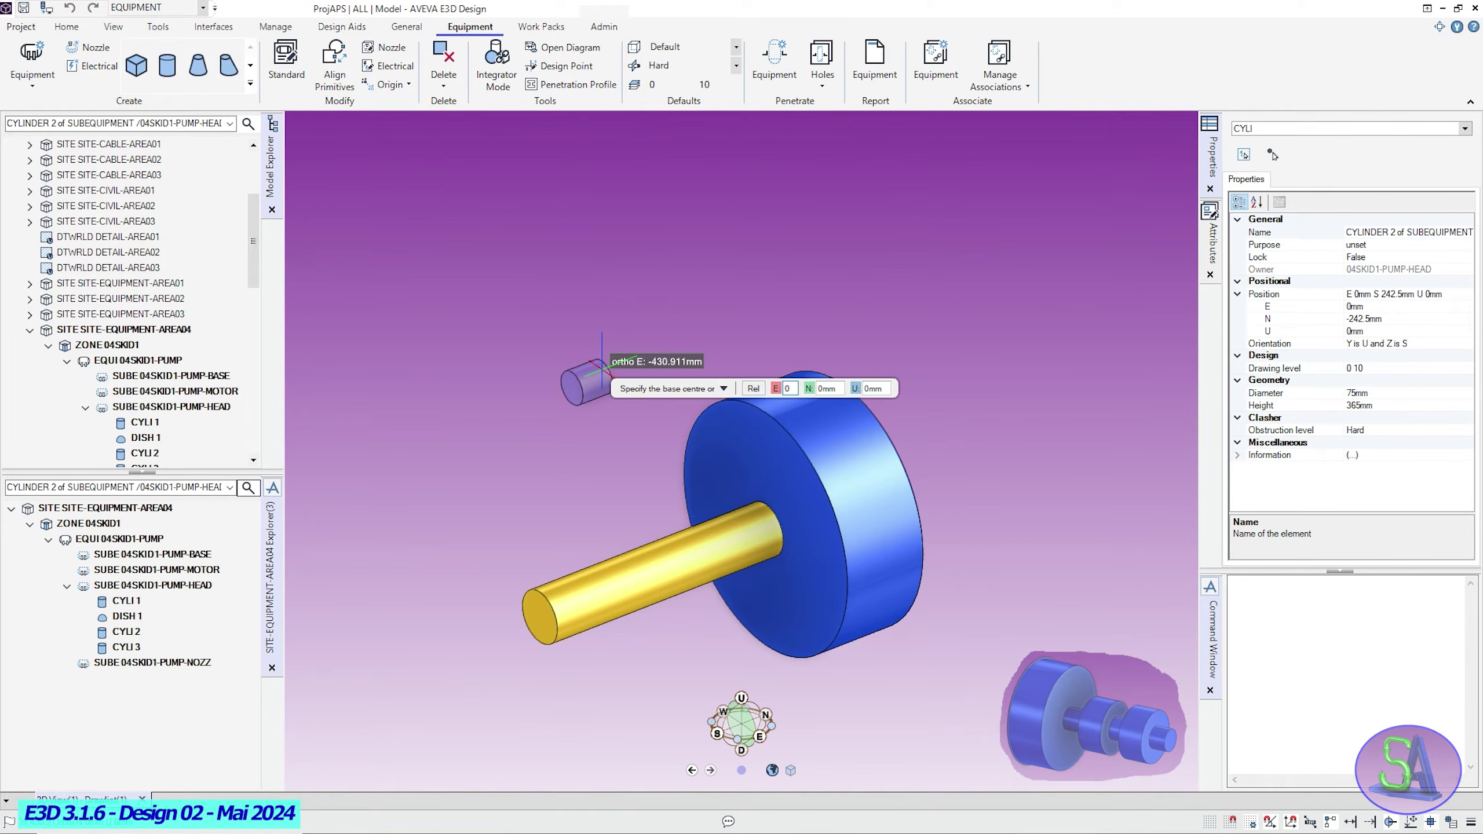
key("Tab")
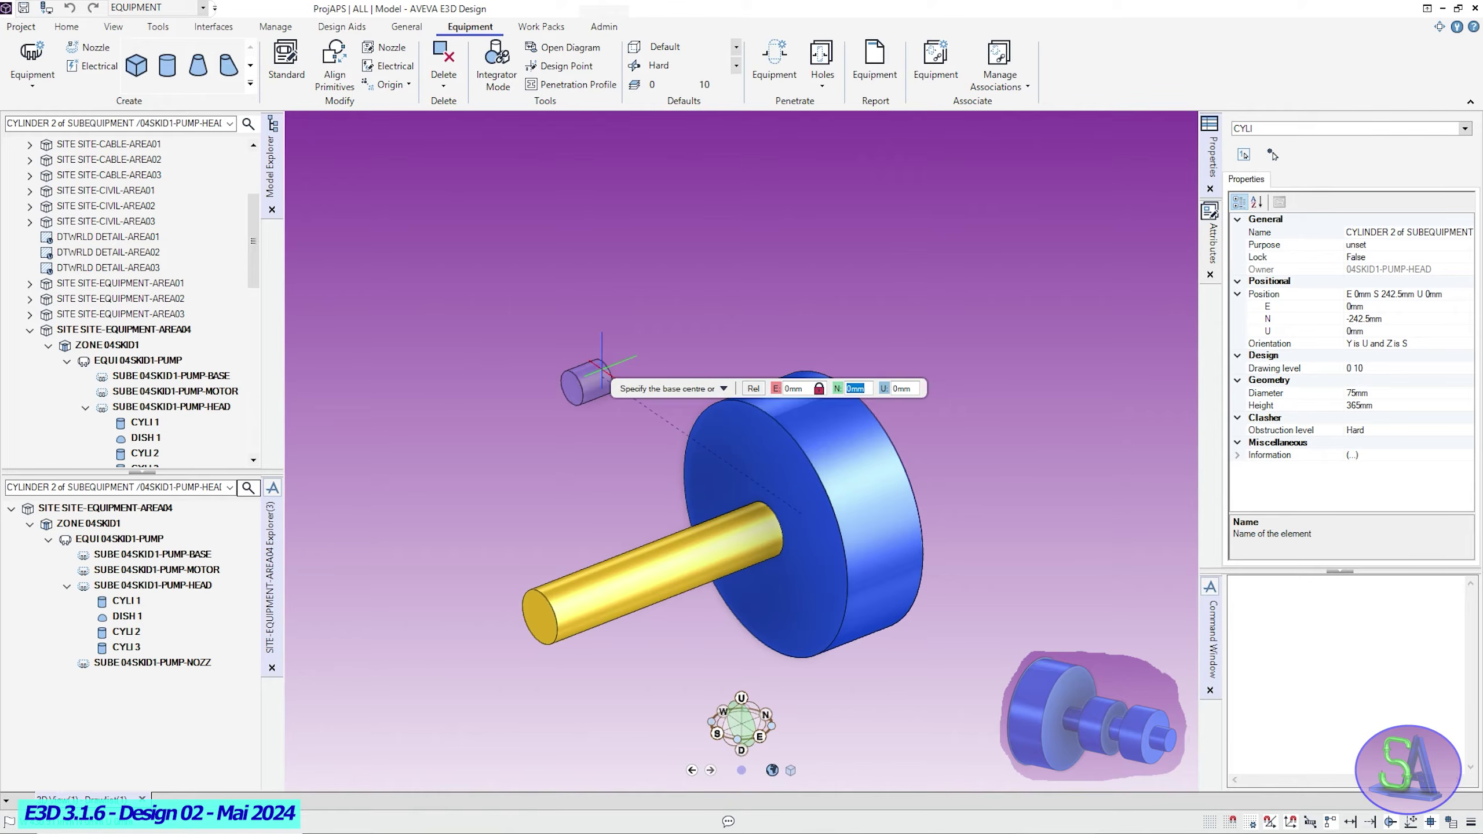
key("Return")
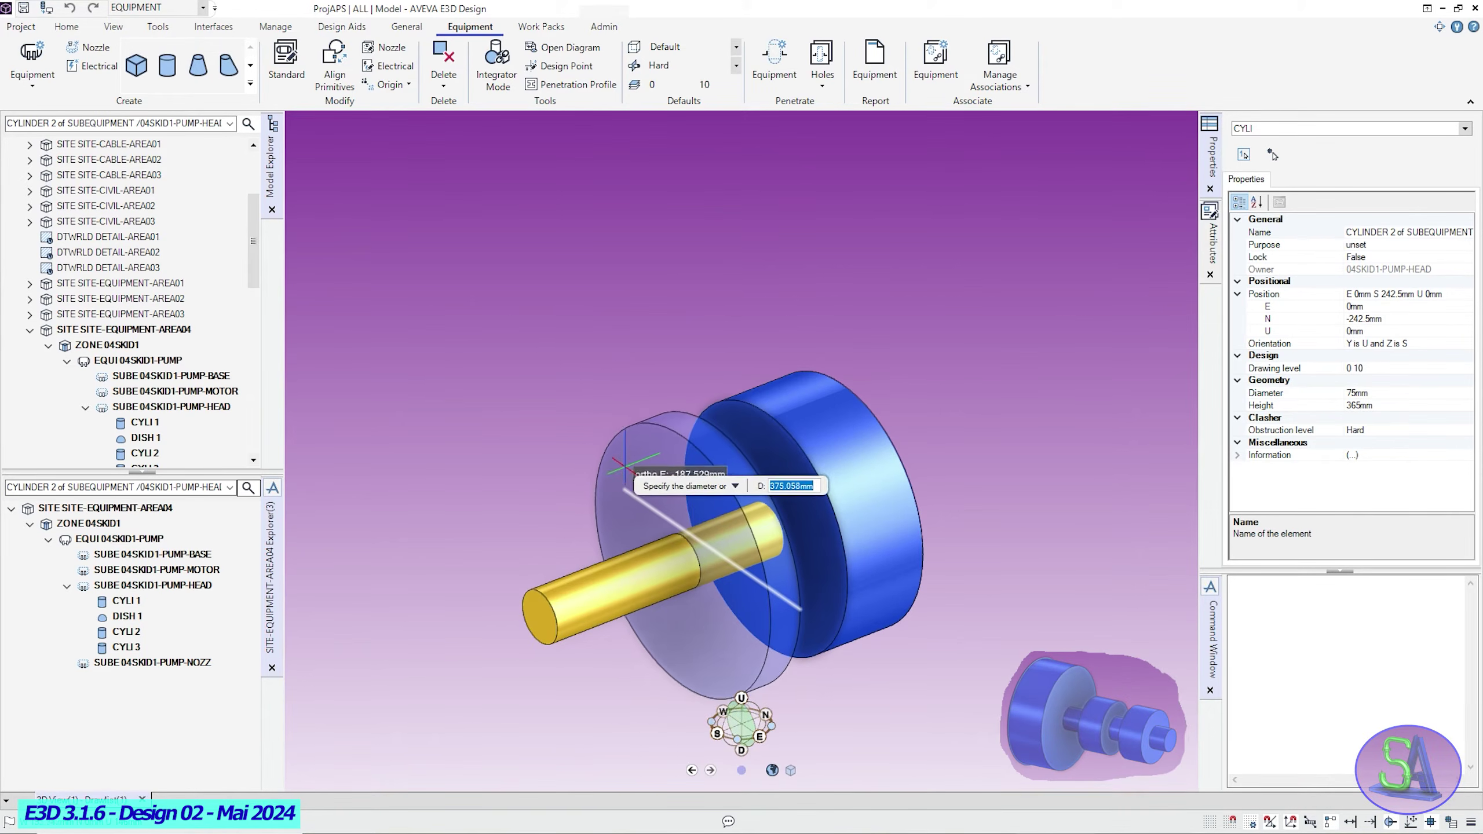
type("175")
key("Return")
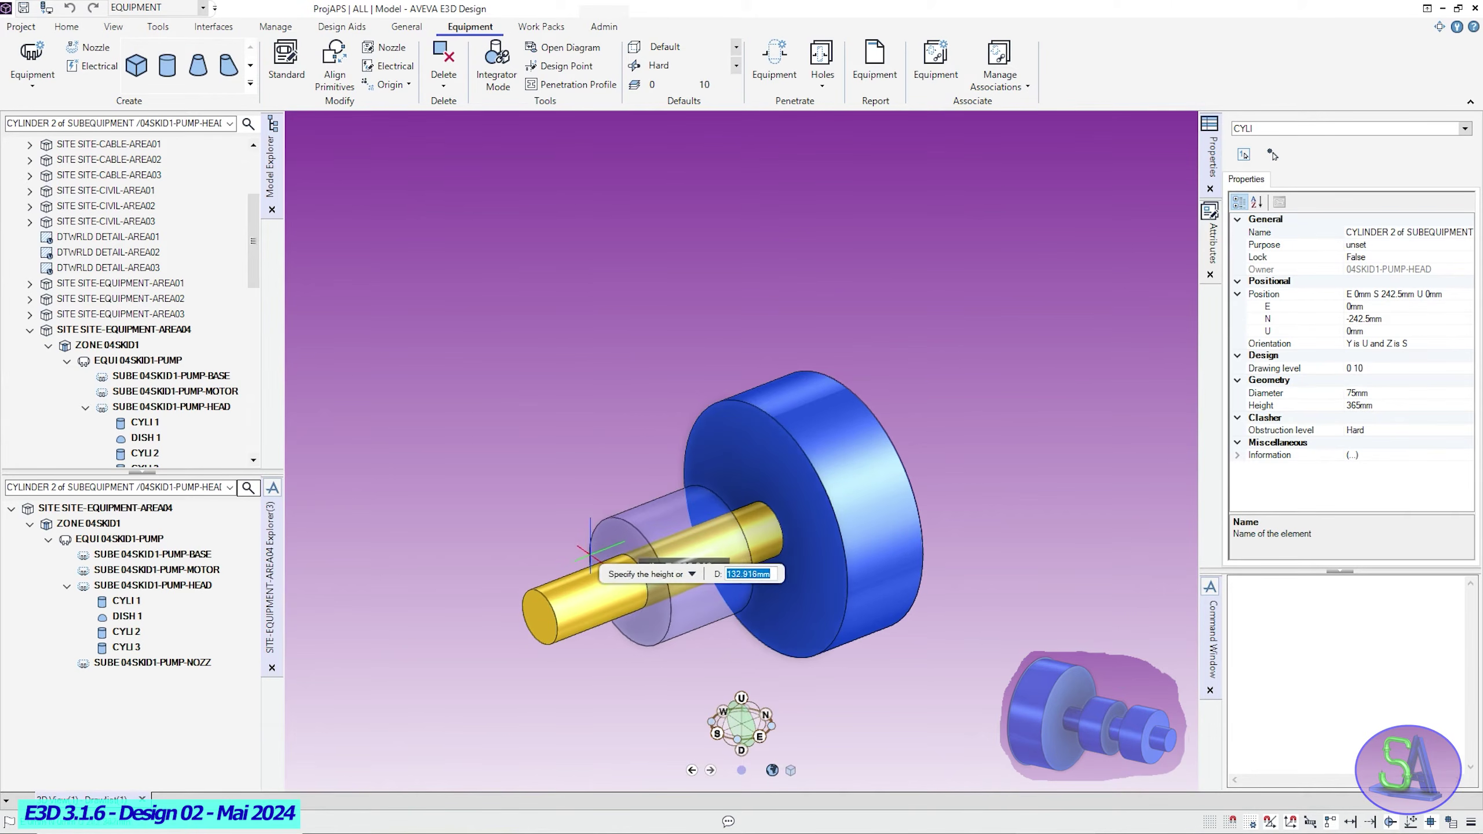
type("85")
key("Return")
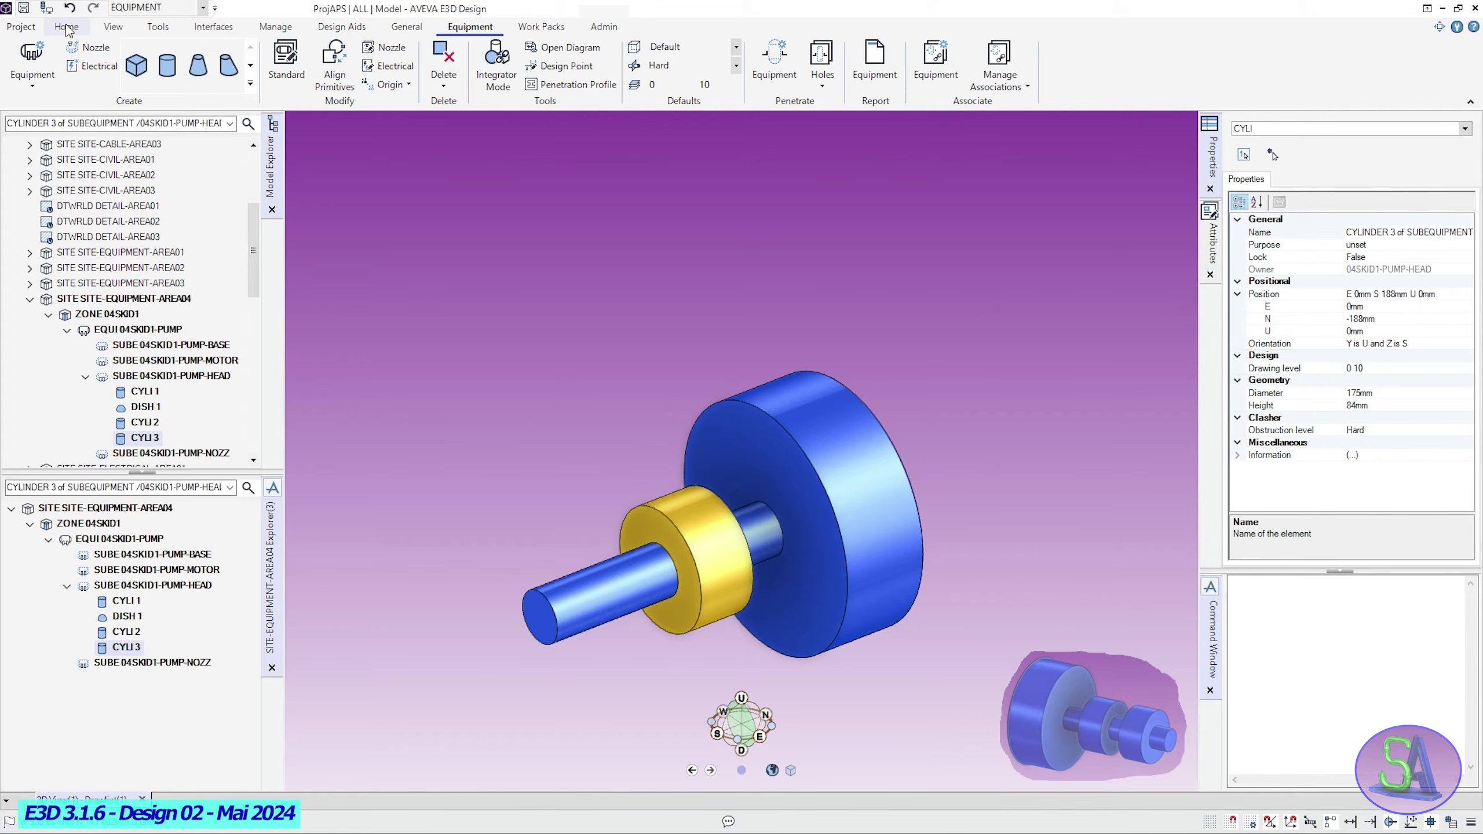
Try copying the 175 mm diameter cylinder once with a Y offset of -150 mm, retain the copy, and undo it.
left_click(66, 27)
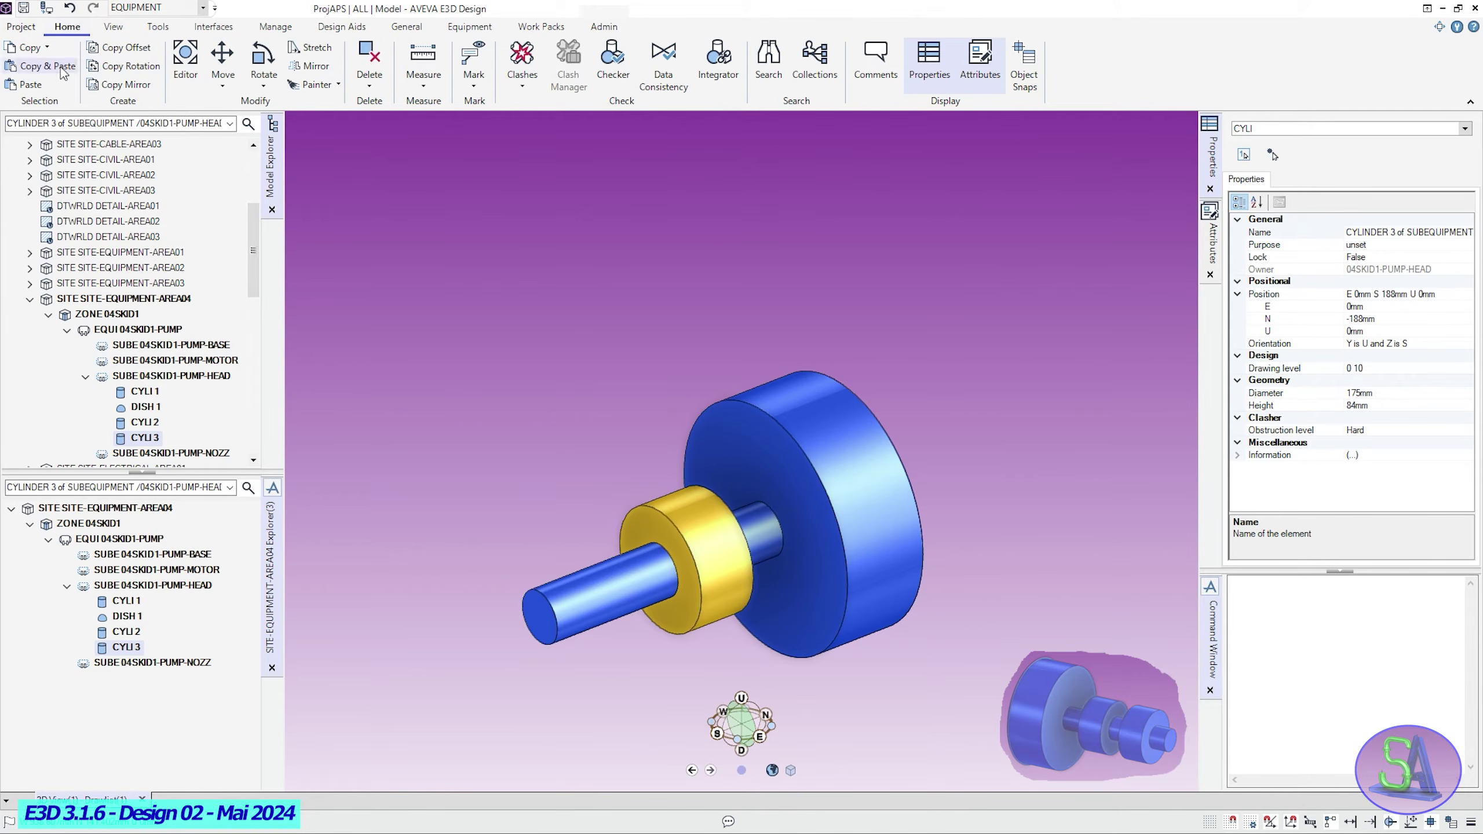
left_click(135, 49)
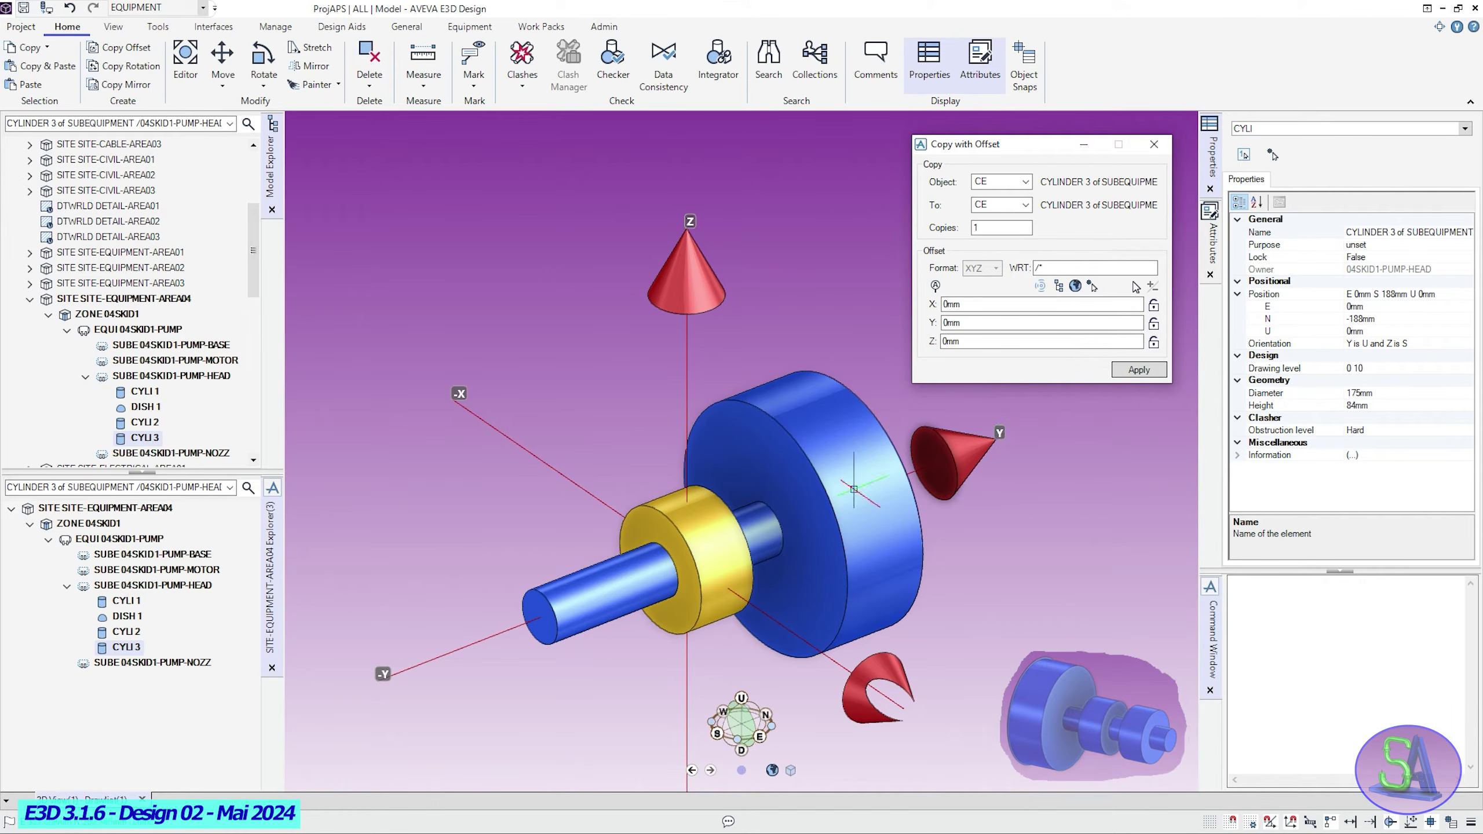
double_click(967, 323)
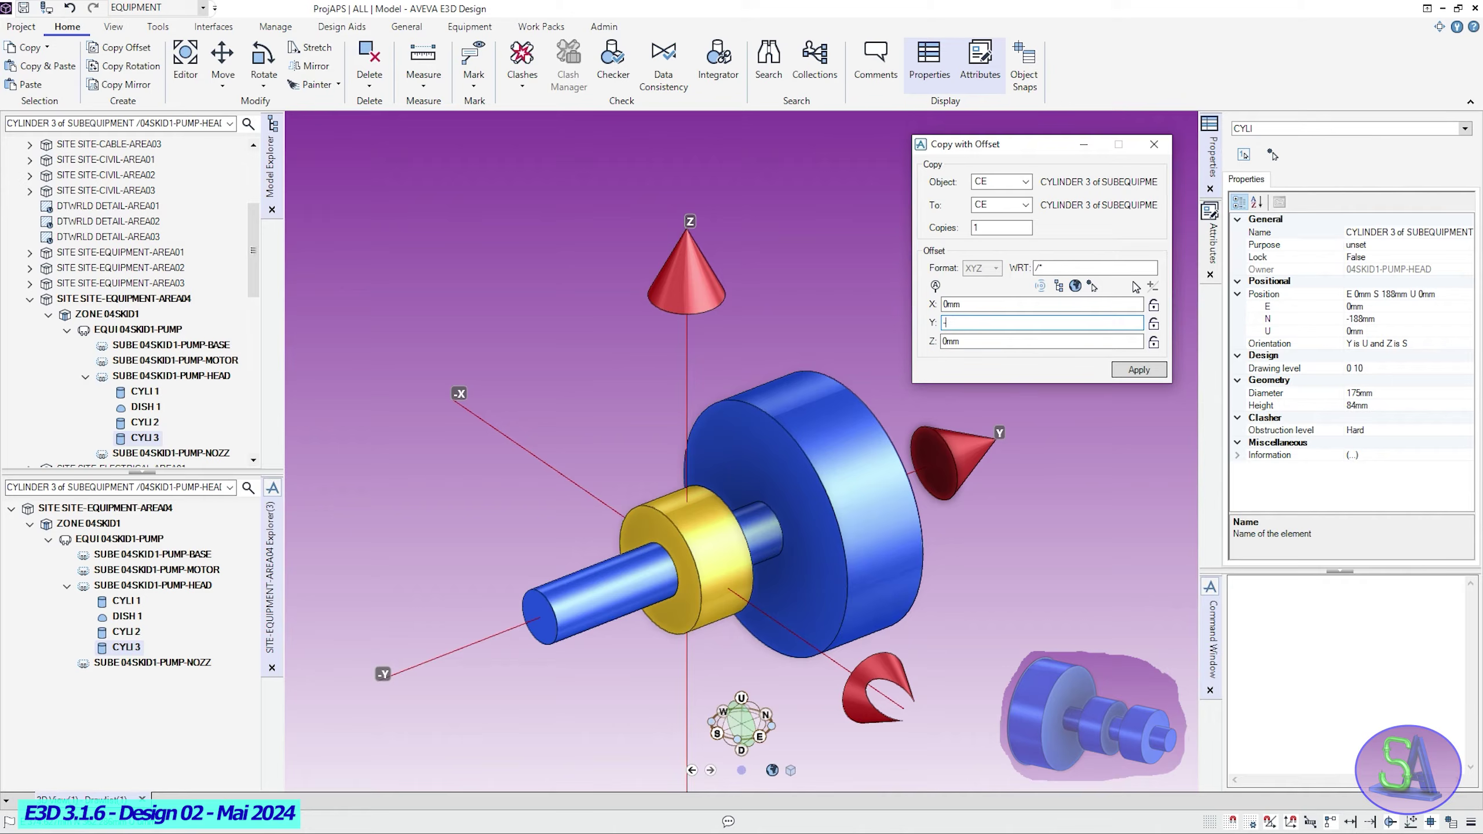
type("-150")
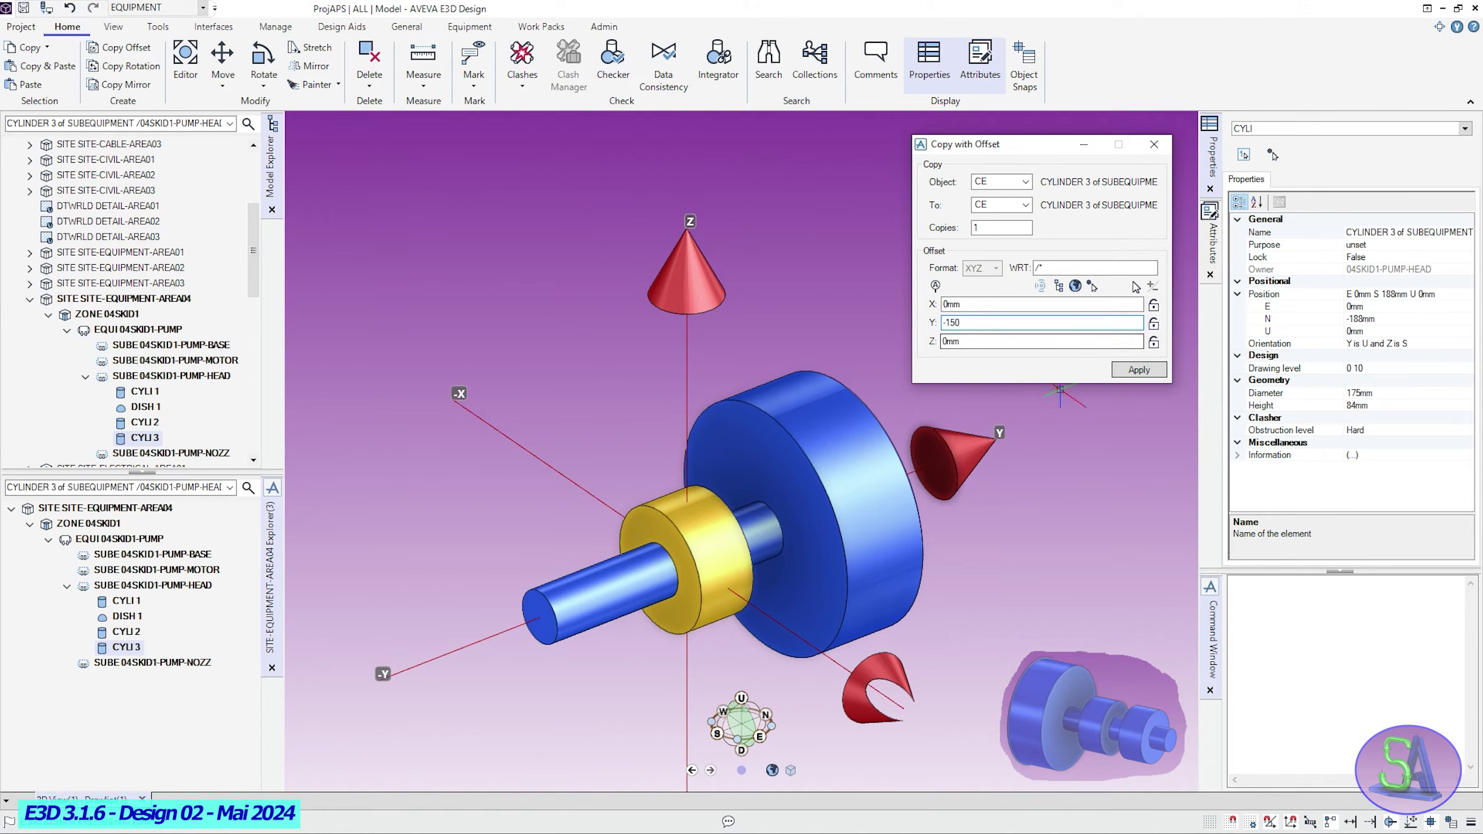
left_click(1137, 370)
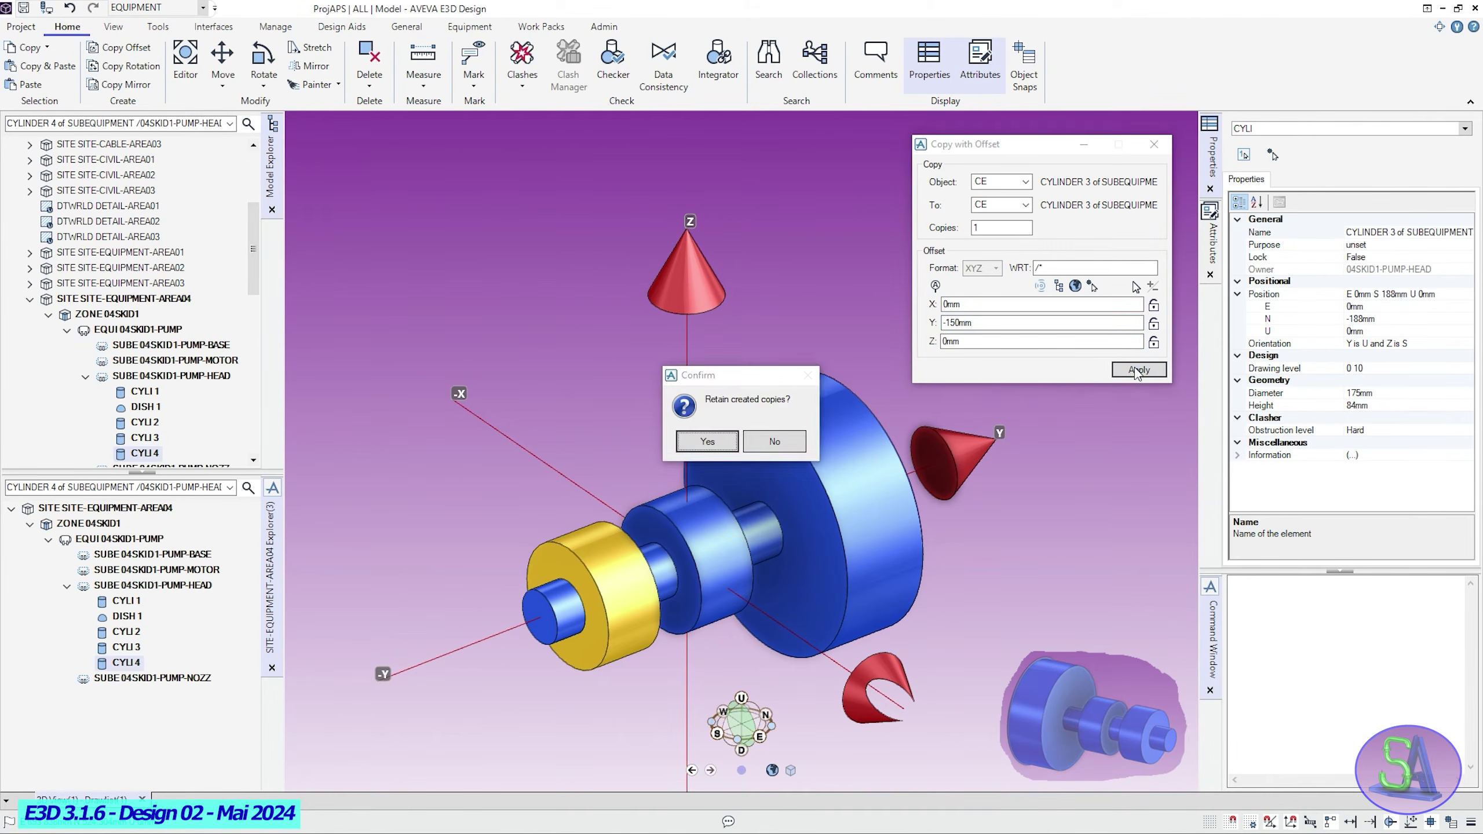
left_click(715, 443)
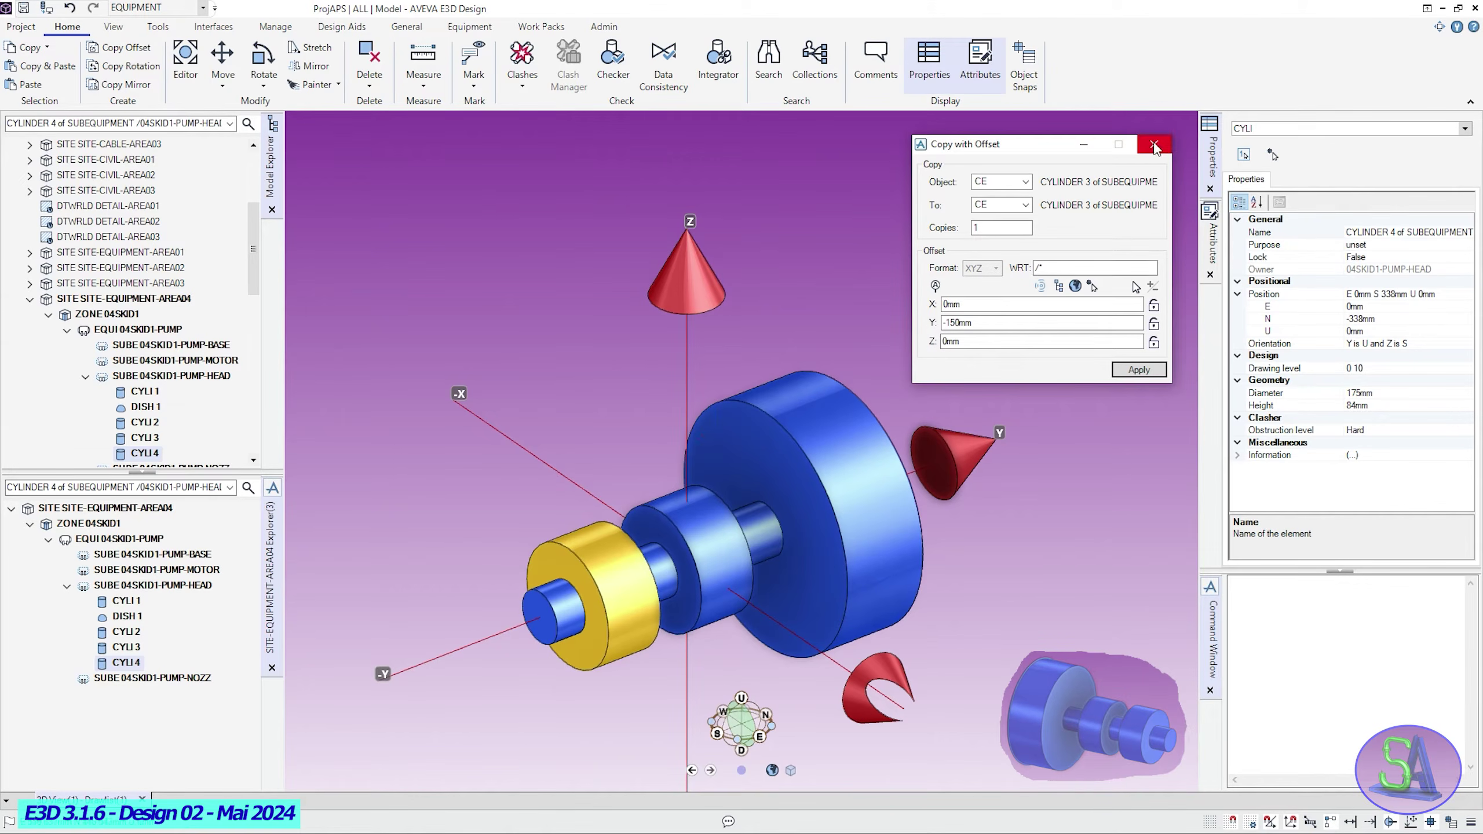
key("ctrl+z")
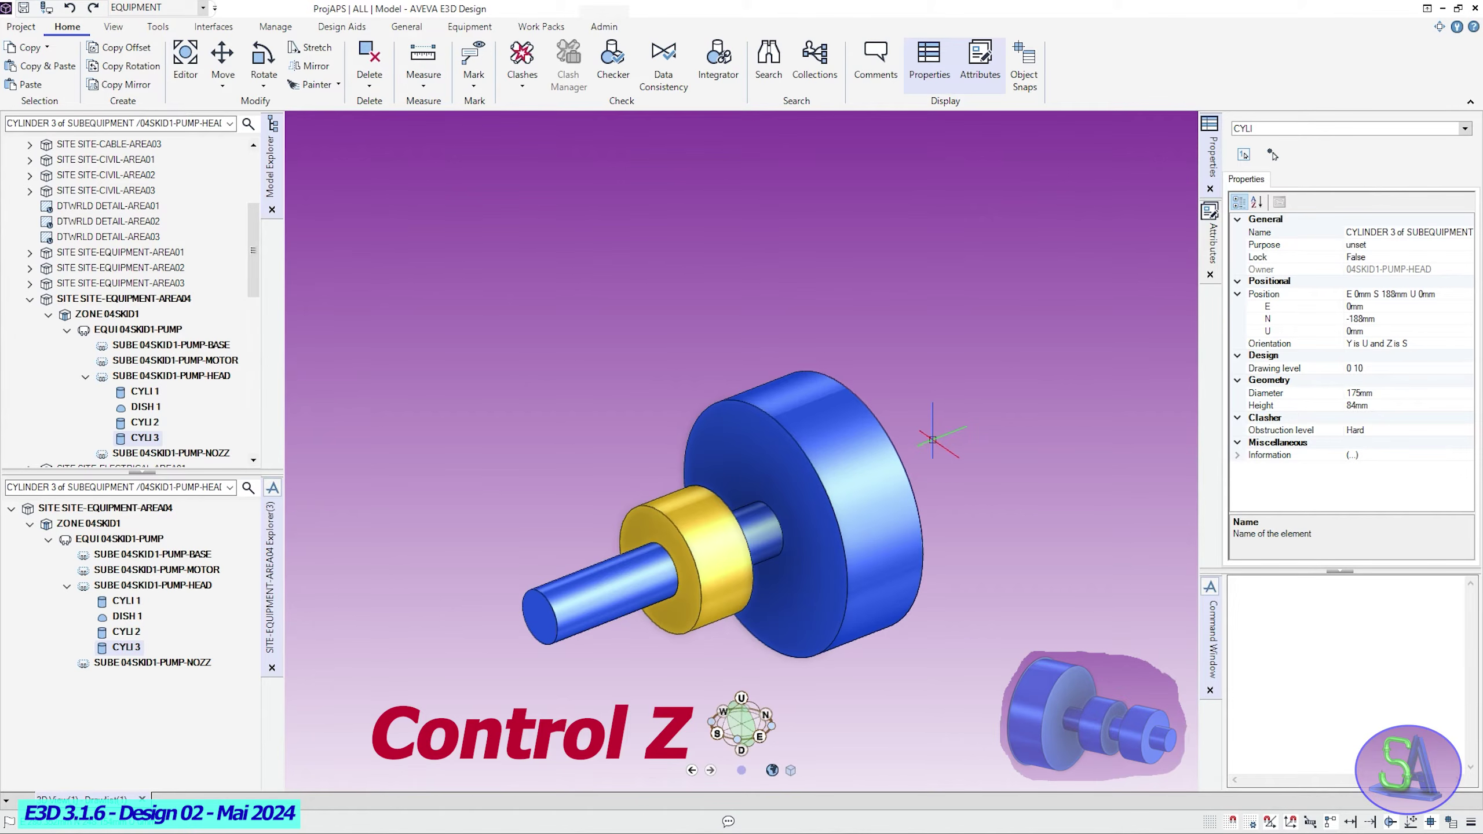
Copy and paste the 175 mm diameter cylinder once along the shaft with a displacement of E 0, N -150 mm, U 0.
left_click(698, 518)
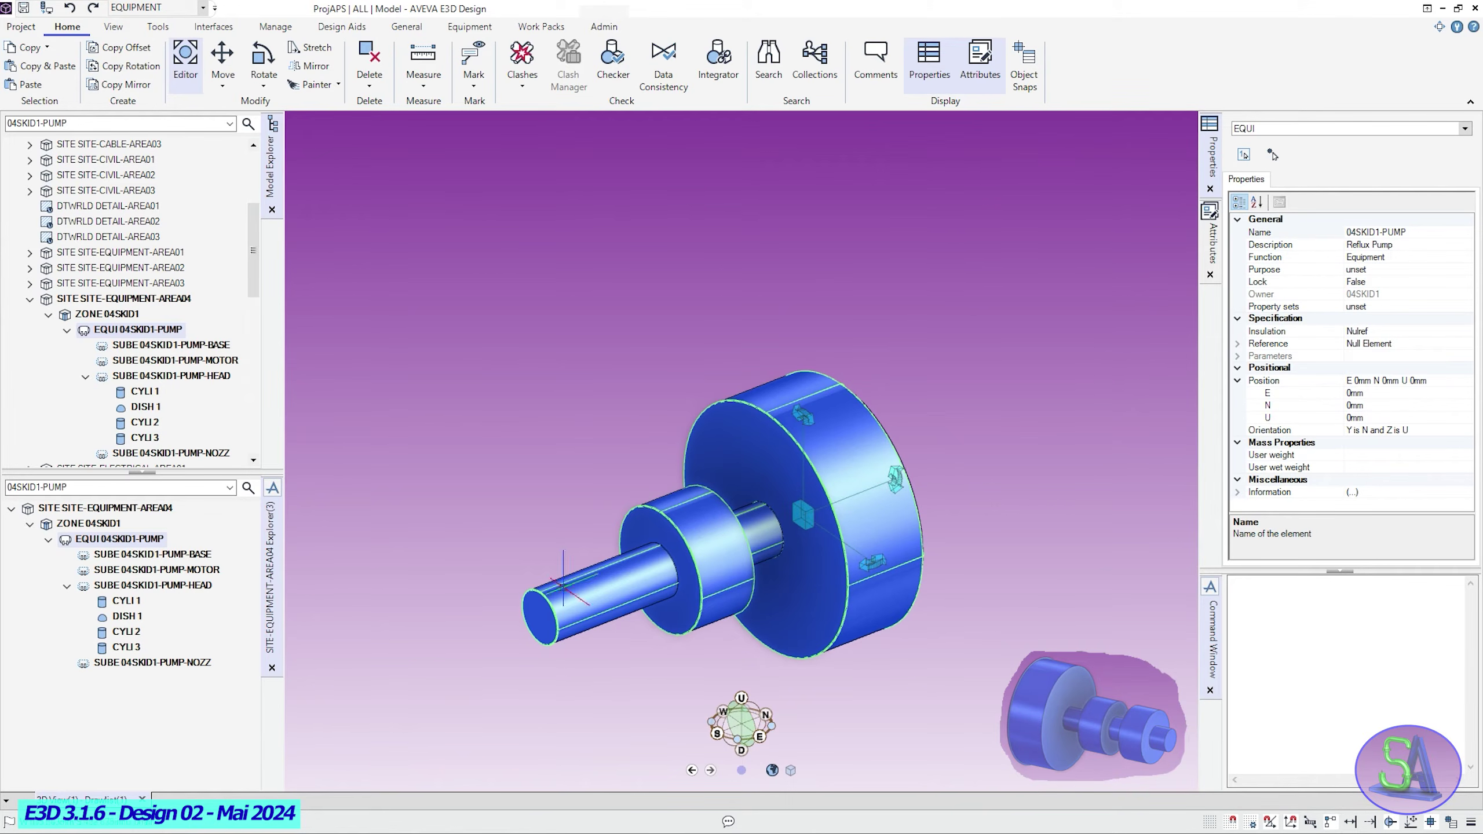
left_click(713, 547)
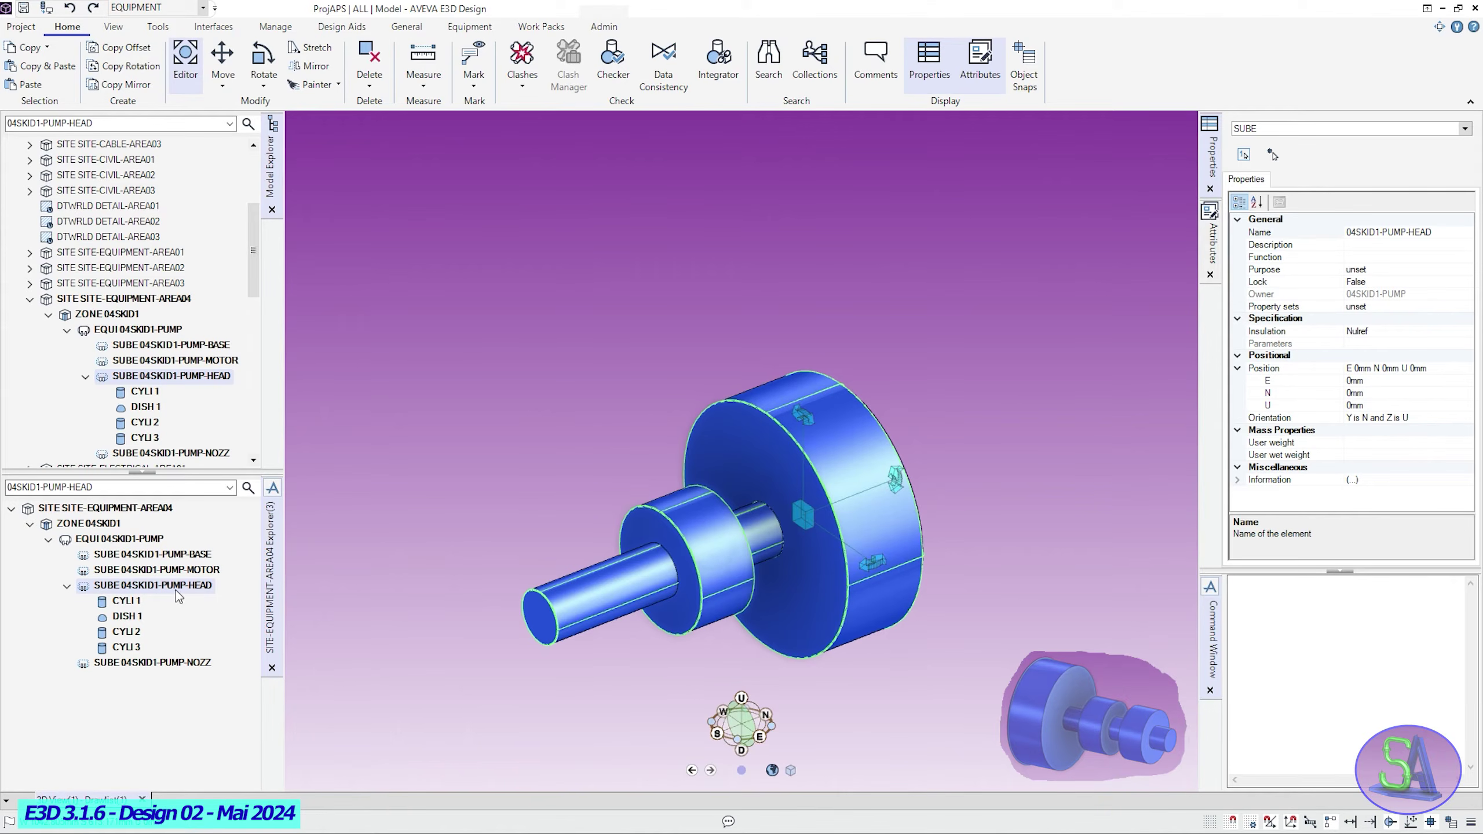
left_click(717, 540)
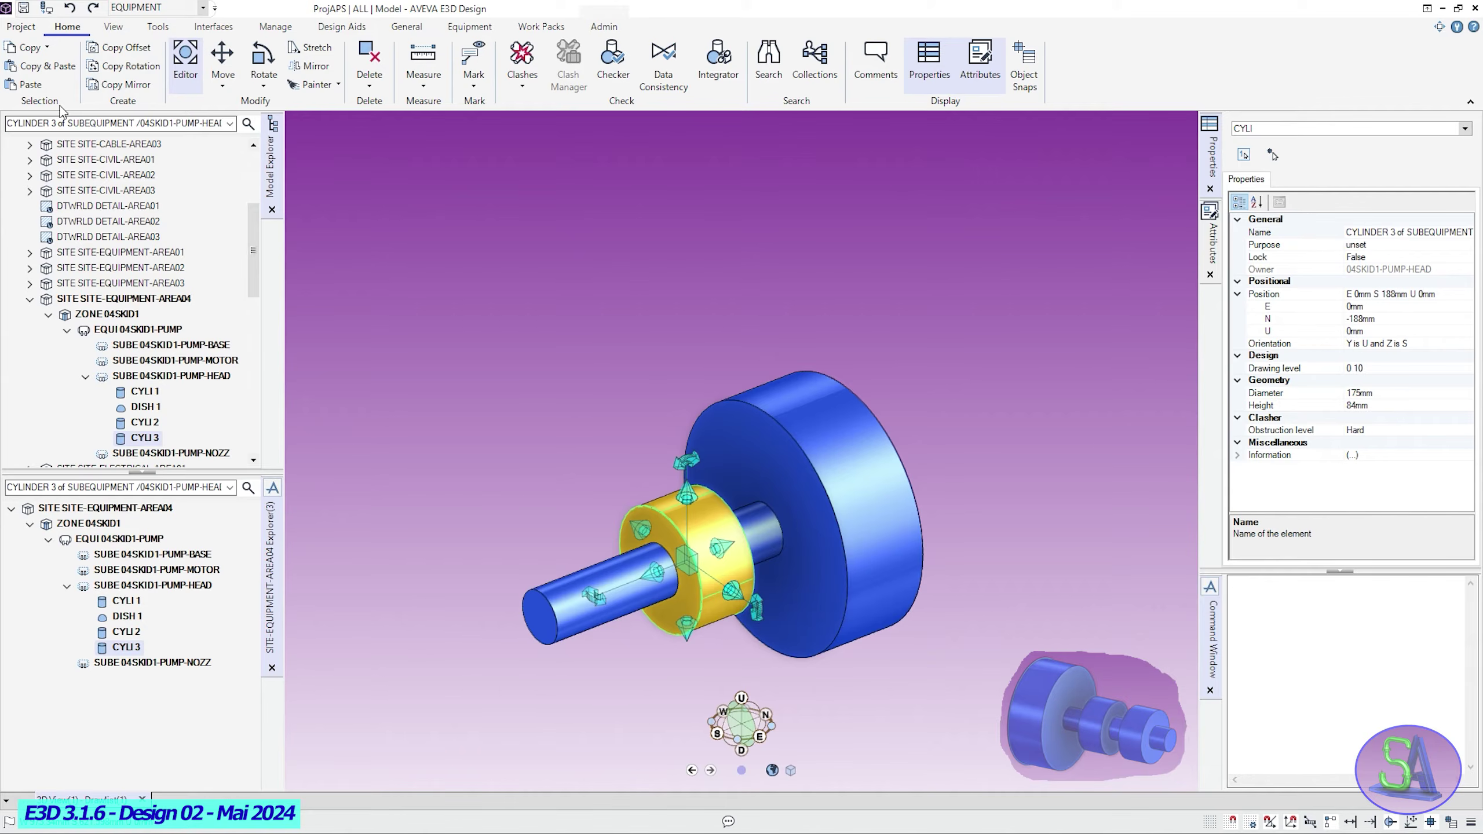
left_click(44, 67)
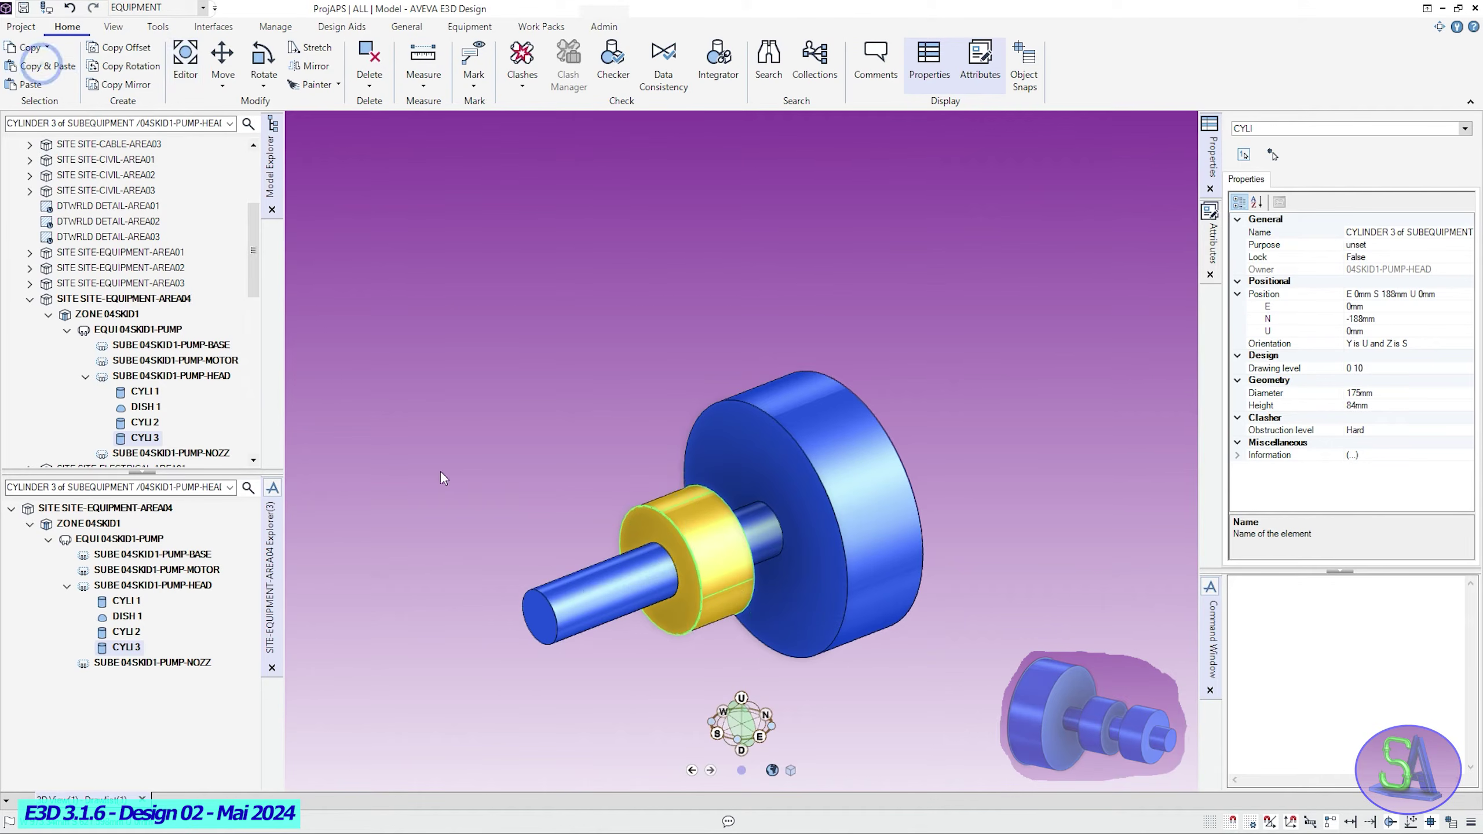
left_click(710, 549)
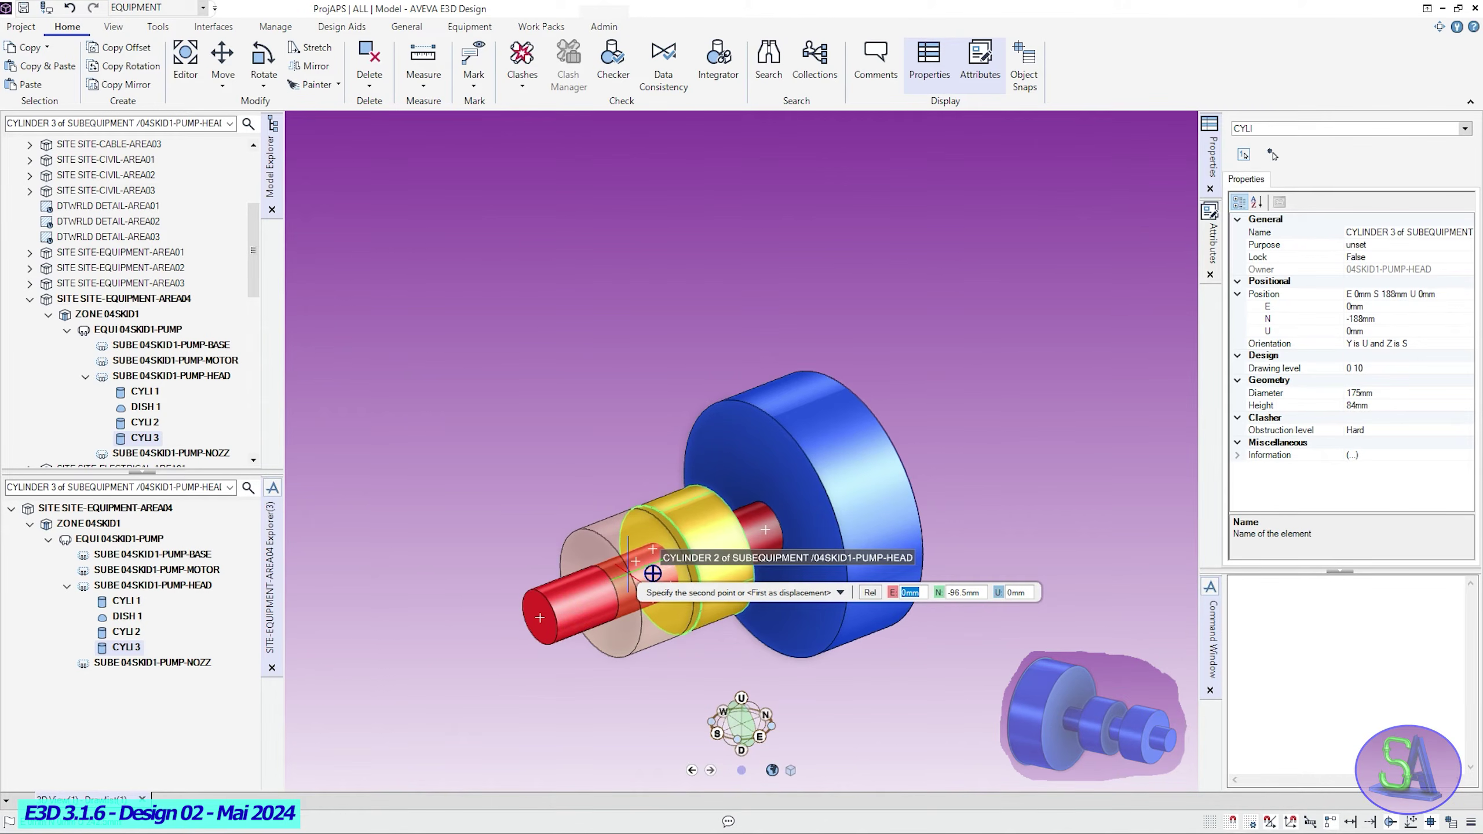
type("0")
key("Tab")
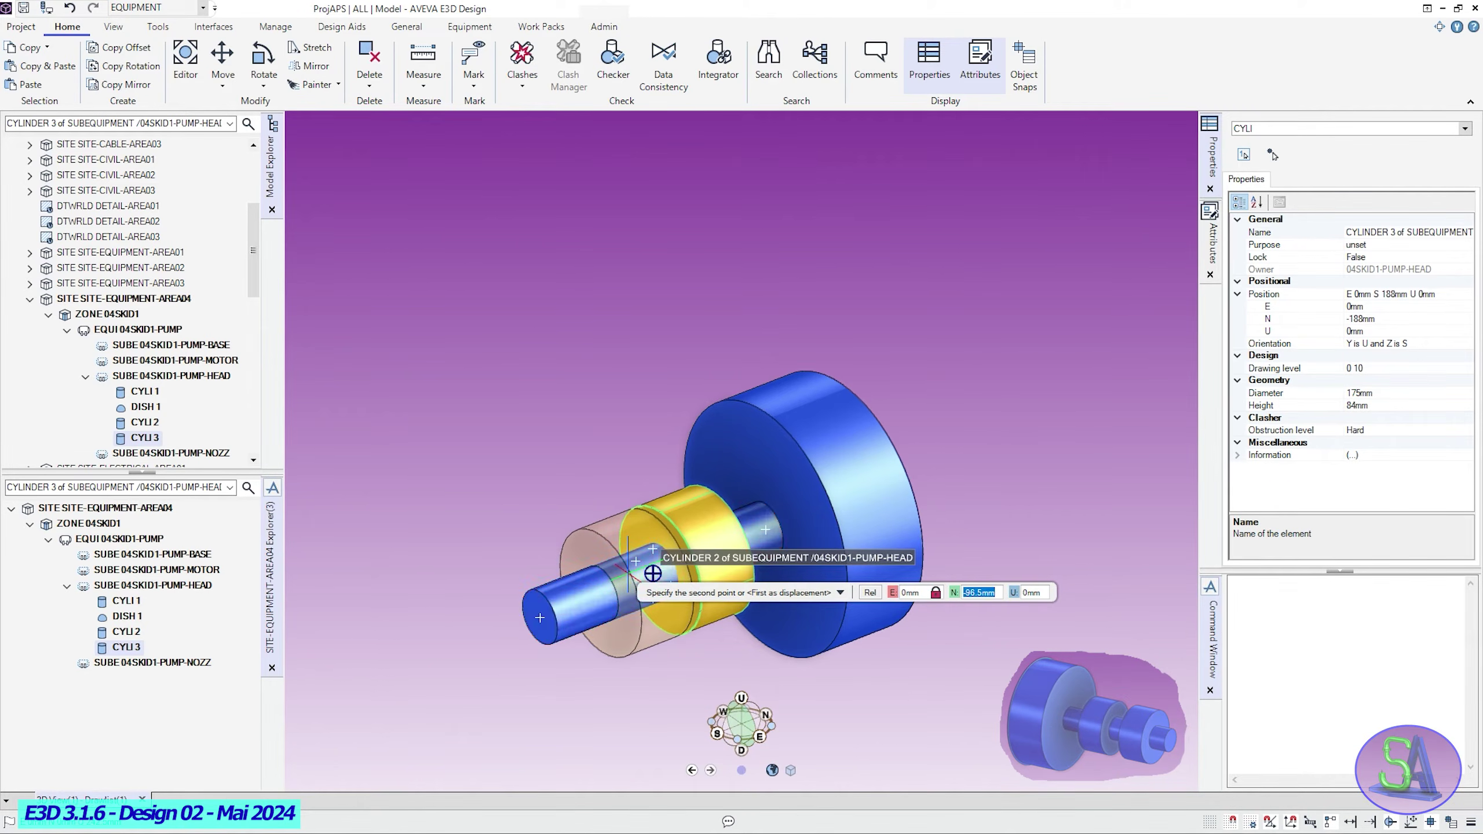
type("-150")
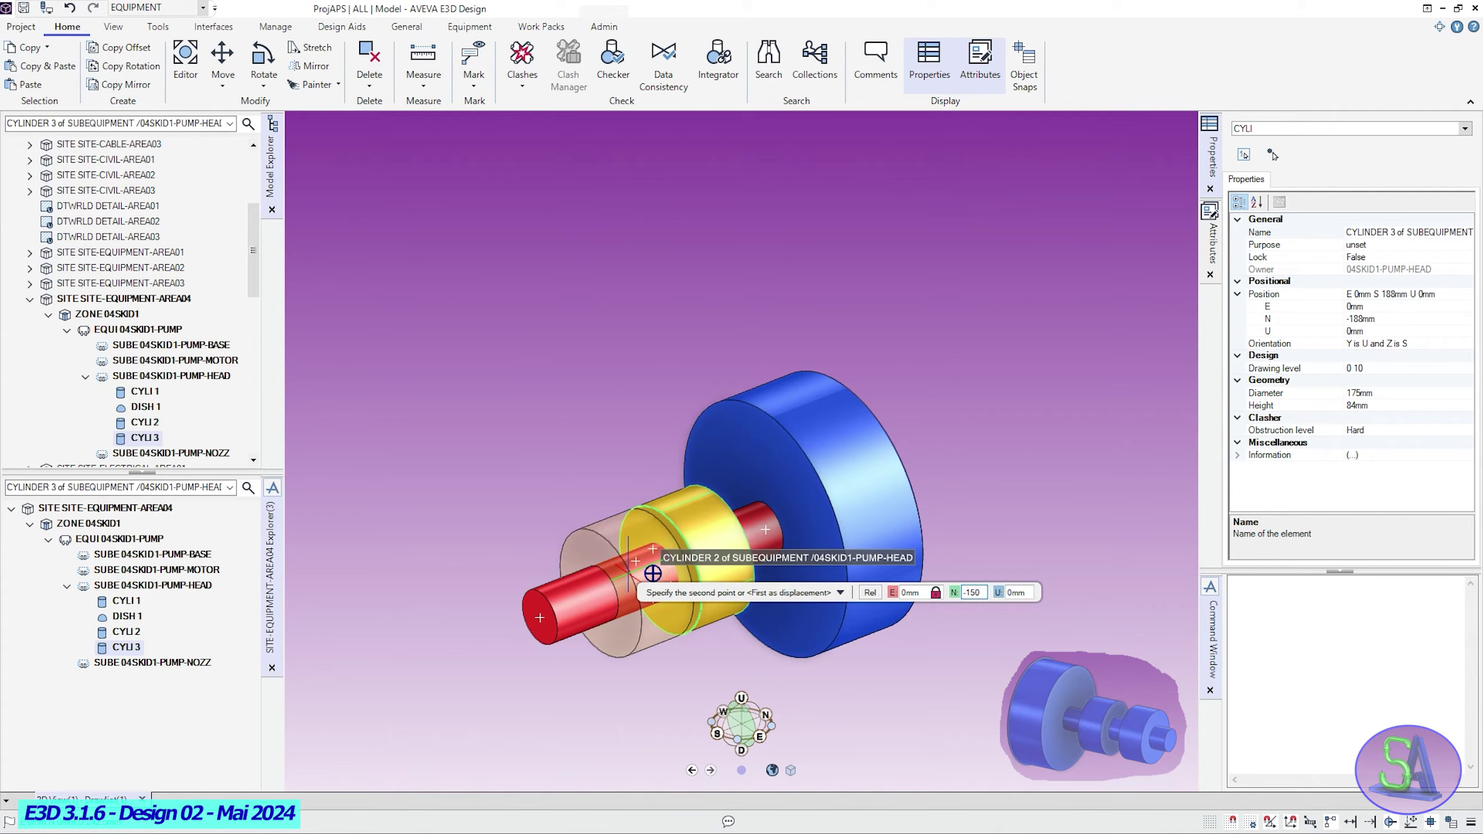
key("Tab")
type("0")
key("Return")
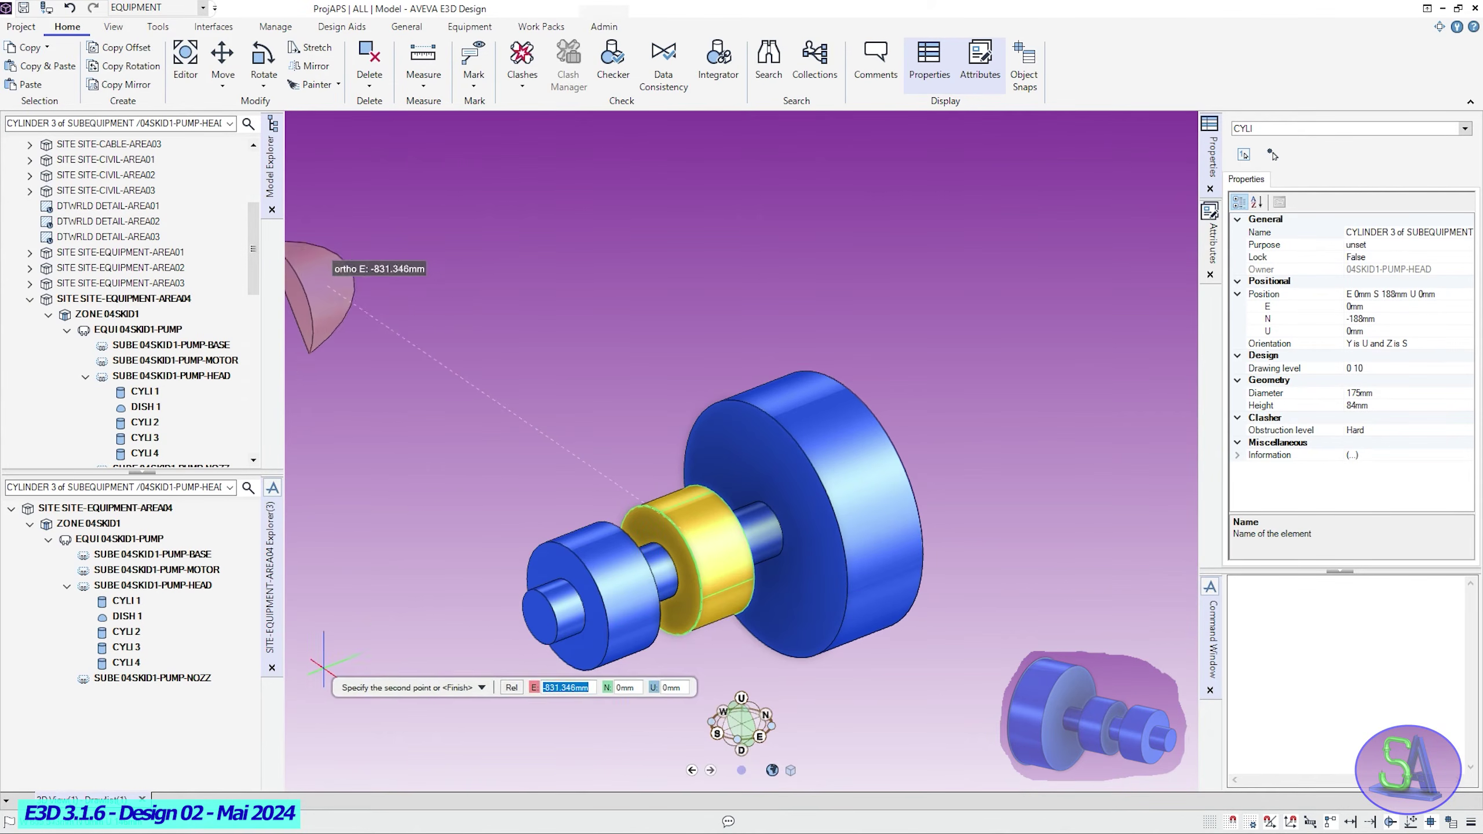
key("Escape")
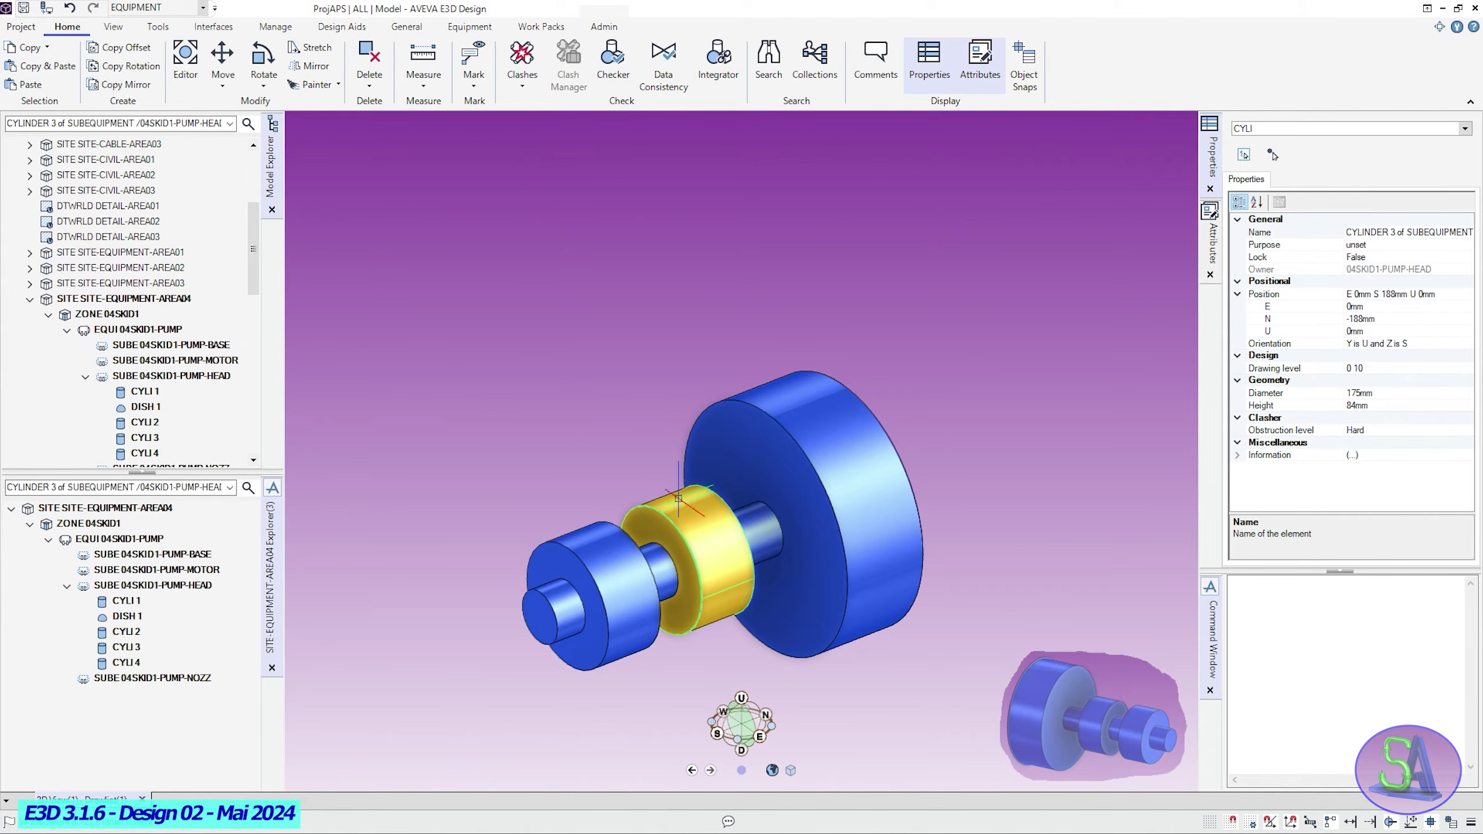
Remove sub-equipment 04SKID1-PUMP-HEAD from the 3D view and make 04SKID1-PUMP-MOTOR the current element.
middle_click_drag(944, 437, 718, 427)
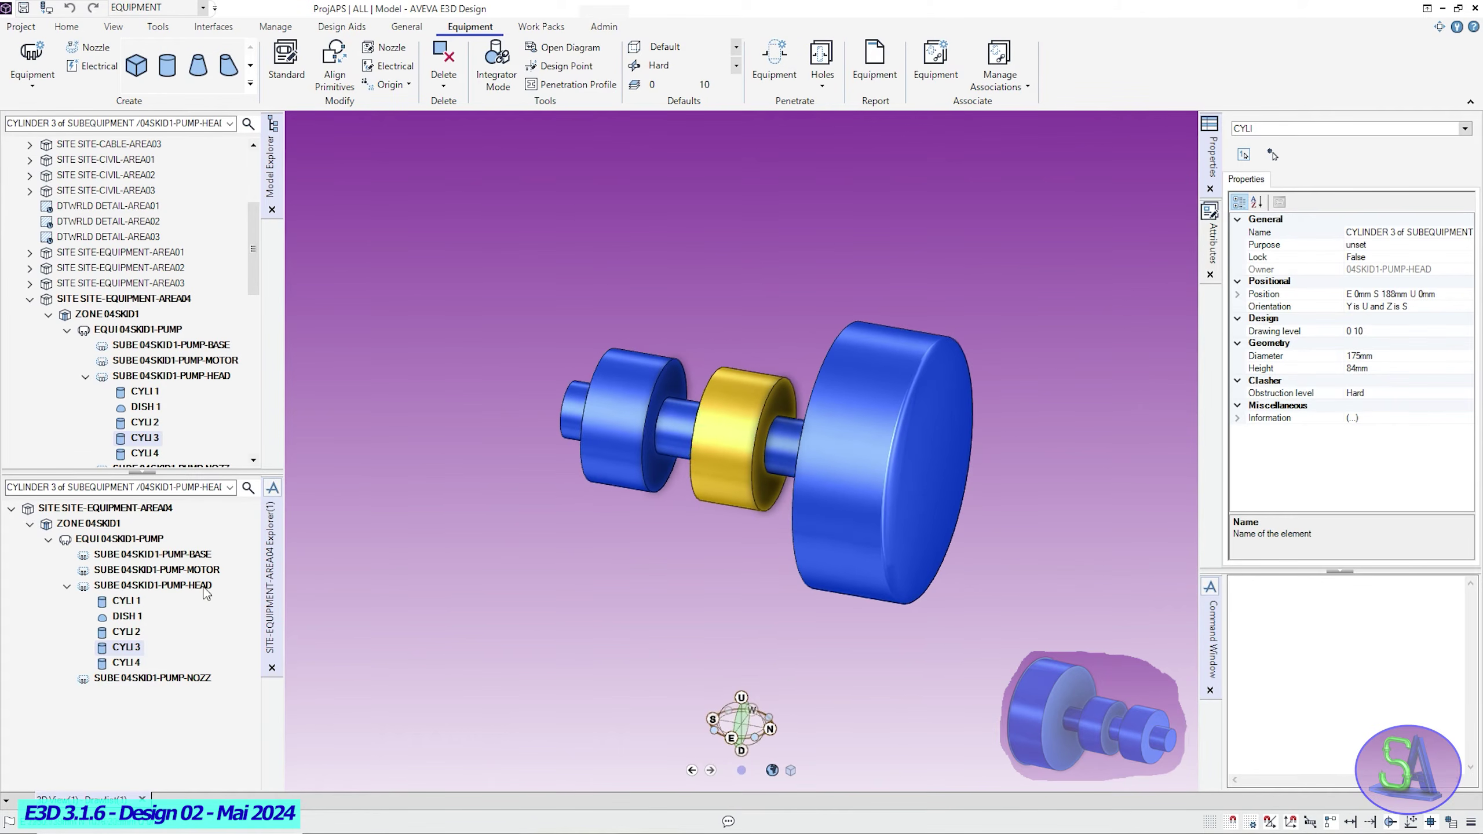
left_click(143, 584)
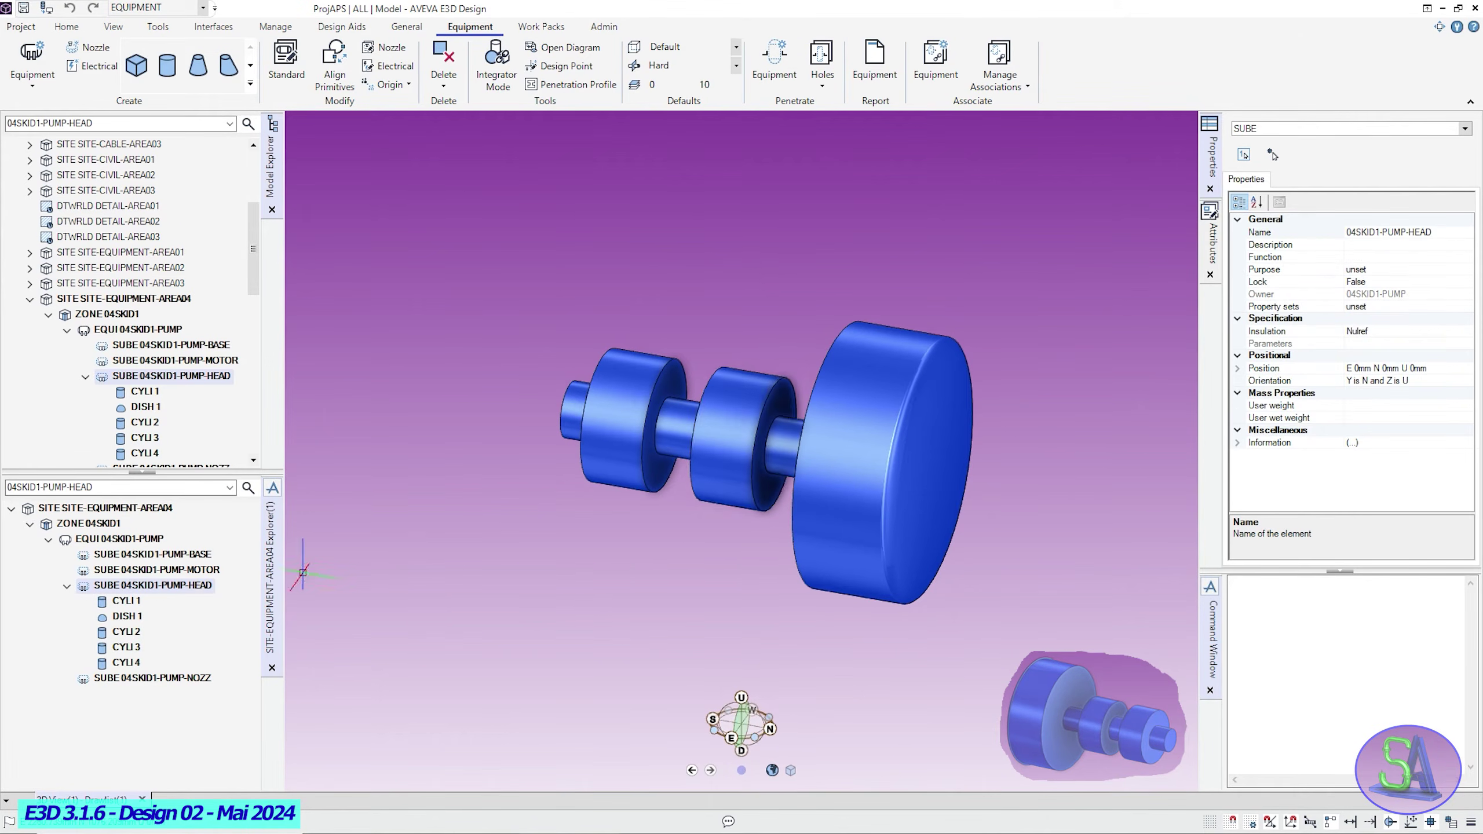
right_click(171, 590)
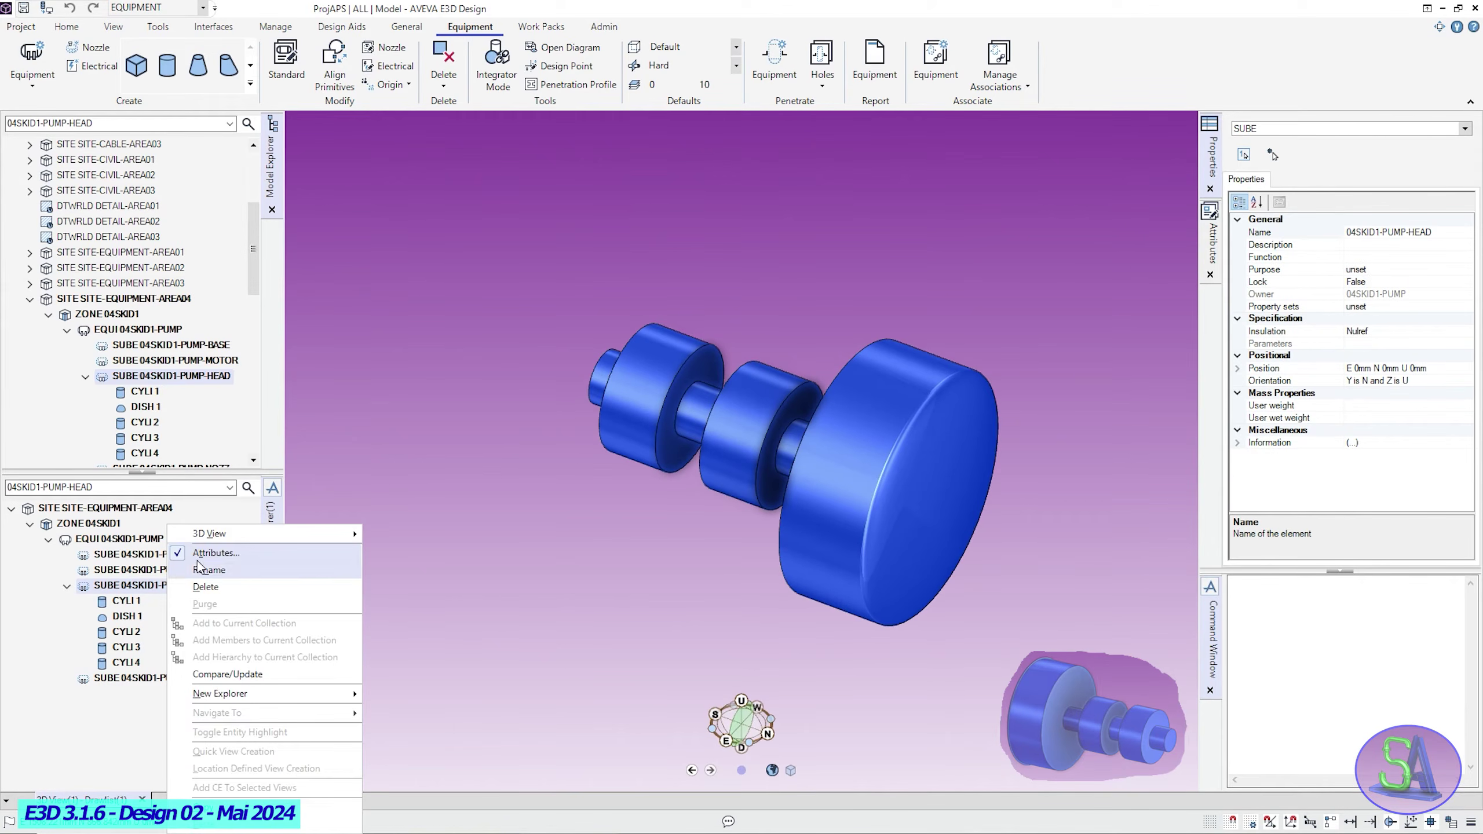
mouse_move(222, 534)
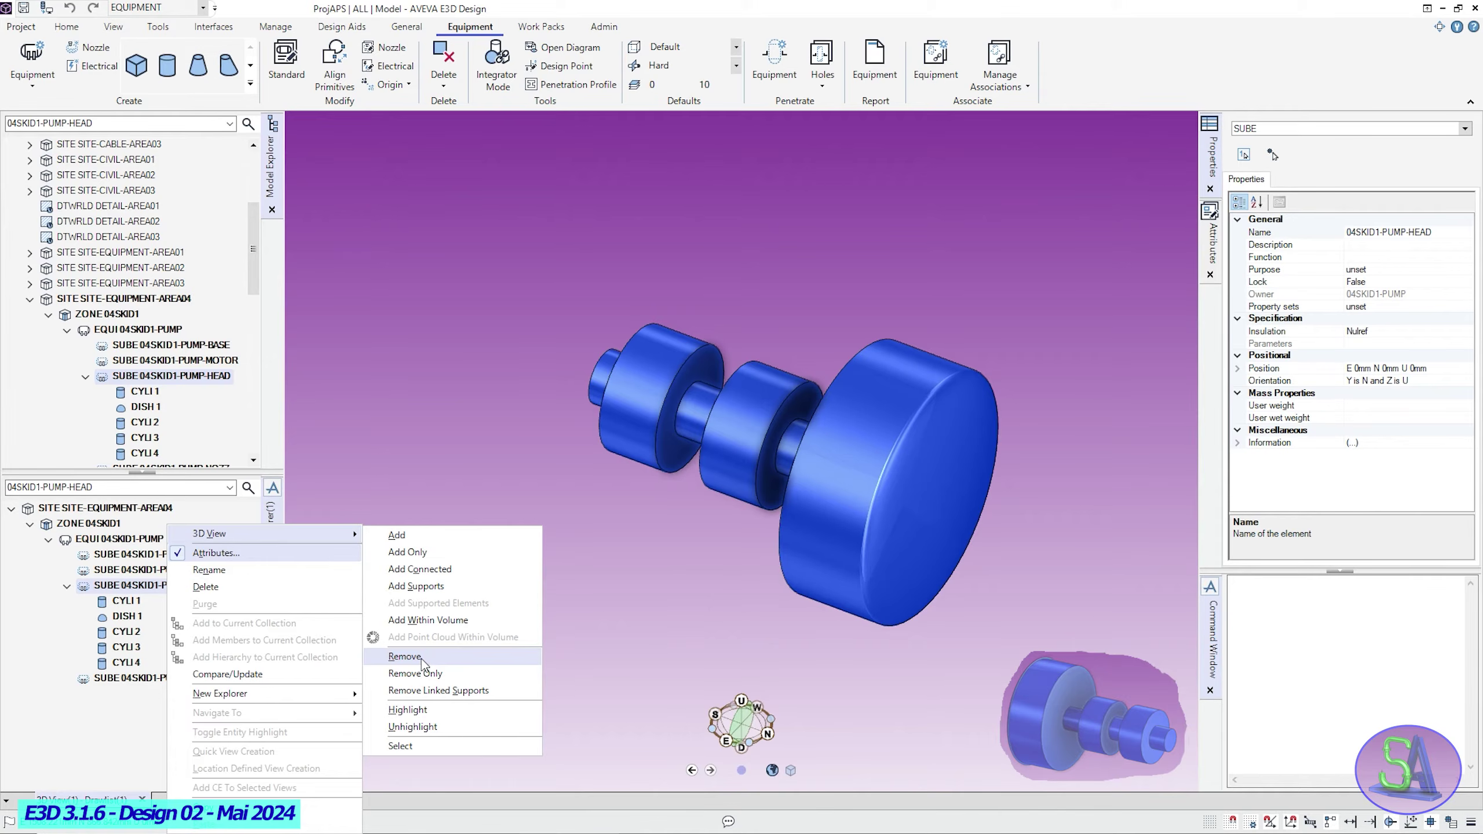
left_click(404, 656)
left_click(217, 358)
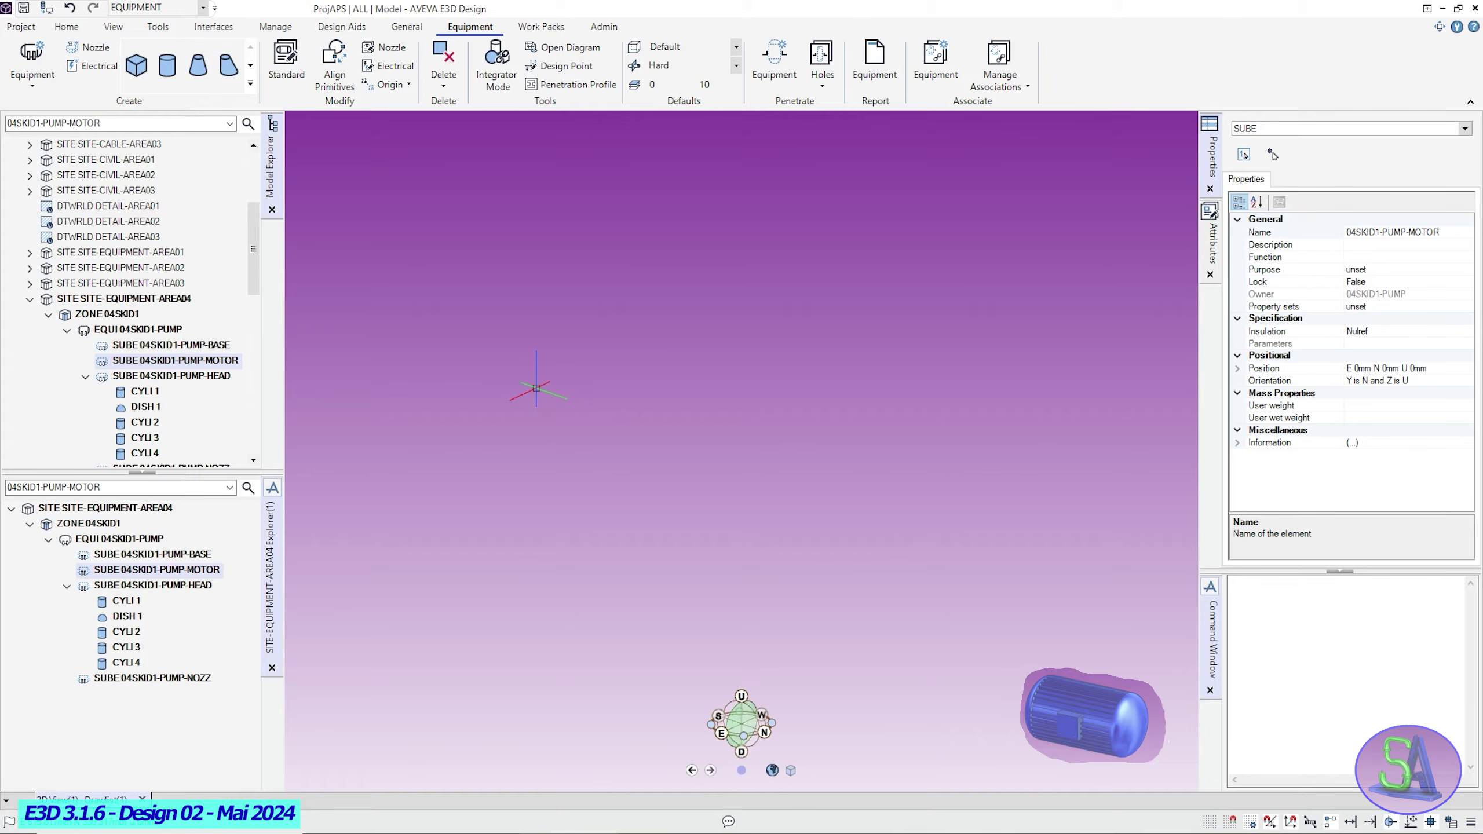
Create the motor body as a cylinder 320 mm in diameter and 560 mm high, centred at E 0, N 0, U 0.
left_click(168, 64)
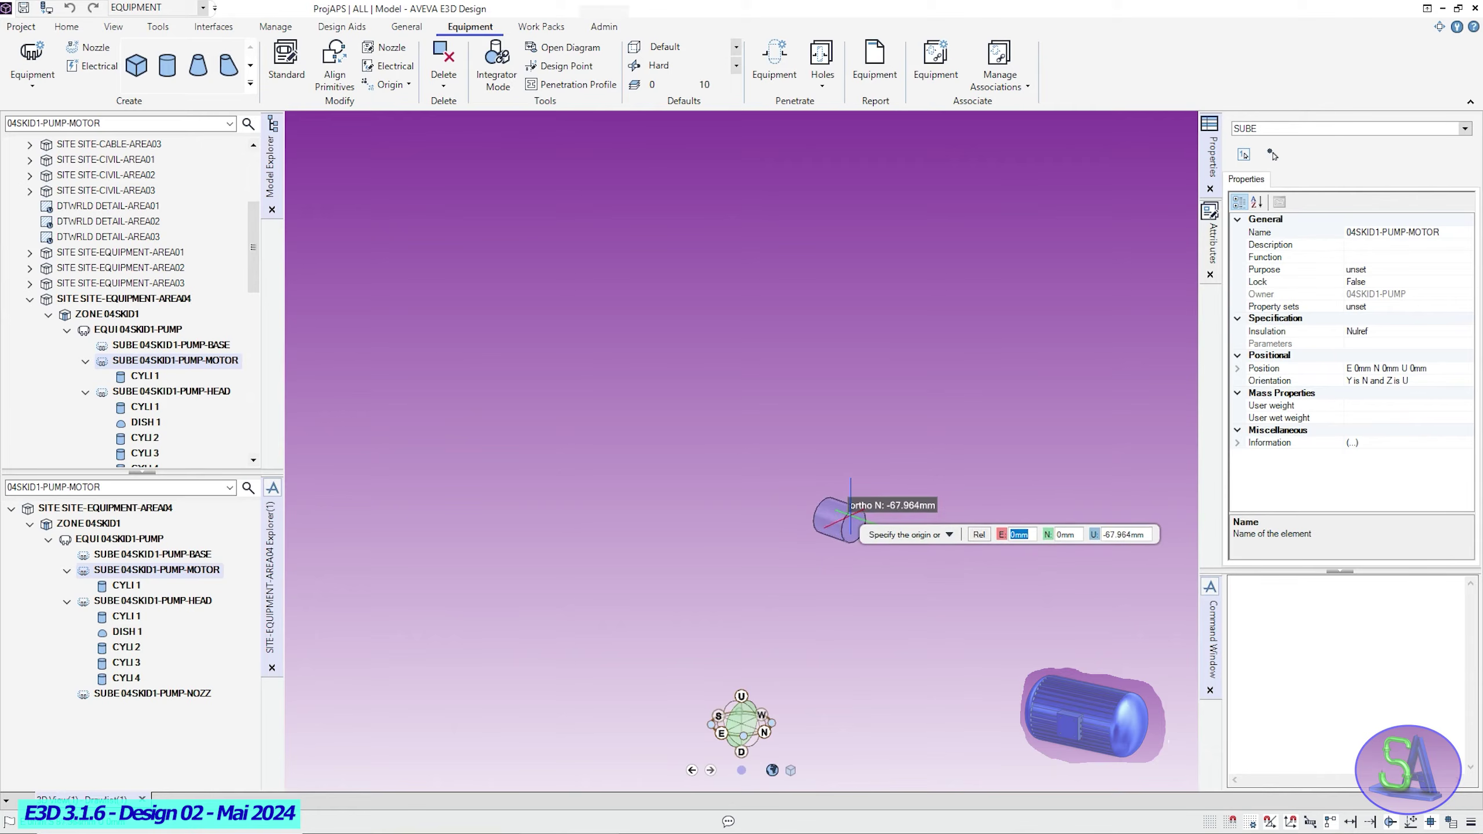
key("Tab")
key("Tab")
type("0")
key("Return")
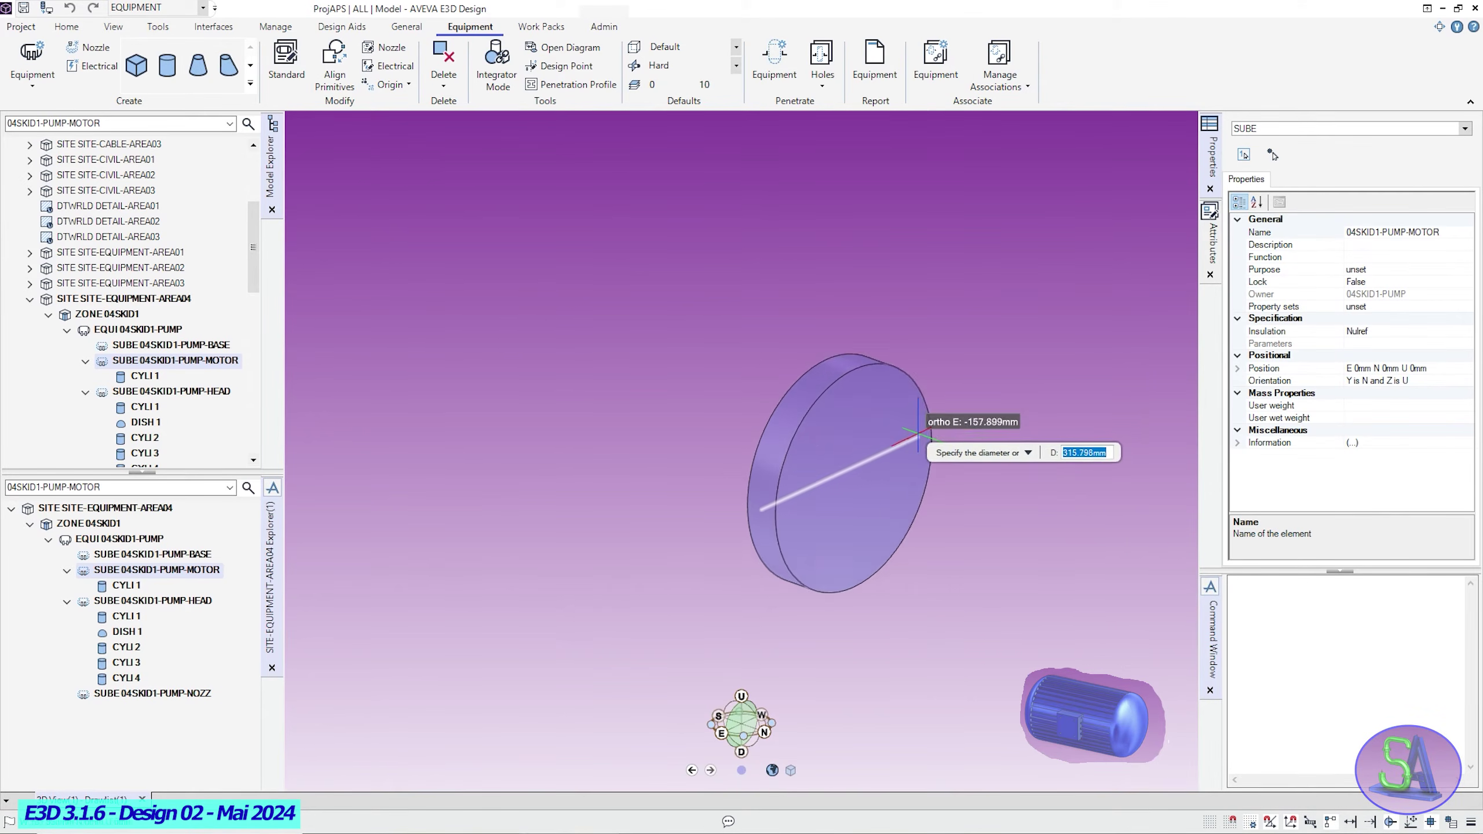
left_click(919, 435)
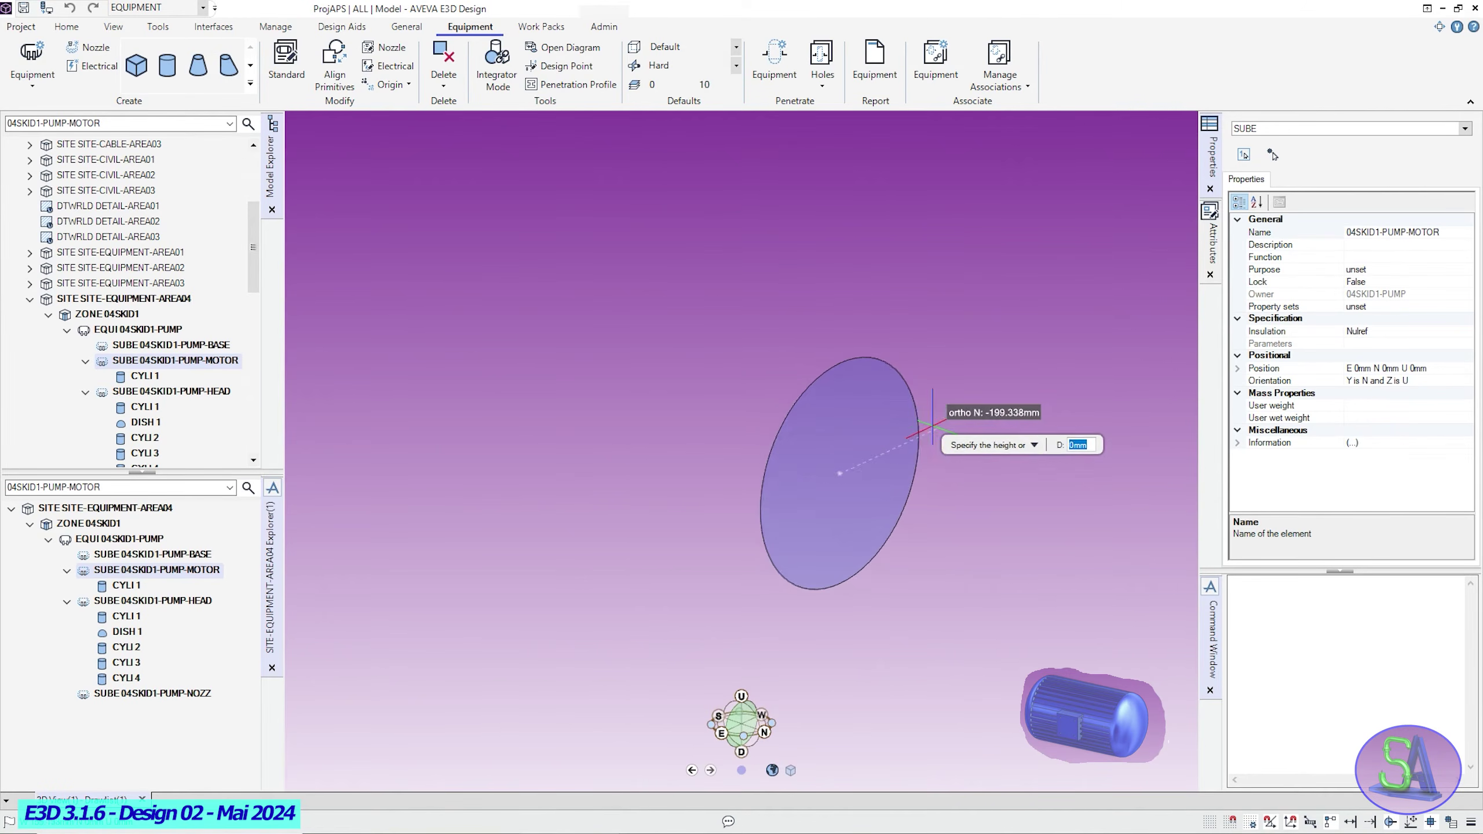
type("560")
key("Return")
left_click(143, 375)
middle_click_drag(734, 538, 758, 530)
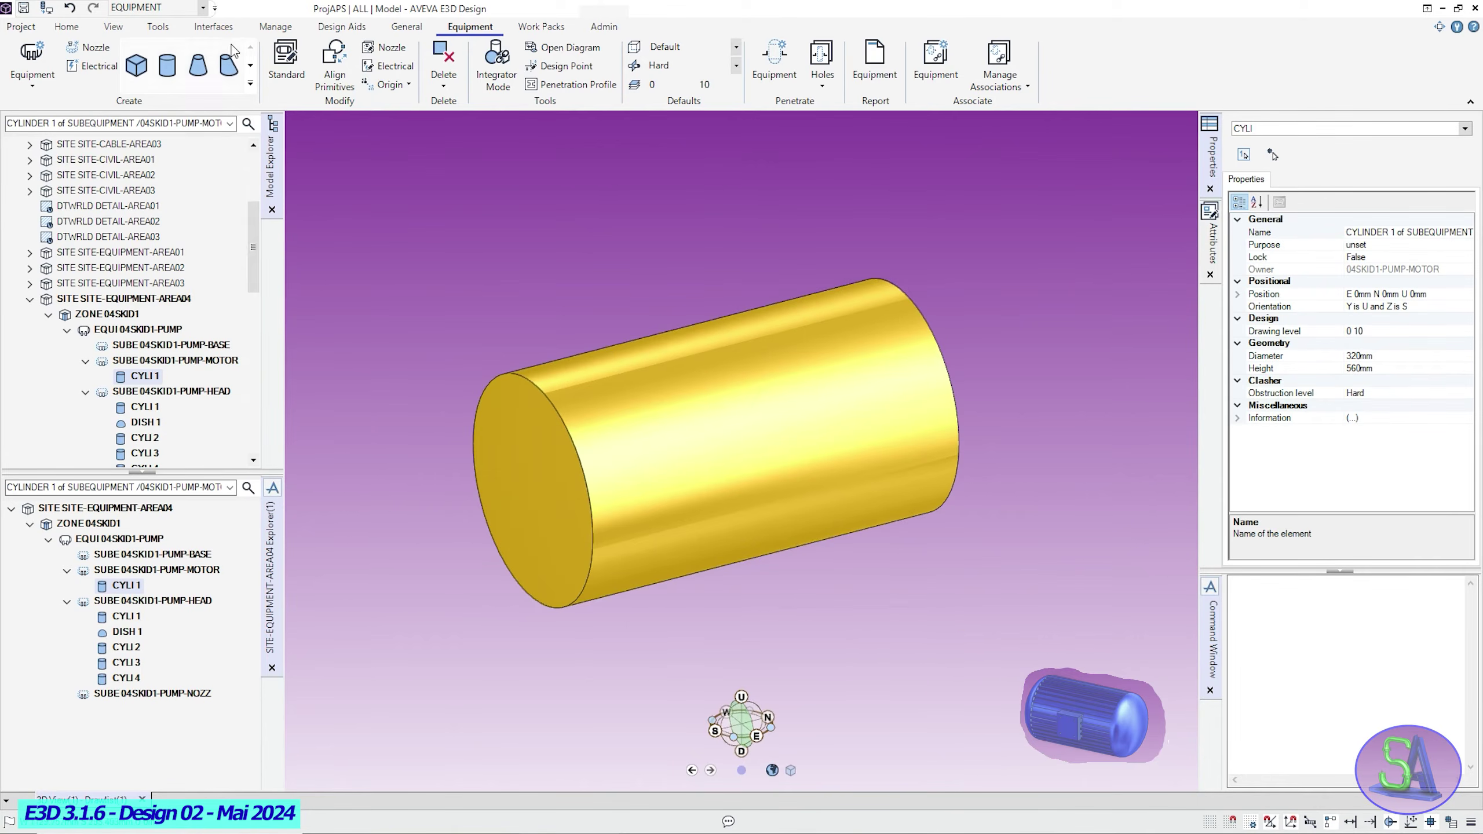
Add a dish under 04SKID1-PUMP-MOTOR, centred on the cylinder's south end face, with a diameter of 400 mm.
left_click(190, 361)
left_click(252, 85)
left_click(292, 56)
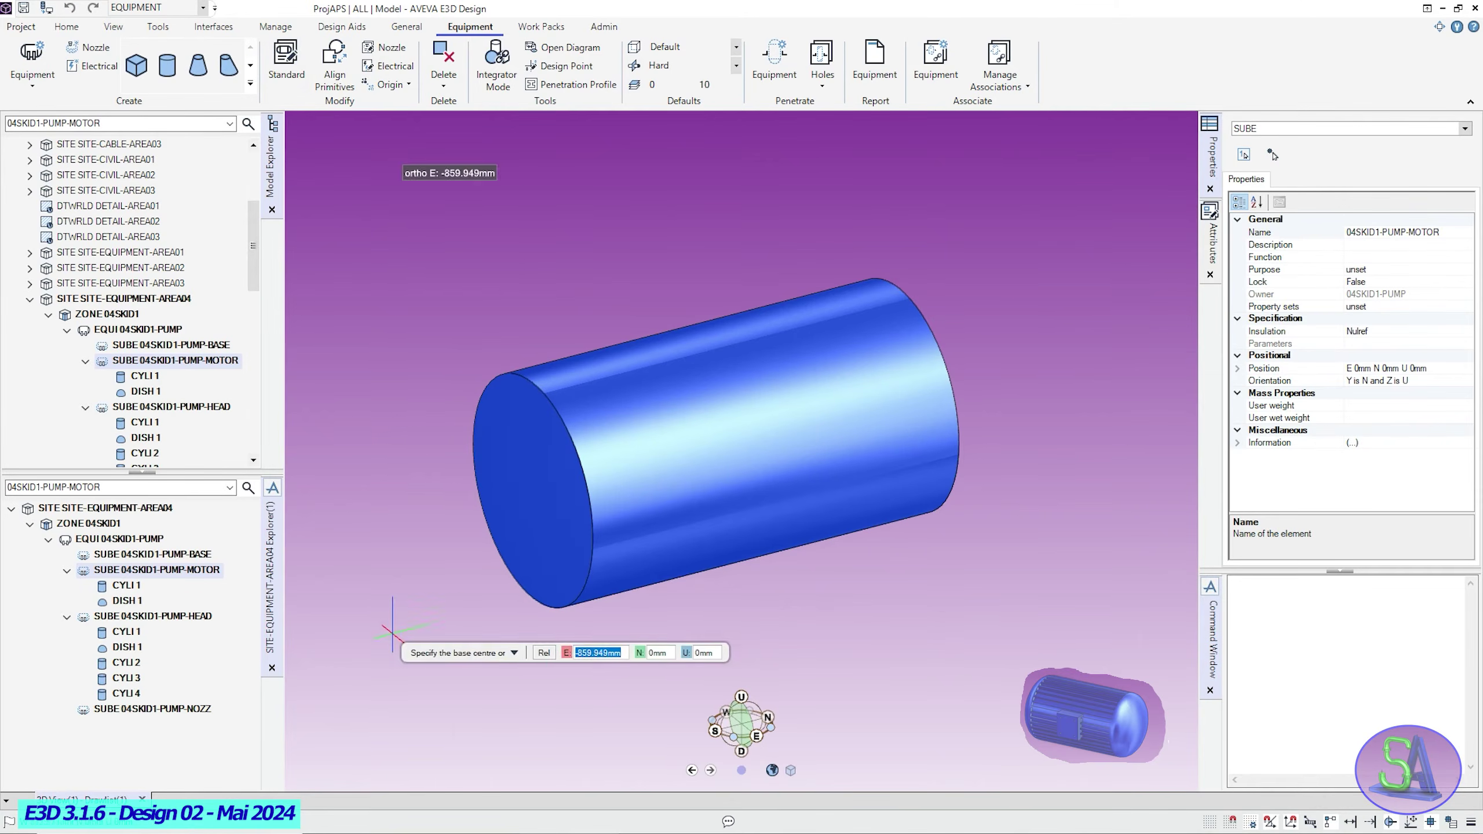
left_click(532, 491)
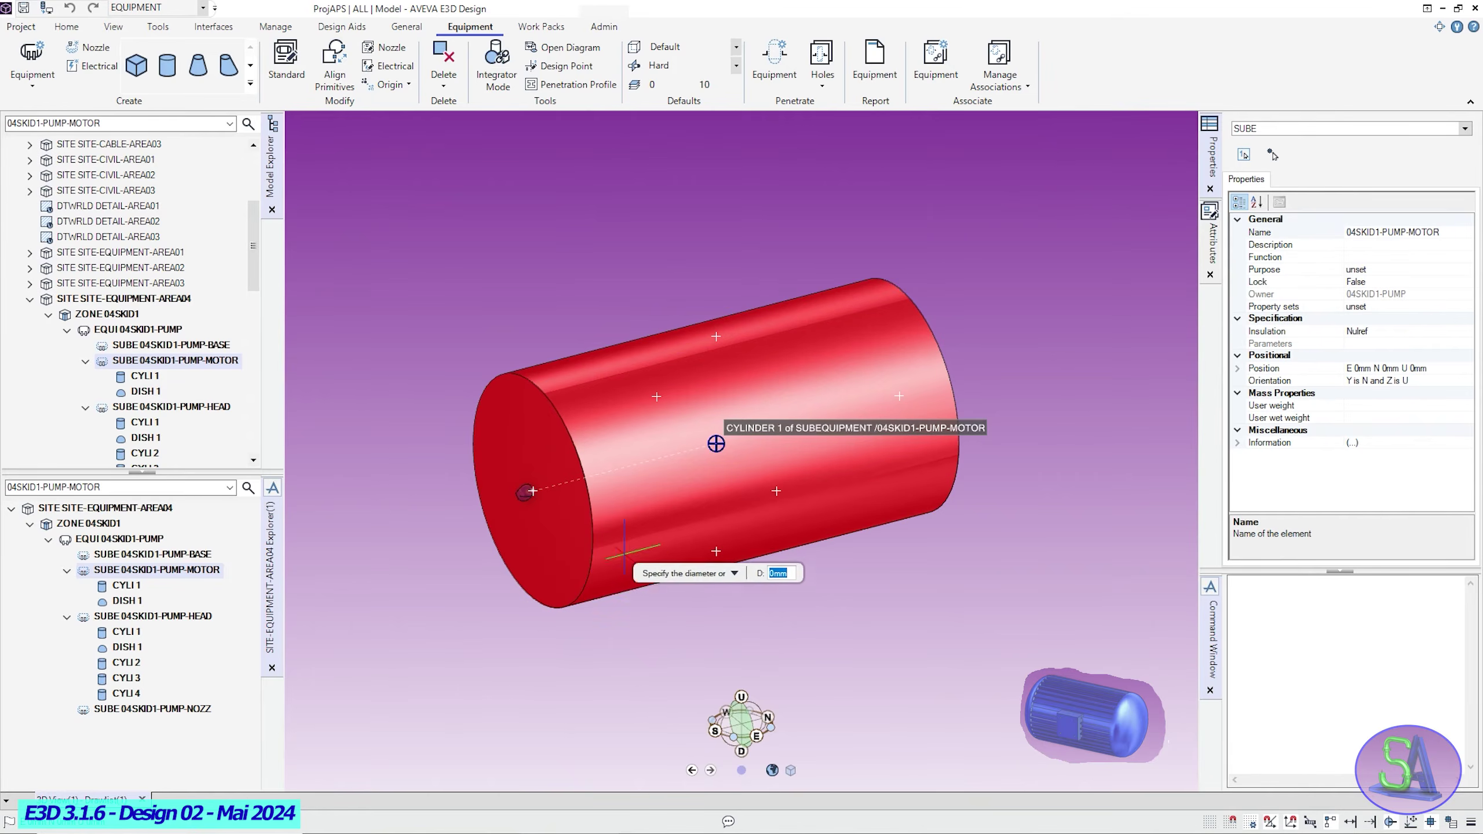
type("400")
key("Return")
Give the south dish a knuckle radius of 1 mm and a height of 100 mm.
key("Down")
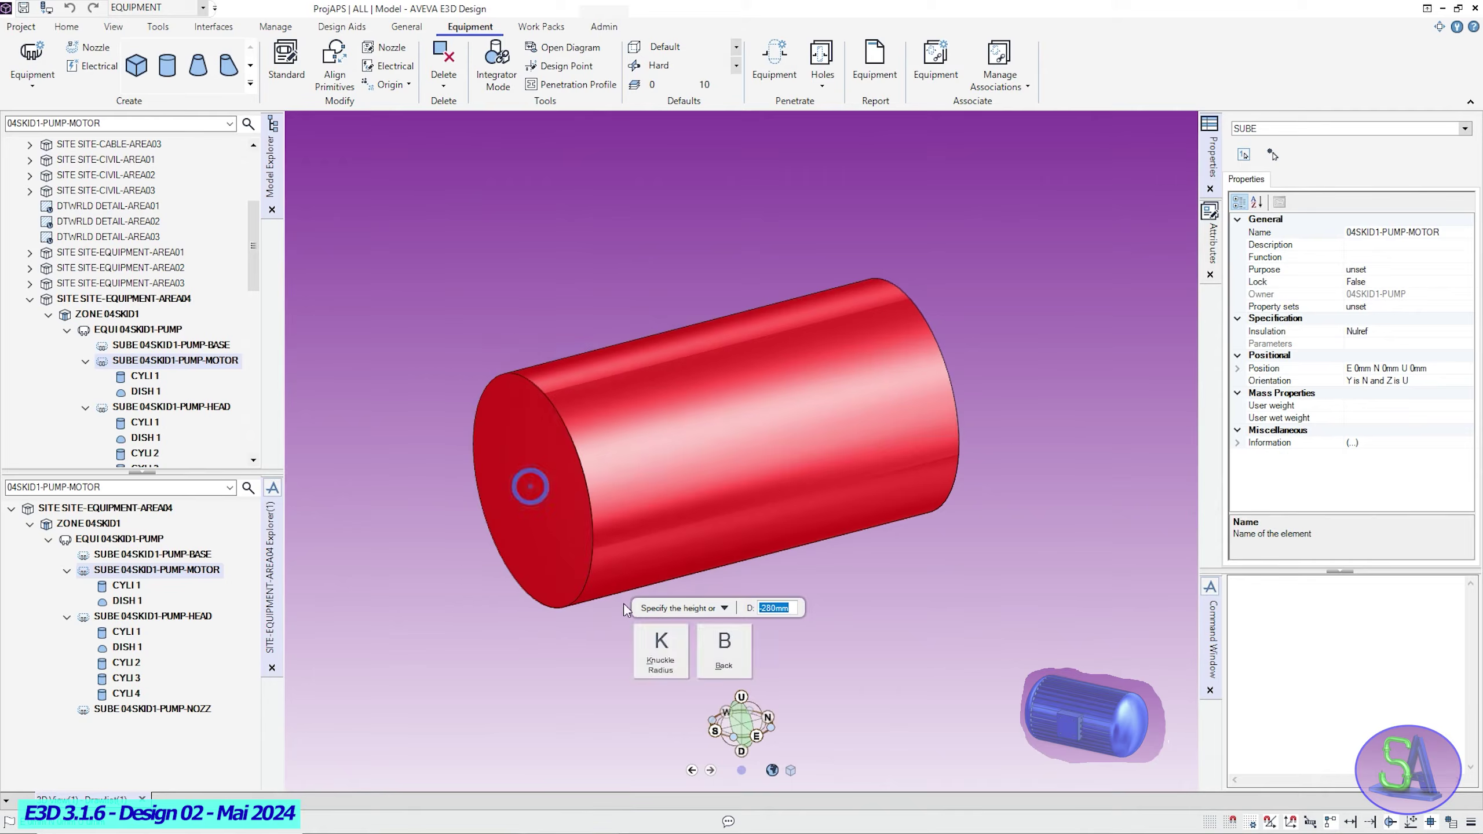
left_click(658, 646)
type("10")
key("Return")
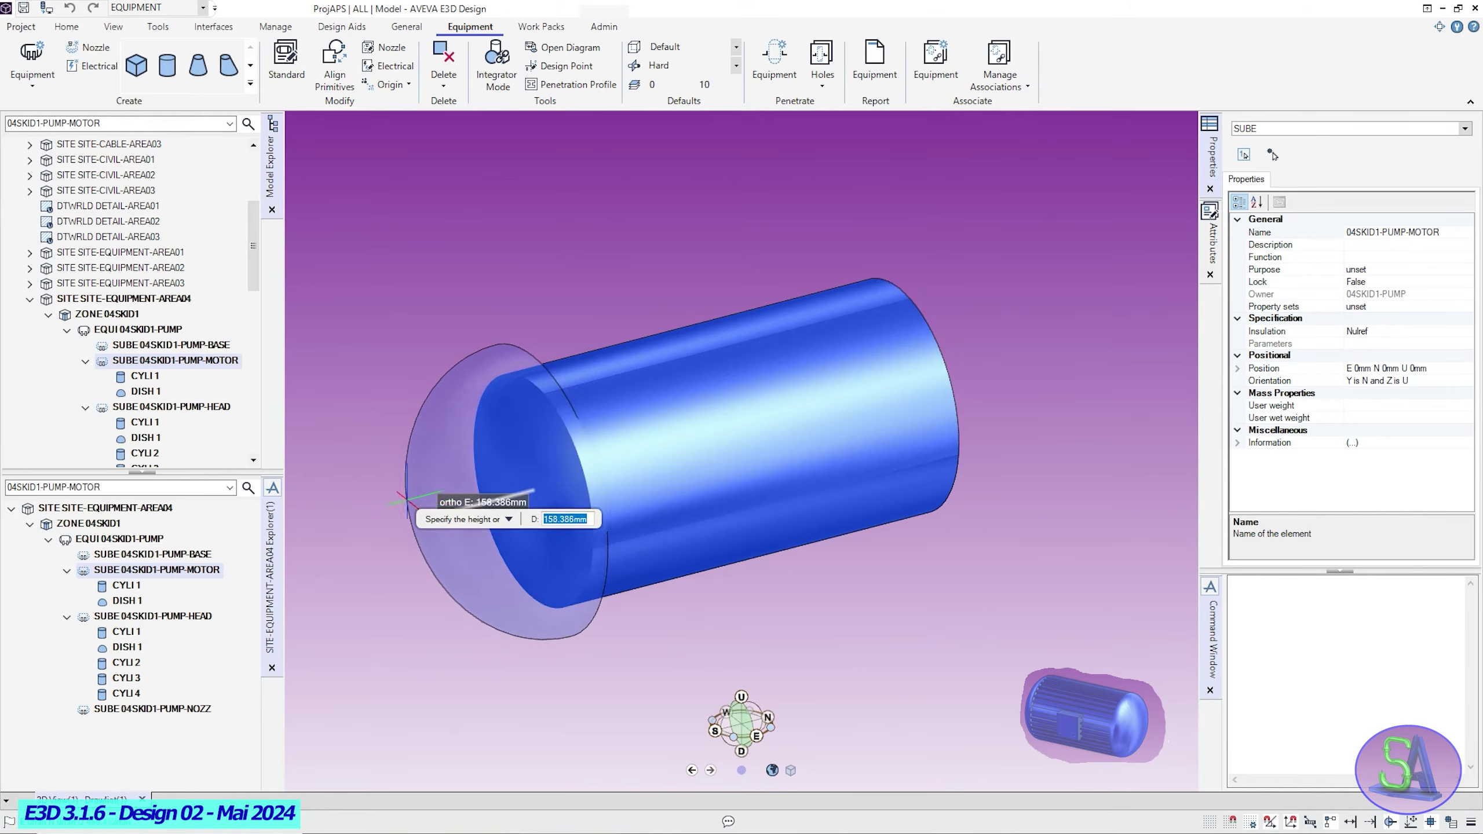
type("100")
key("Return")
scroll(608, 607, "up", 1)
scroll(584, 611, "down", 2)
middle_click_drag(686, 599, 427, 606)
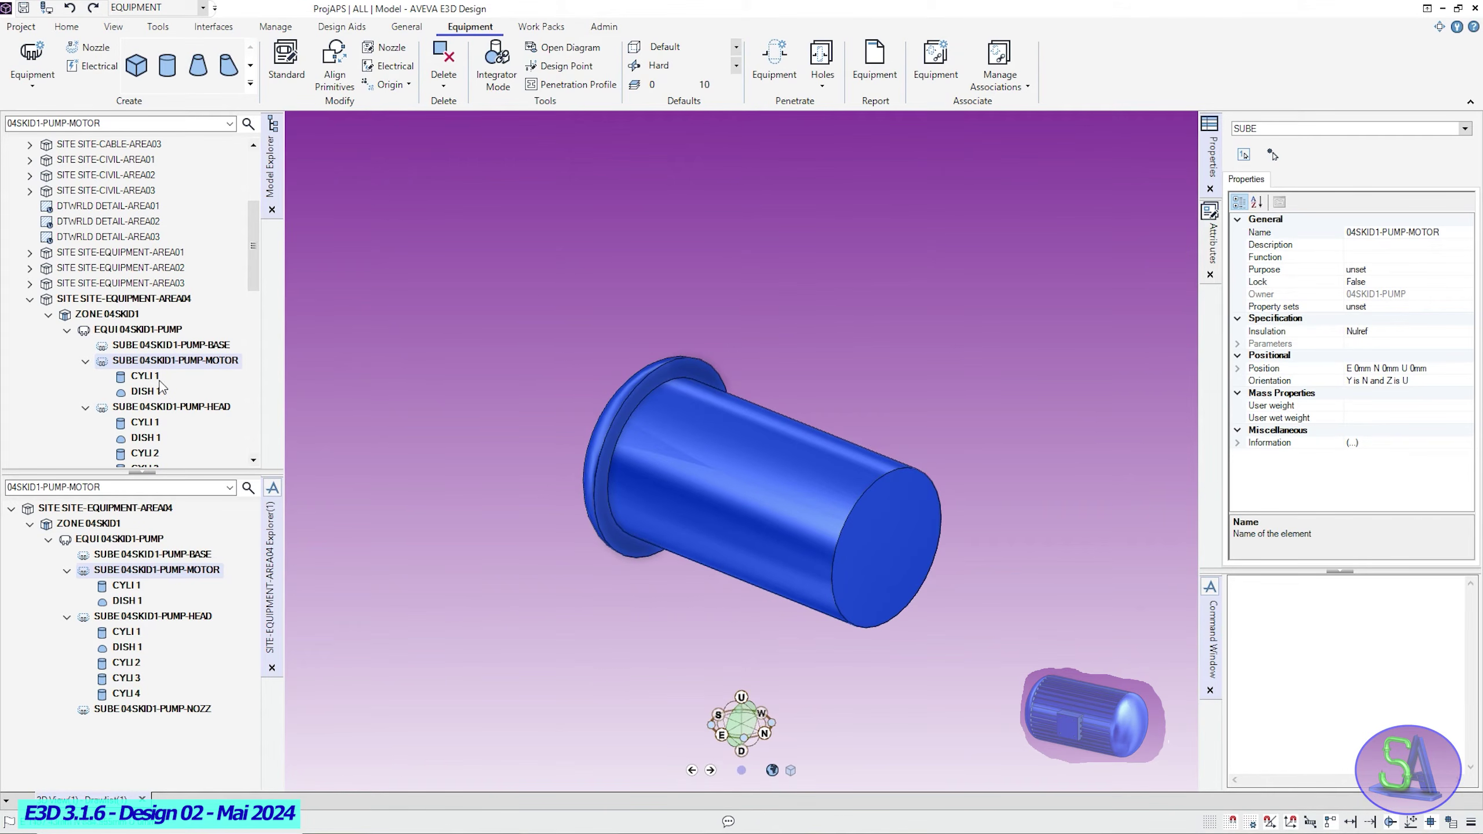
Mirror a copy of the dish to the motor's other end using plane direction N through E 0, N 0, U 0, and retain it.
left_click(143, 391)
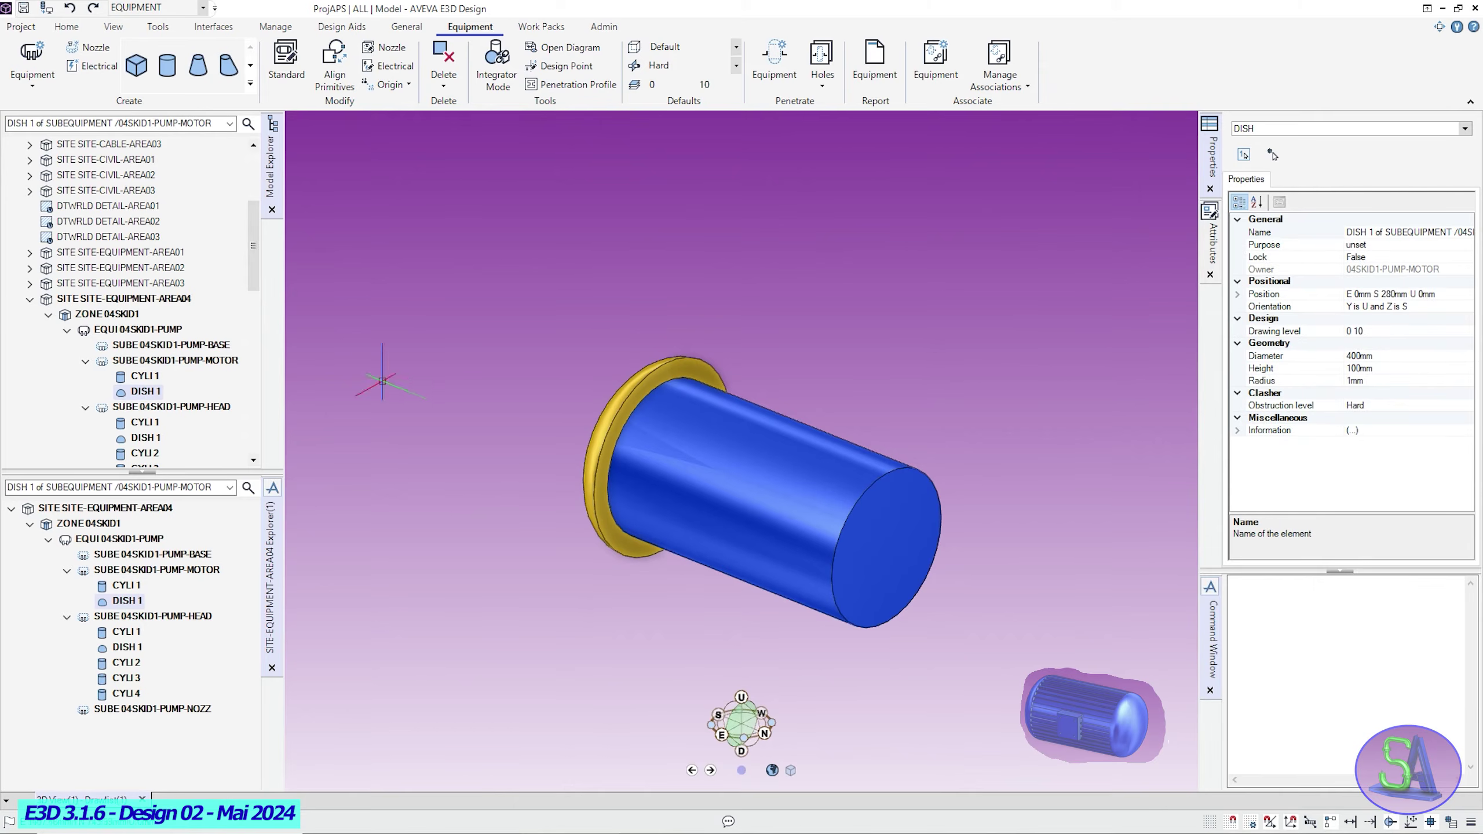
left_click(67, 26)
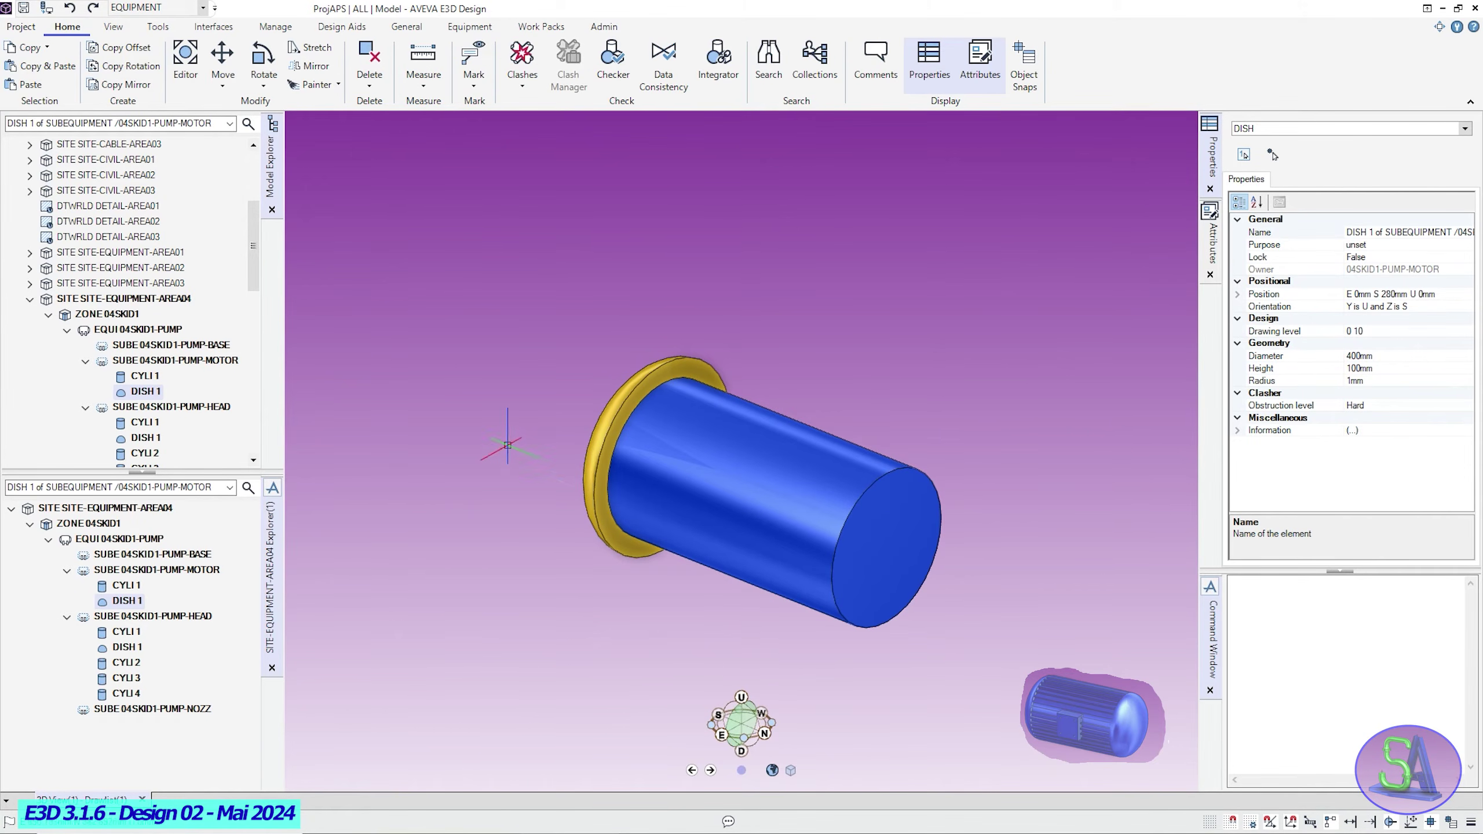
left_click(133, 86)
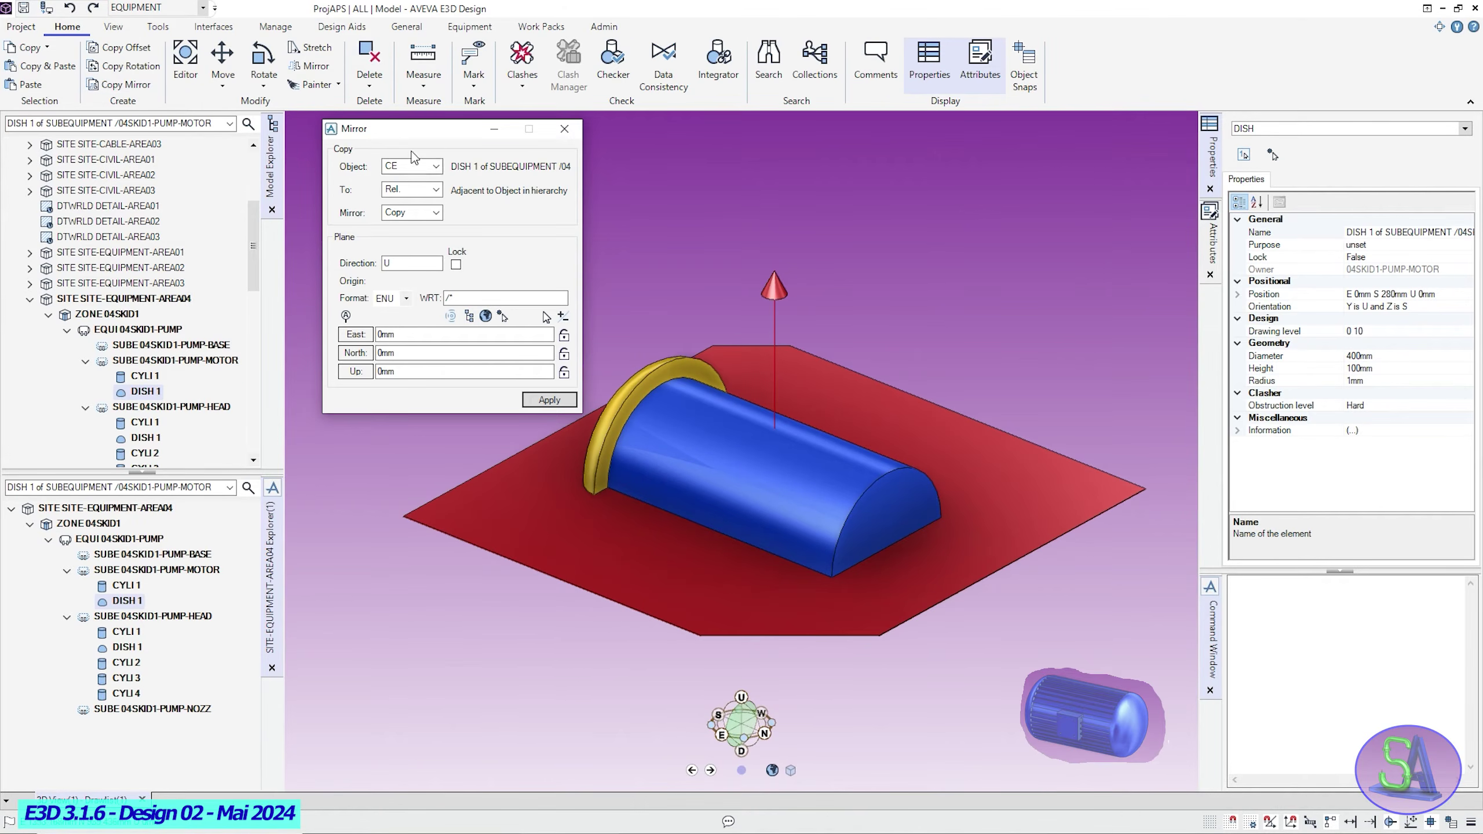
left_click_drag(433, 145, 404, 144)
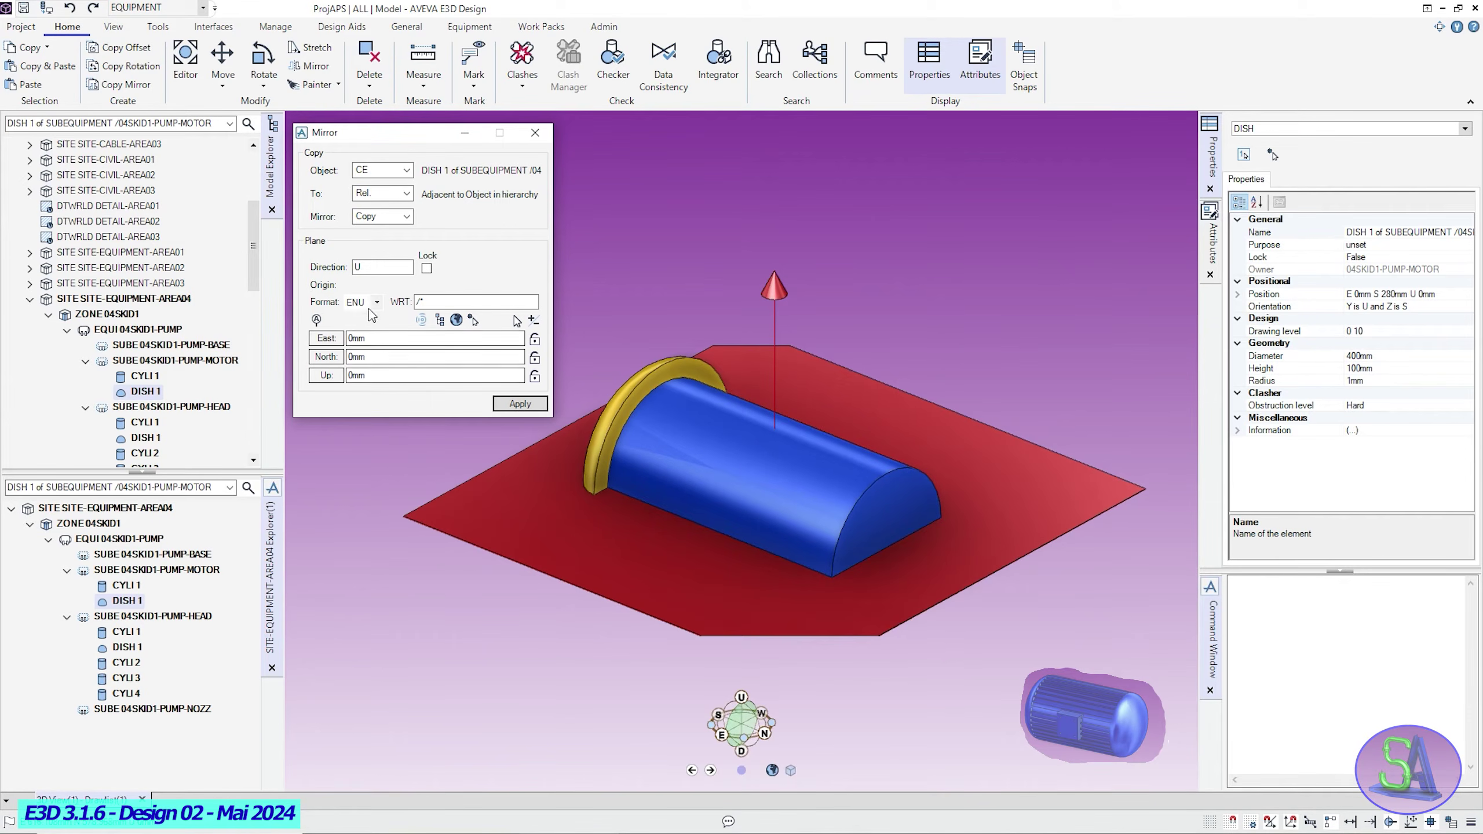
left_click(406, 217)
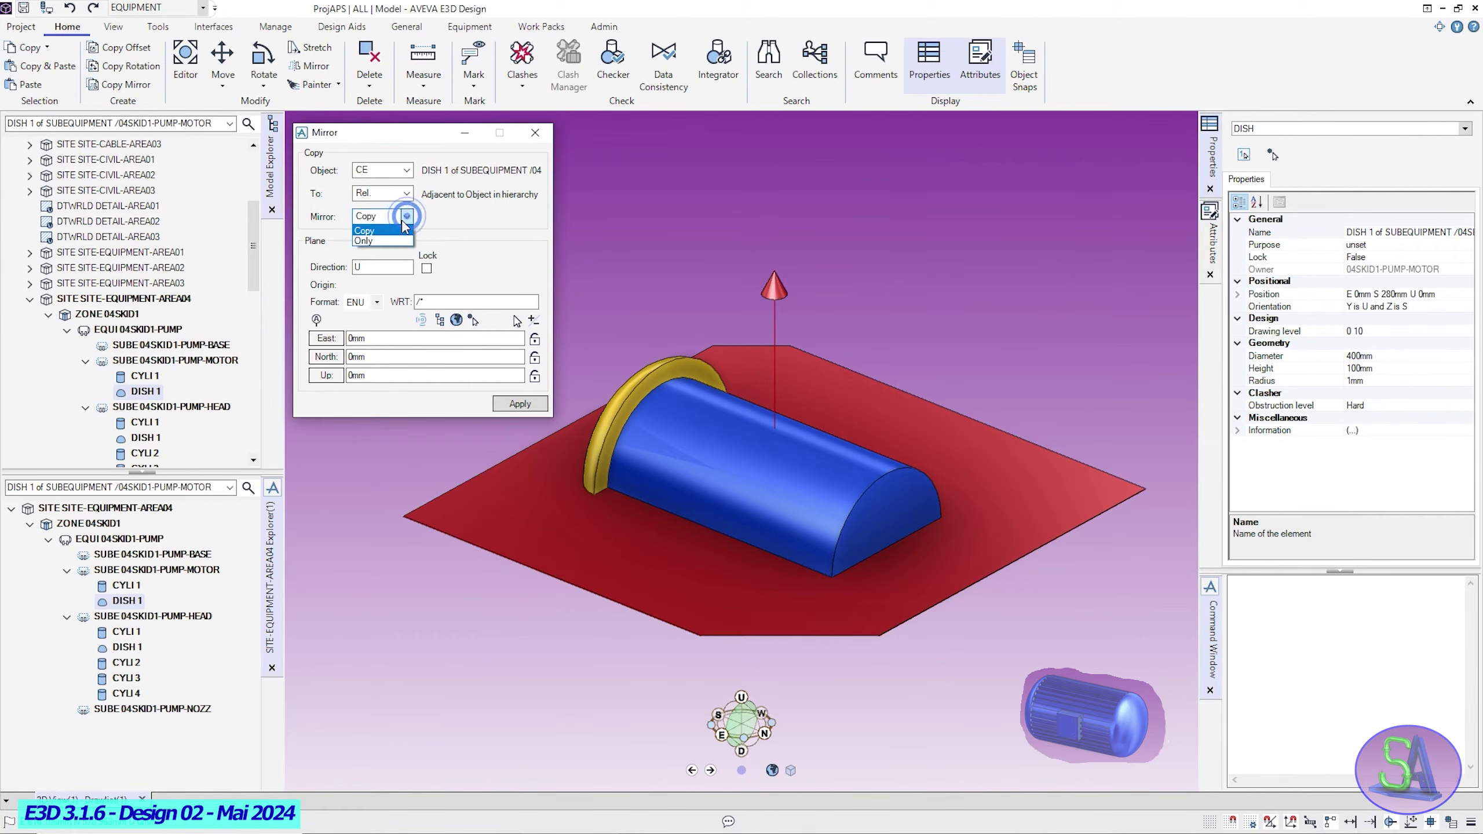
left_click(374, 230)
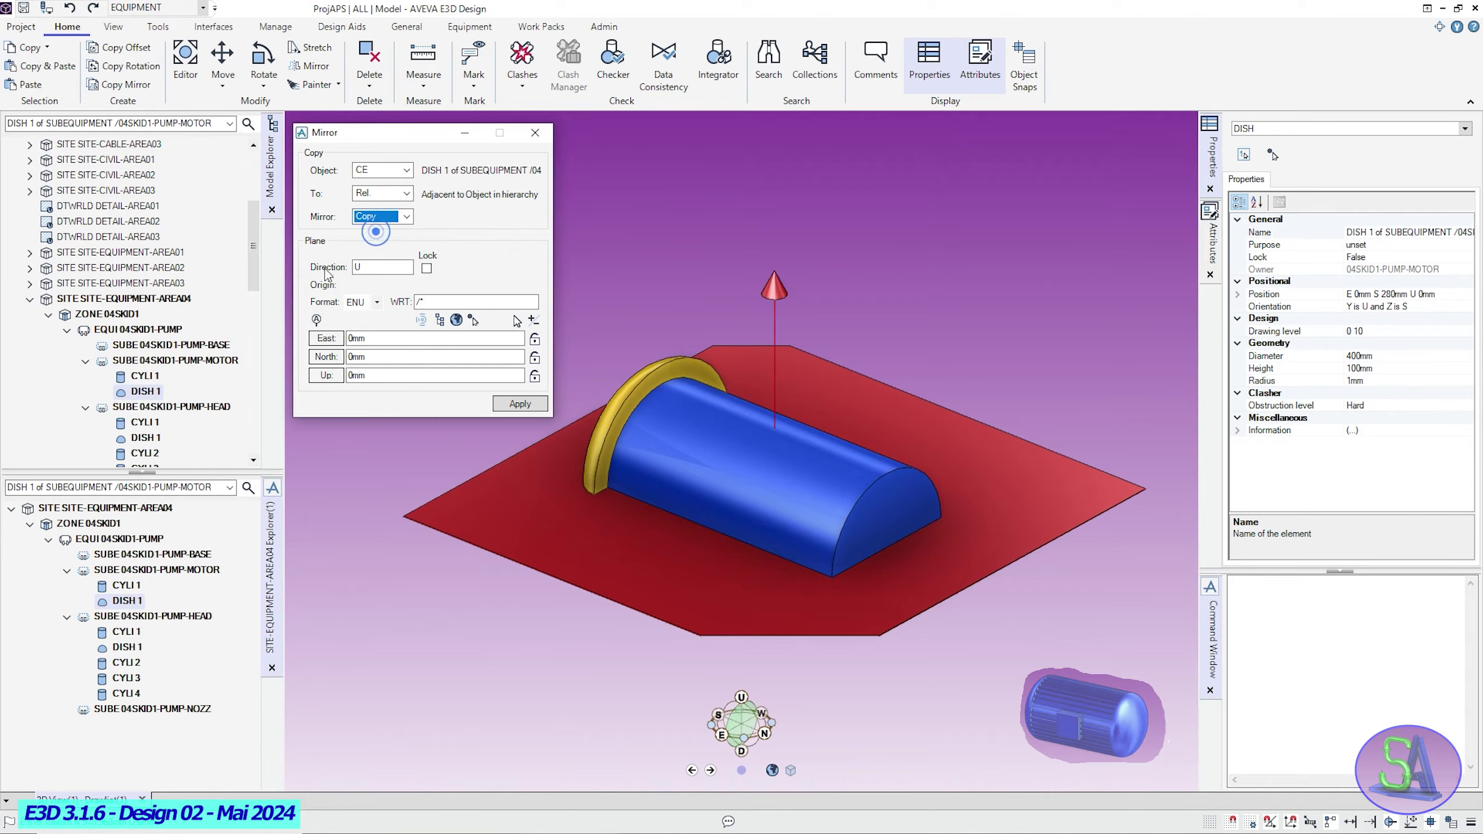
left_click(365, 266)
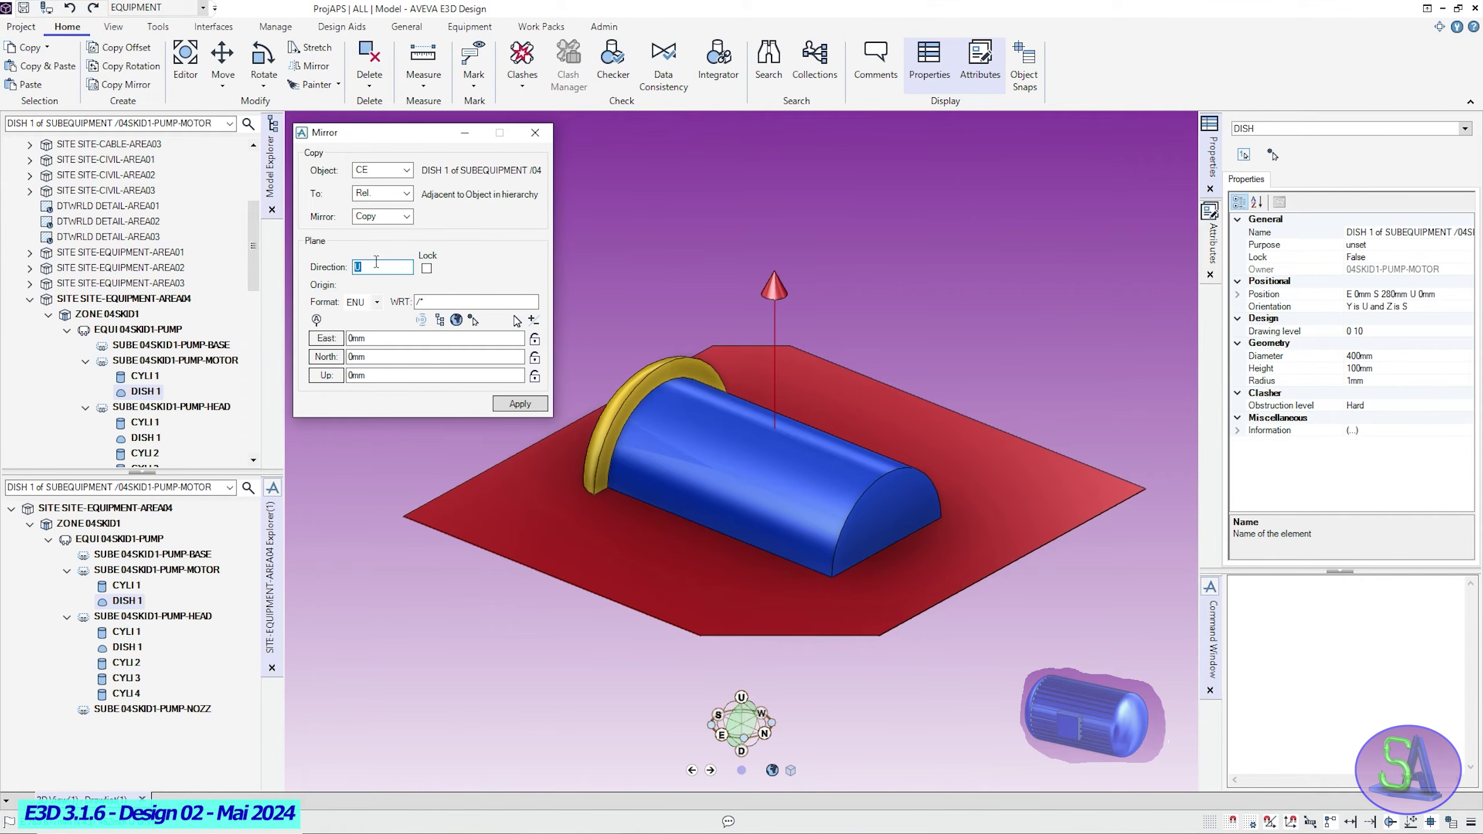
key("Return")
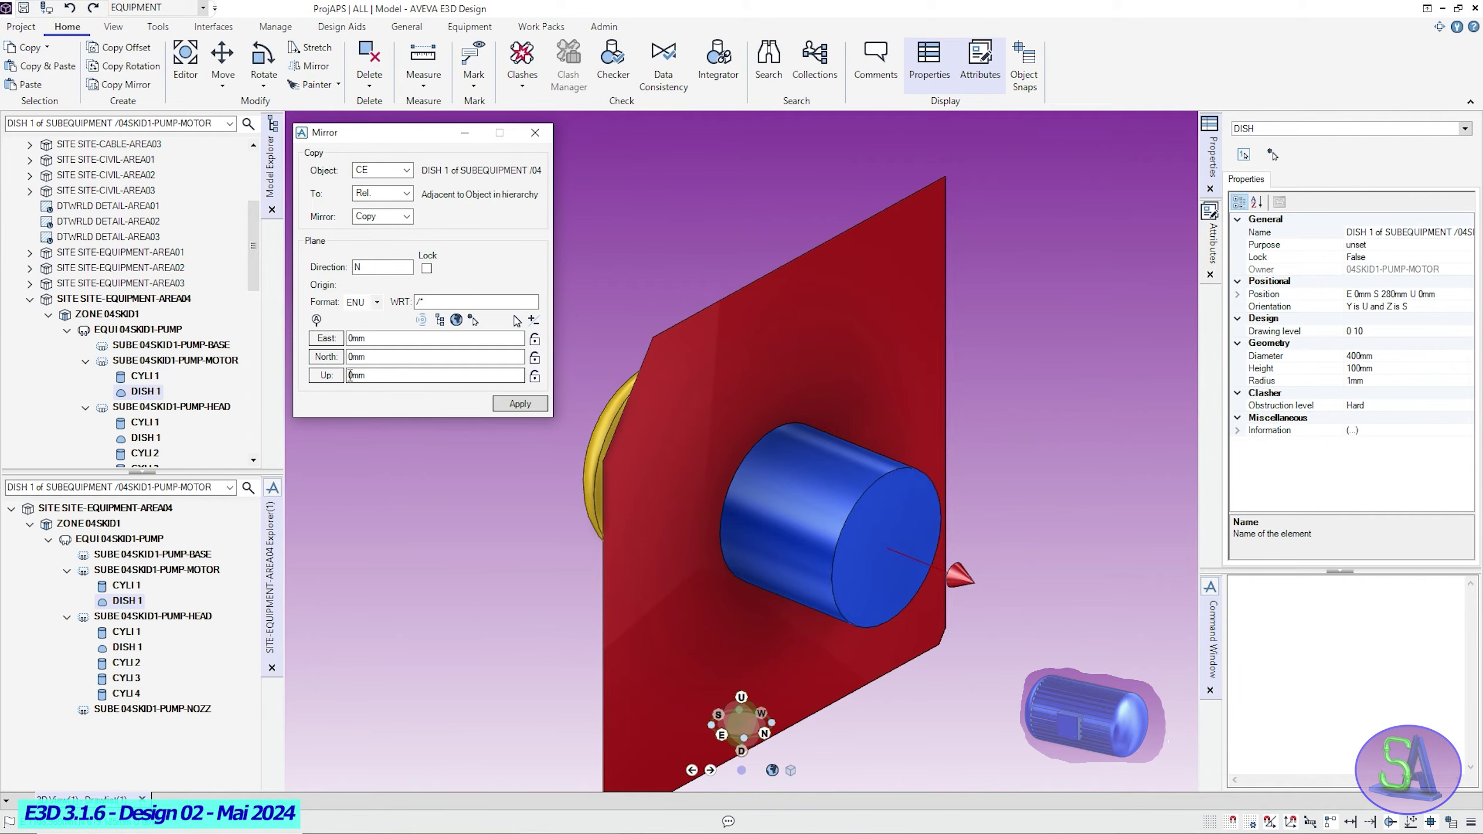
left_click(516, 404)
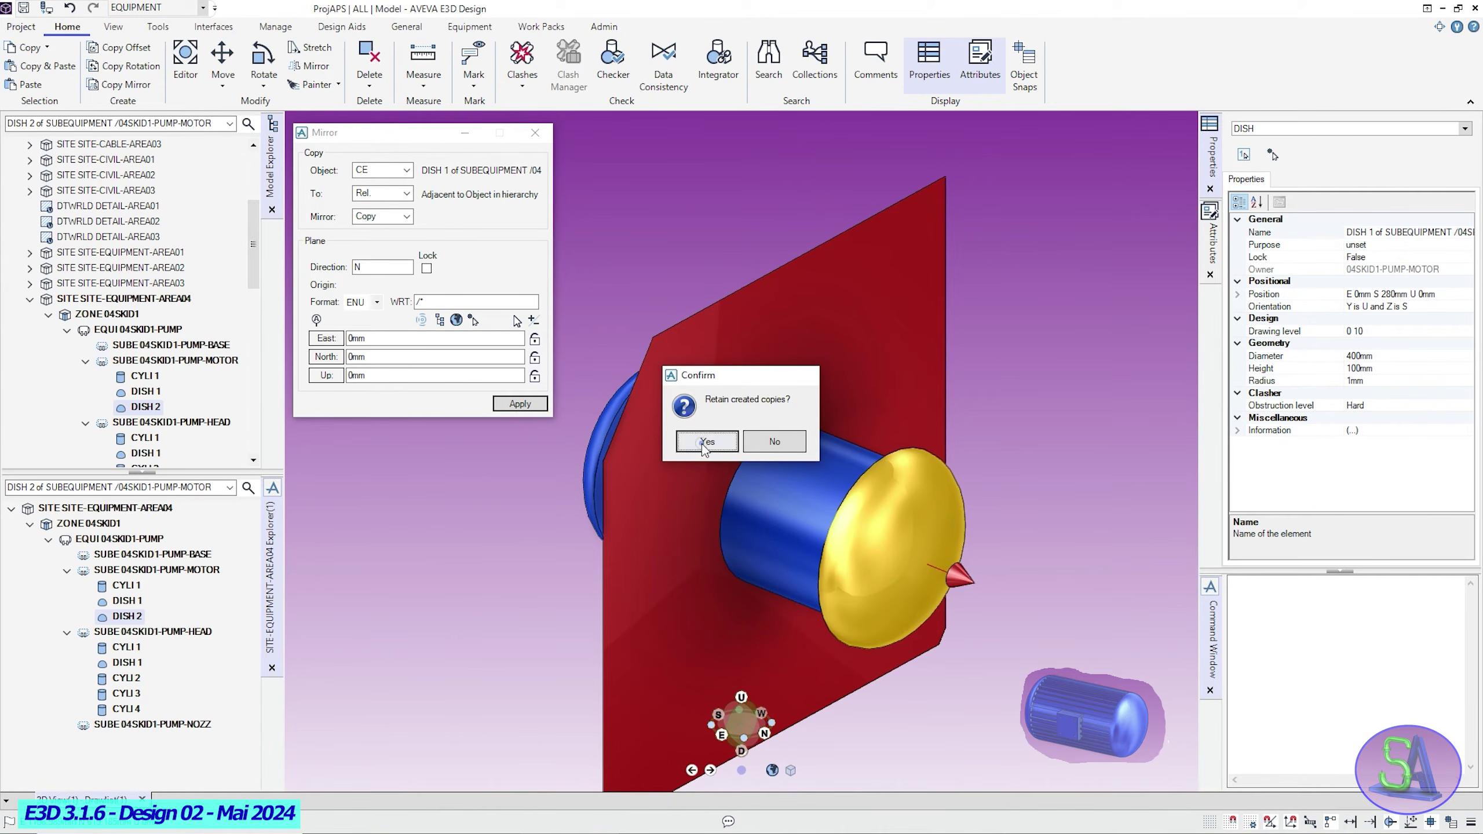
left_click(706, 442)
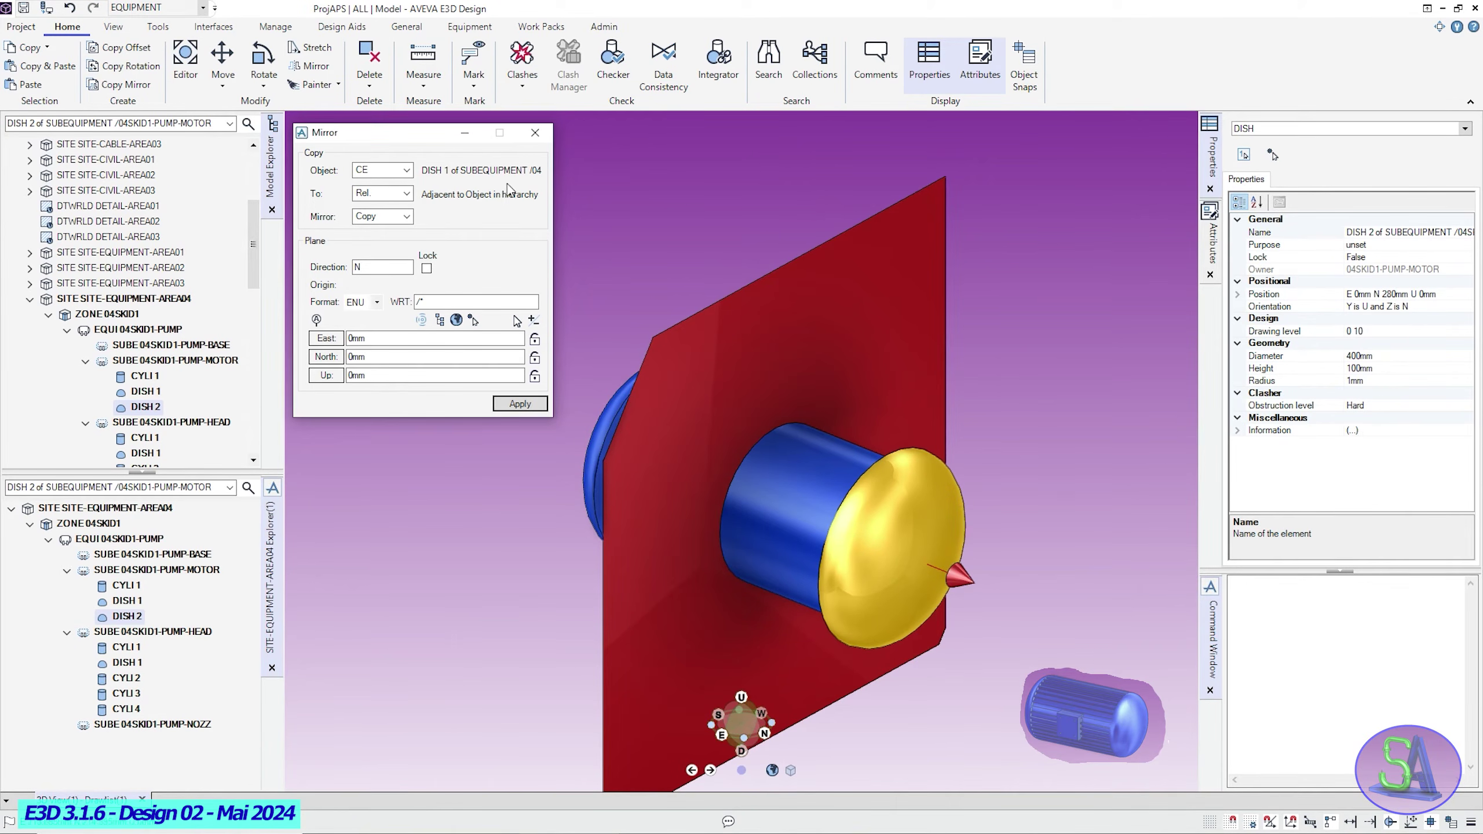
left_click(535, 133)
middle_click_drag(825, 369, 808, 387)
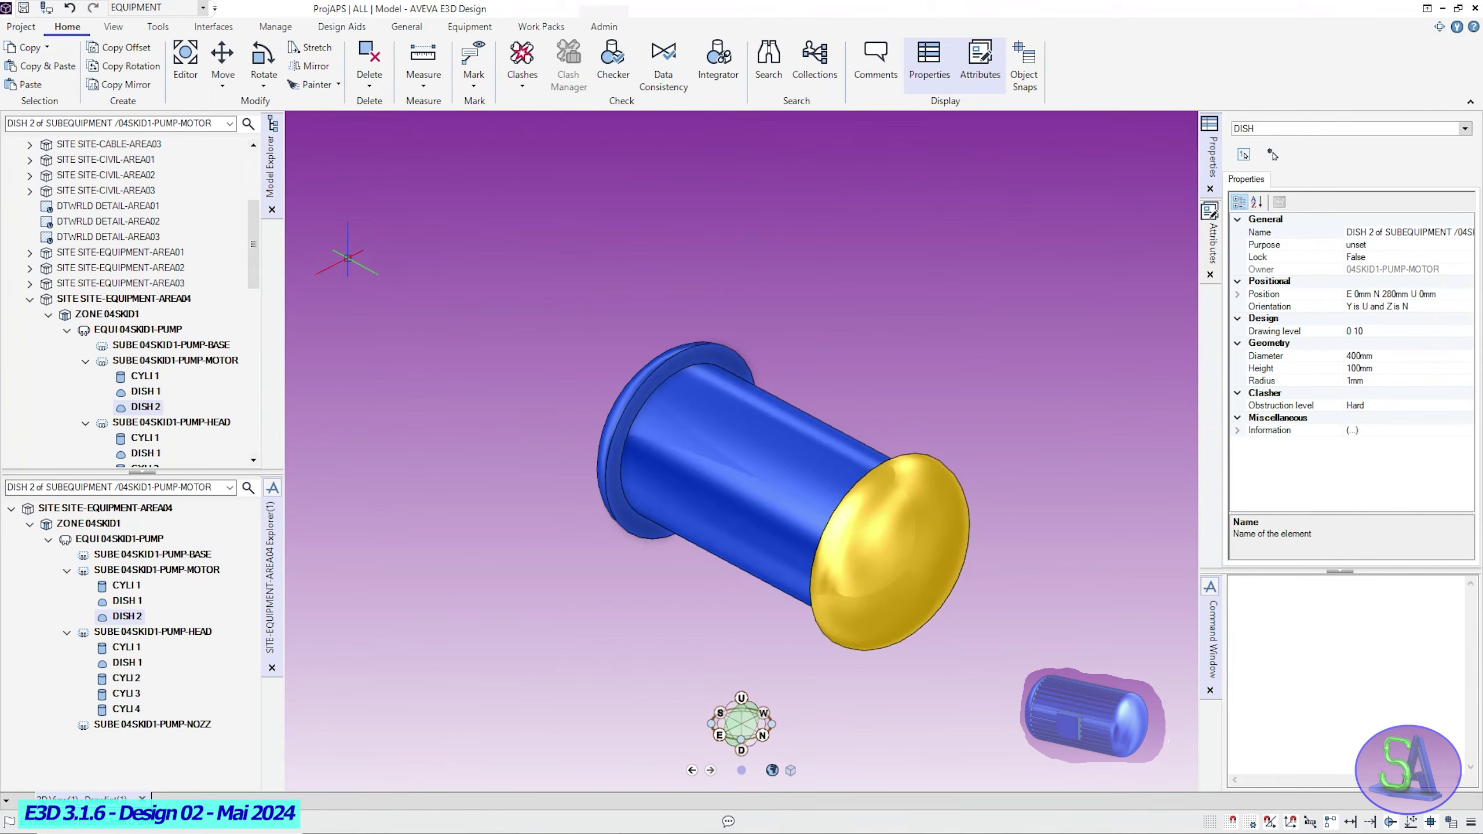
Begin a box under the motor sub-equipment using the Explicit option, with its origin at E 0, N 0, U 170 mm.
left_click(470, 26)
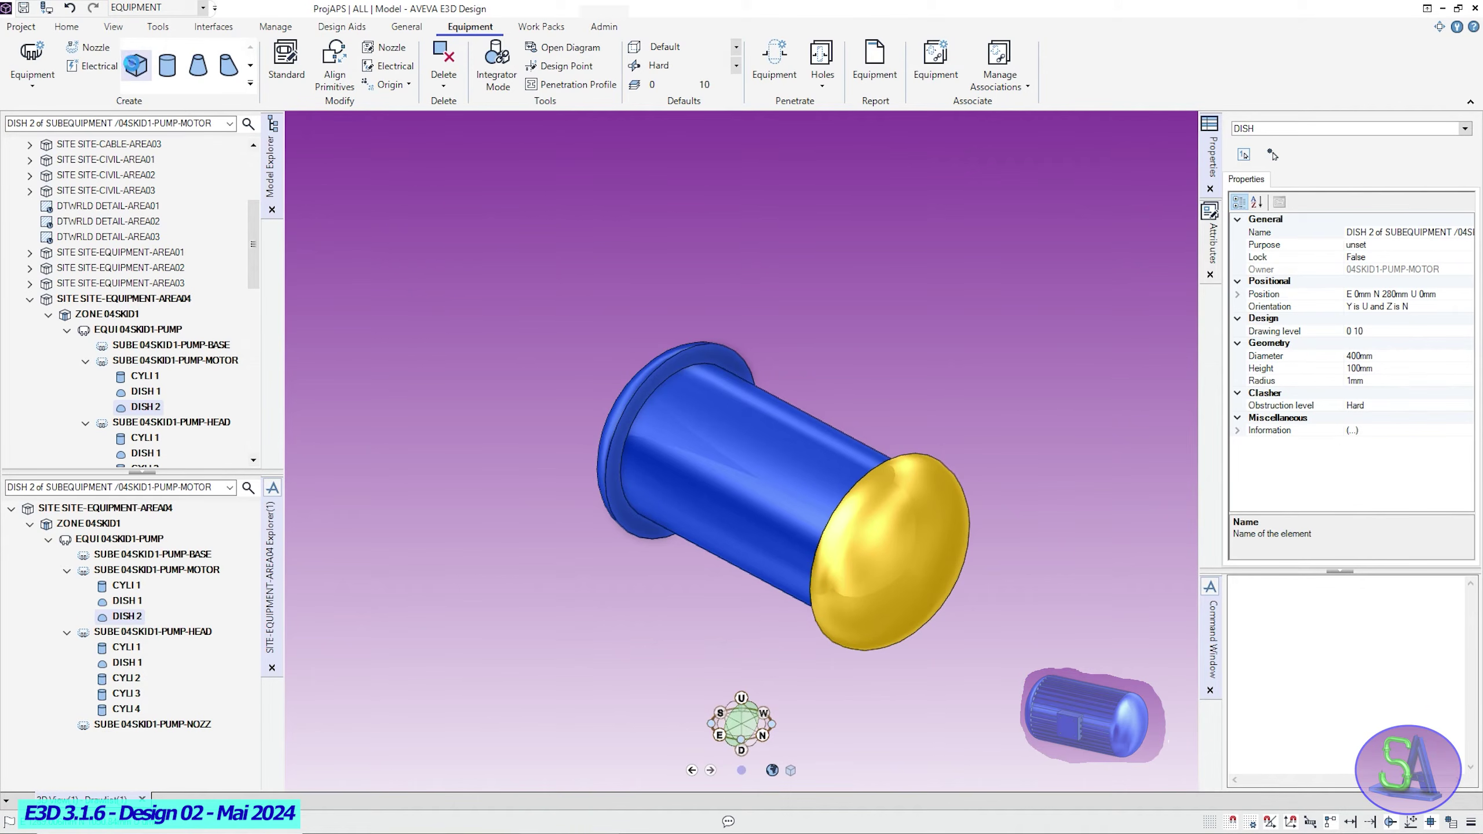
left_click(136, 65)
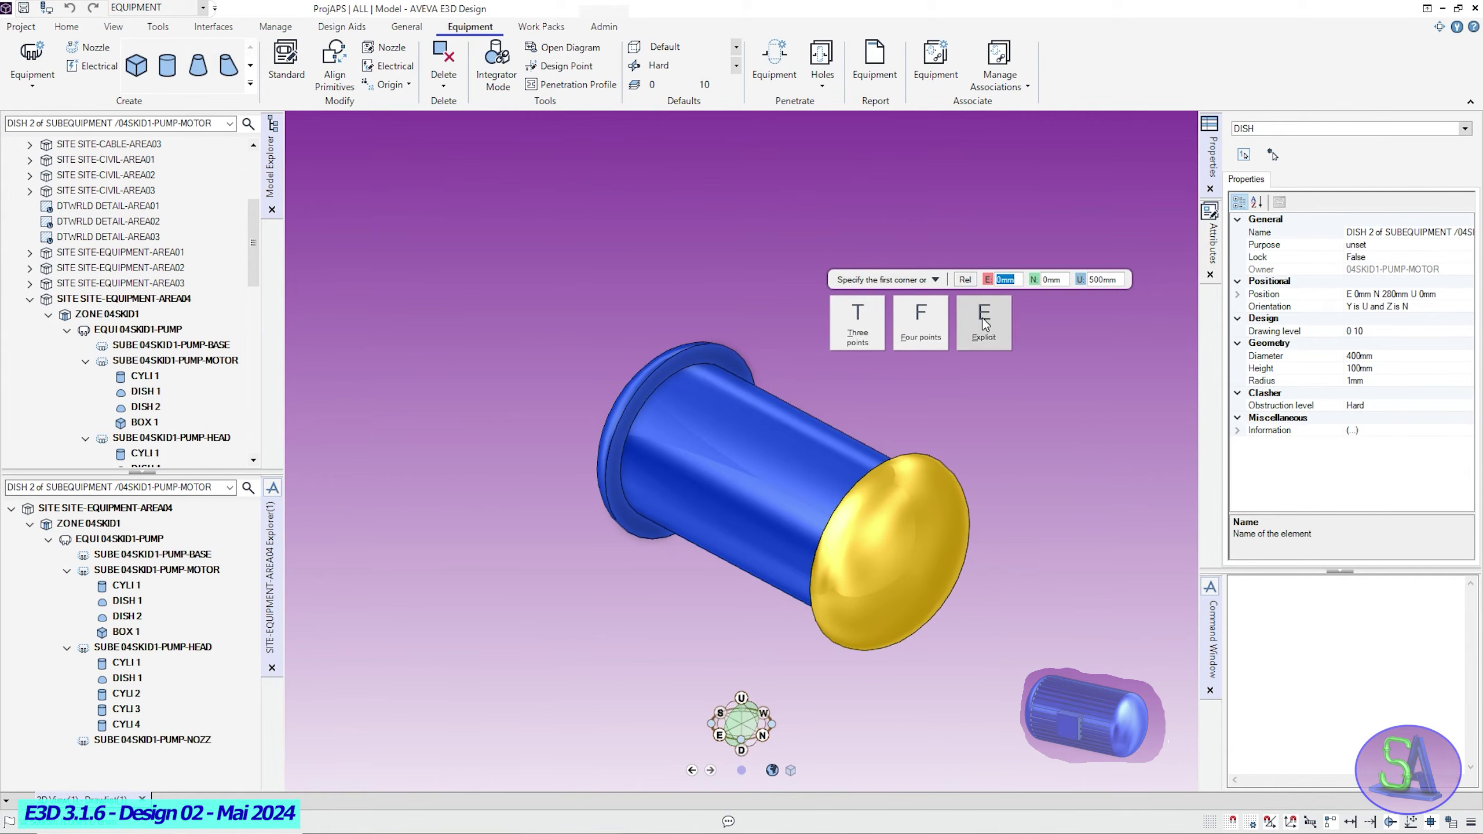
left_click(983, 318)
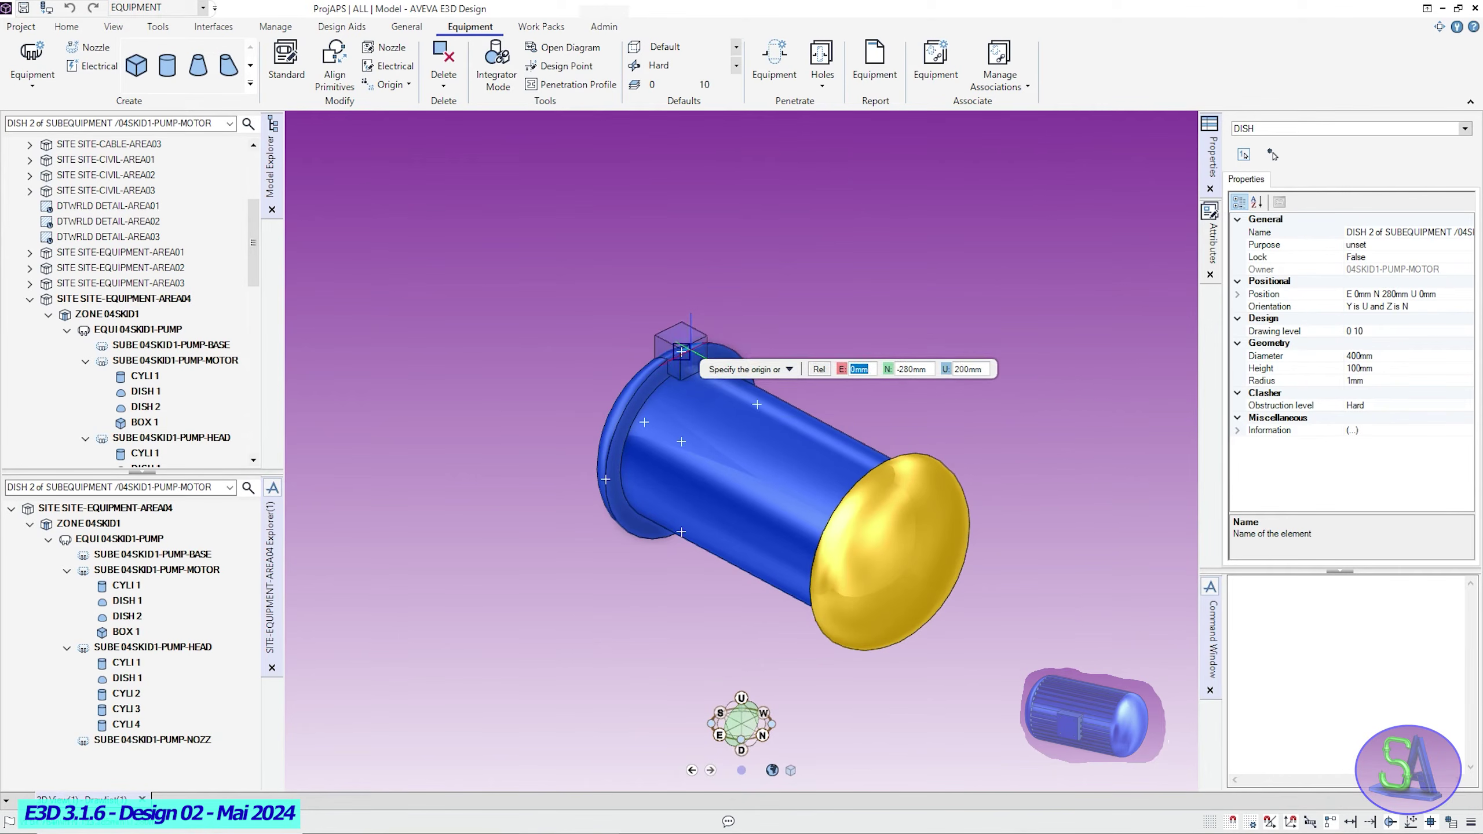
type("0")
key("Tab")
type("0")
key("Tab")
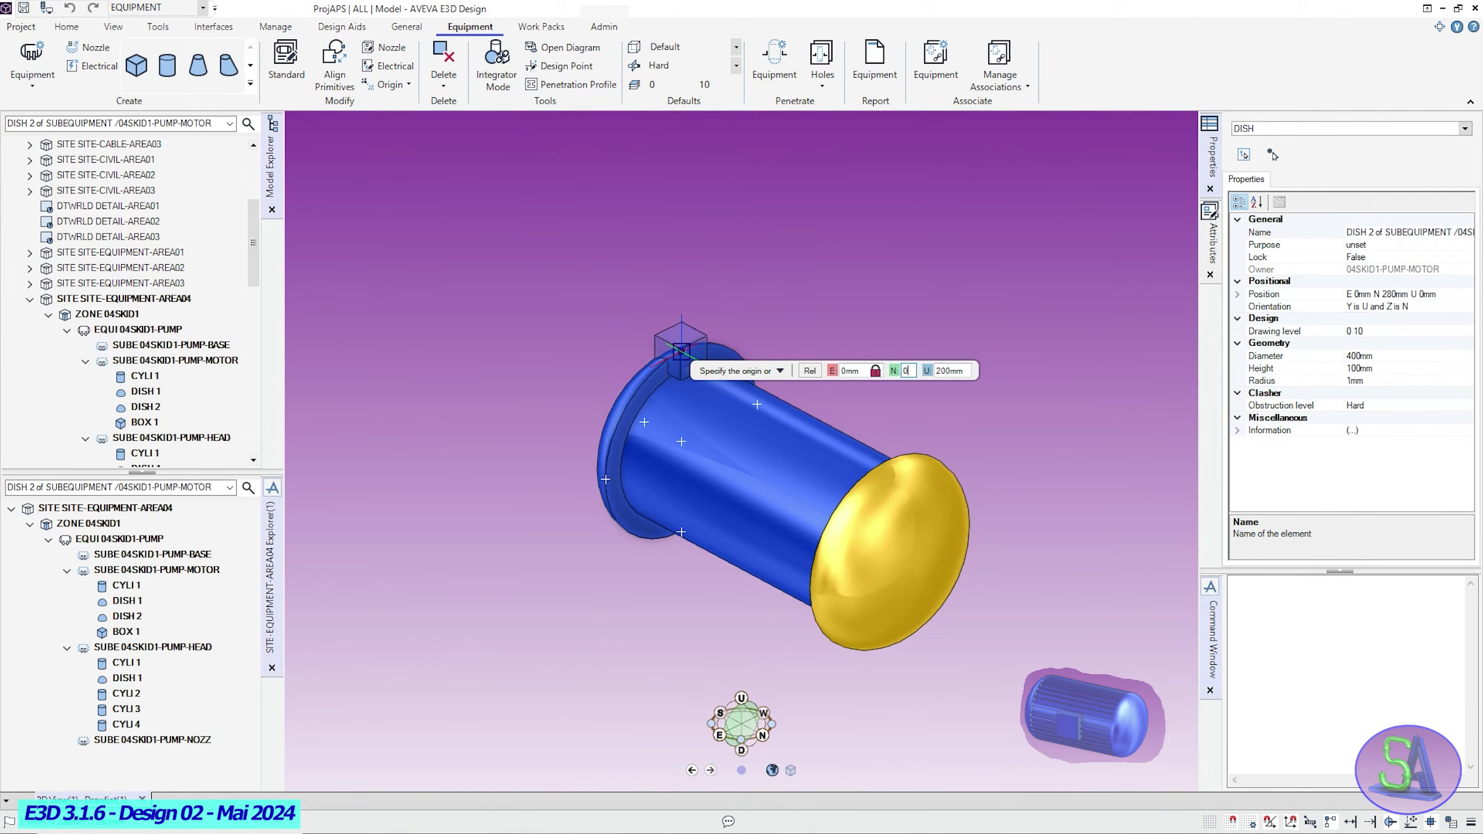
type("170")
key("Return")
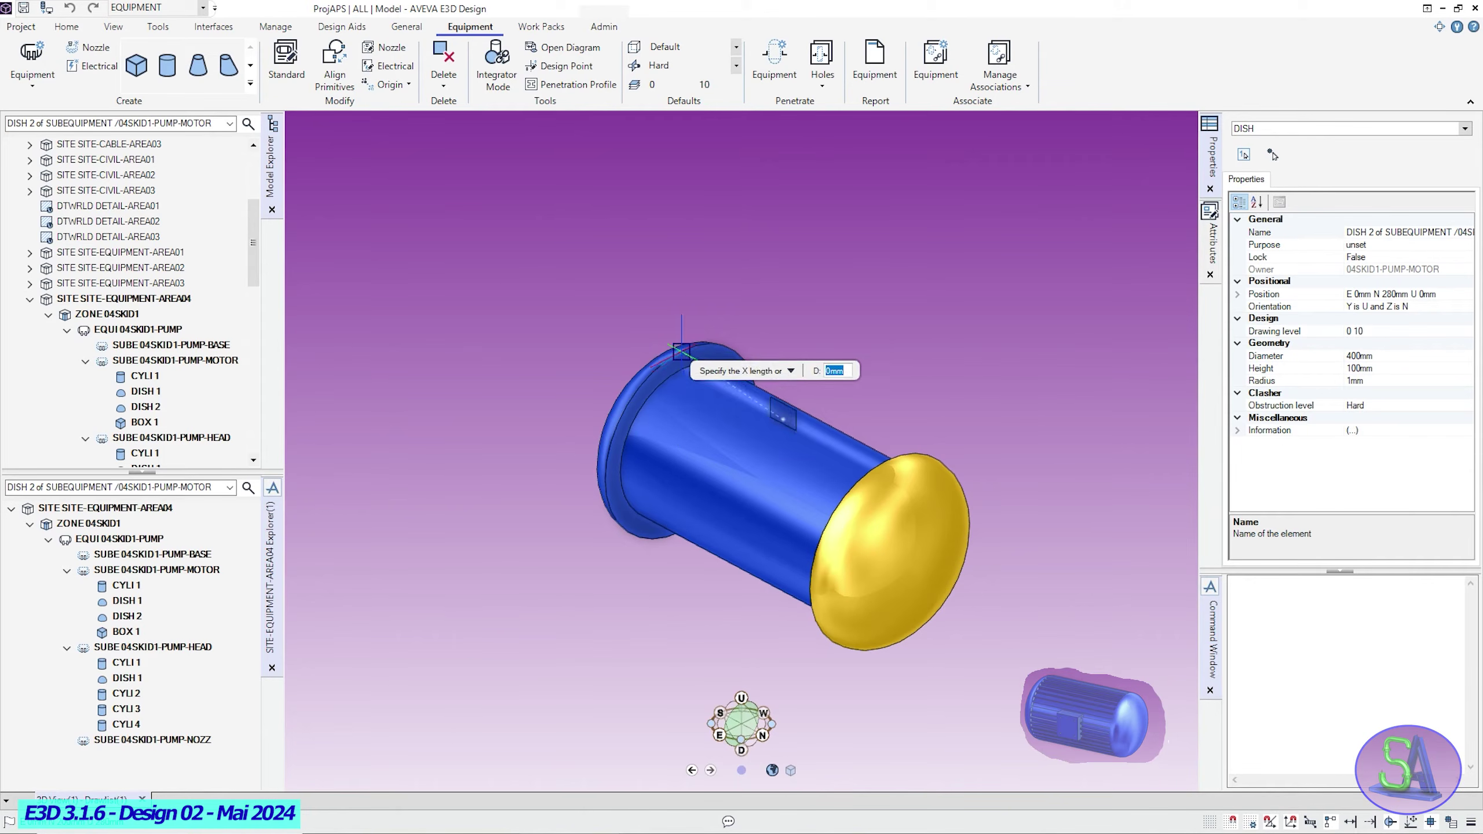
Size the cooling-fin box with X length 10 mm, Y length 60 mm and Z length 560 mm.
type("10")
key("Return")
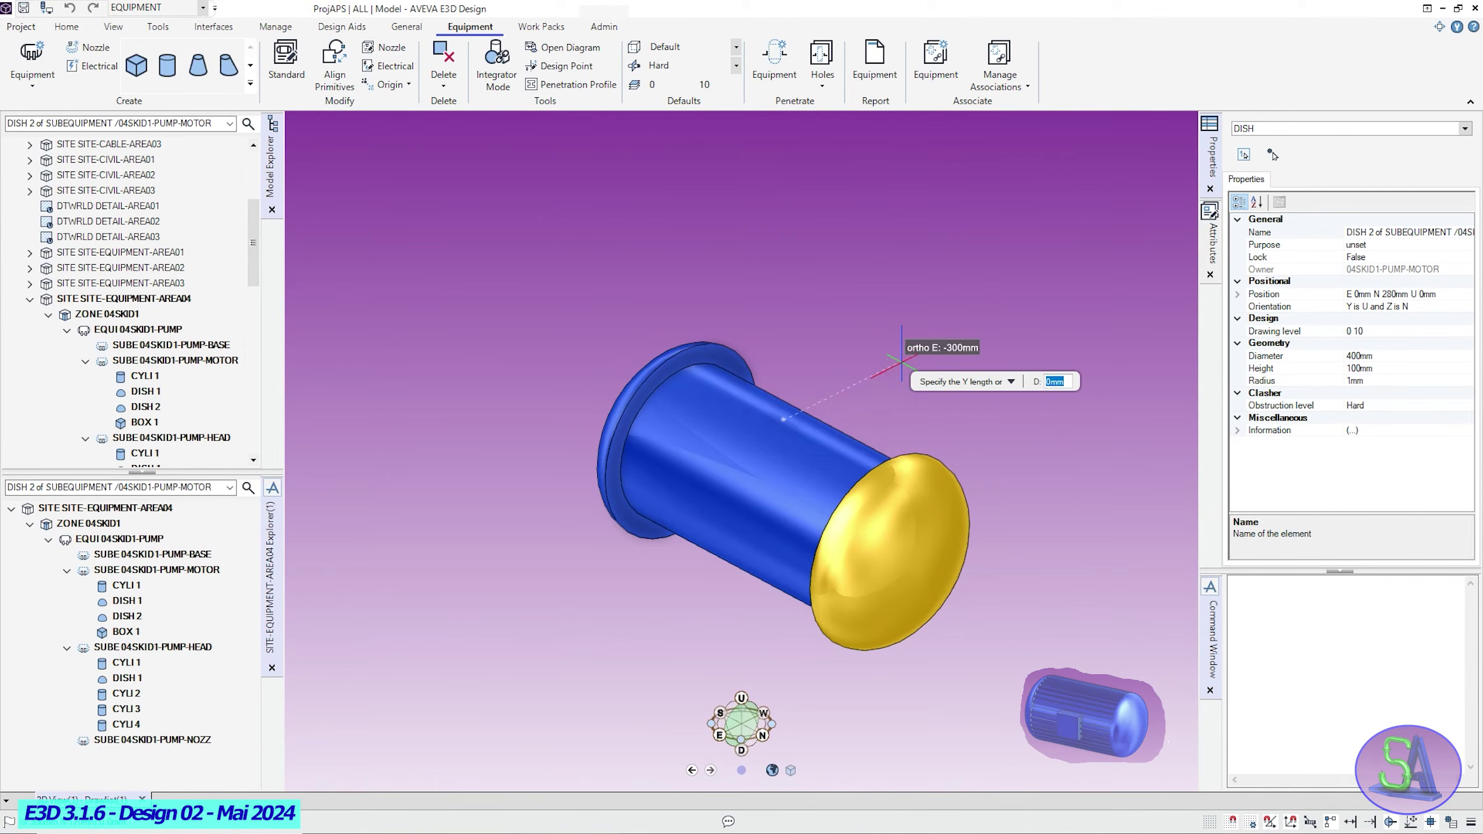
type("60")
key("Return")
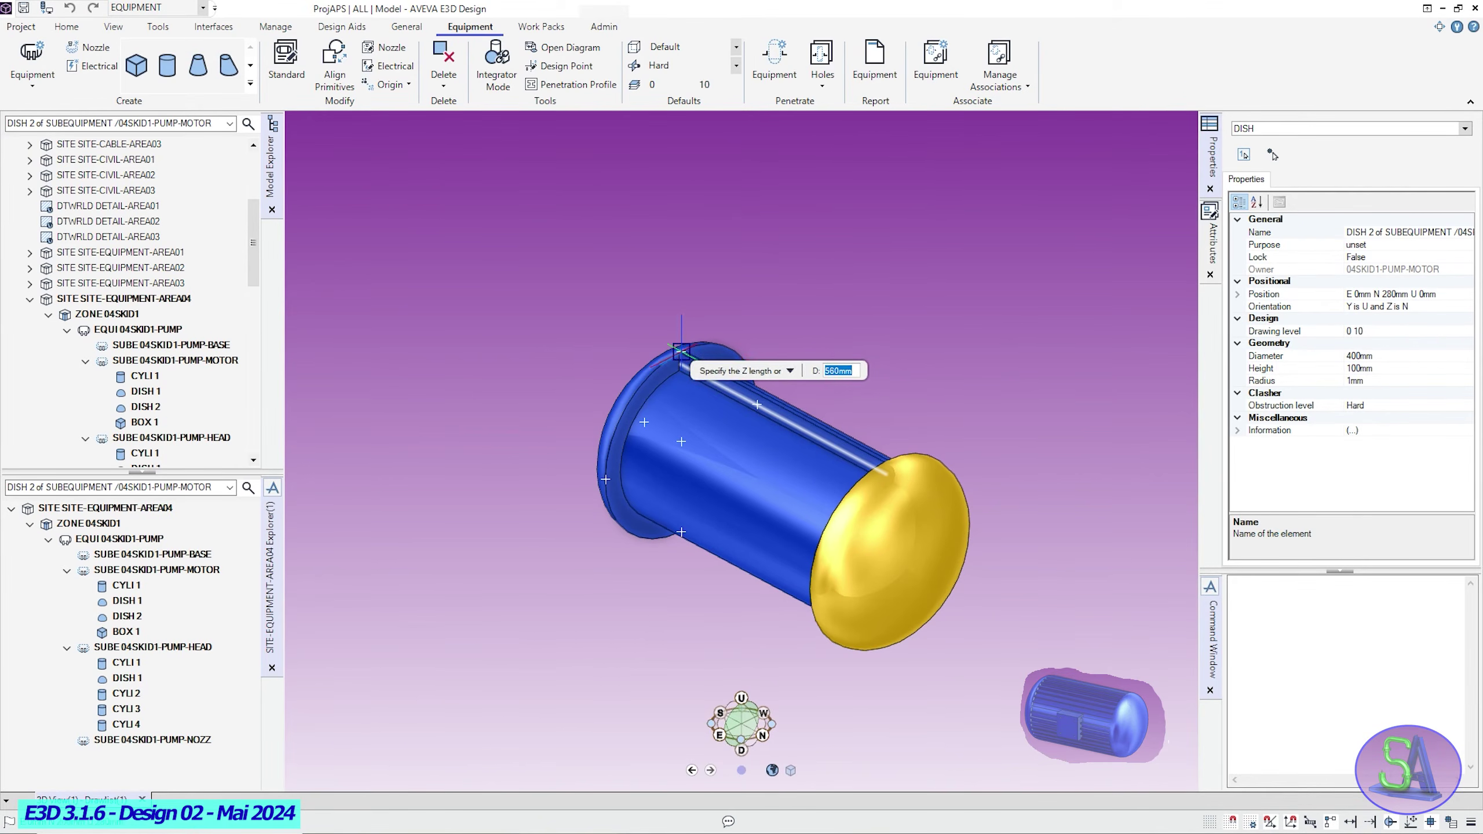
left_click(681, 442)
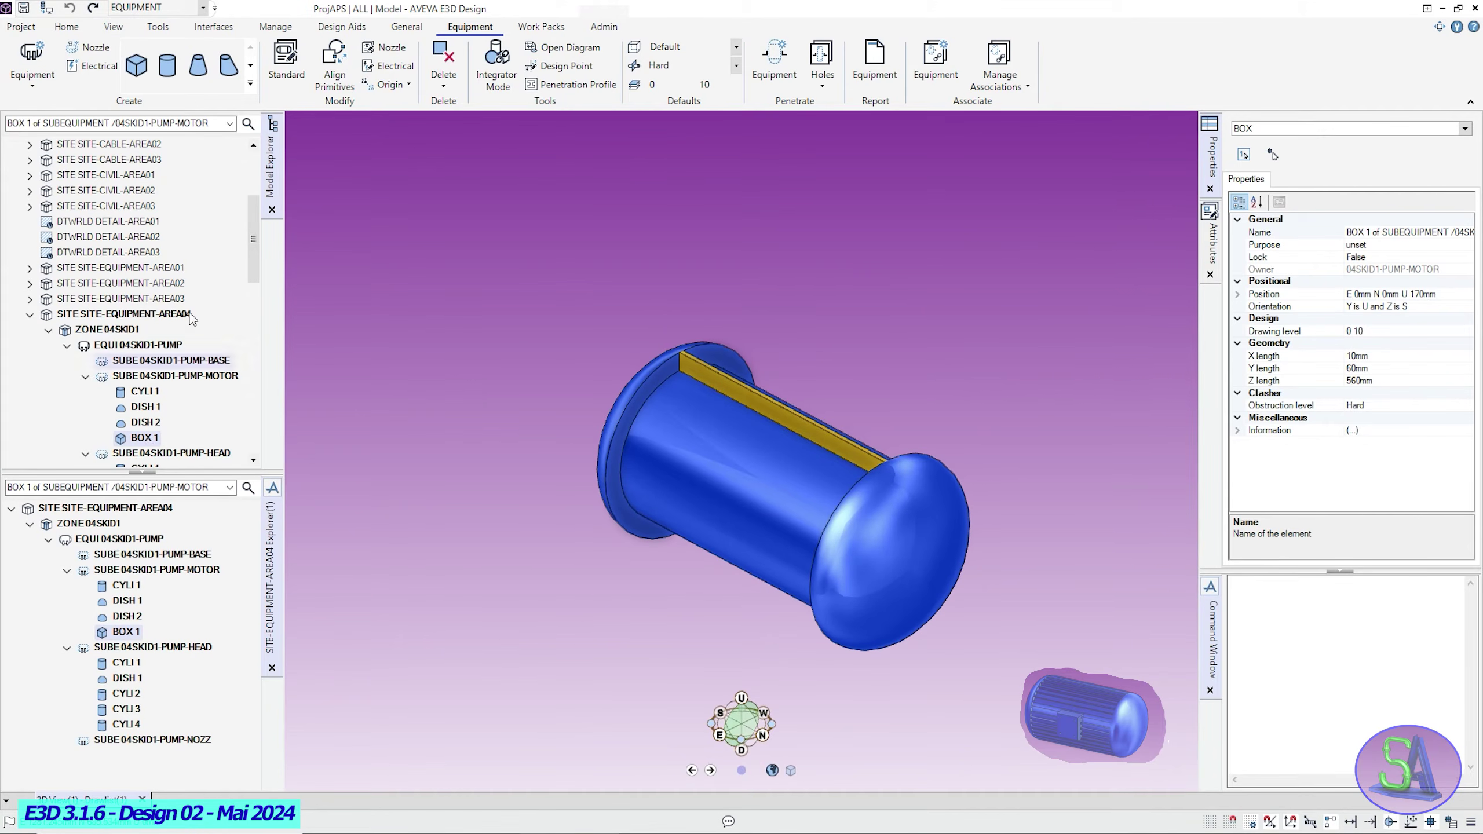
Copy and rotate the fin box 35 times at 10 degrees about direction N through E 0, N 0, U 0, and retain the copies.
left_click(68, 26)
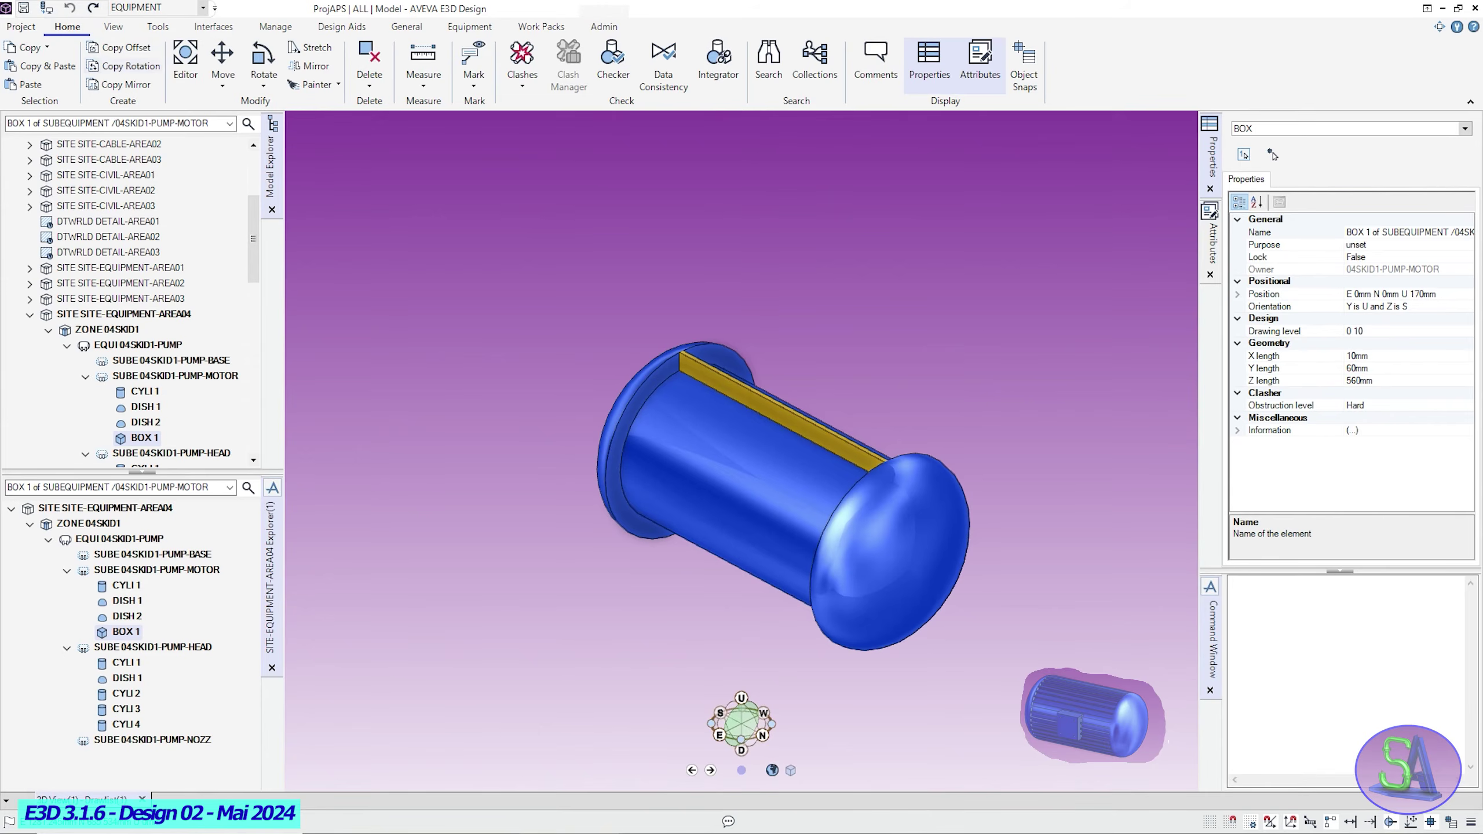
left_click(139, 71)
left_click_drag(457, 169, 443, 226)
double_click(394, 300)
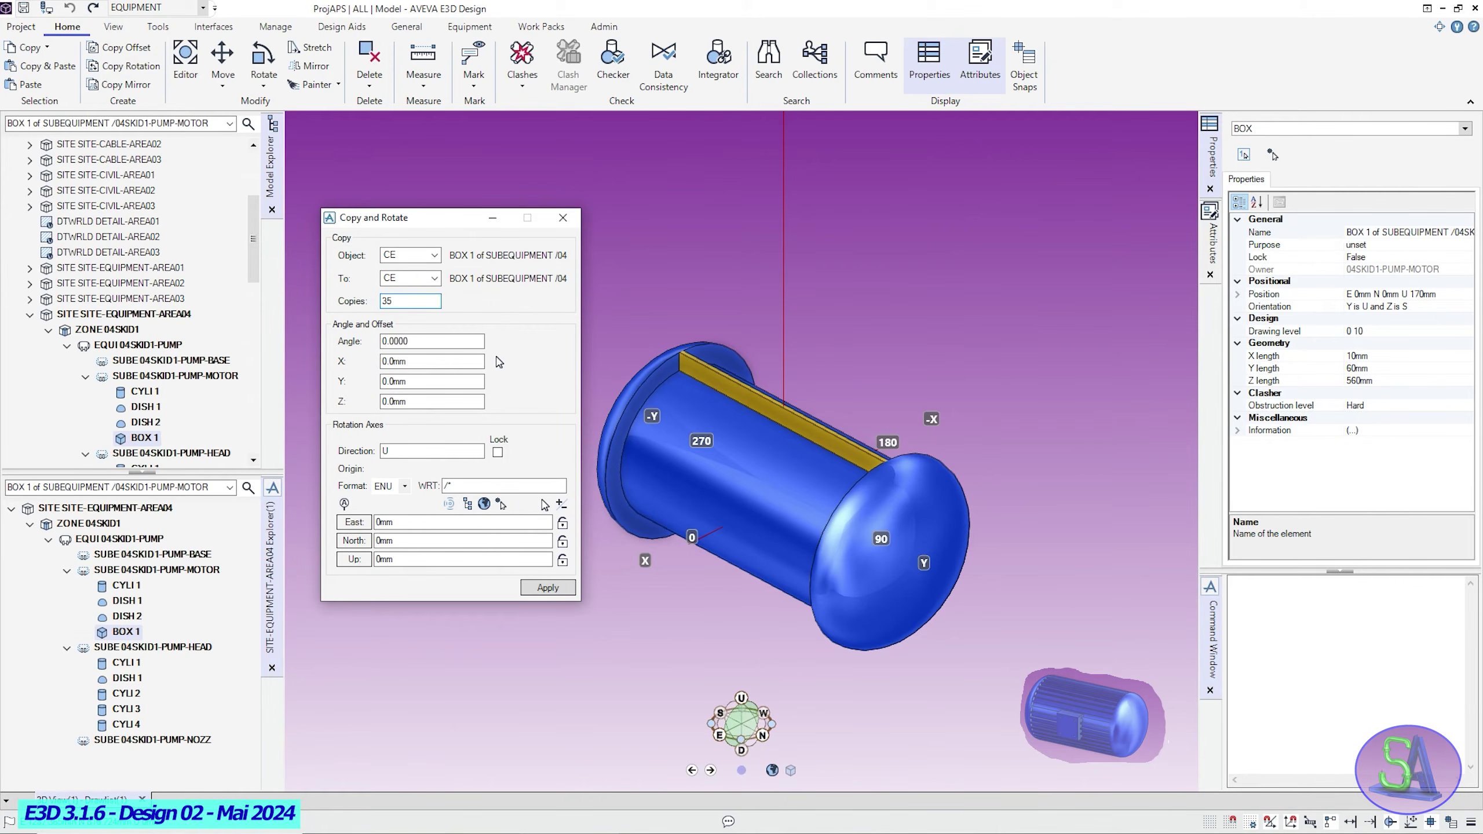
double_click(426, 340)
key("Tab")
double_click(398, 451)
type("N")
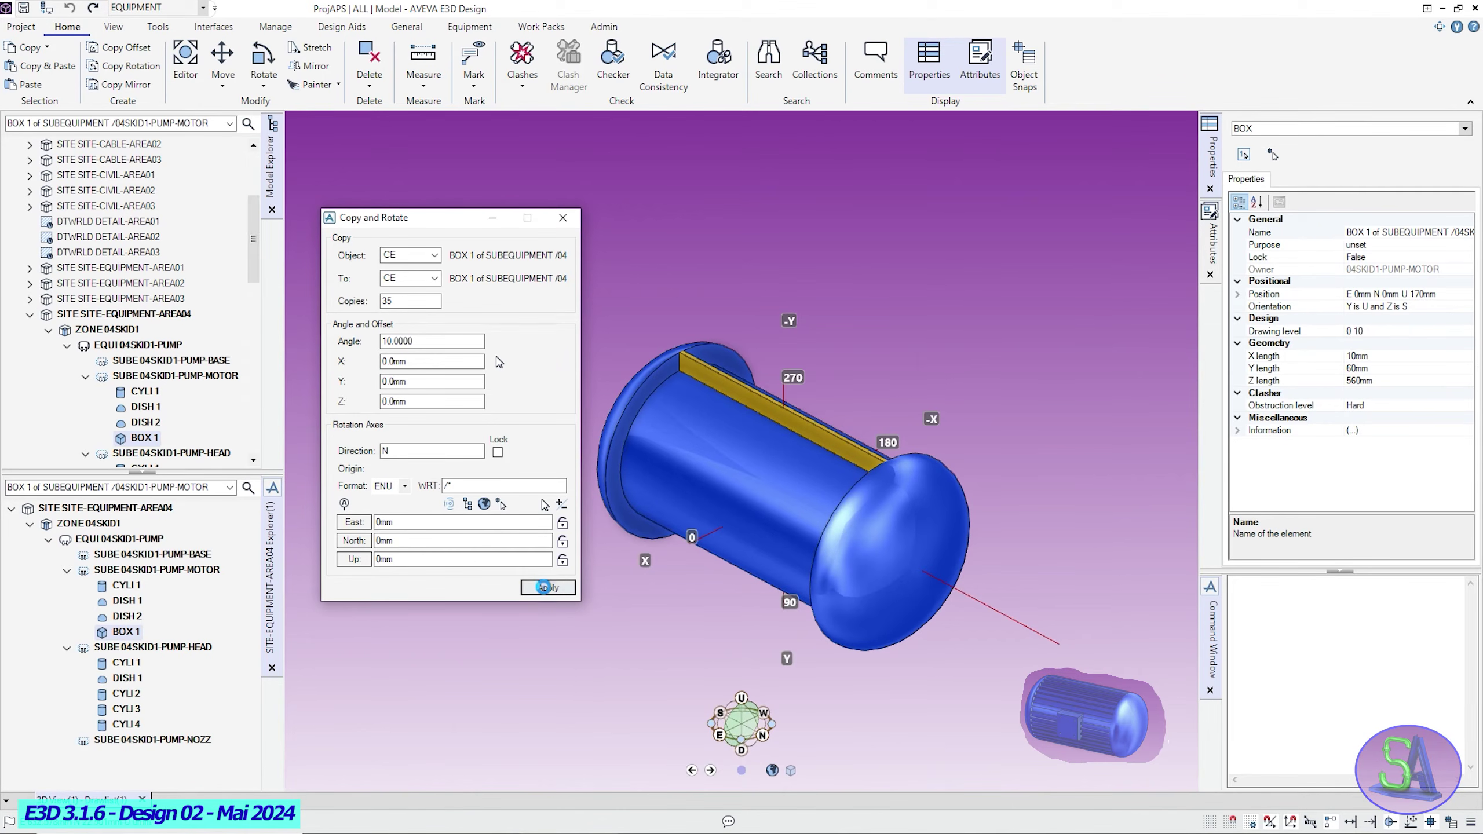
left_click(545, 587)
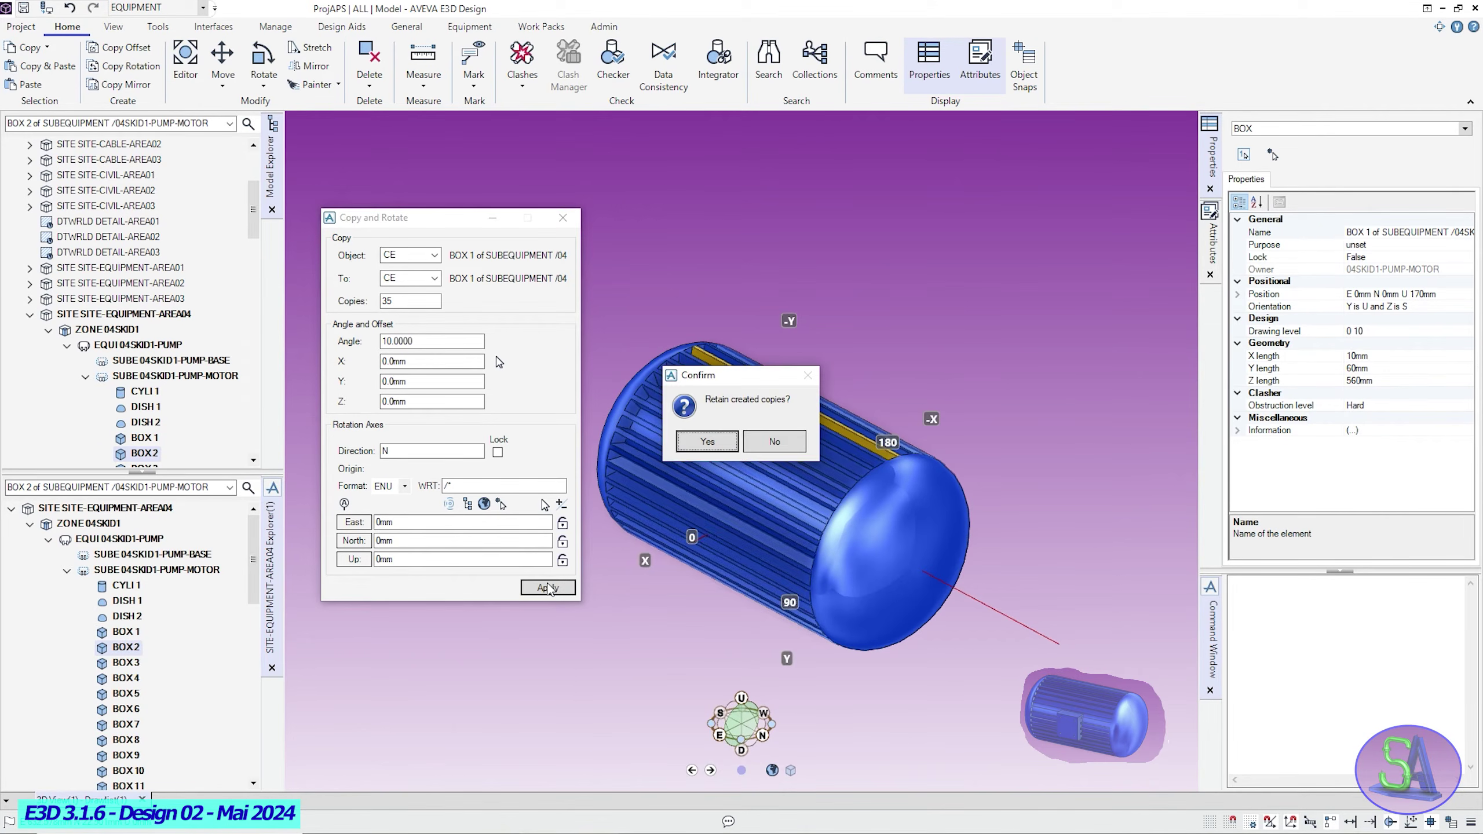
left_click_drag(772, 379, 981, 223)
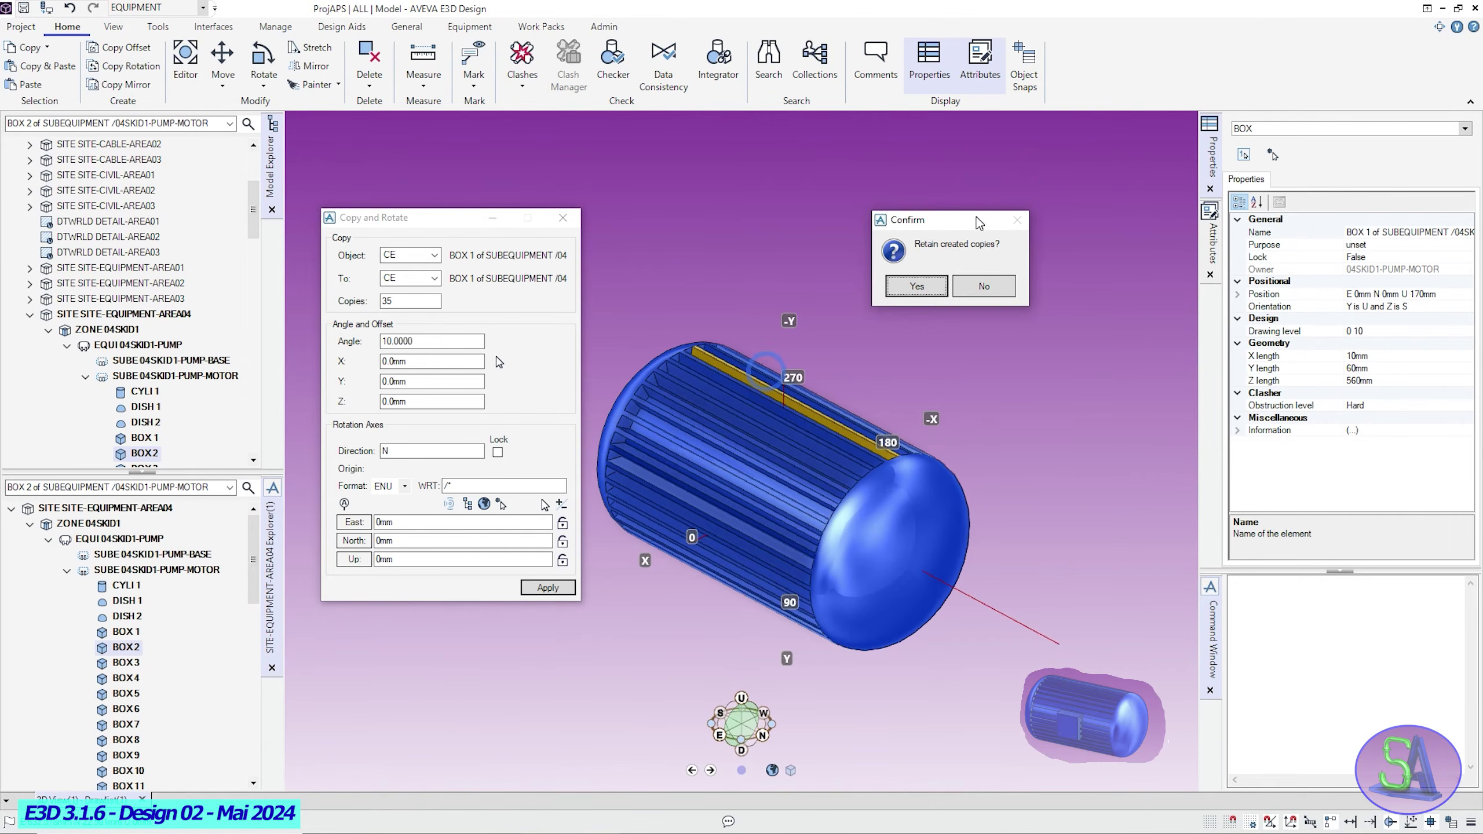
left_click(909, 288)
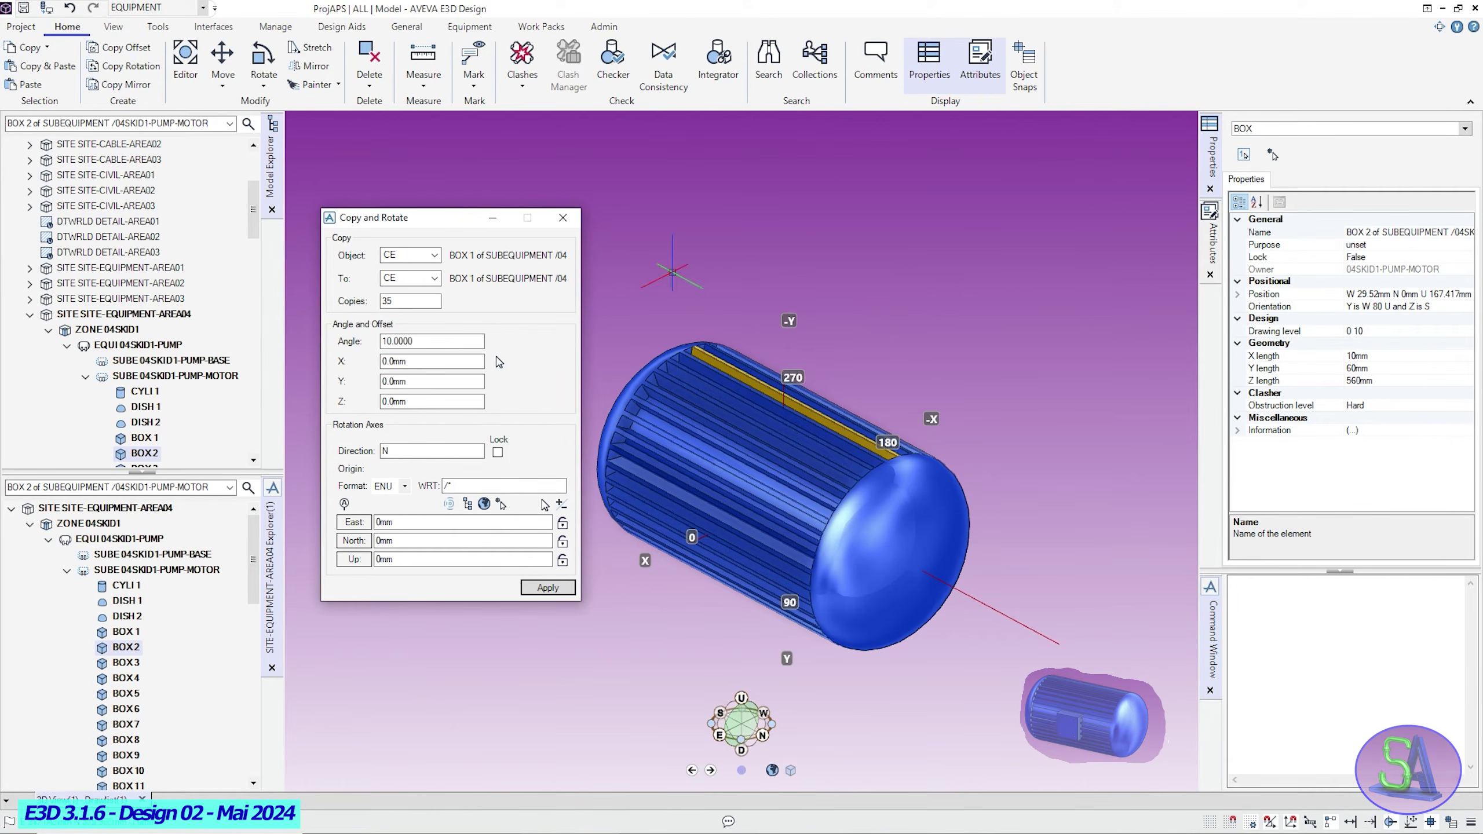
left_click(562, 221)
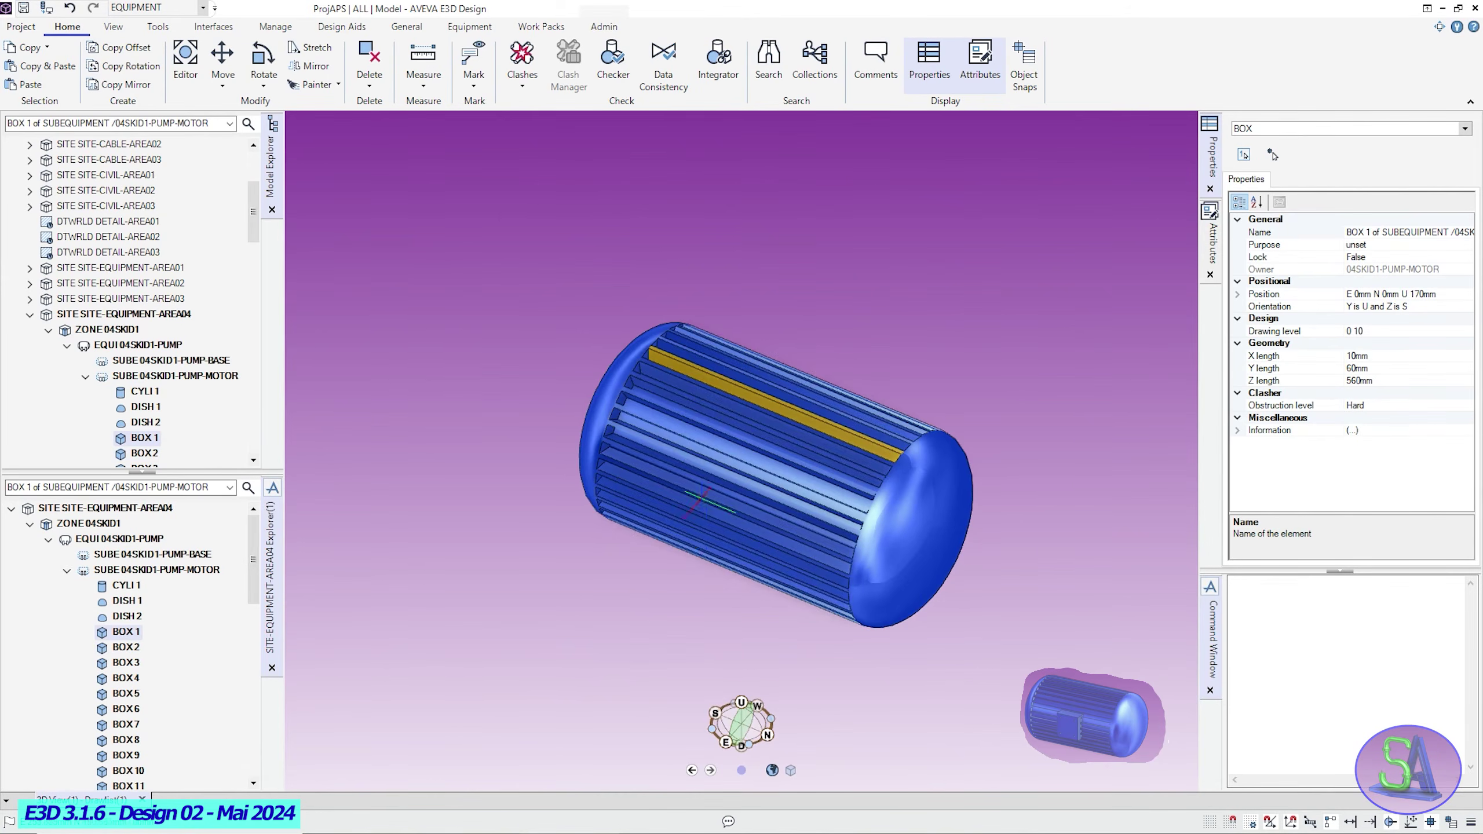
Begin a terminal box on the motor's side using the Explicit option, with its origin at E -175 mm, N 0, U 0.
mouse_move(722, 519)
middle_mouse_down()
mouse_move(829, 468)
mouse_move(695, 526)
mouse_move(736, 520)
middle_mouse_up()
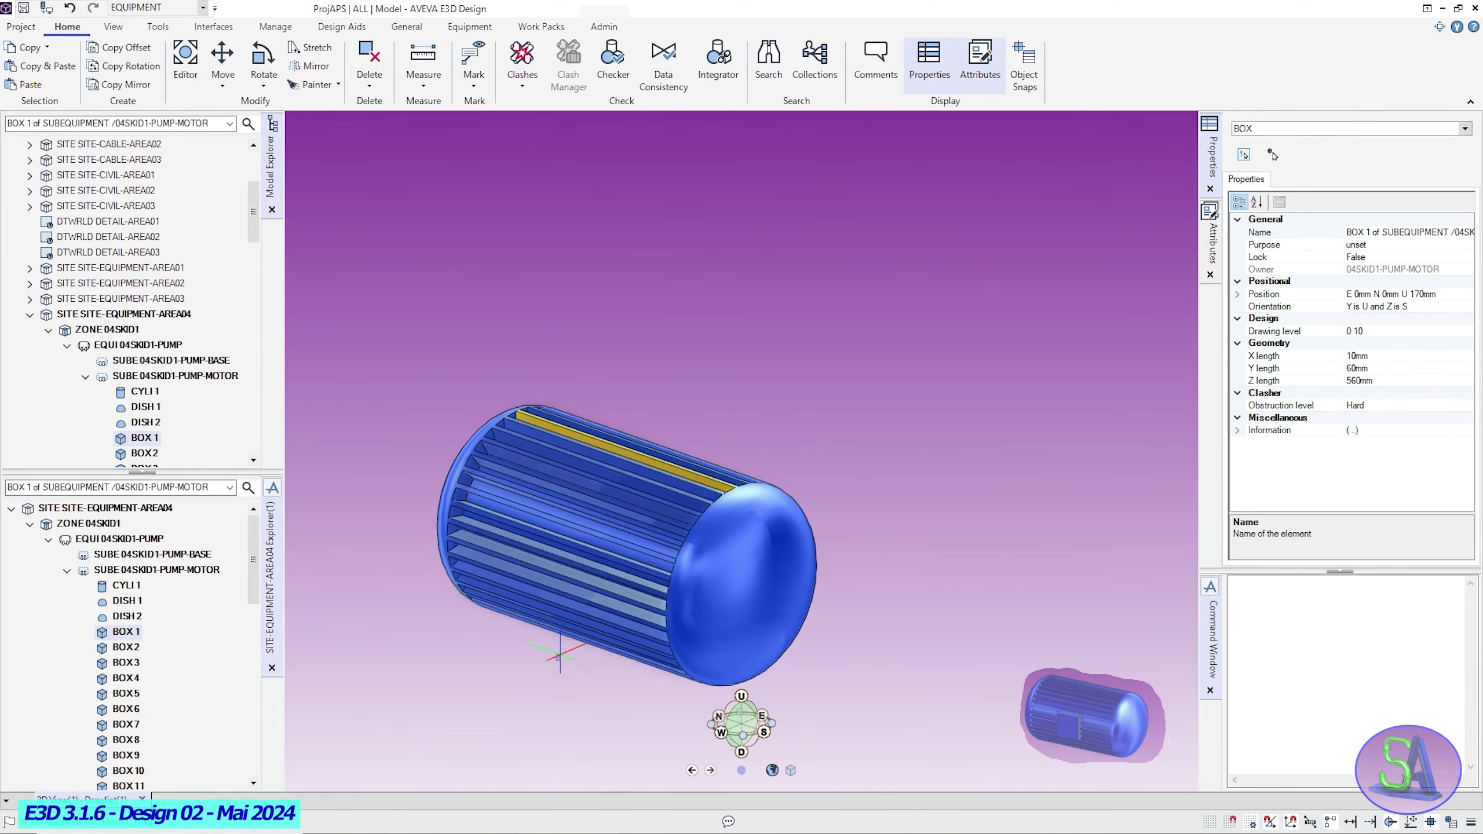
middle_click(550, 649)
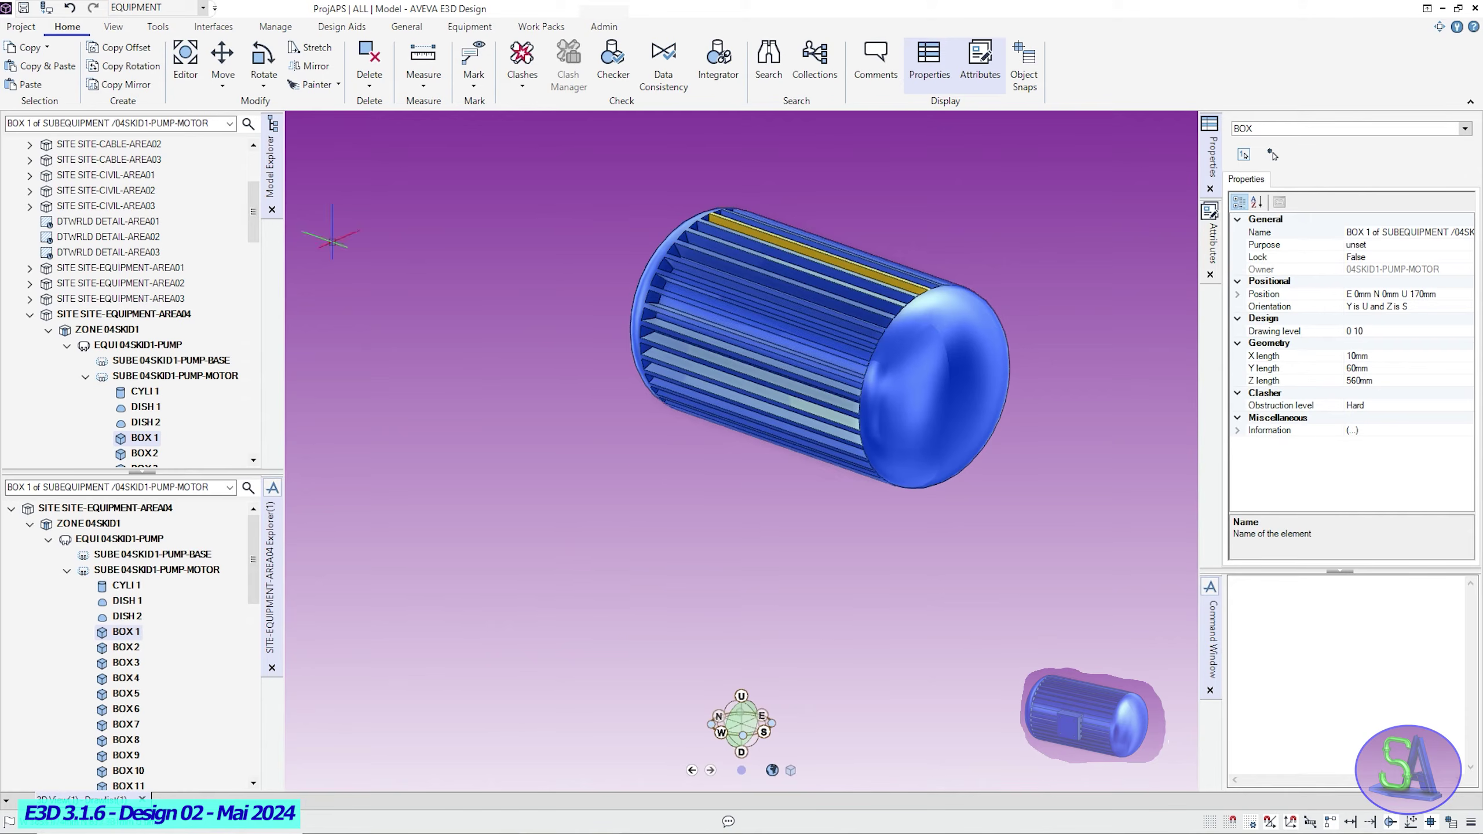
left_click(469, 26)
left_click(132, 67)
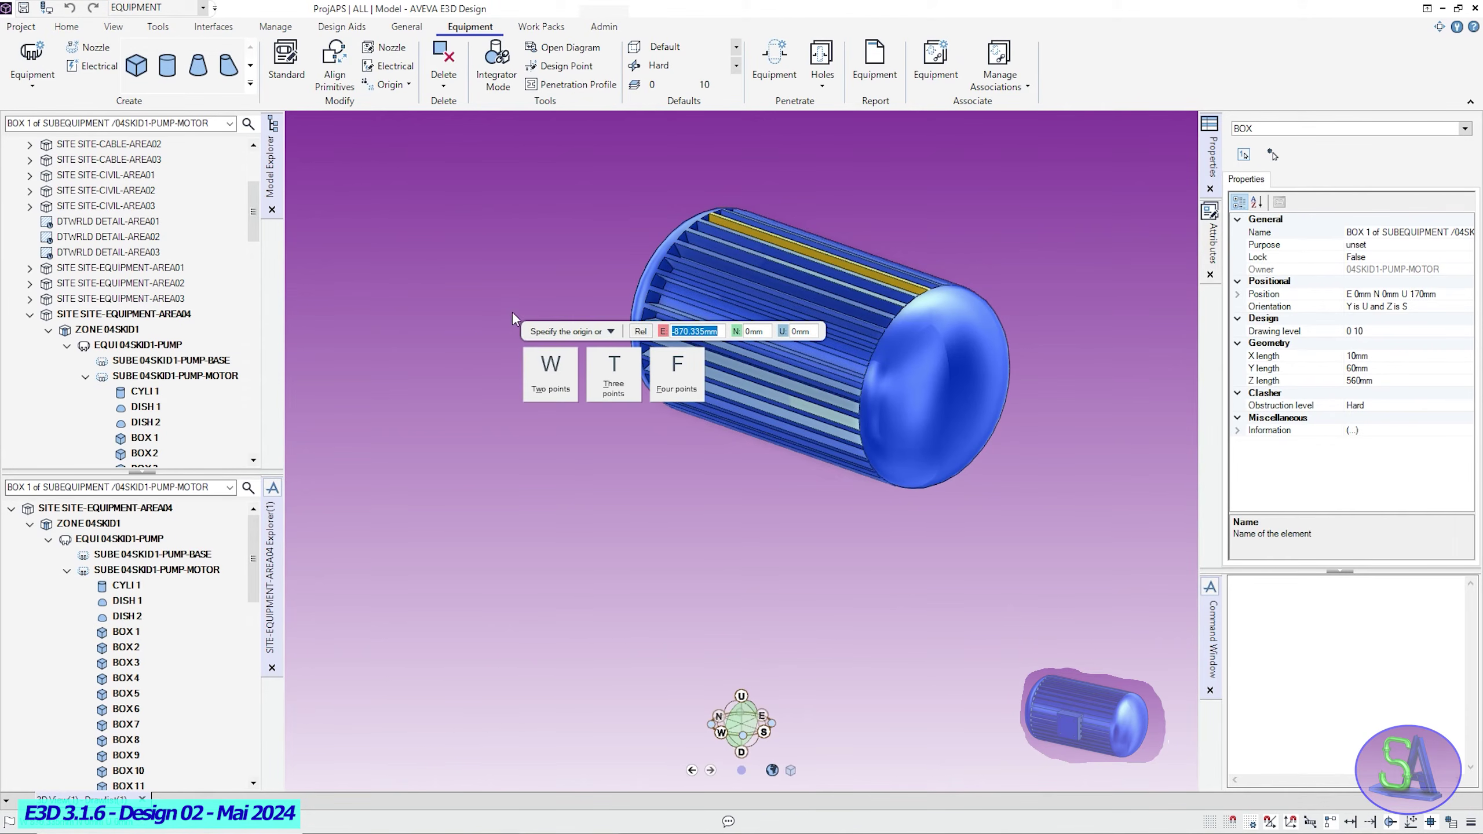
left_click(539, 371)
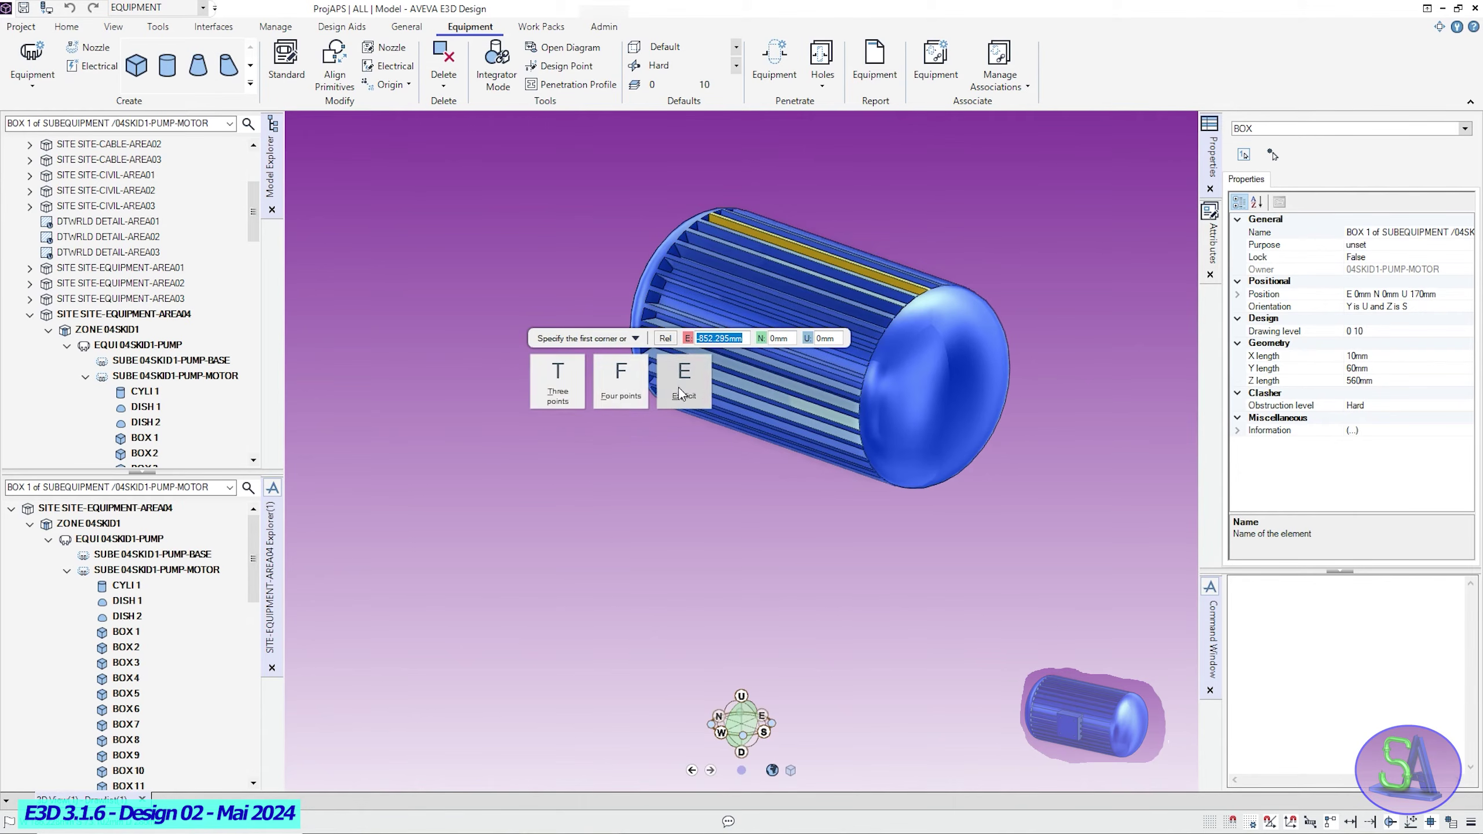
left_click(683, 394)
type("-175")
key("Tab")
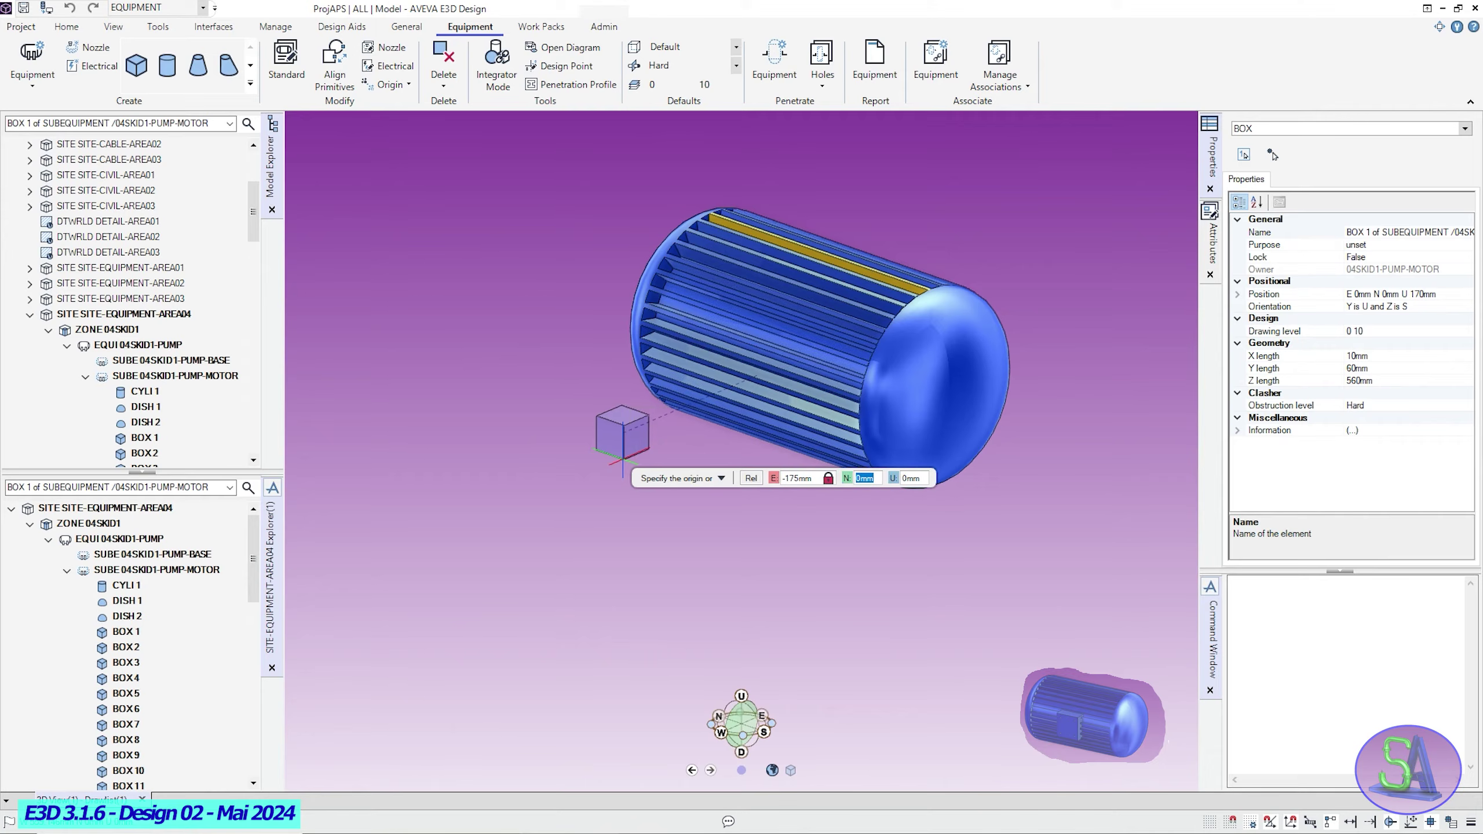
key("Tab")
key("Tab")
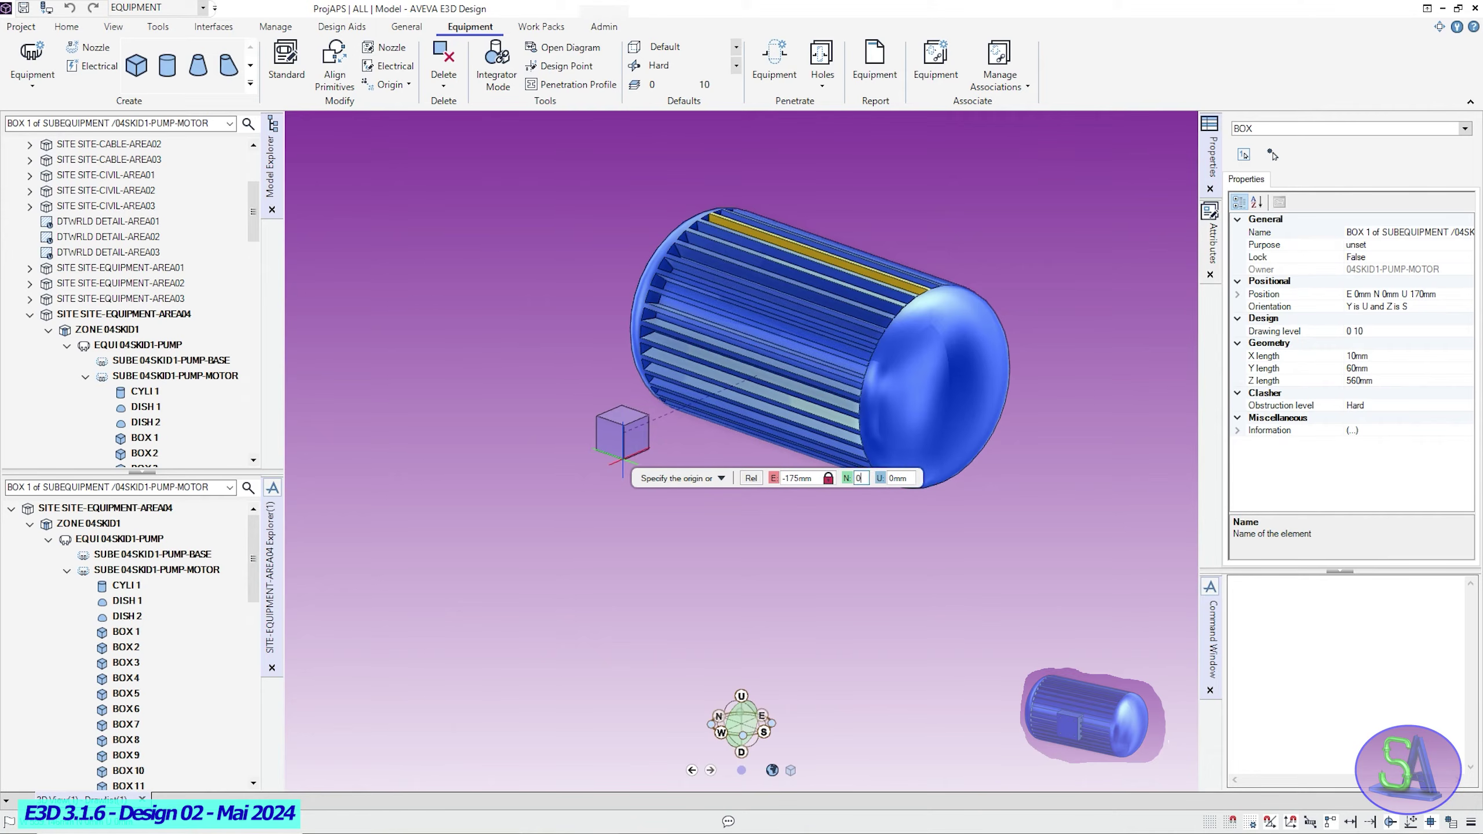
key("Return")
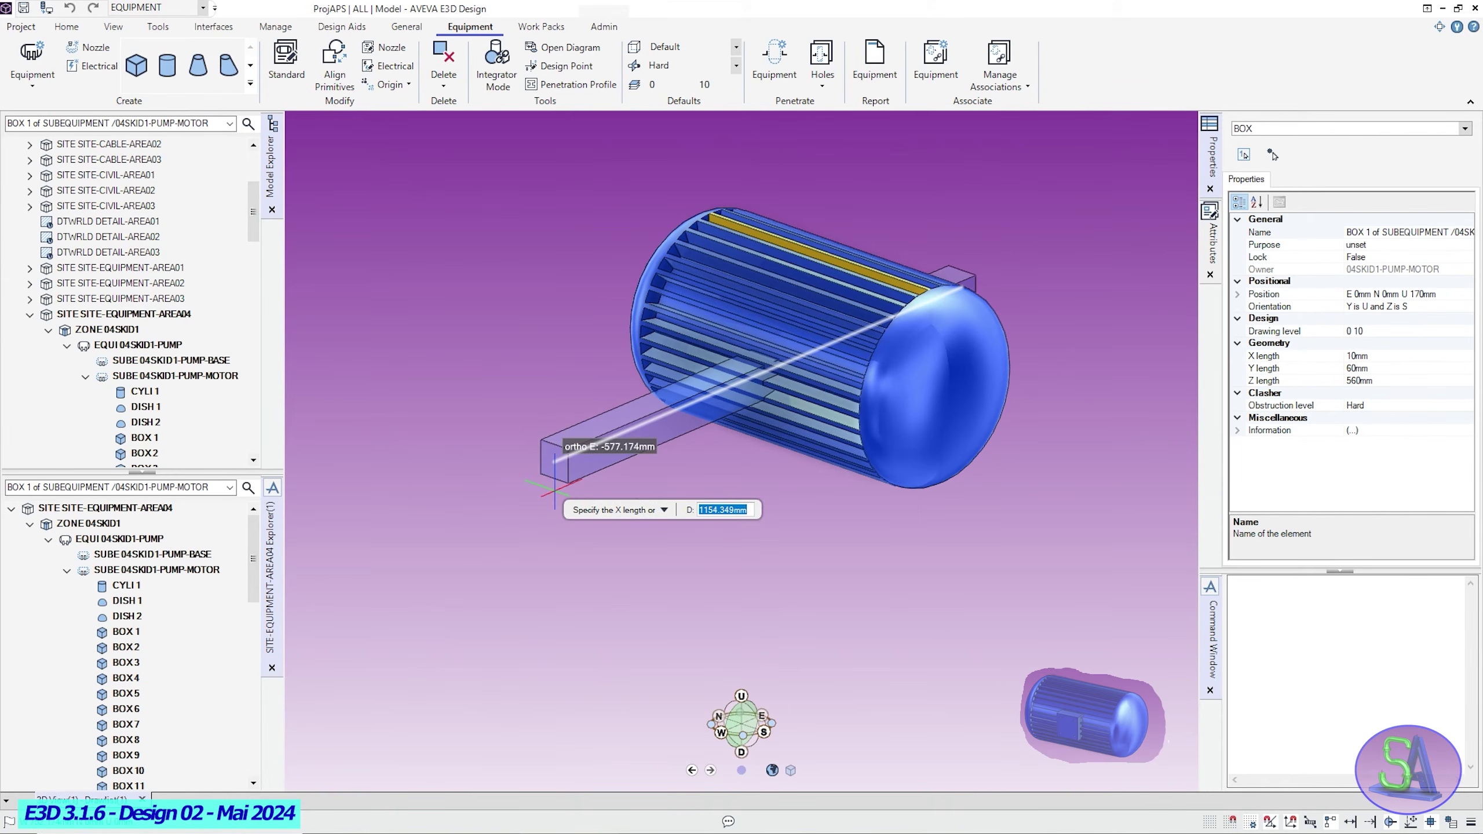
Size the terminal box with X length 100 mm, Y length 100 mm and Z length 150 mm.
type("100")
key("Return")
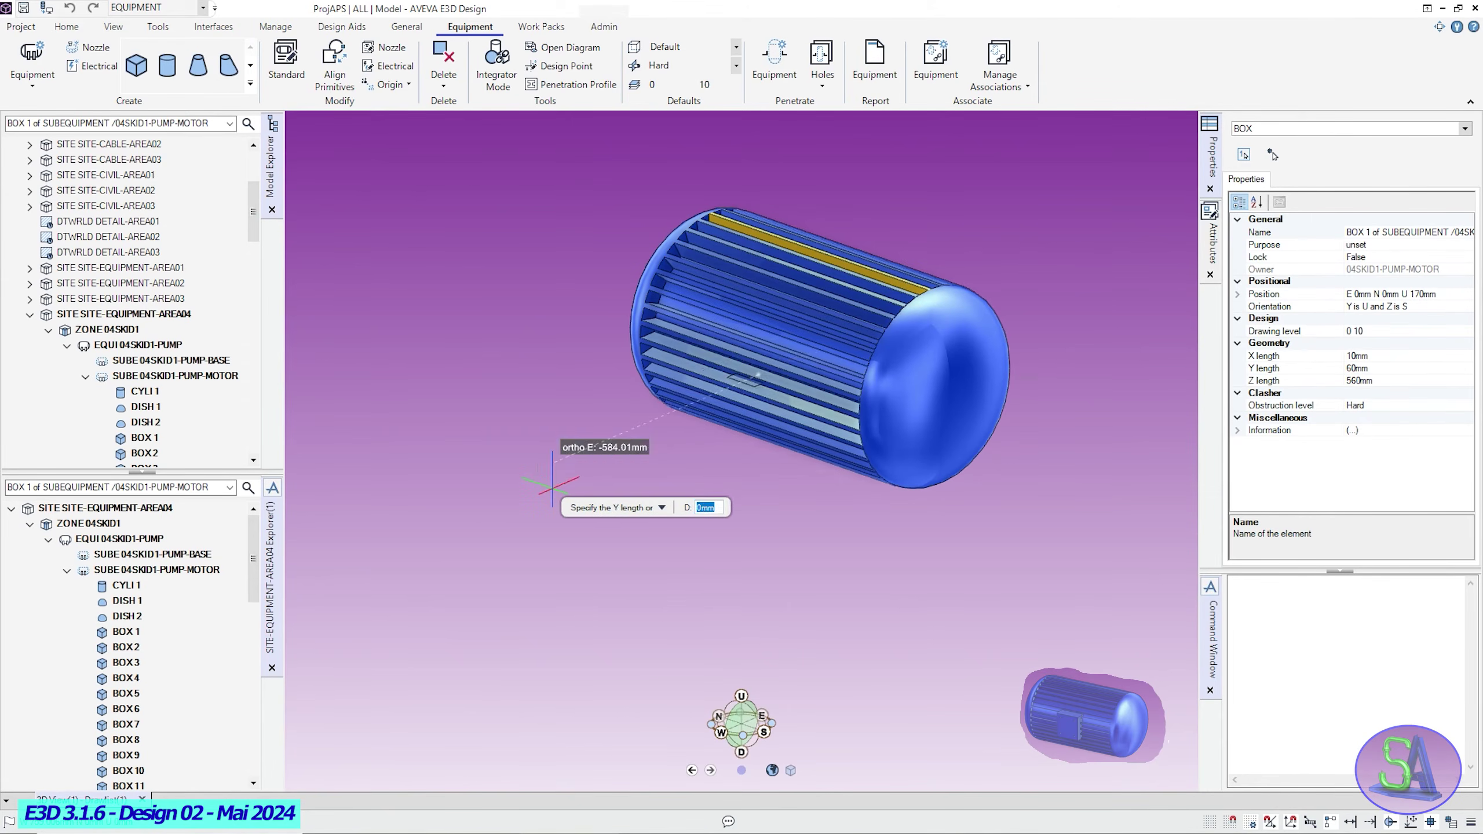
type("100")
key("Return")
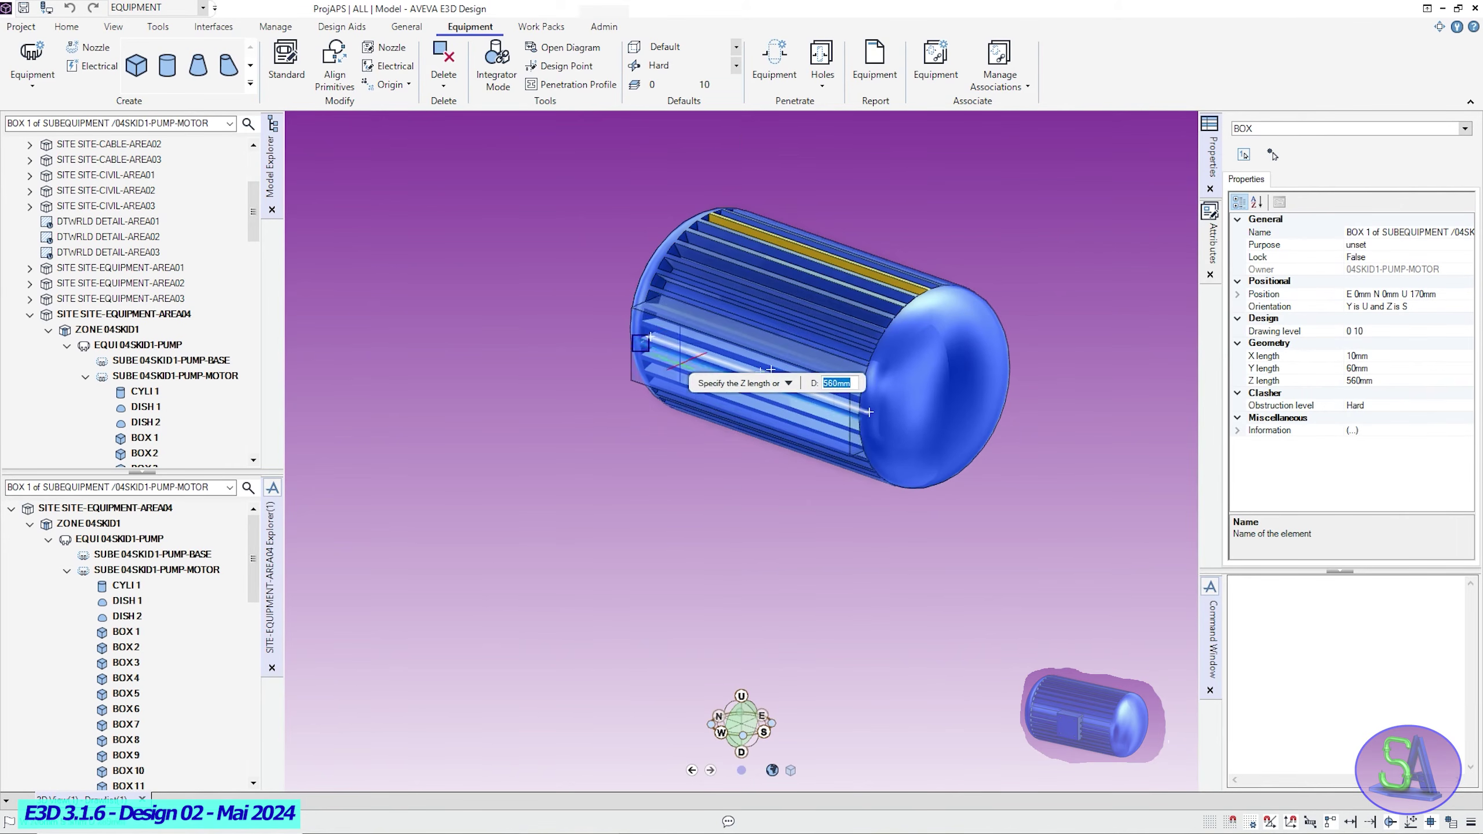
type("150")
key("Return")
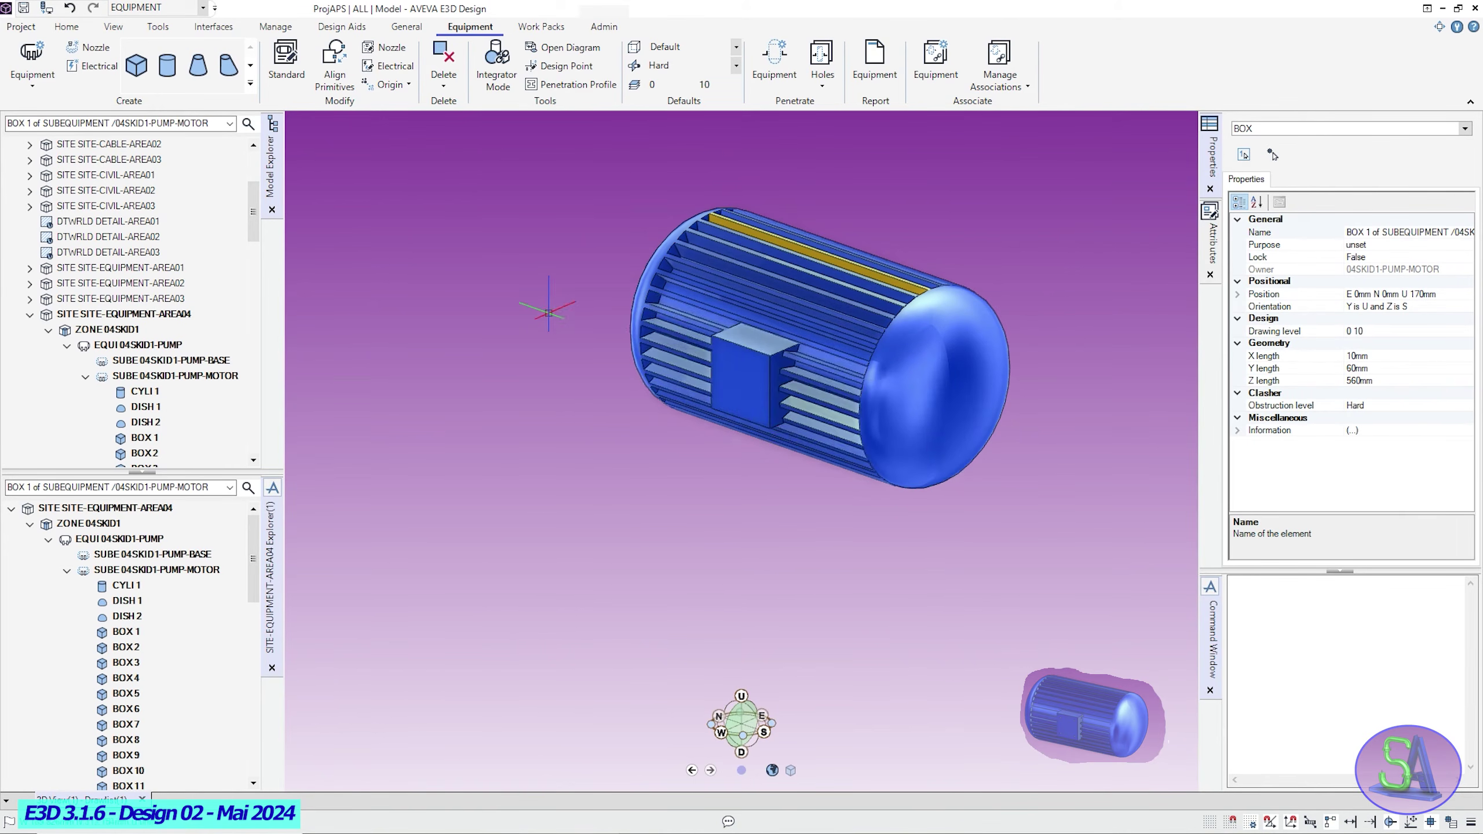
Set the N position of the sub-equipment 04SKID1-PUMP-MOTOR to -805 mm in its properties.
mouse_move(750, 447)
middle_mouse_down()
mouse_move(738, 464)
mouse_move(713, 453)
mouse_move(735, 440)
middle_mouse_up()
left_click(171, 346)
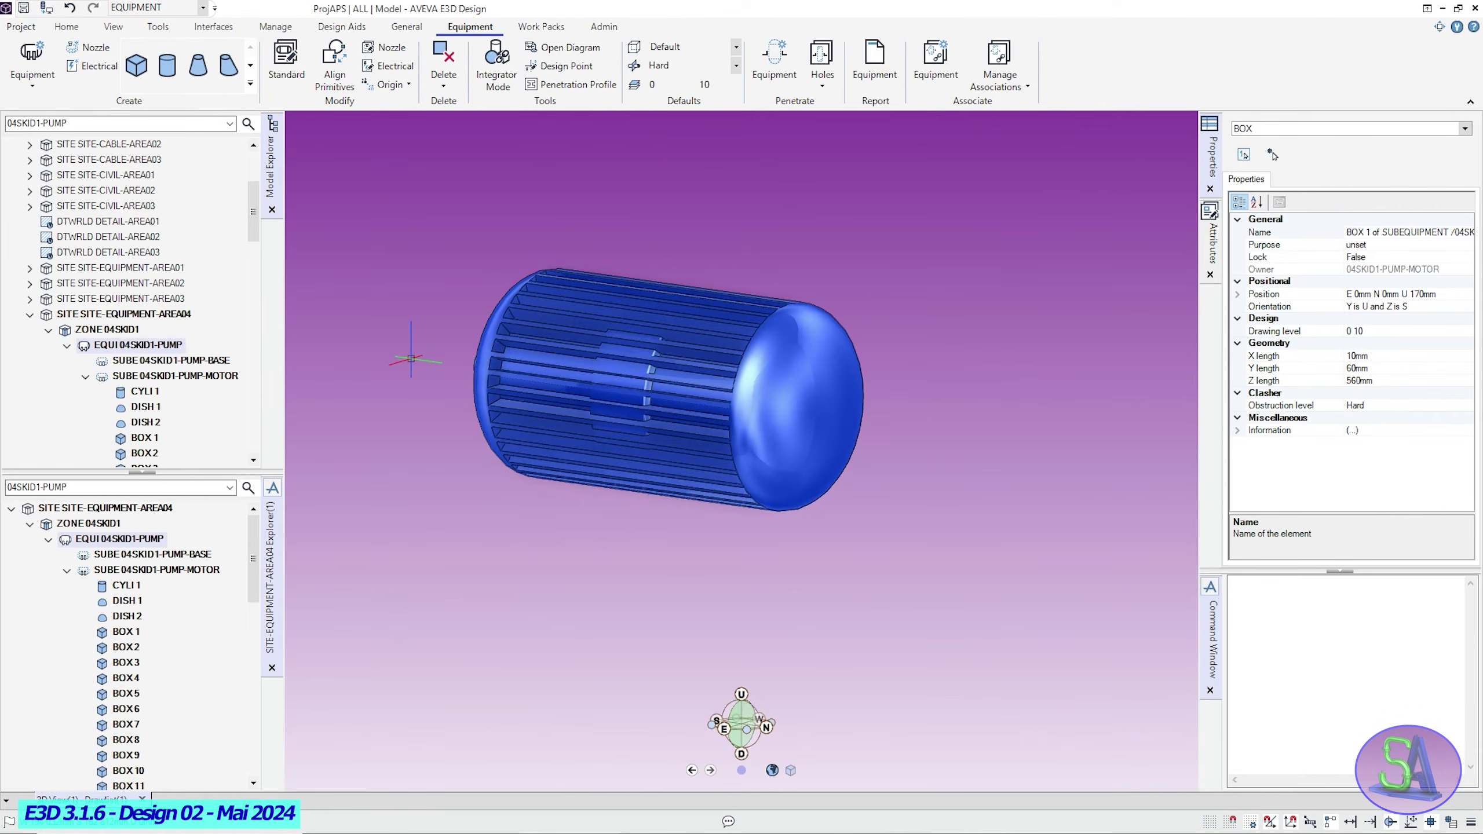
left_click(86, 376)
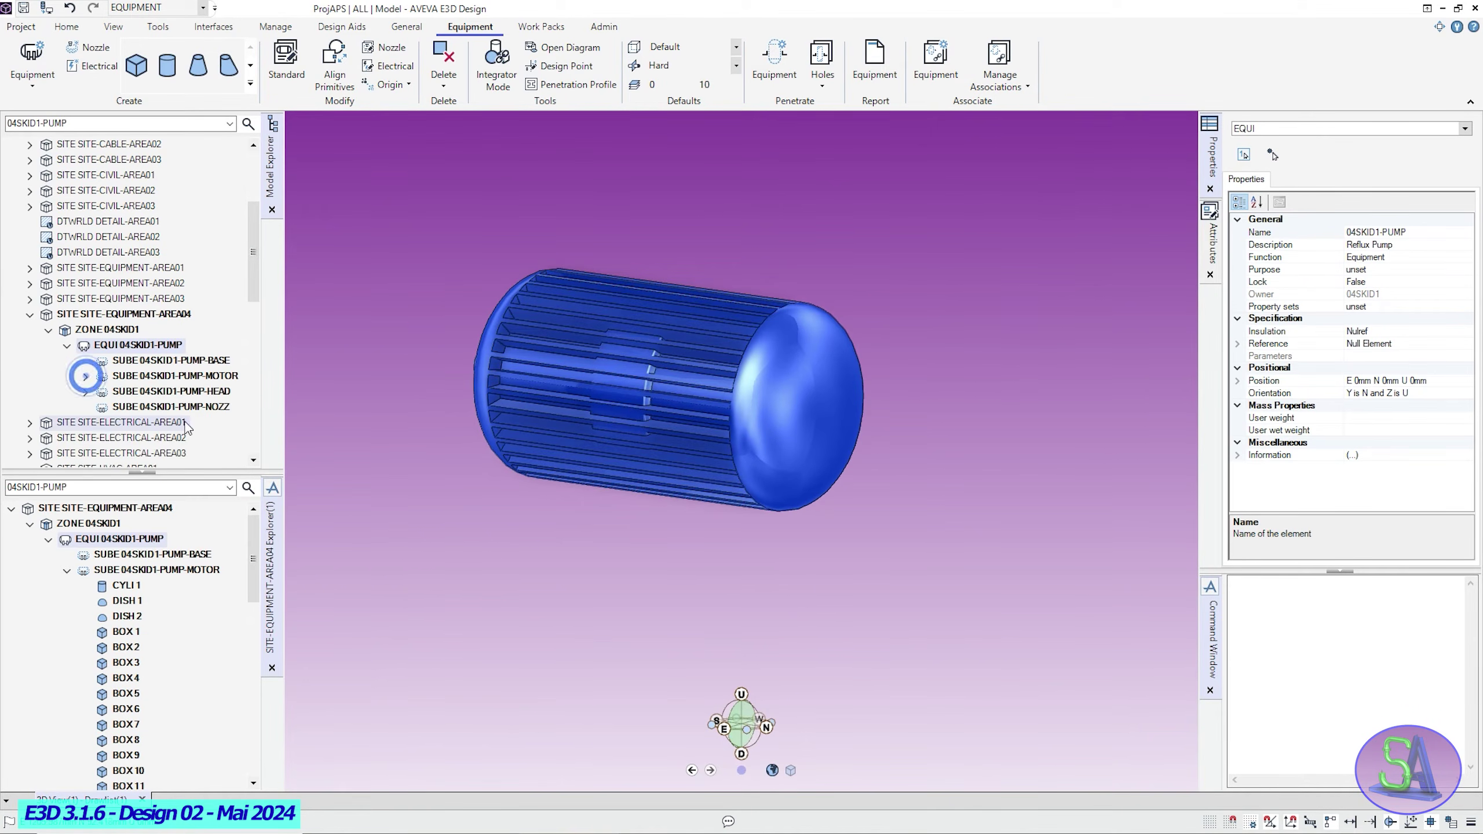
left_click(193, 376)
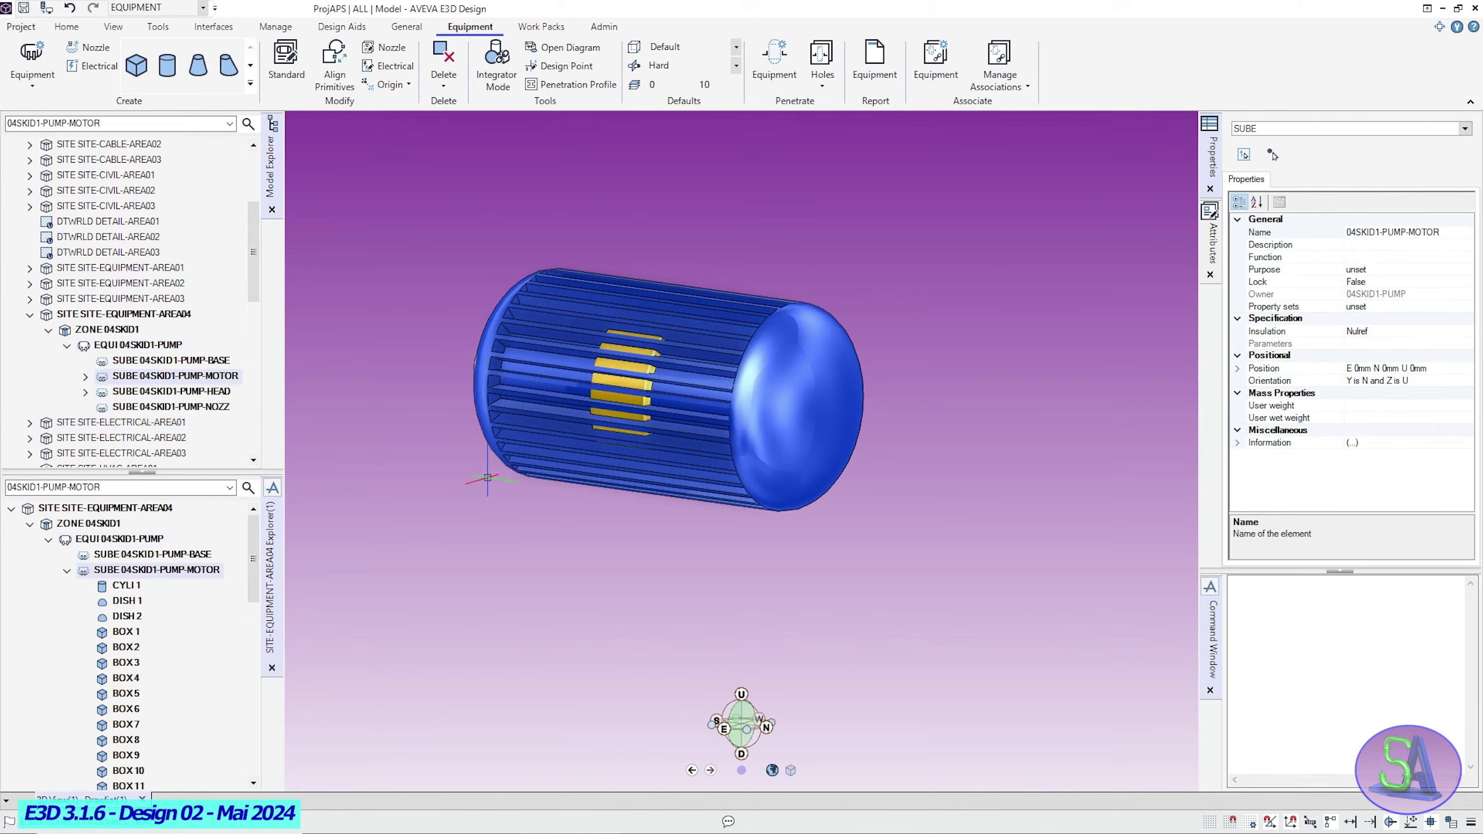
left_click(207, 392)
left_click(213, 376)
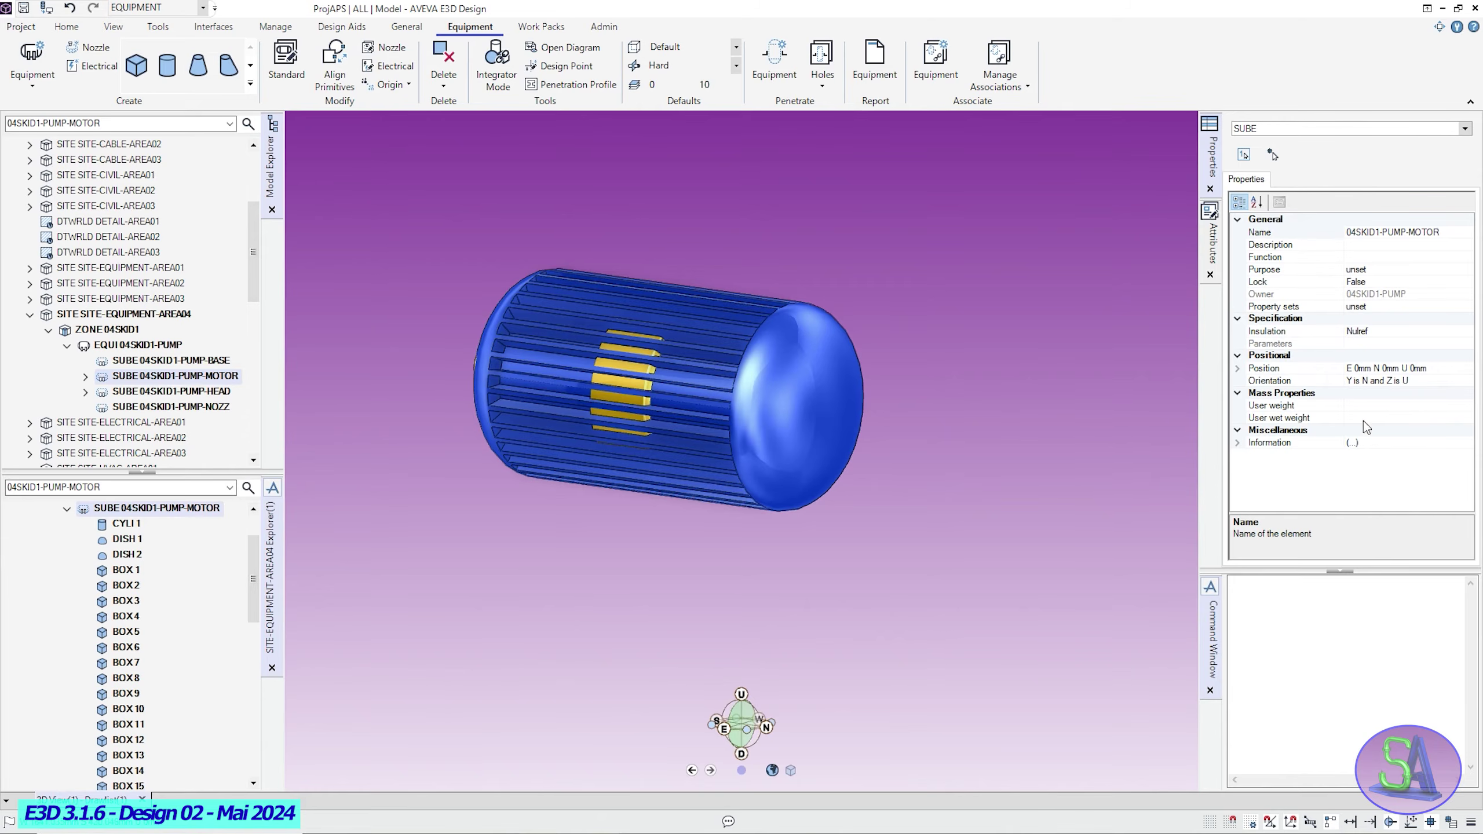
left_click(1385, 369)
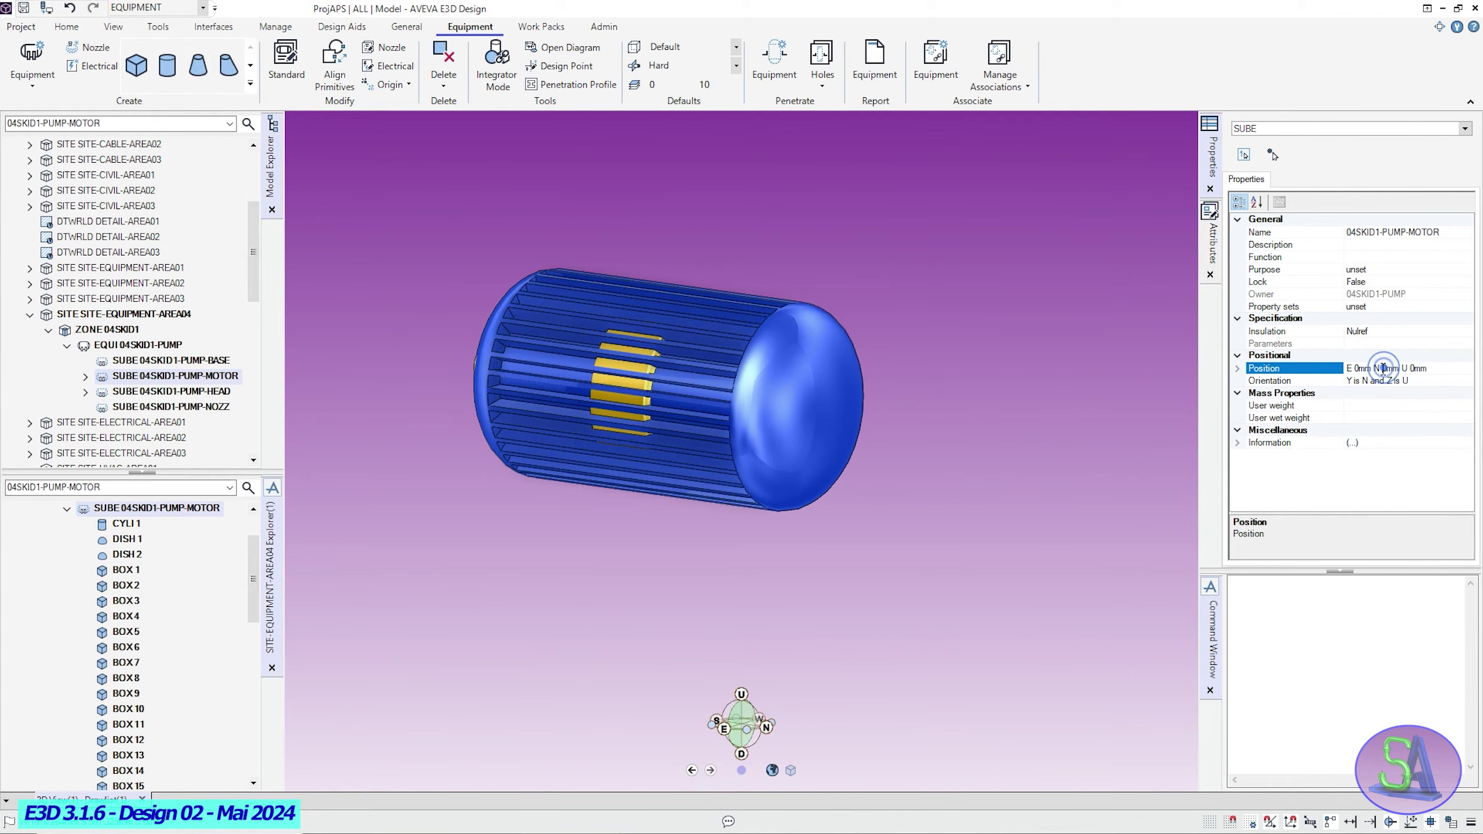
left_click(1238, 369)
left_click(1374, 395)
left_click(1375, 393)
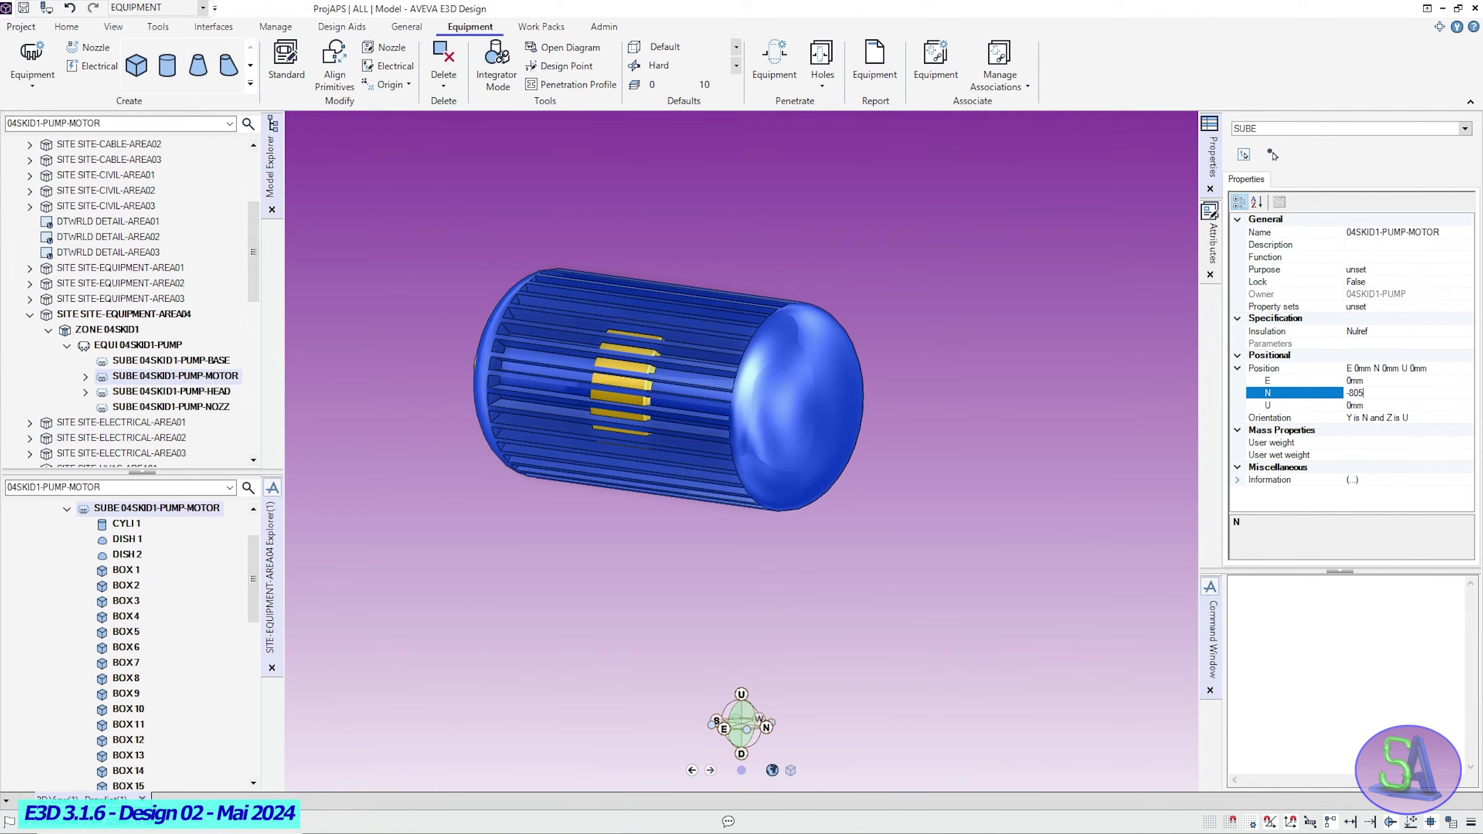
key("Return")
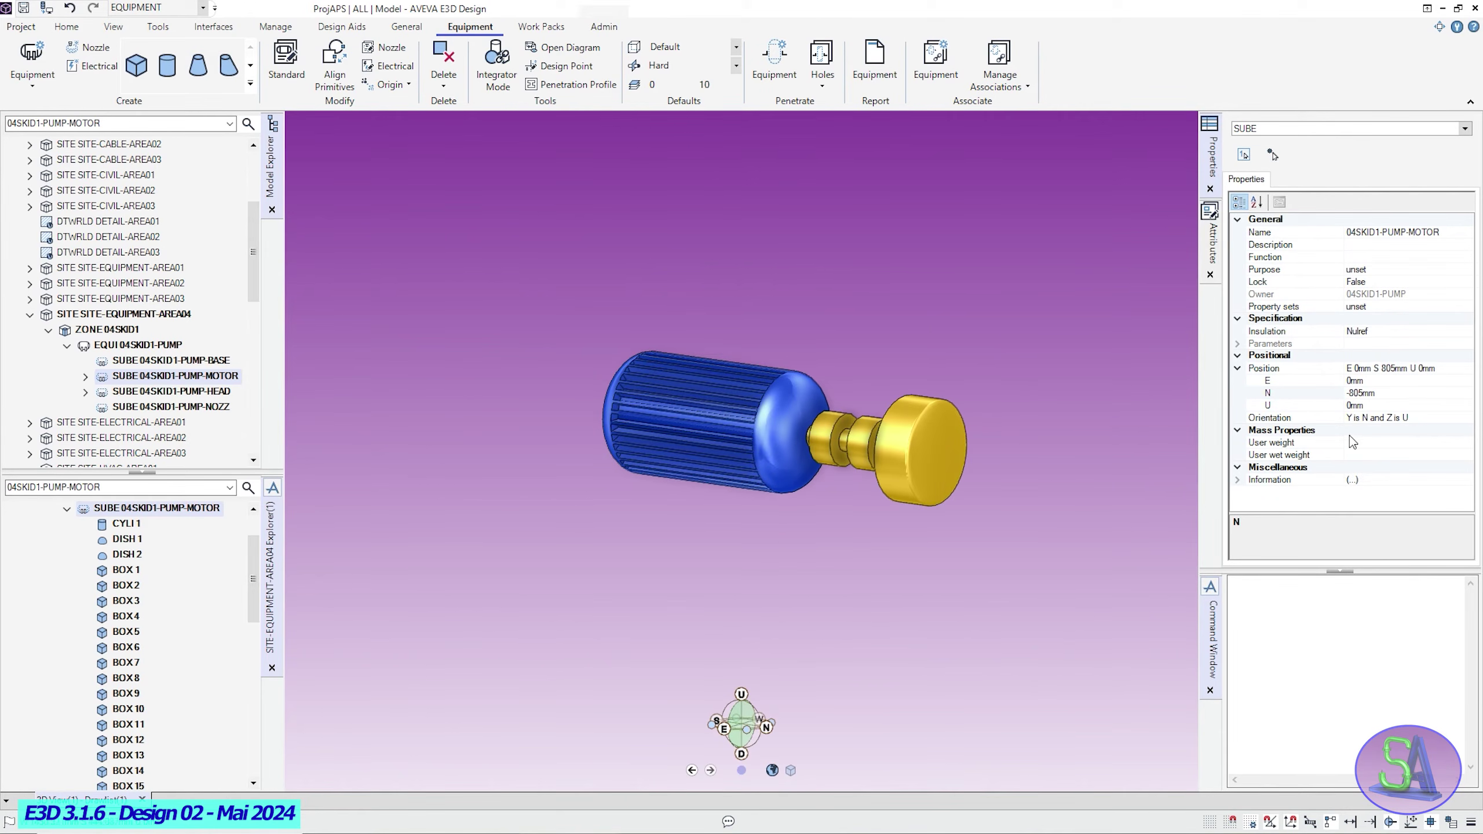
Set the motor sub-equipment's N position back to 0 mm.
left_click(1384, 393)
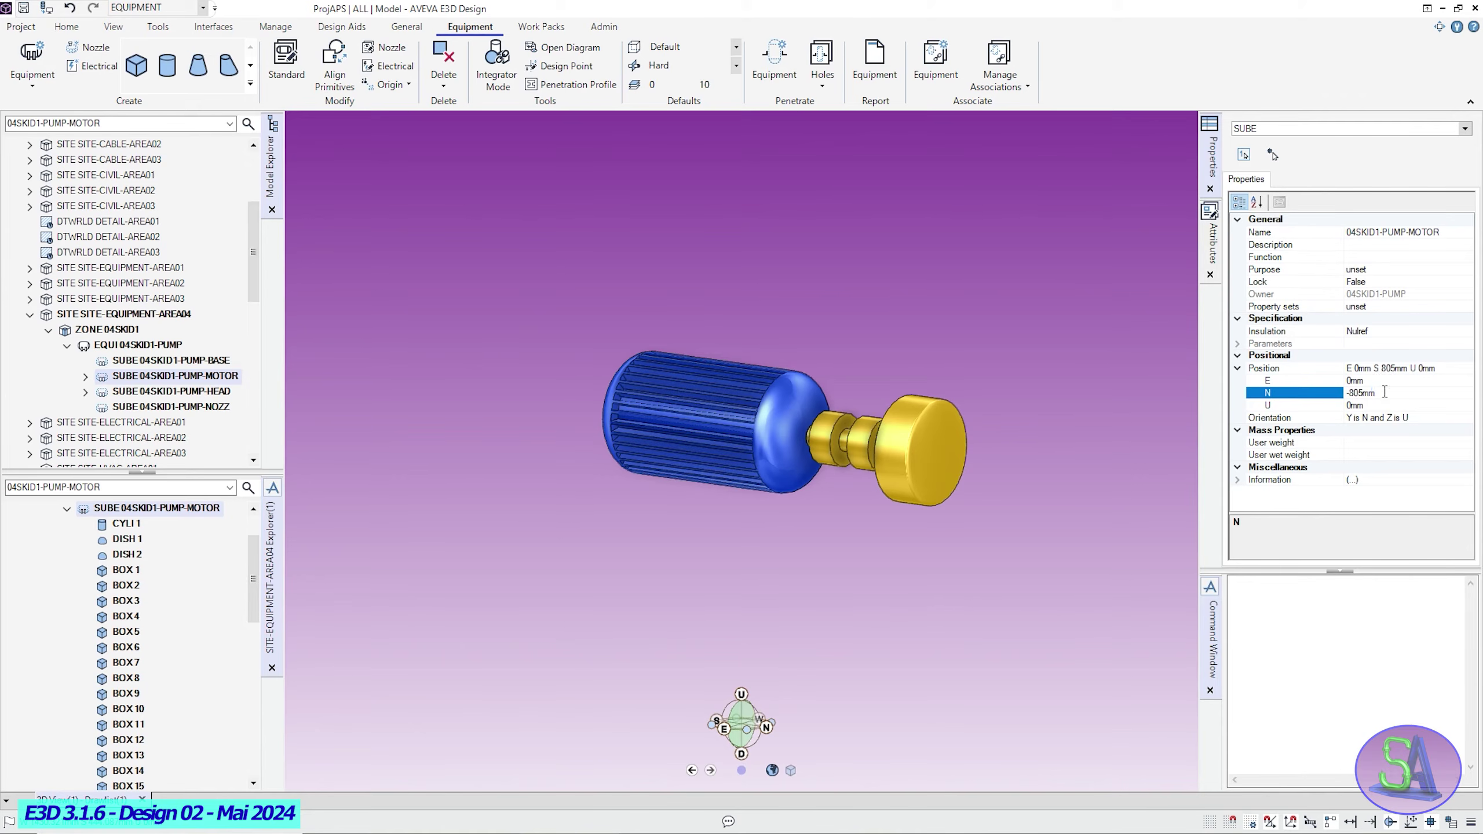
left_click_drag(1346, 393, 1334, 395)
type("0")
key("Return")
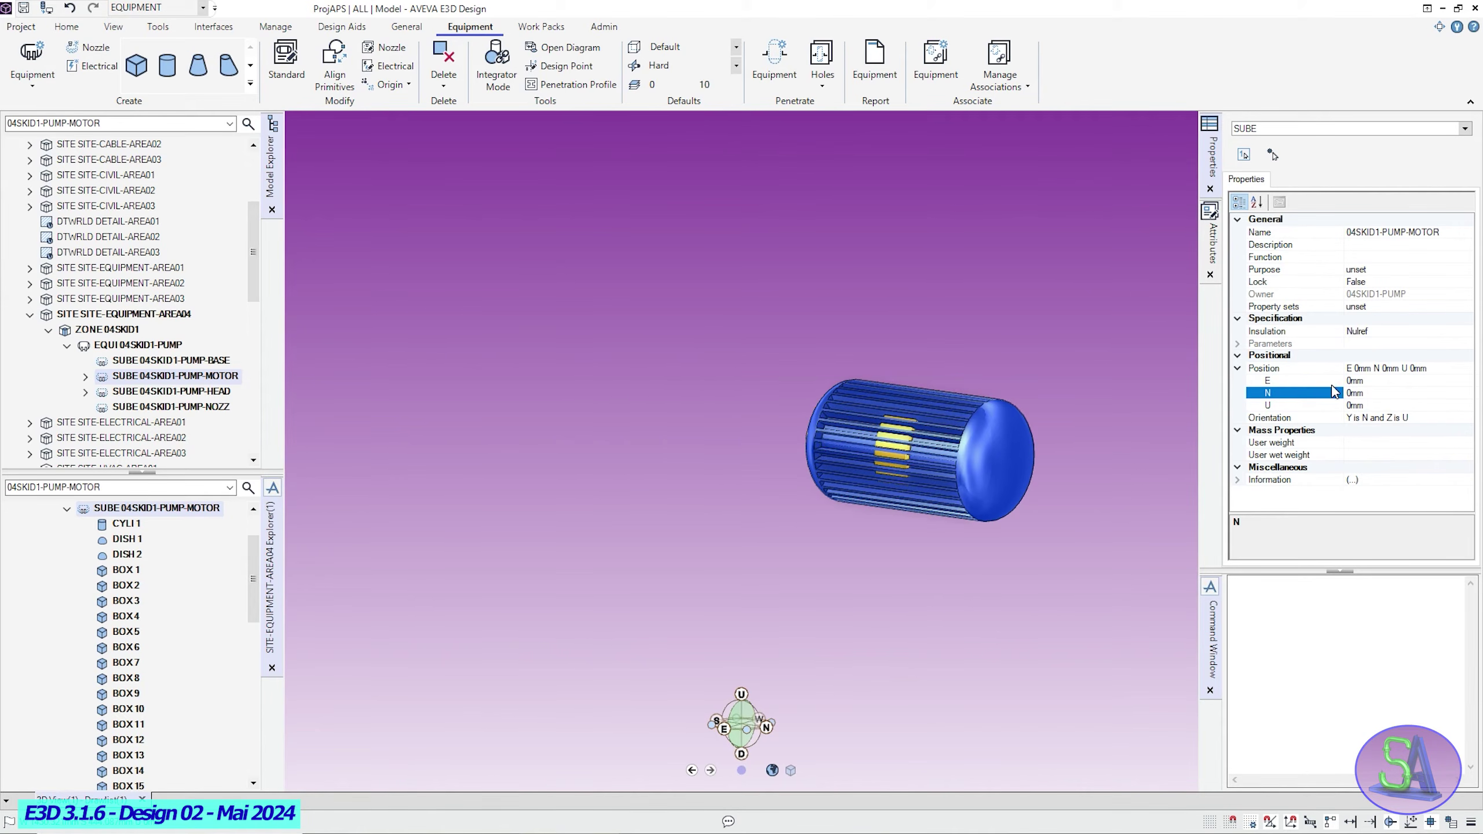
Move the sub-equipment 04SKID1-PUMP-MOTOR interactively in the model by E 0 and N -805 mm.
left_click(824, 440)
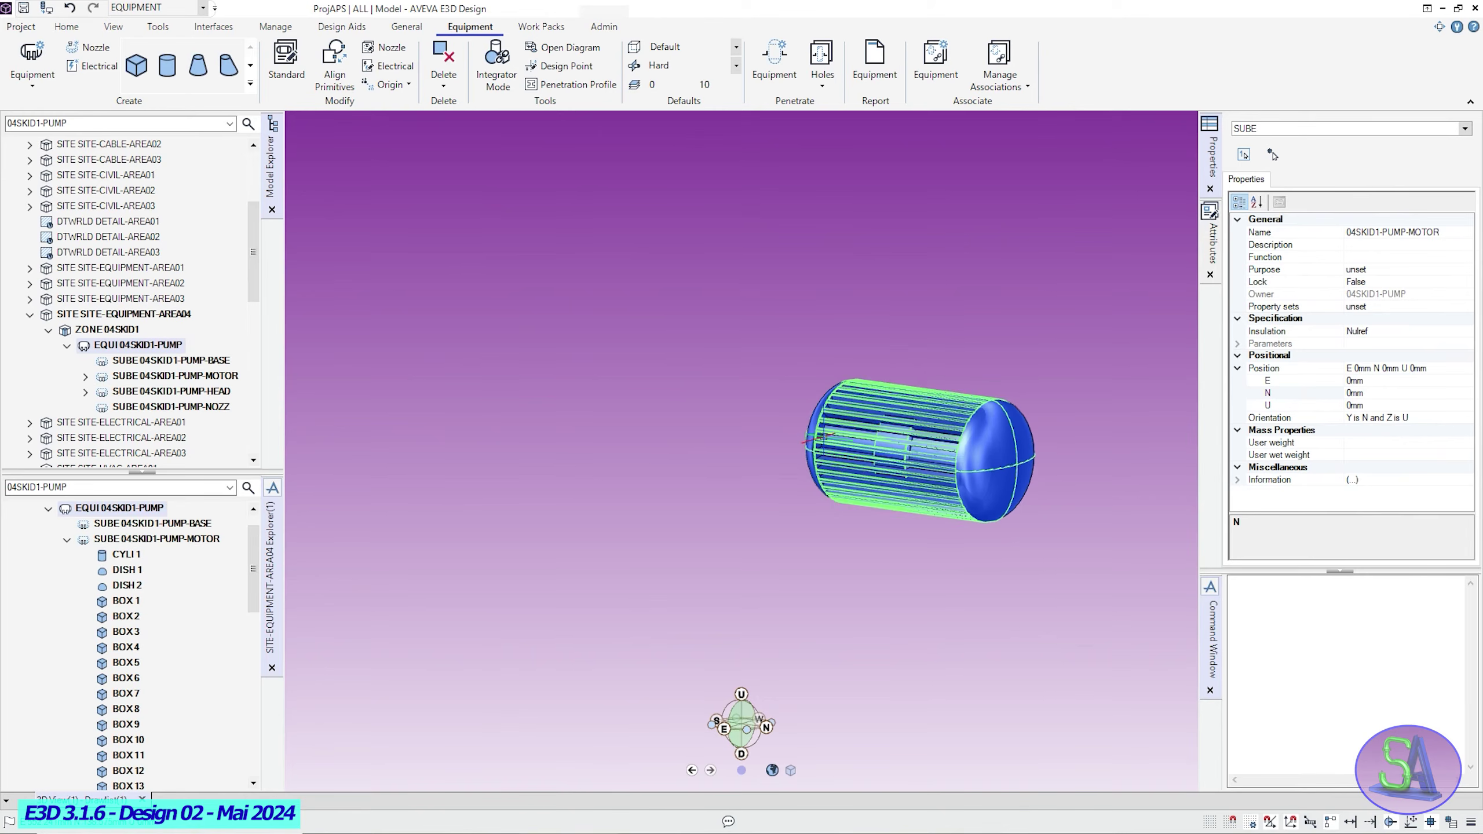
left_click(175, 376)
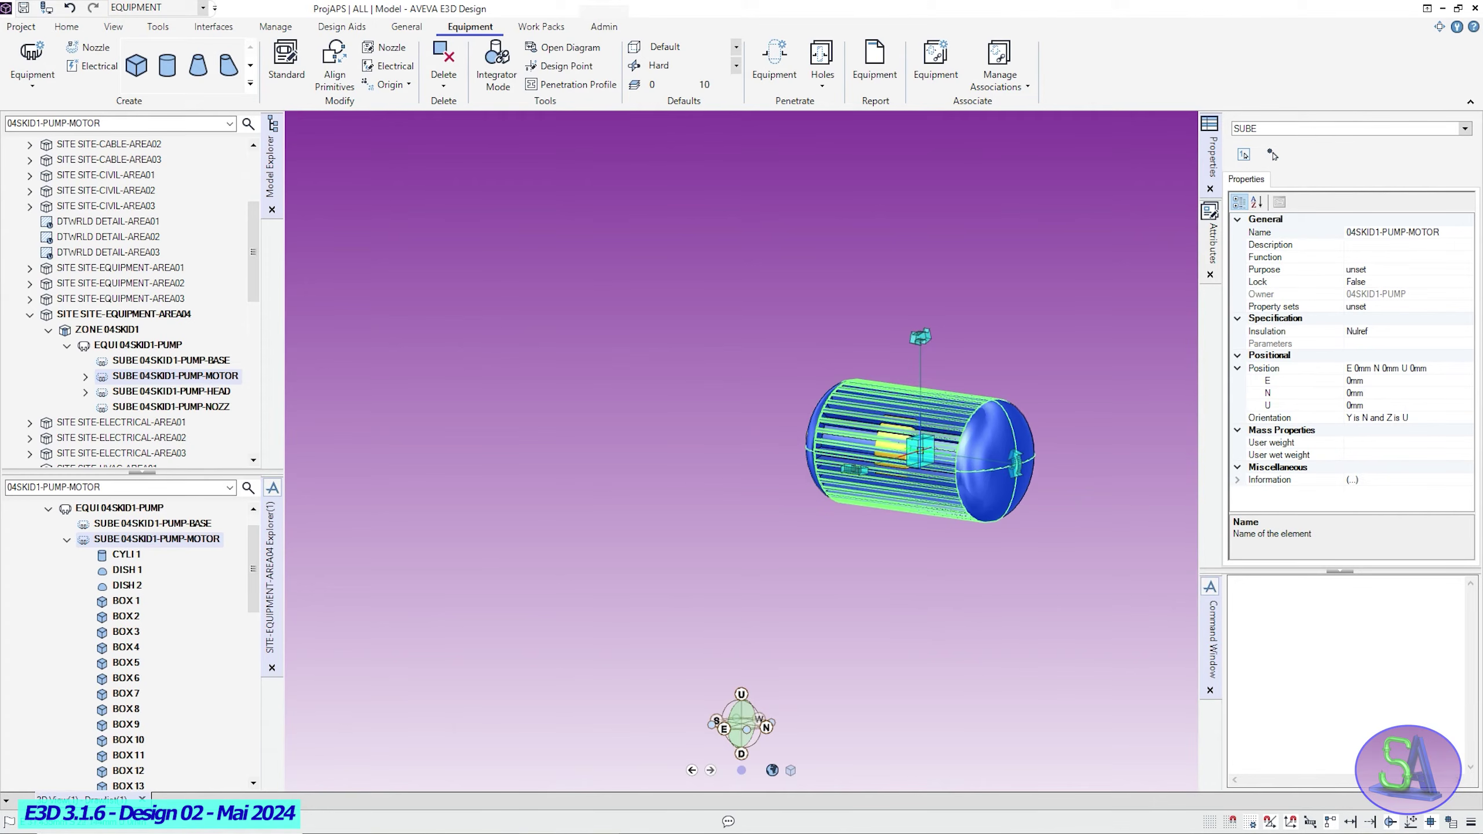
left_click(920, 450)
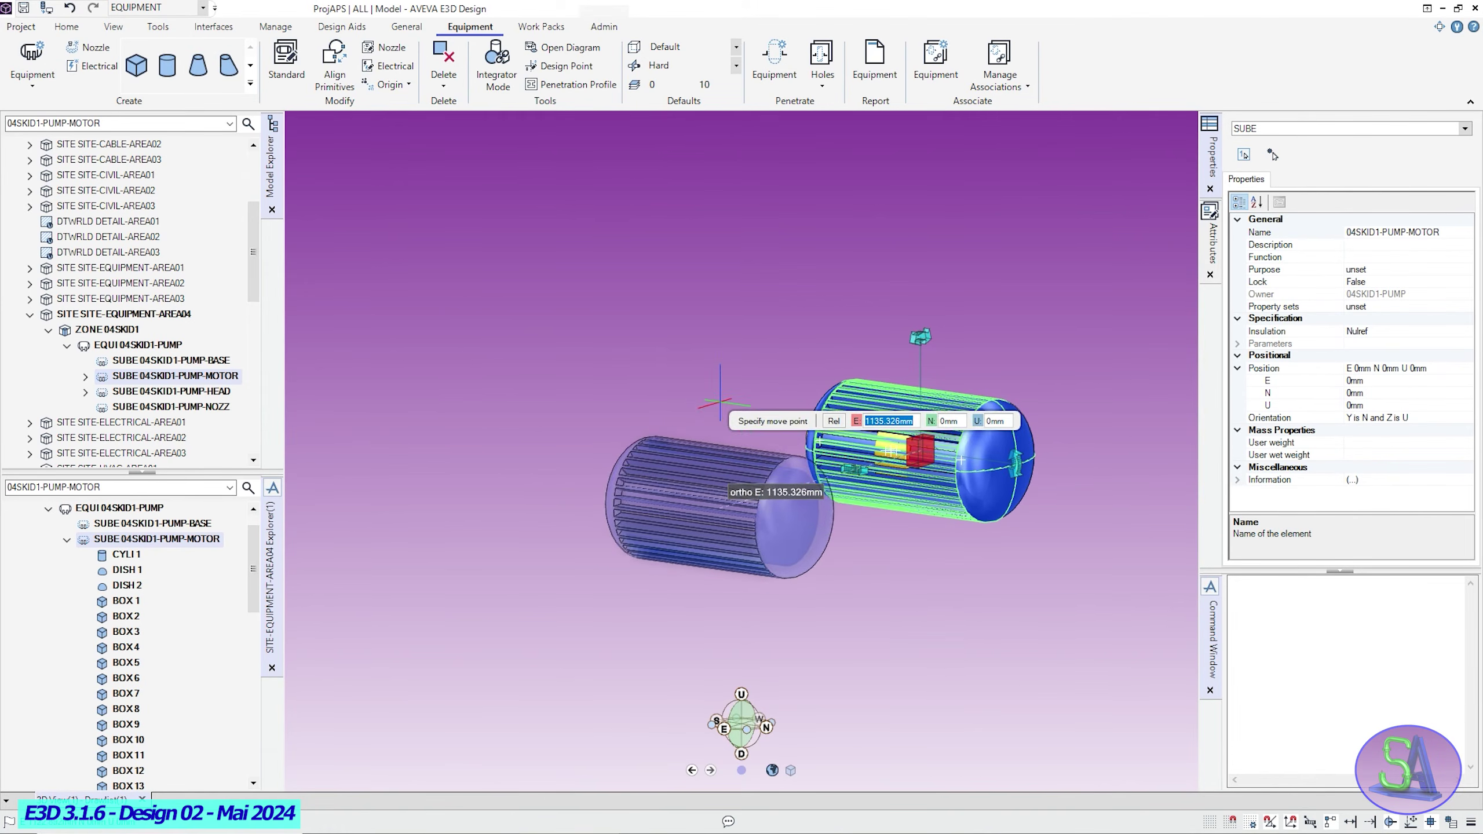
type("0")
key("Tab")
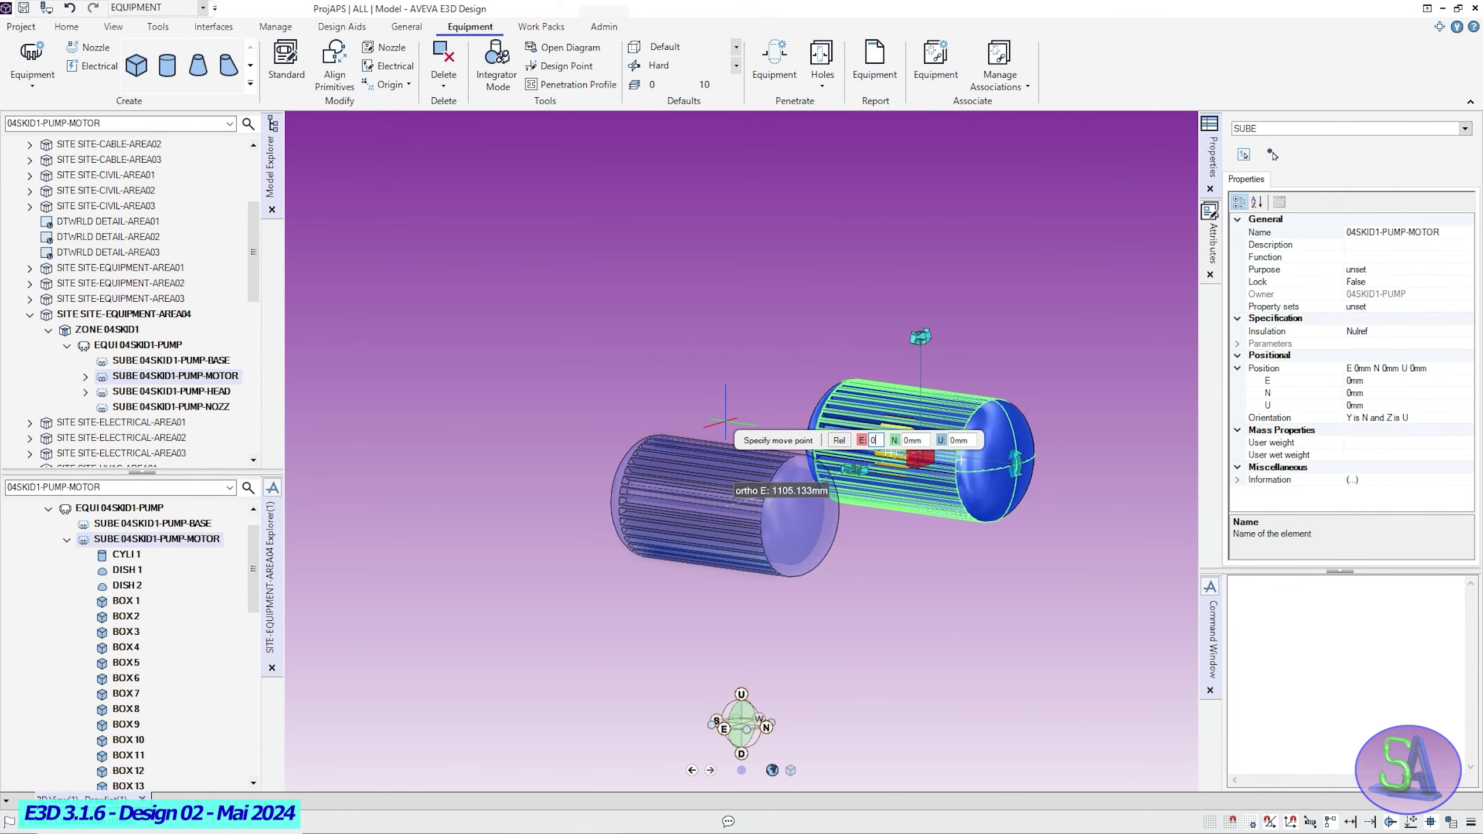
type("-0")
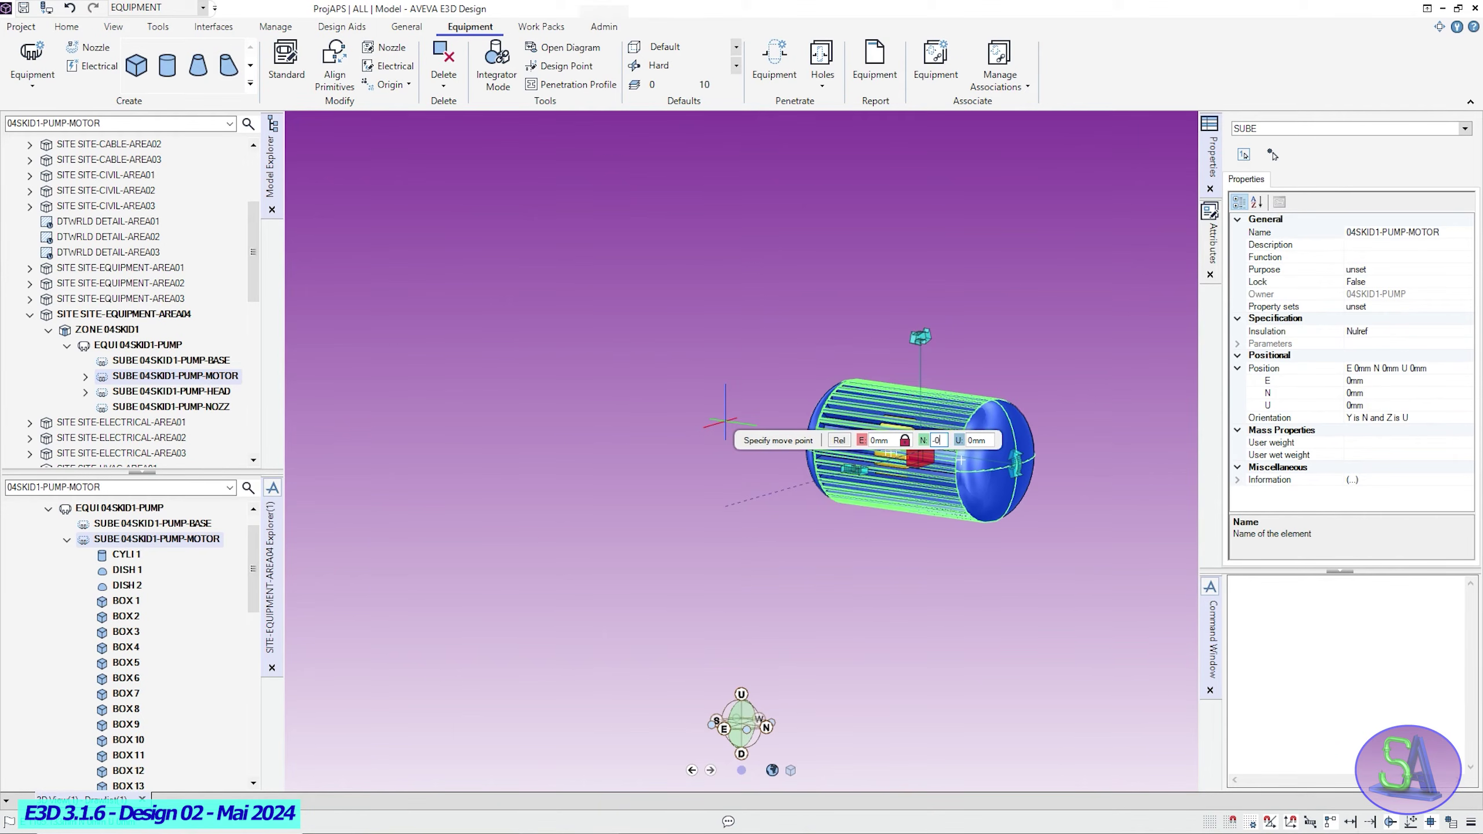
type("805")
key("Return")
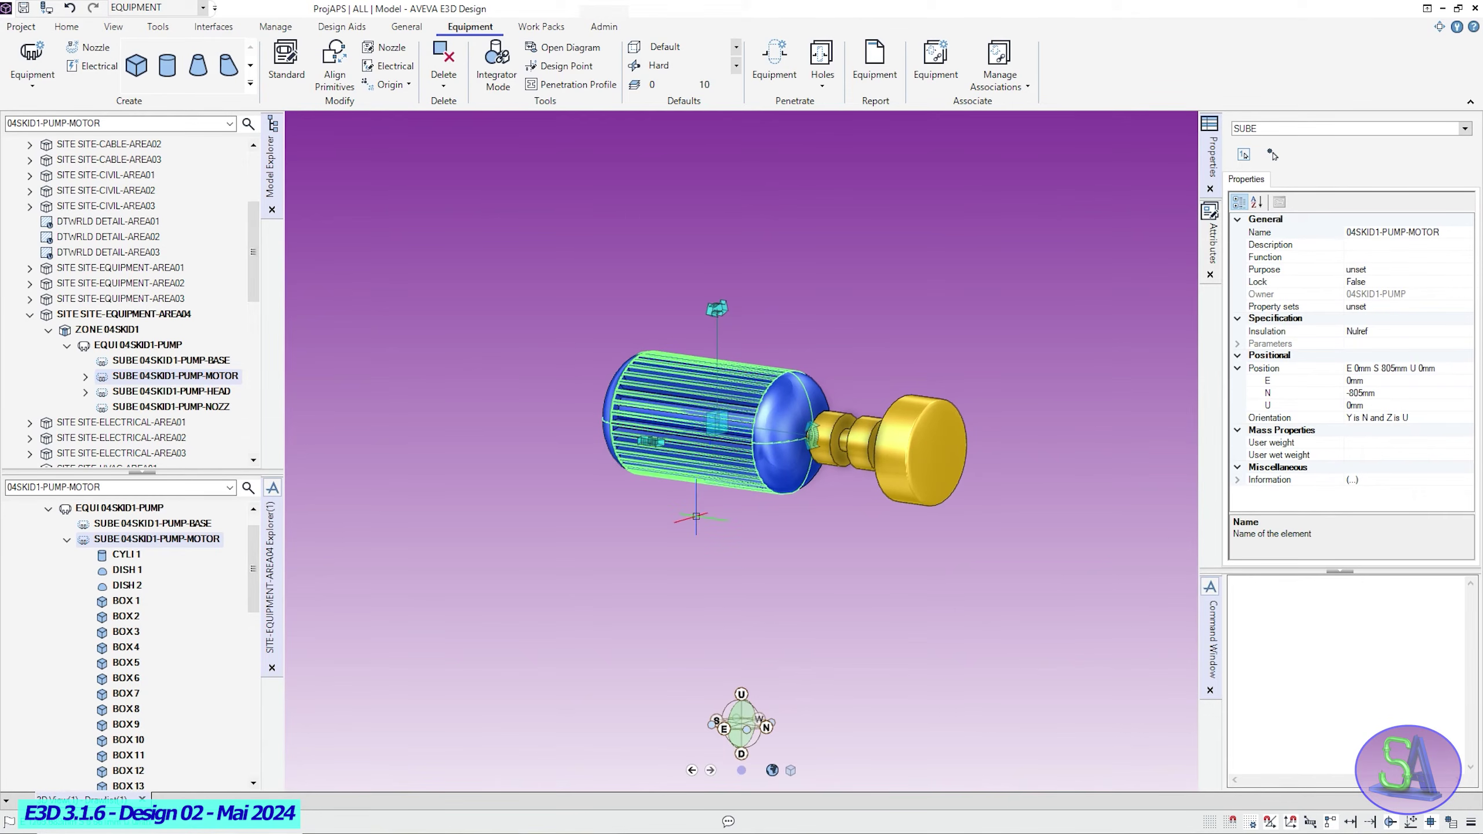
left_click(696, 516)
middle_click_drag(696, 516, 750, 502)
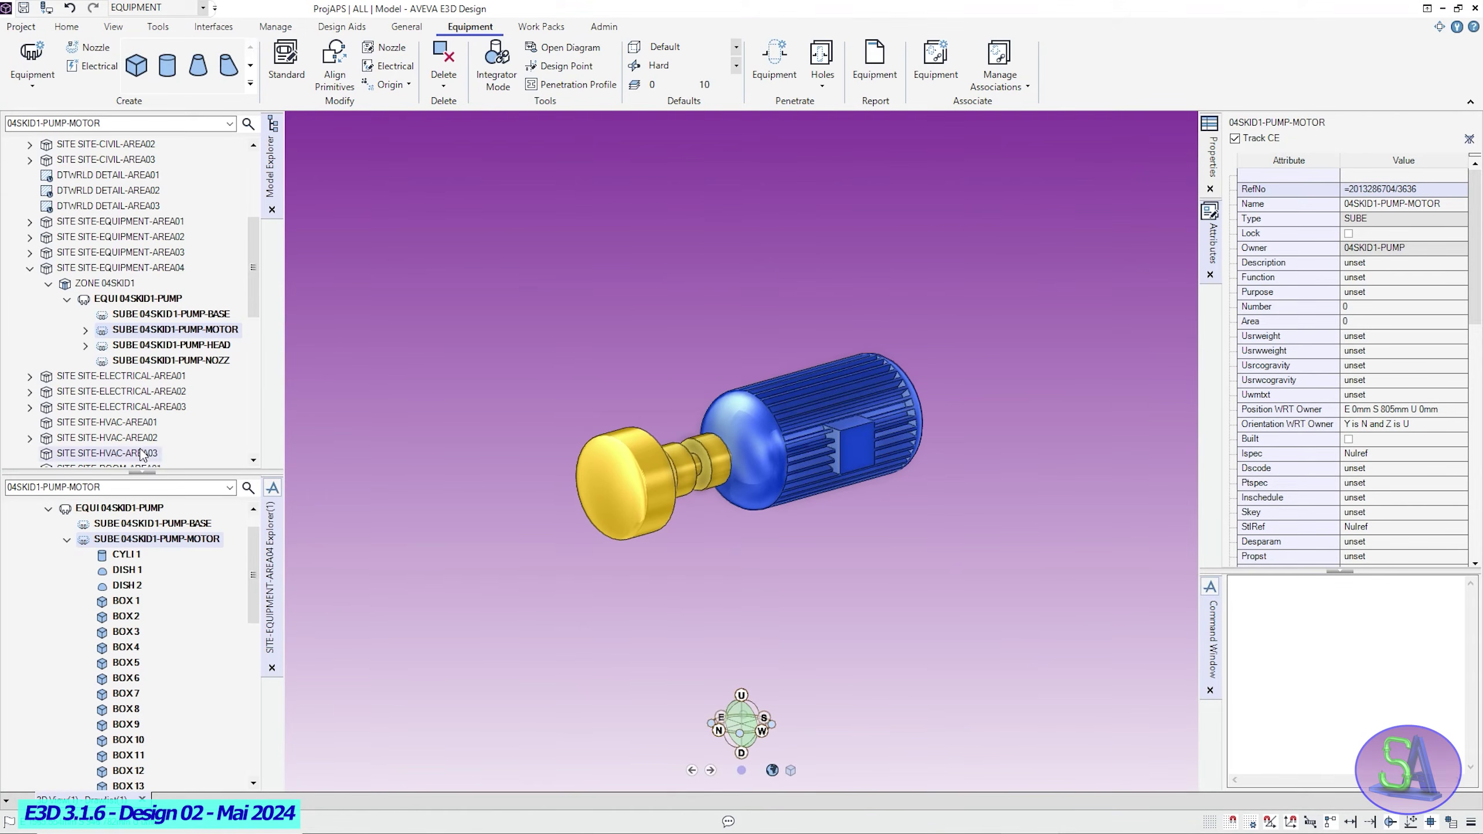
Start a nozzle under 04SKID1-PUMP-NOZZ named 04SKID1-PUMP/N1 with the ANSI-NOZZLES specification.
left_click(183, 361)
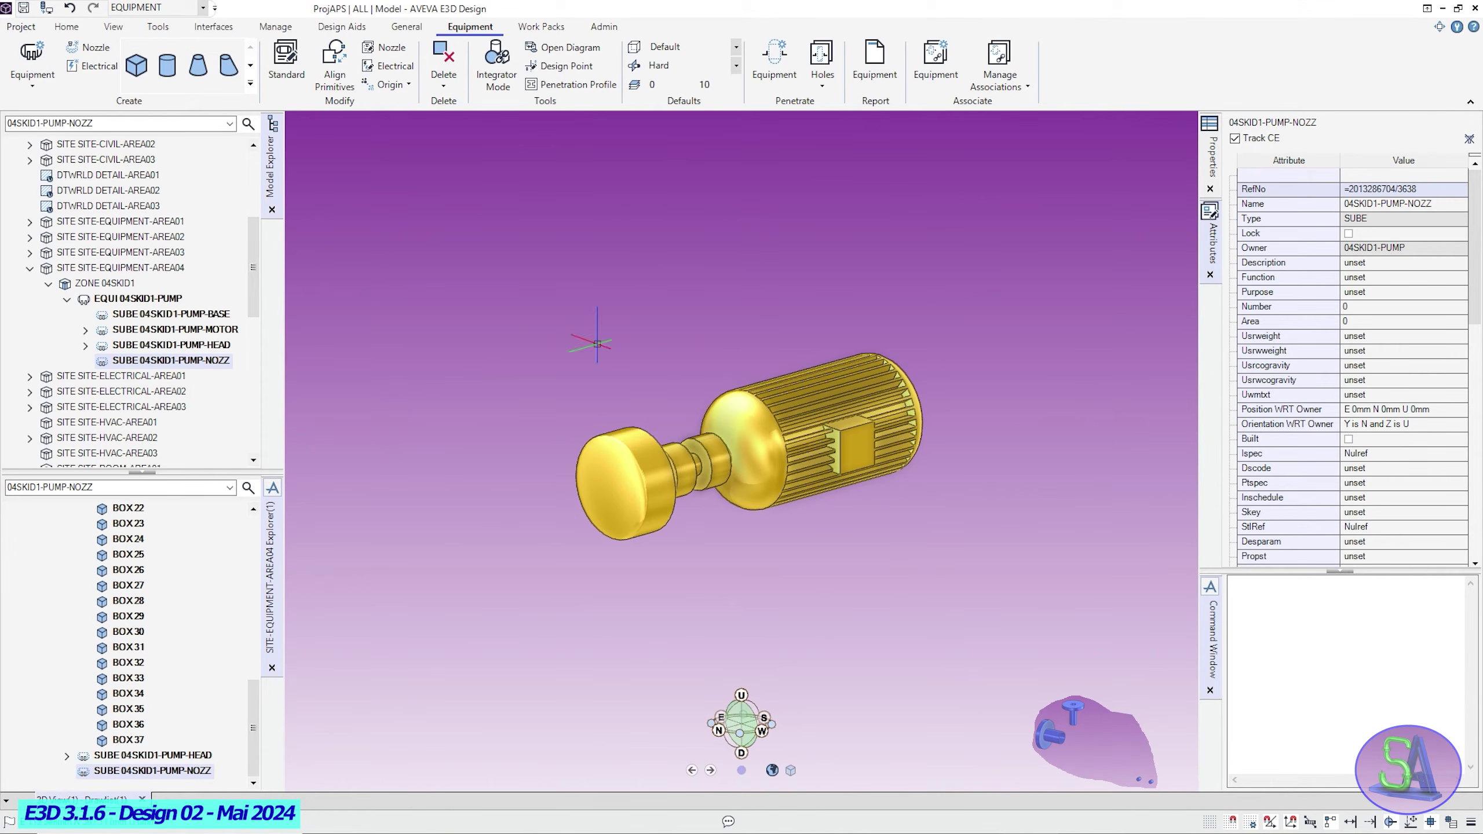
left_click(88, 49)
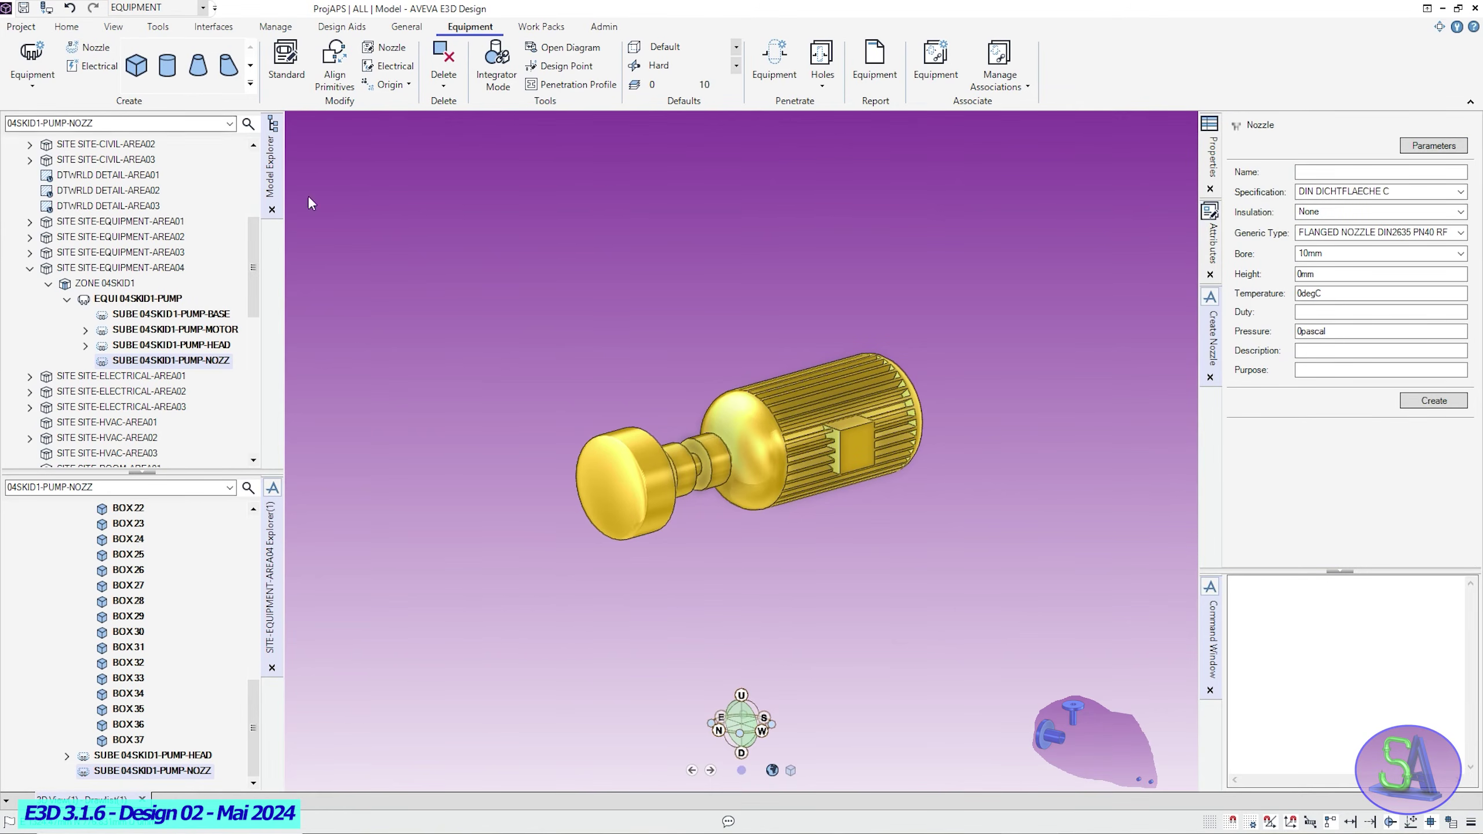
left_click(1308, 169)
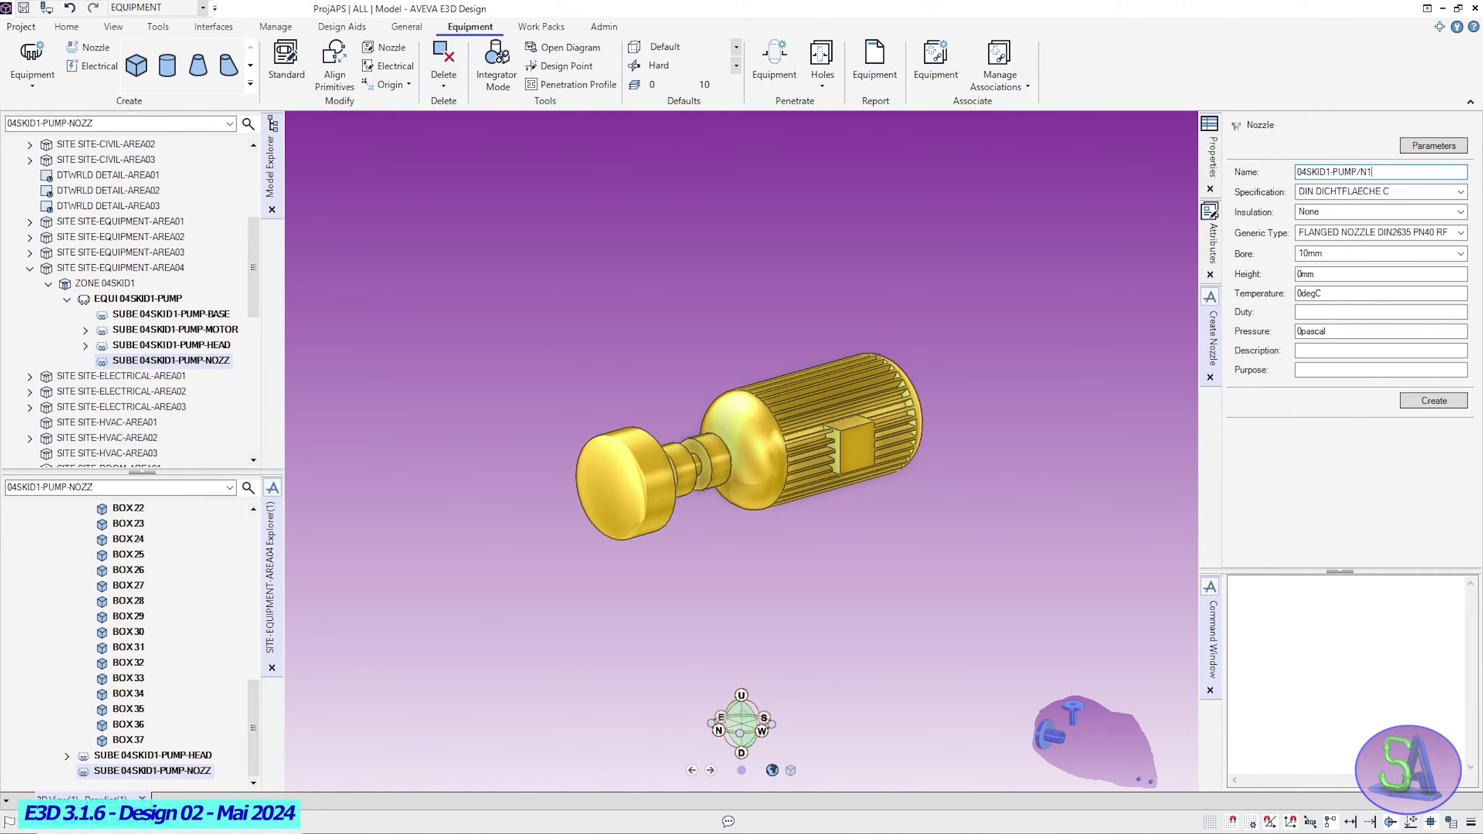
left_click(1458, 194)
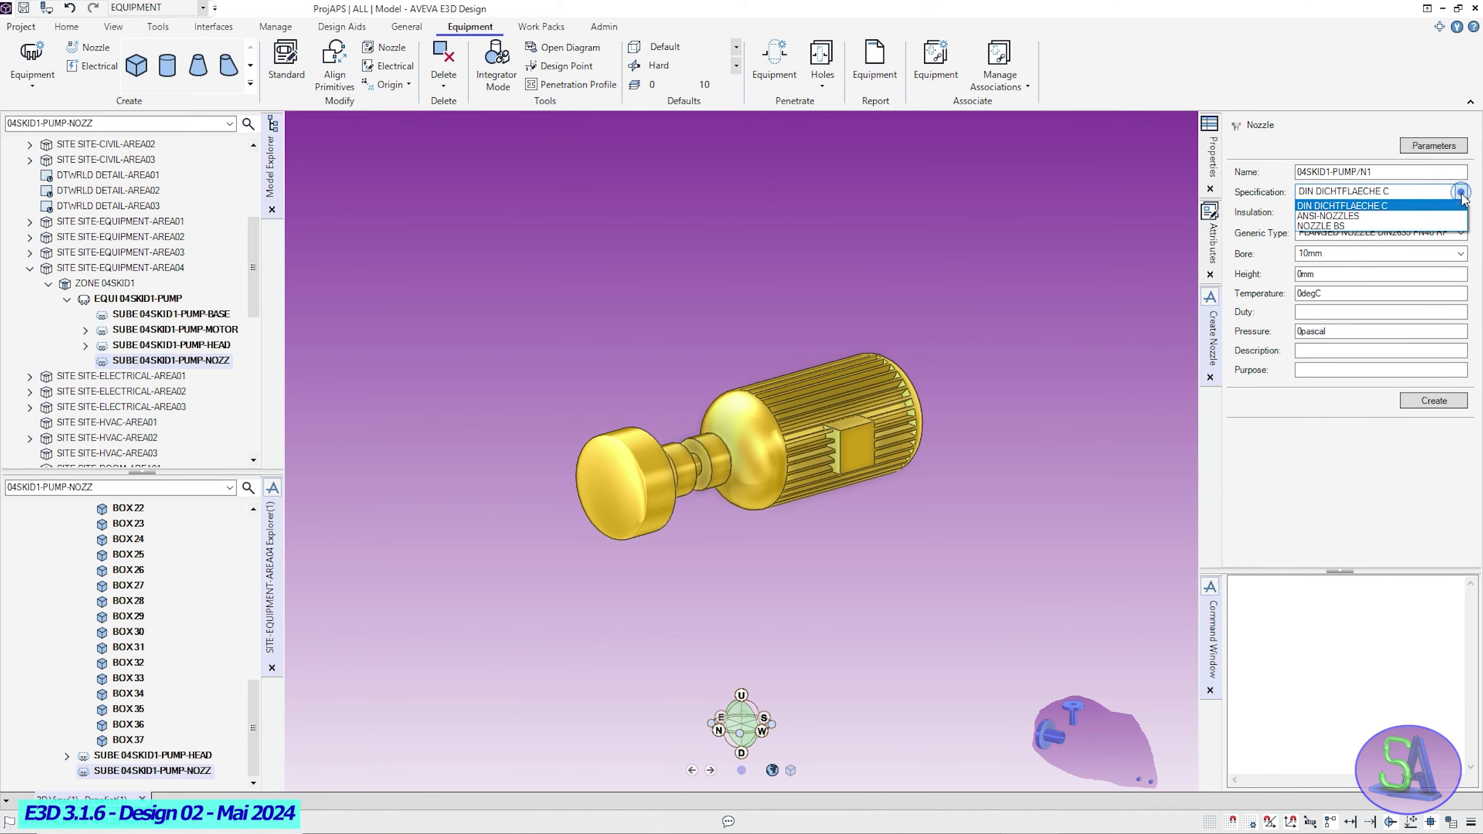
left_click(1337, 219)
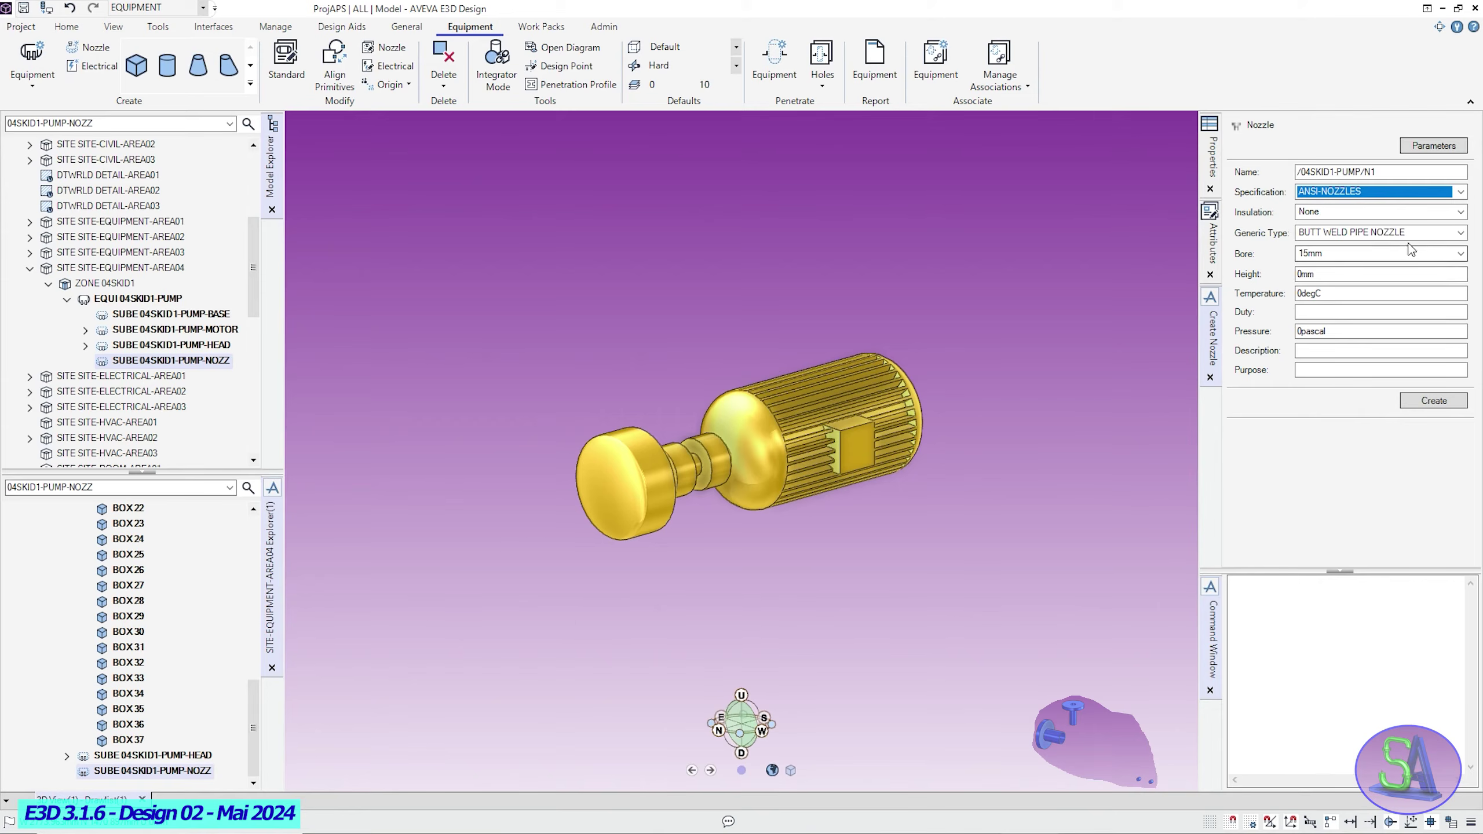
Set the new nozzle's bore to 80mm and its generic type to 300lb Ansi Flanges.
left_click(1461, 255)
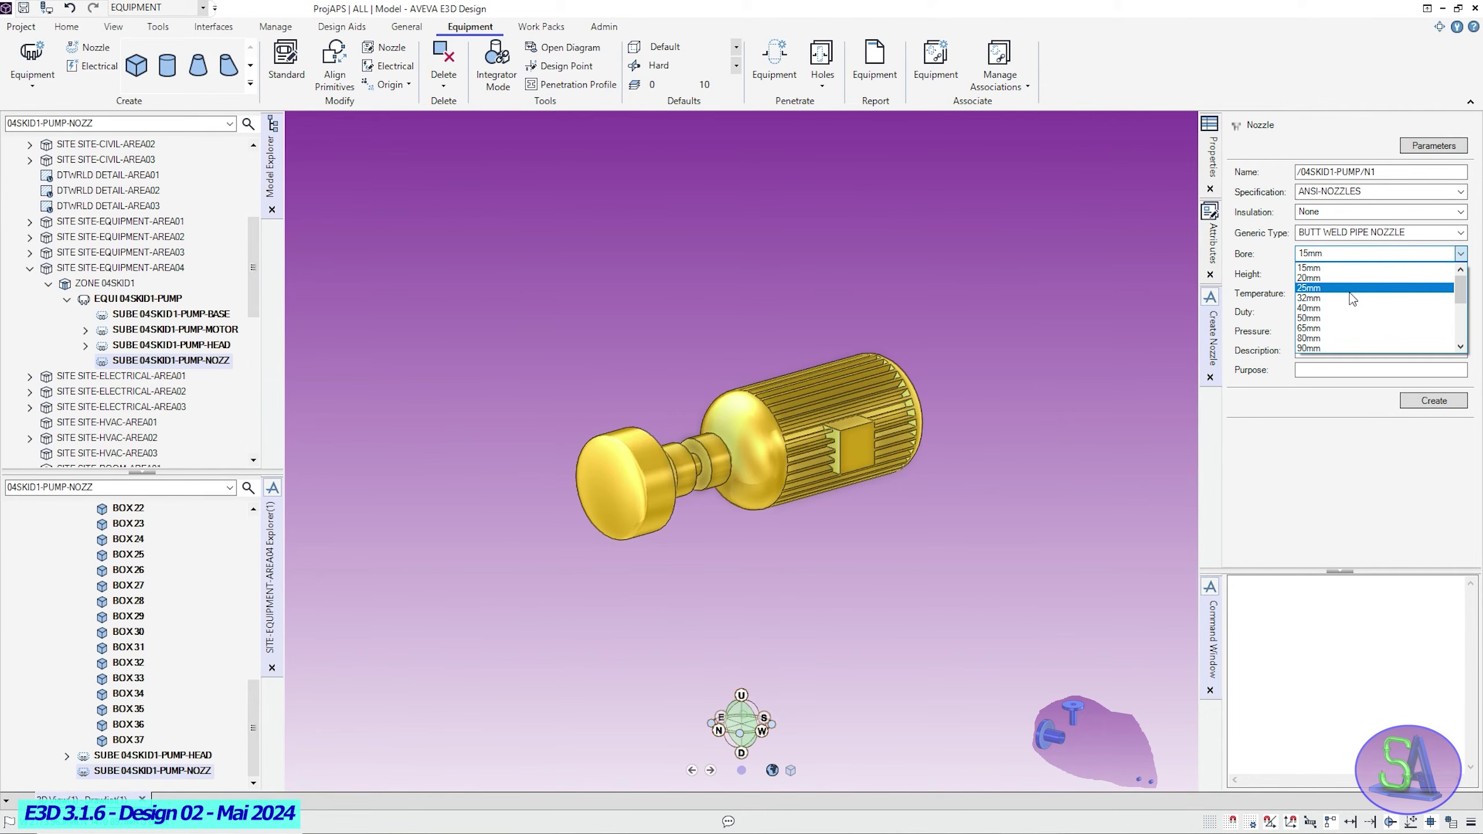
left_click(1311, 338)
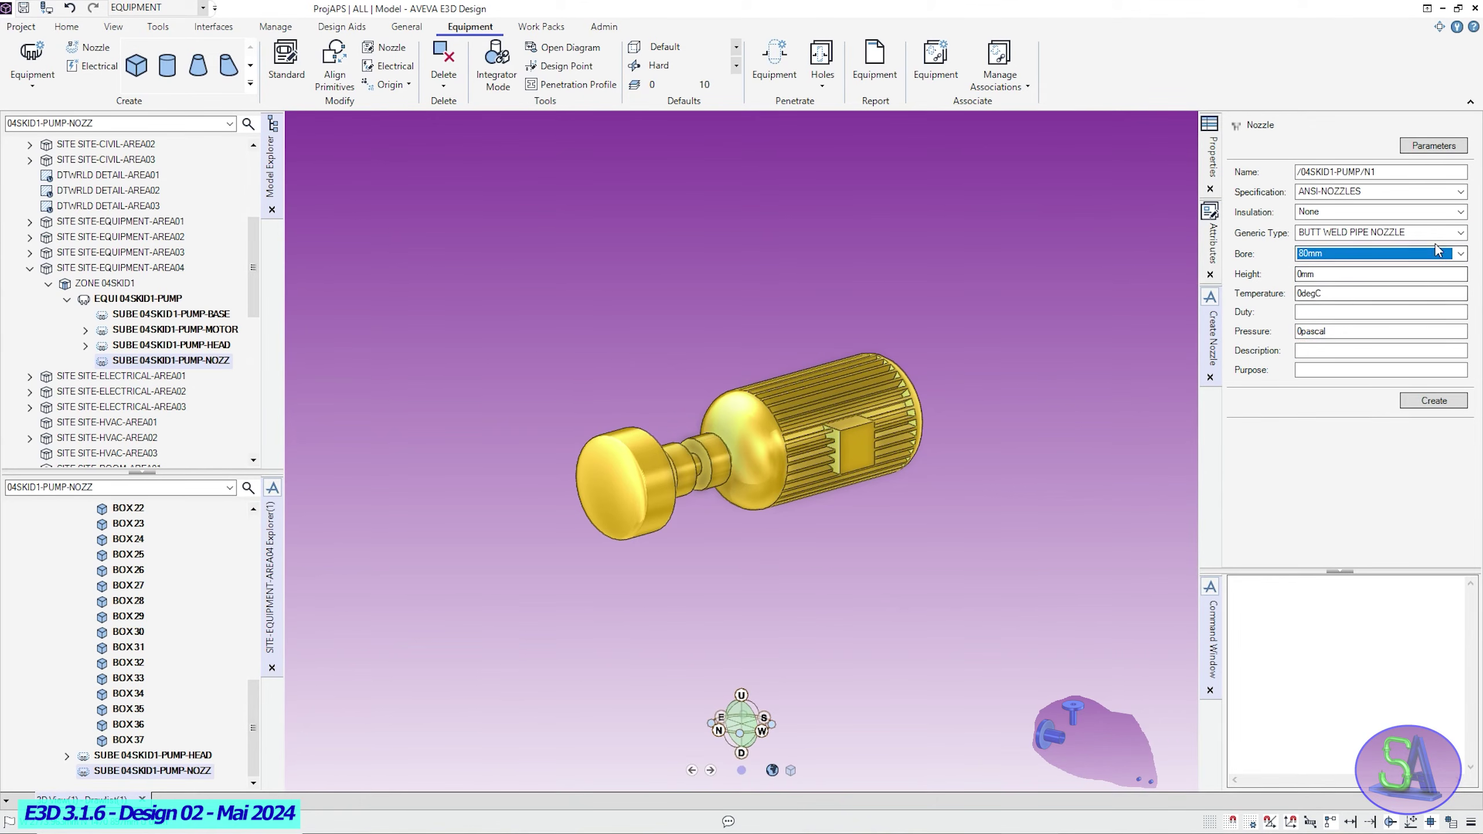
left_click(1460, 233)
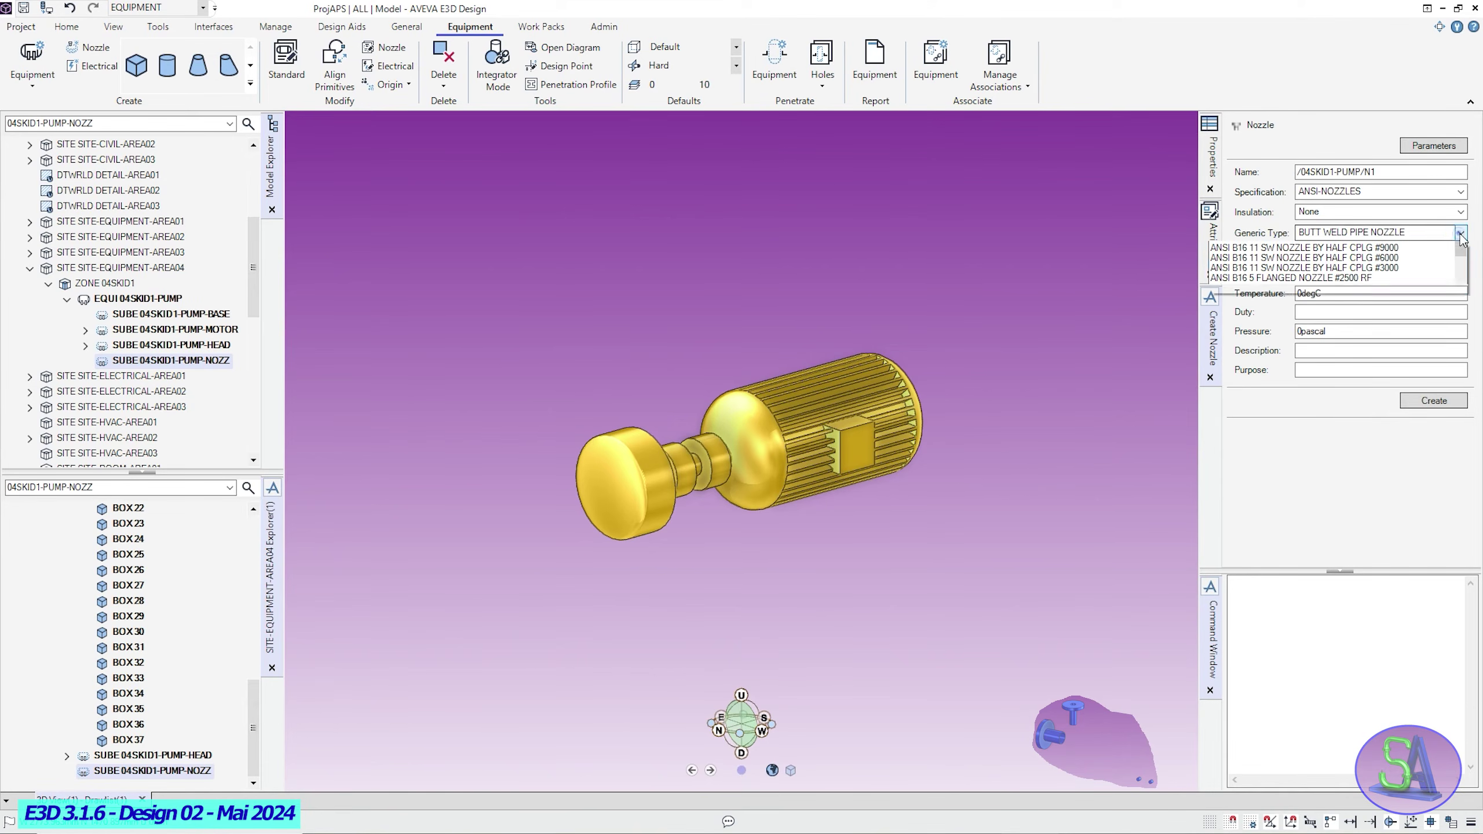
left_click_drag(1462, 280, 1462, 301)
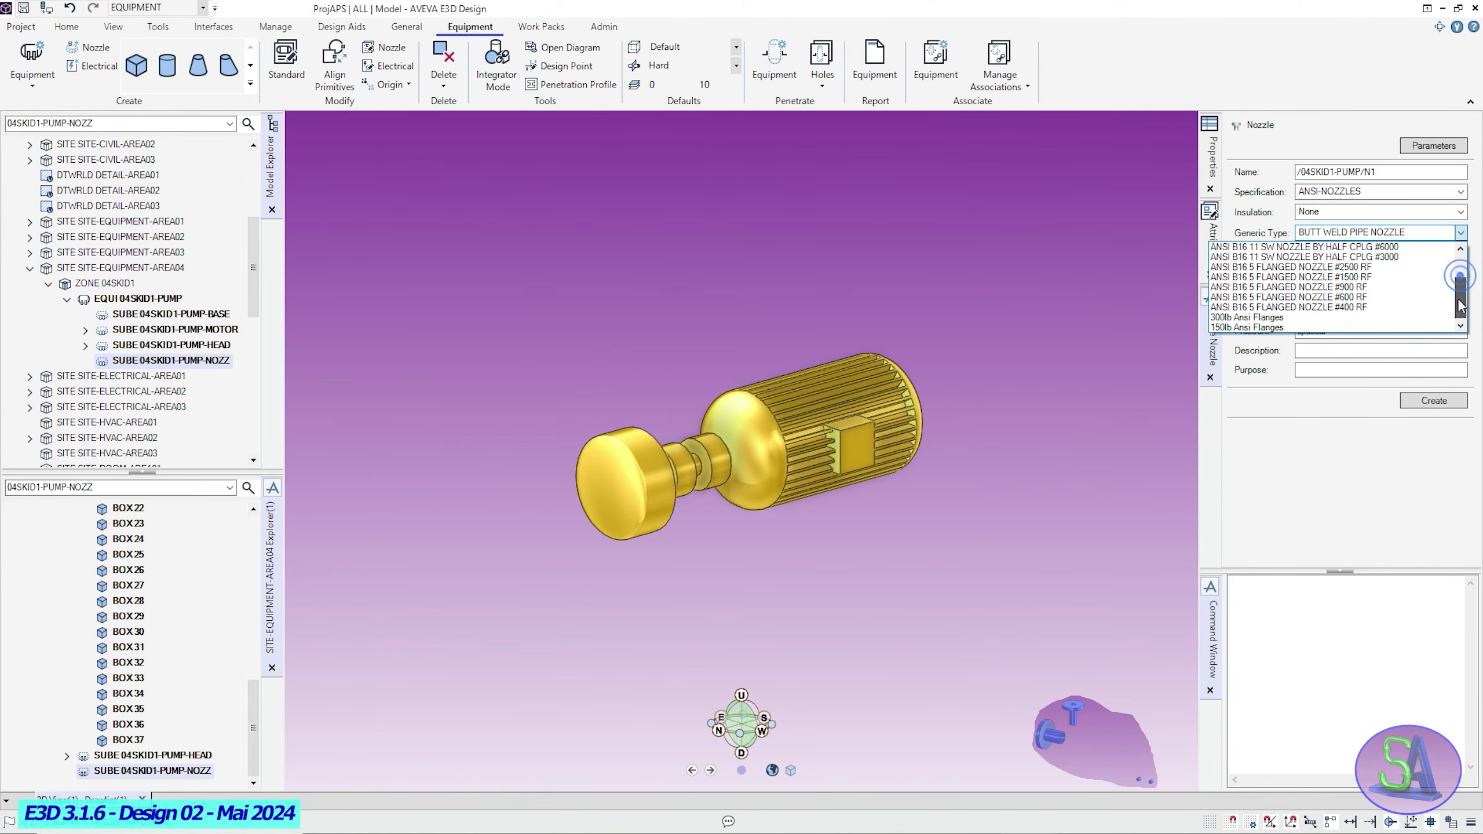
left_click(1264, 318)
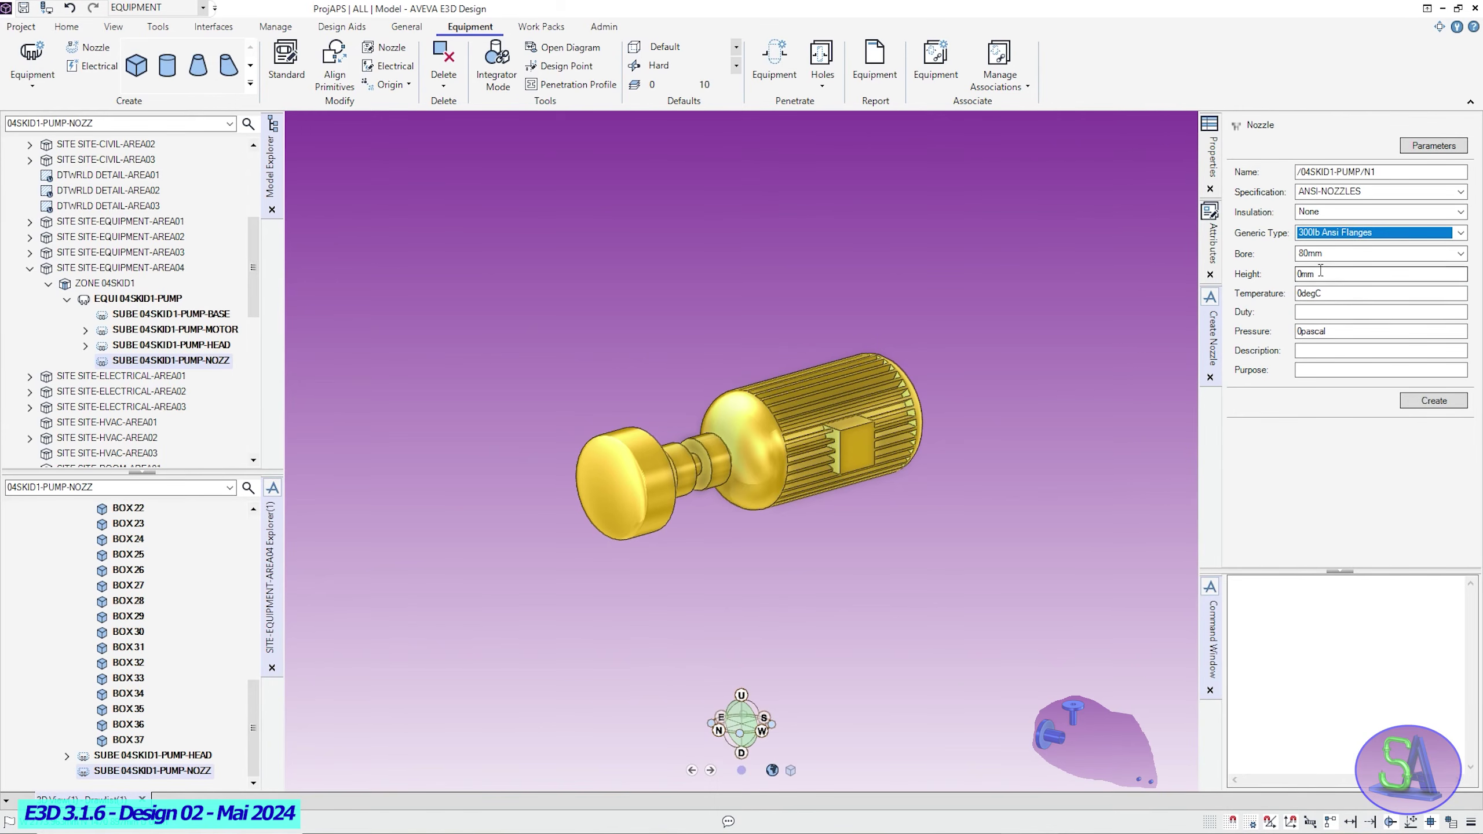
Create nozzle N1 with a height of 155 mm and the description Inlet, and set its North position to 155 mm.
left_click_drag(1322, 275, 1299, 276)
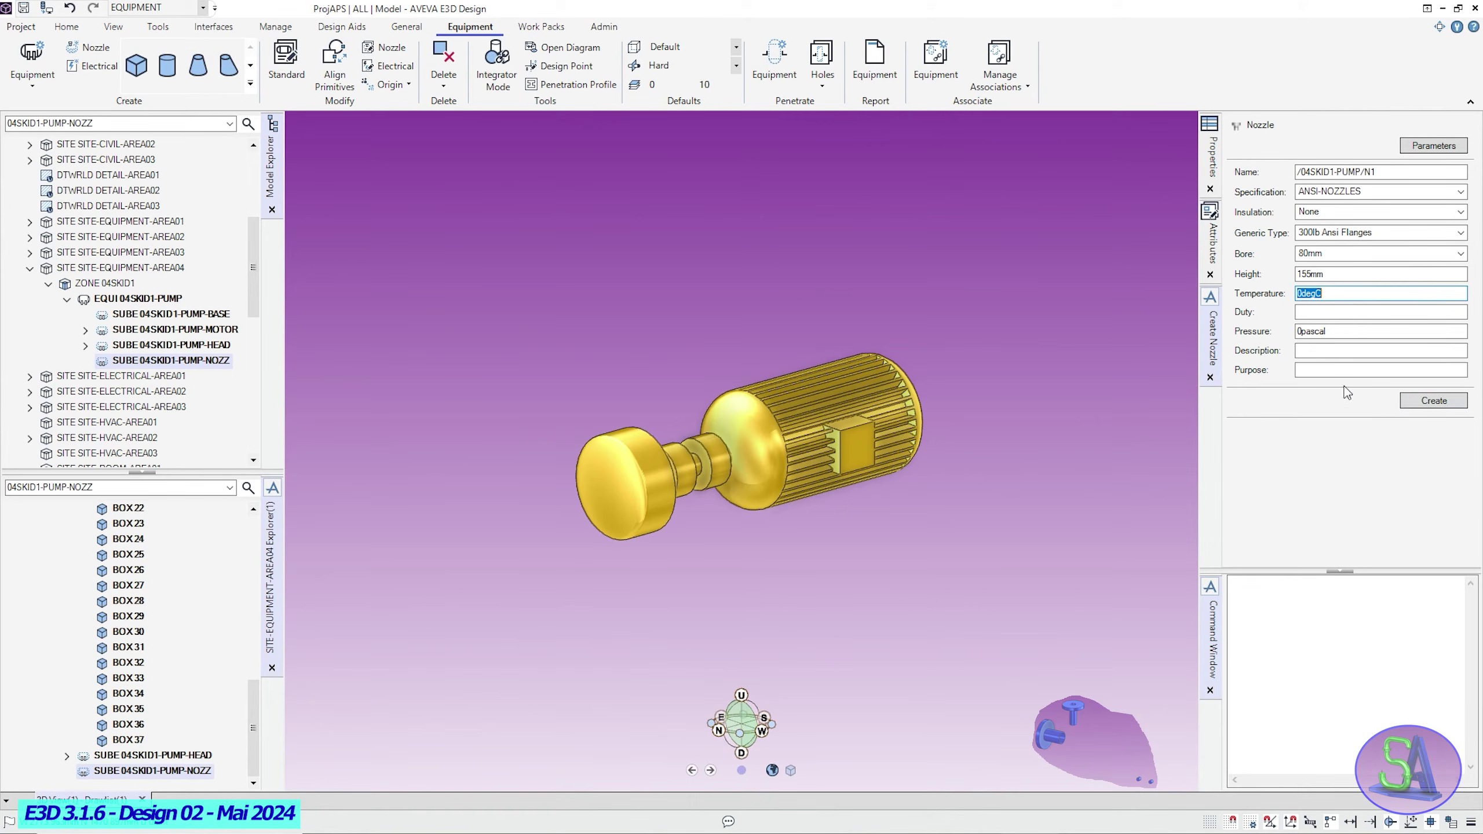
left_click(1302, 350)
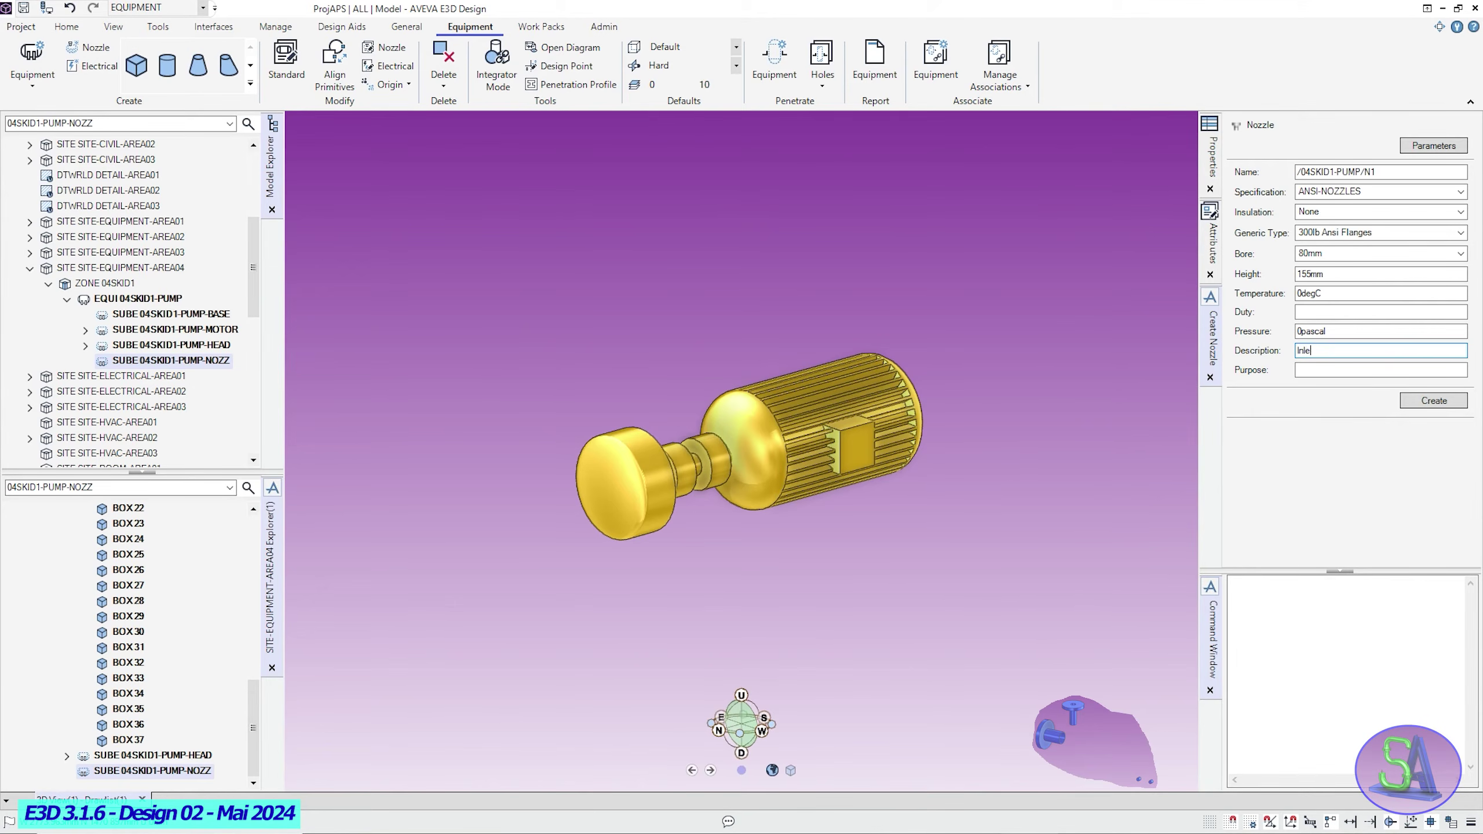
left_click(1416, 401)
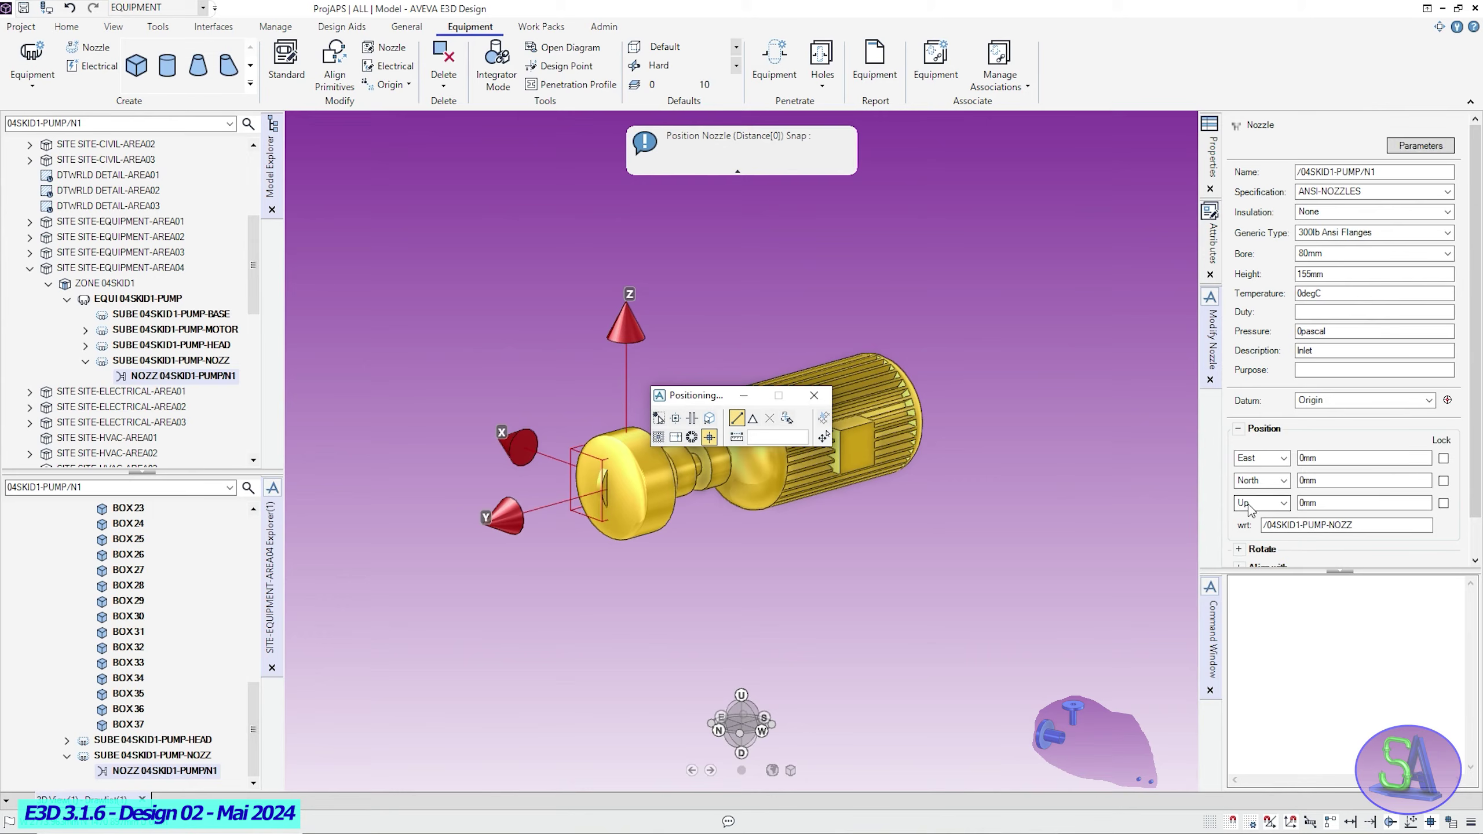
left_click(1299, 481)
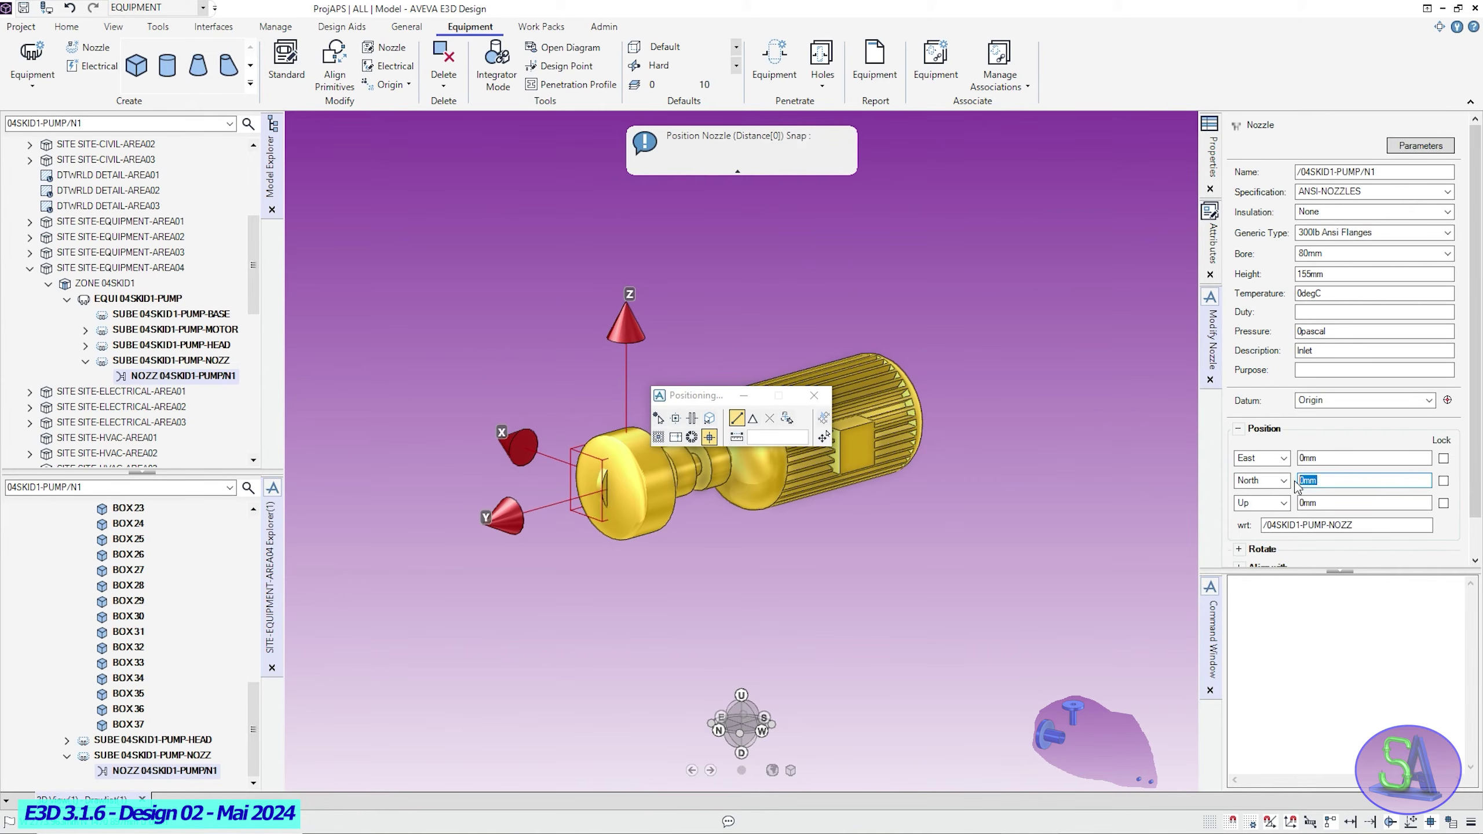
key("Return")
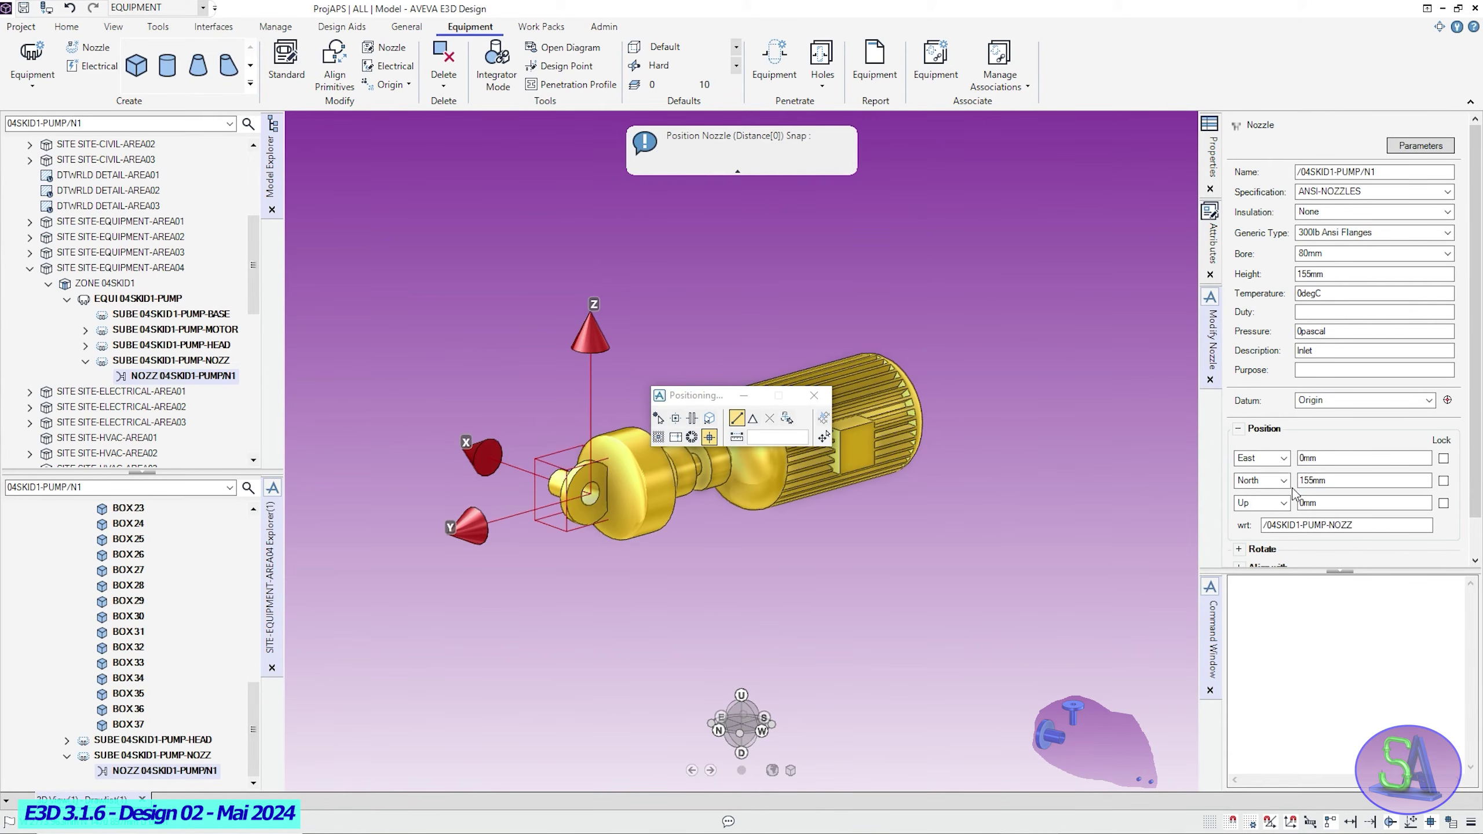
Rotate nozzle N1 about Z by 90 degrees three times and continue to the next nozzle.
scroll(1303, 526, "down", 3)
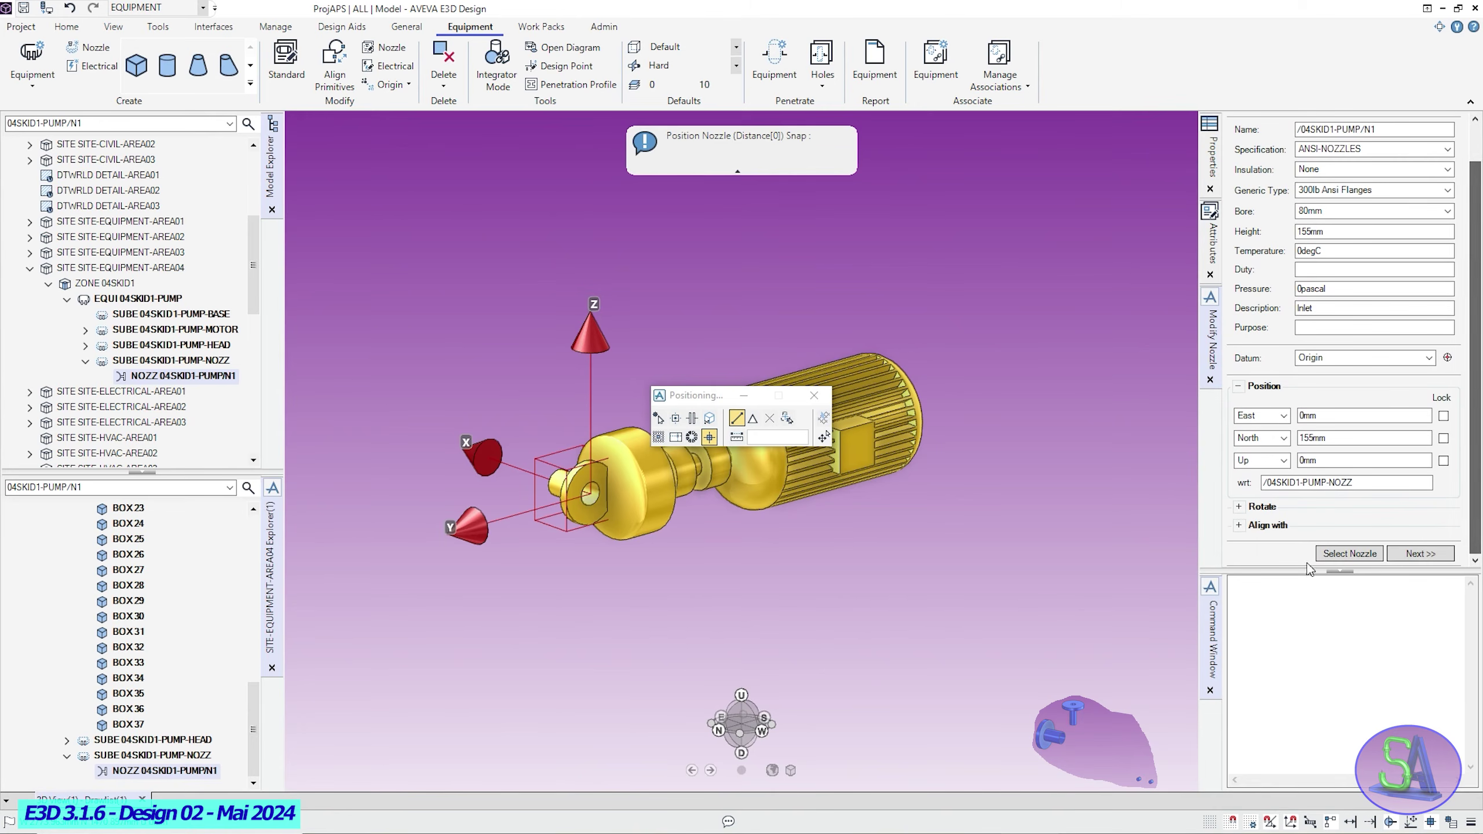
left_click(1239, 506)
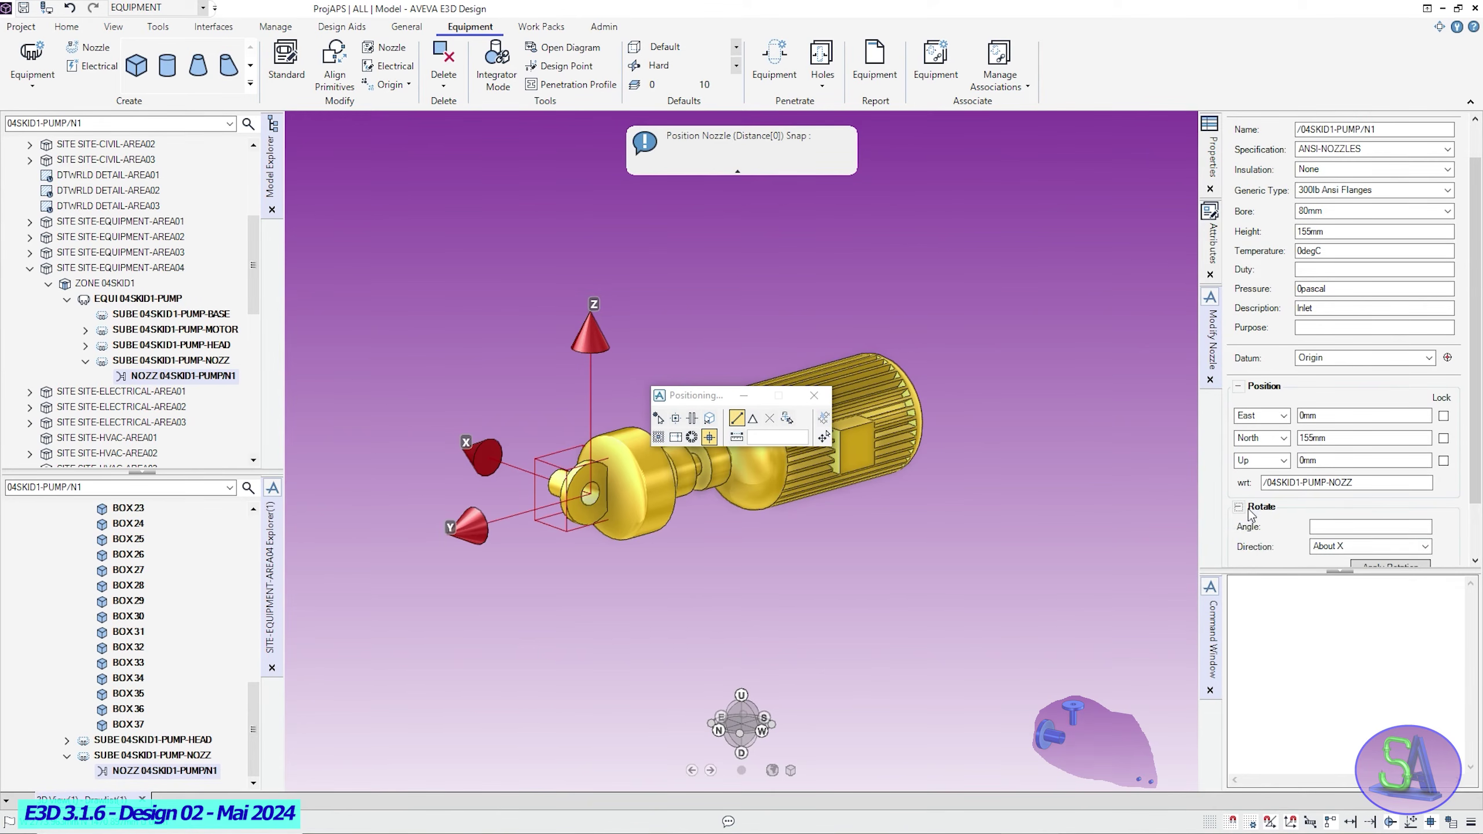
scroll(1270, 522, "down", 3)
left_click(1425, 480)
left_click(1337, 514)
left_click(1326, 463)
type("90")
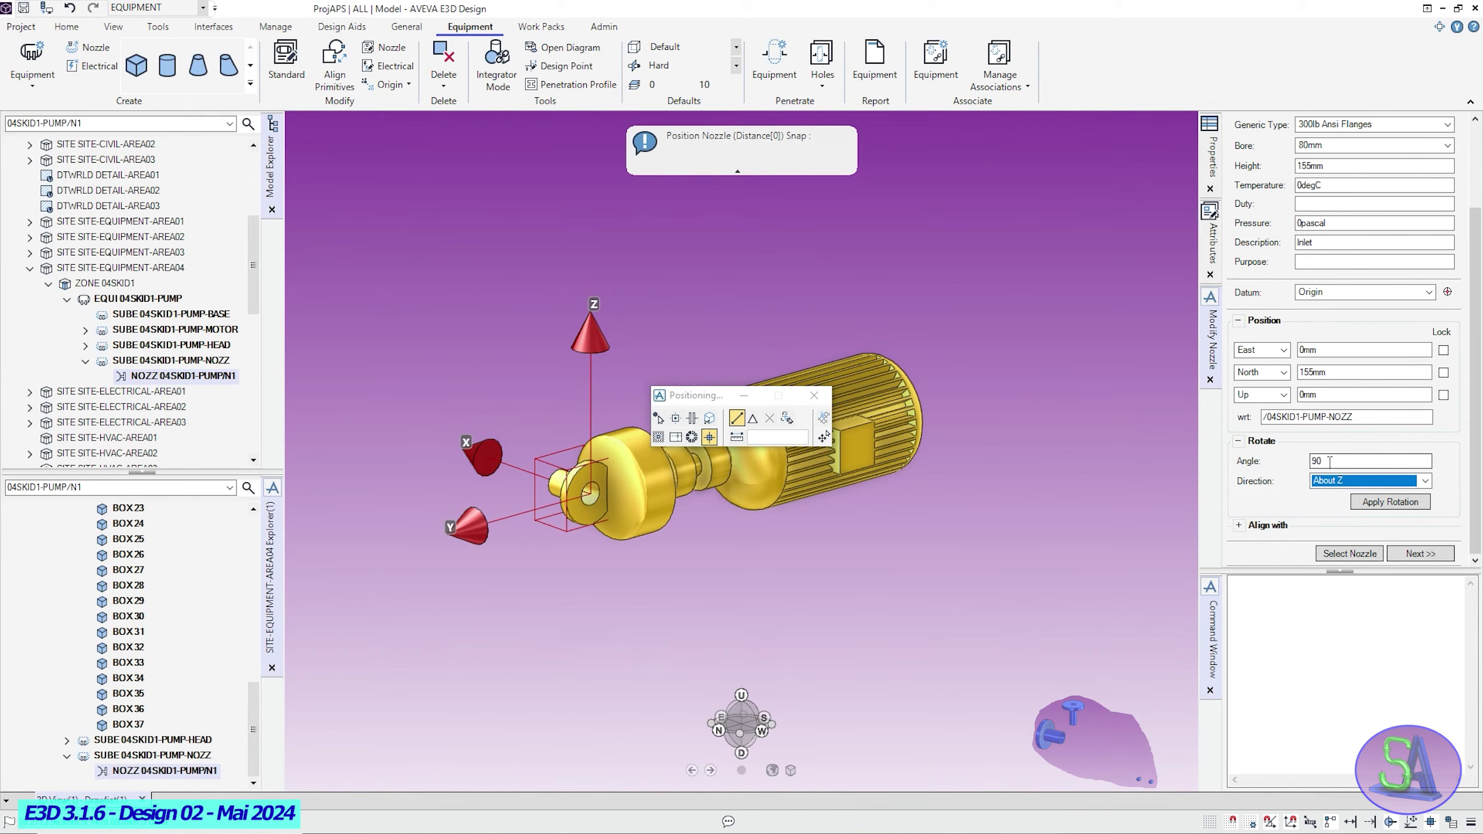
left_click(1369, 504)
left_click(1369, 503)
left_click(1369, 505)
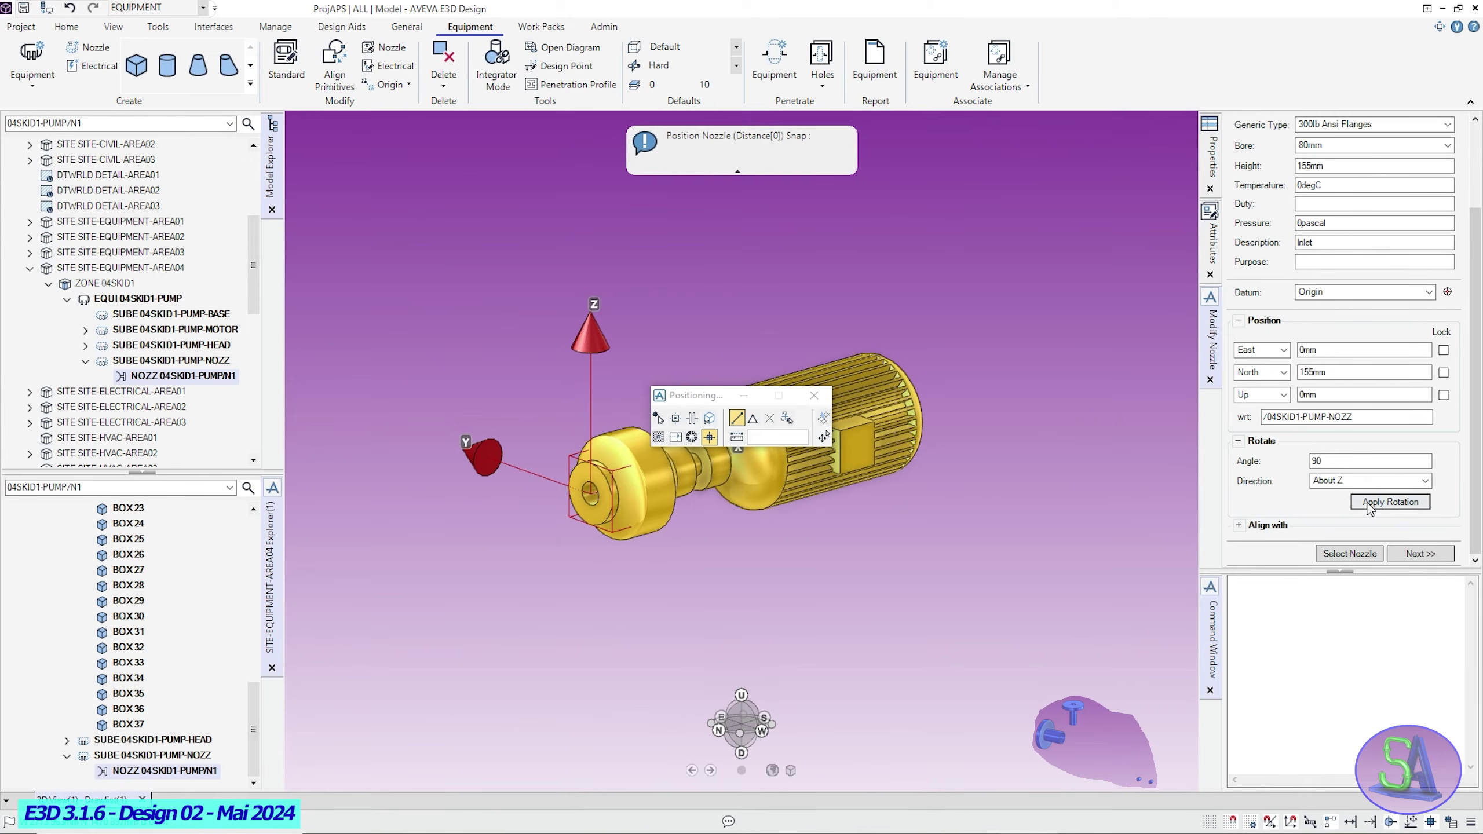
middle_click_drag(736, 529, 717, 528)
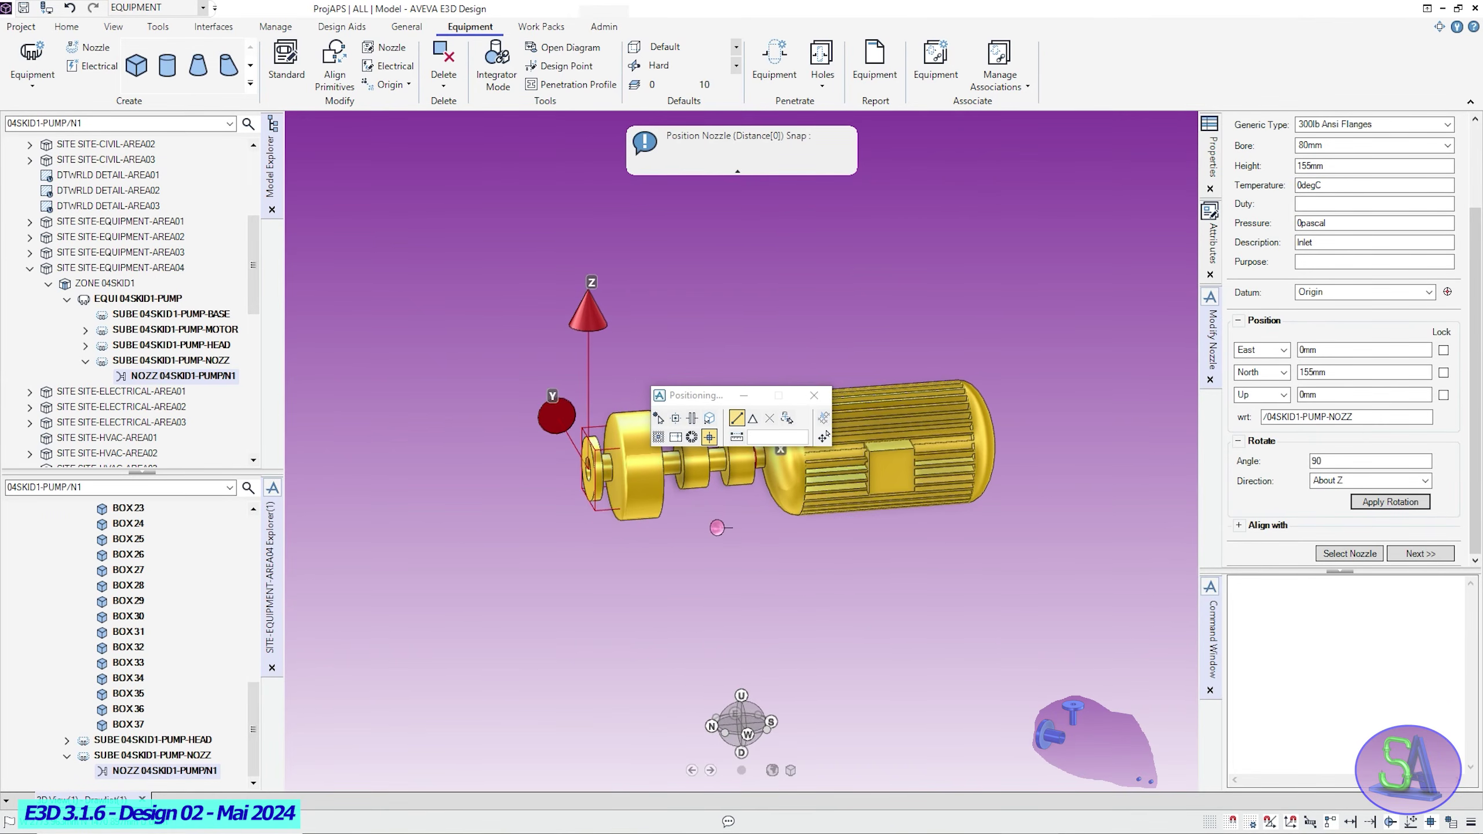
middle_click_drag(866, 537, 861, 536)
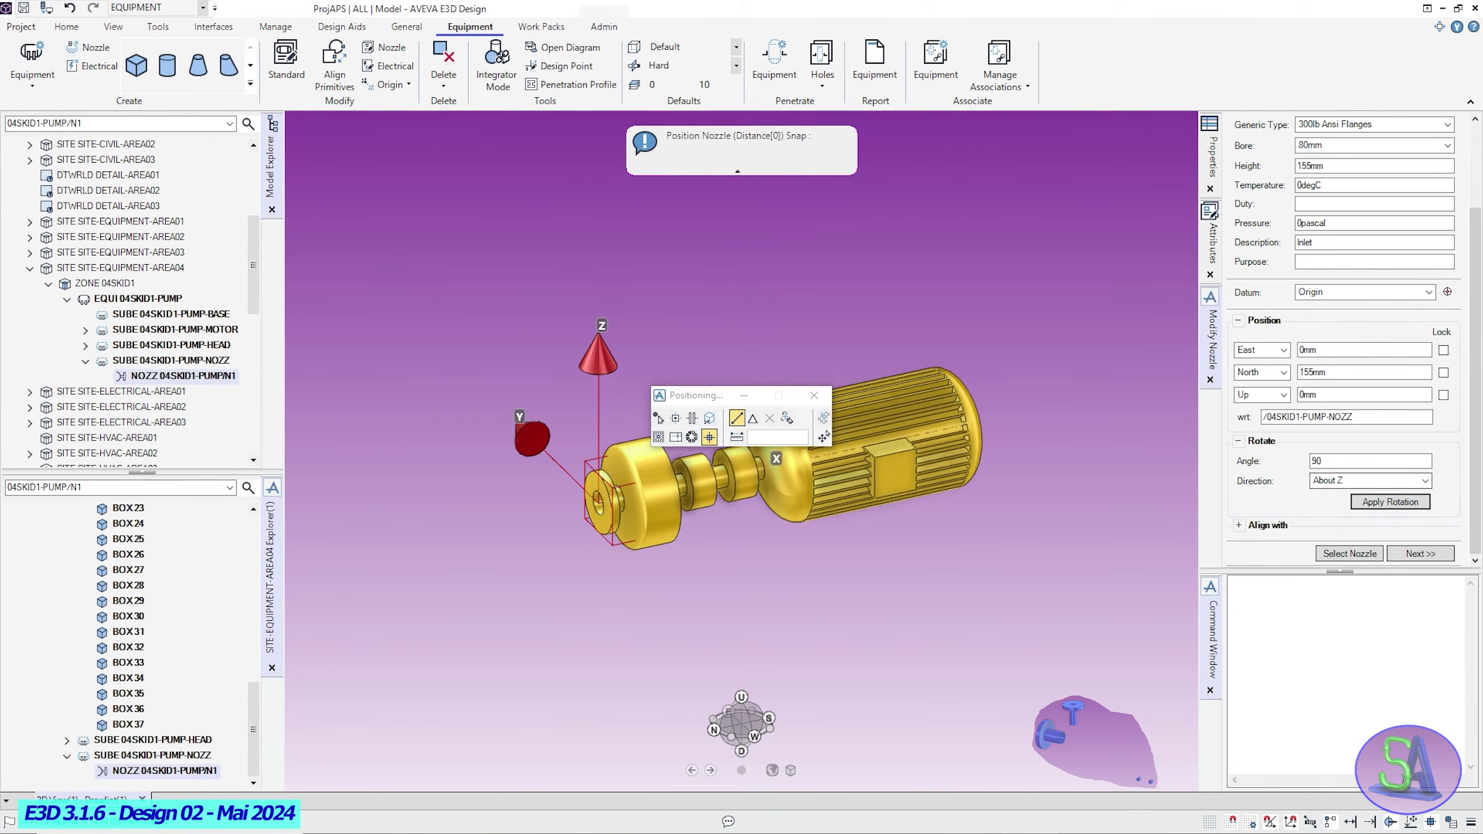
left_click(1424, 553)
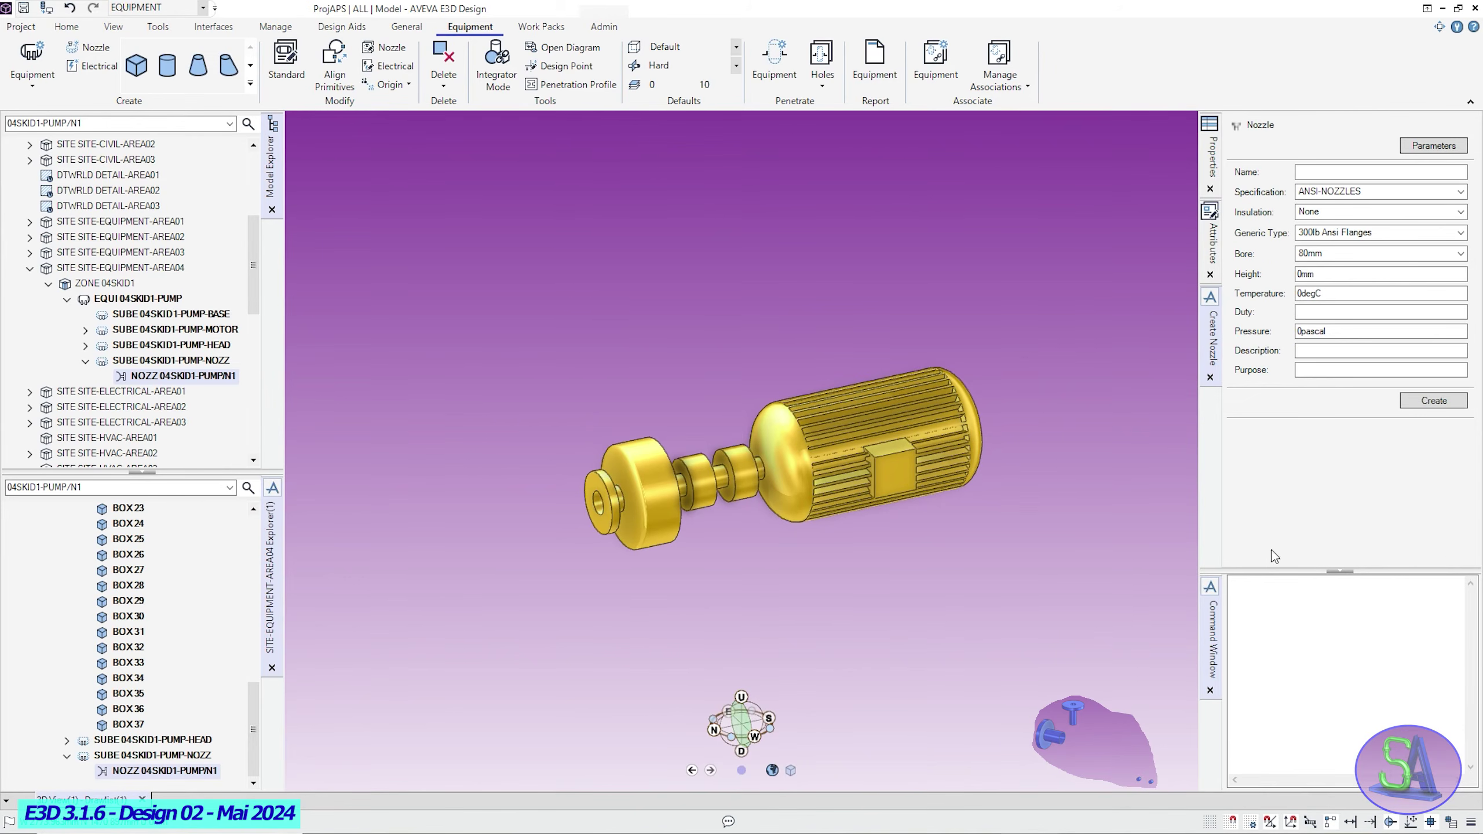
Create a second nozzle named 04SKID1-PUMP/N2 with the ANSI-NOZZLES specification, 40mm bore, 205 mm height and the description Outlet.
left_click(1302, 170)
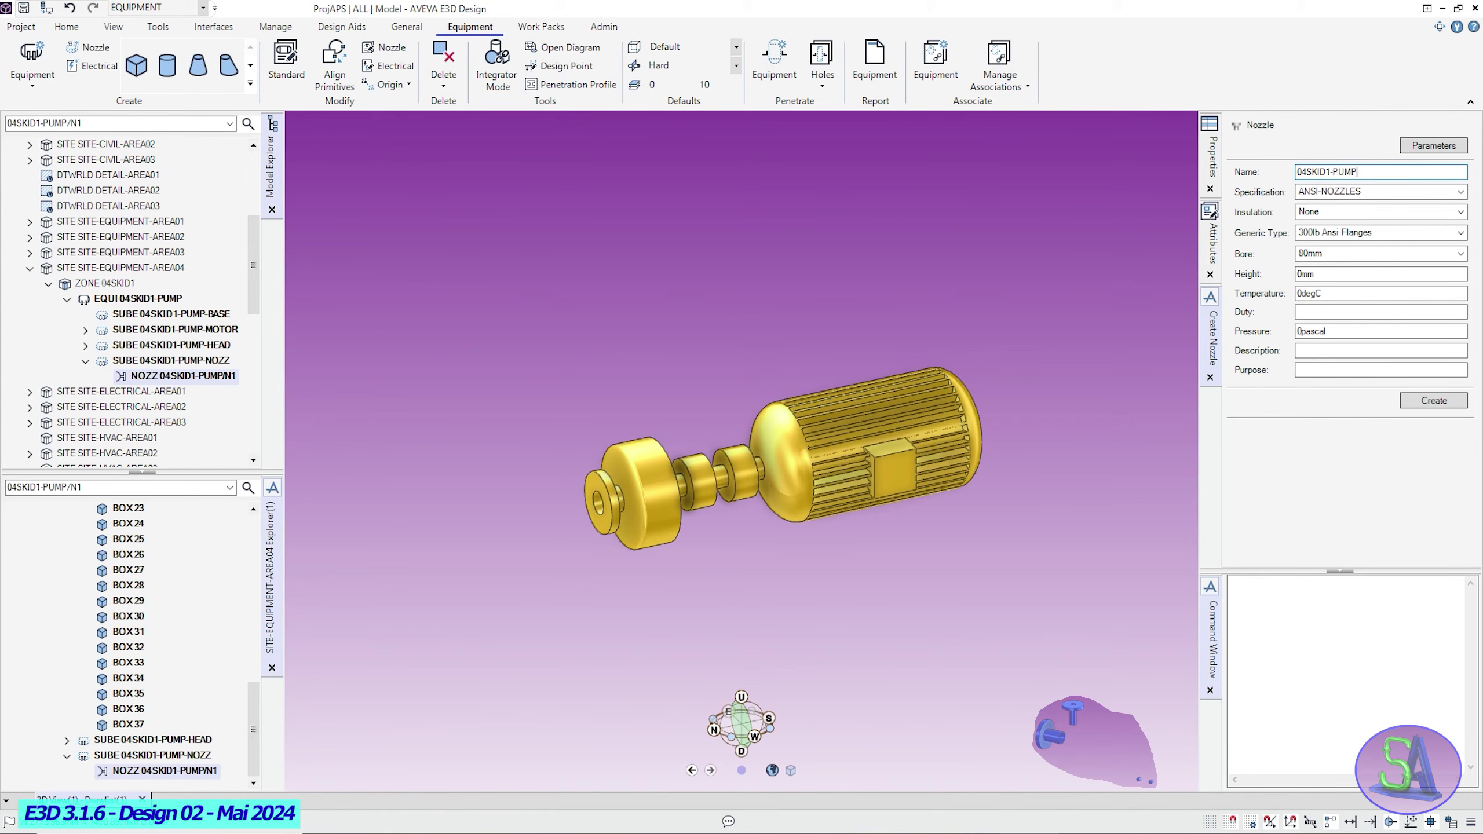
left_click(1460, 192)
left_click(1456, 243)
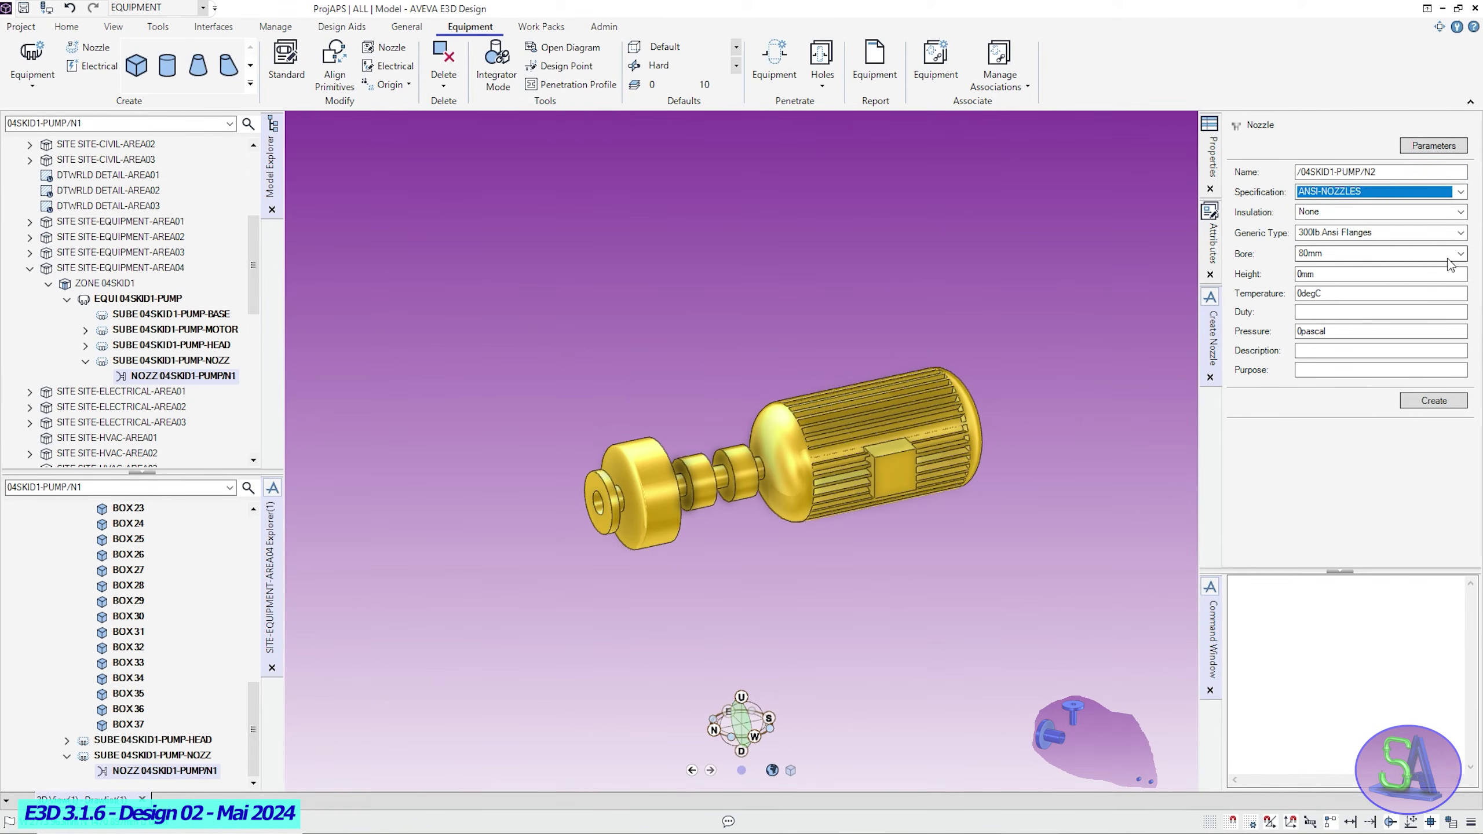
left_click(1460, 253)
left_click(1460, 270)
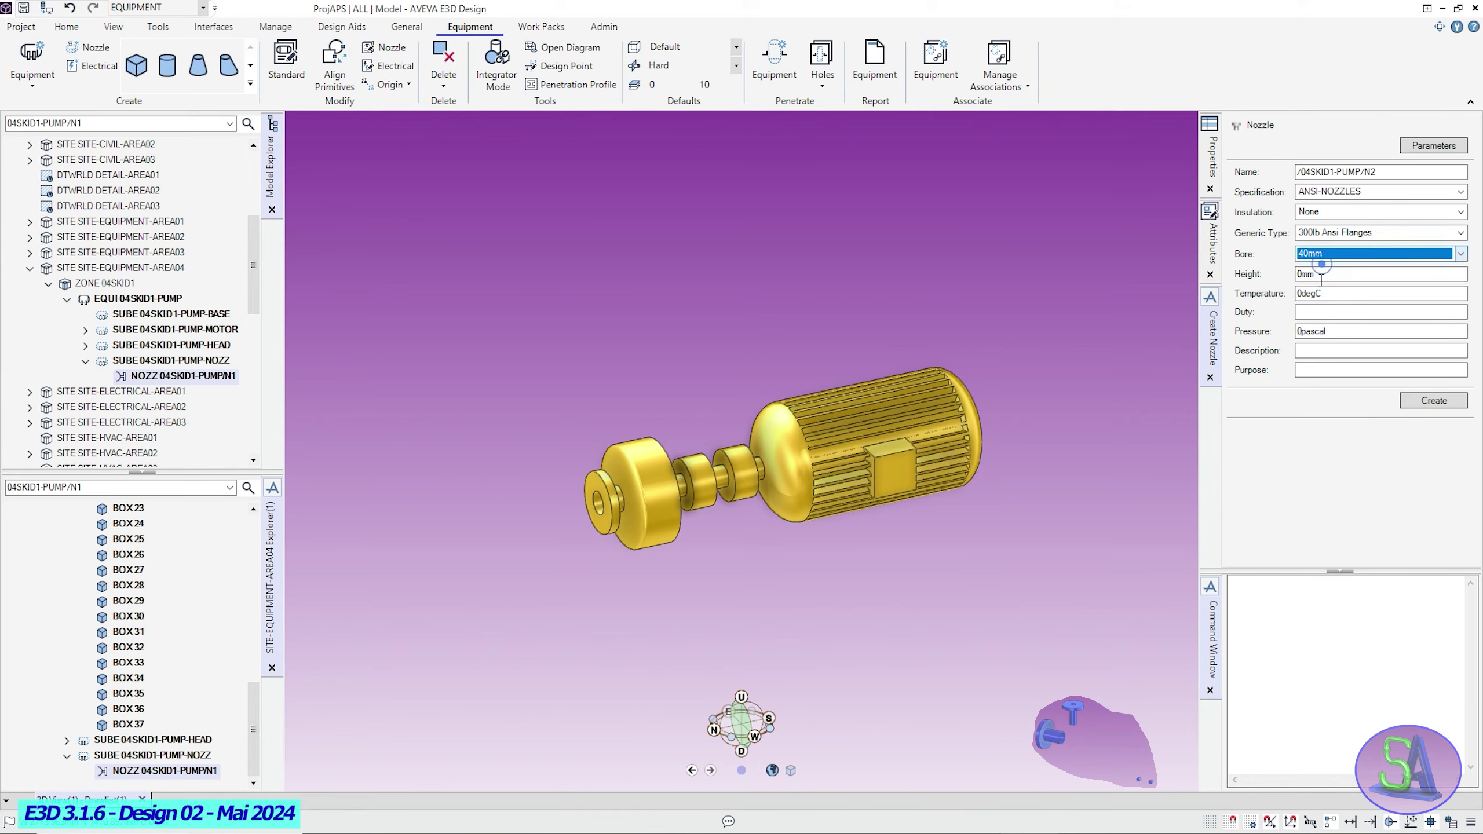
left_click(1308, 270)
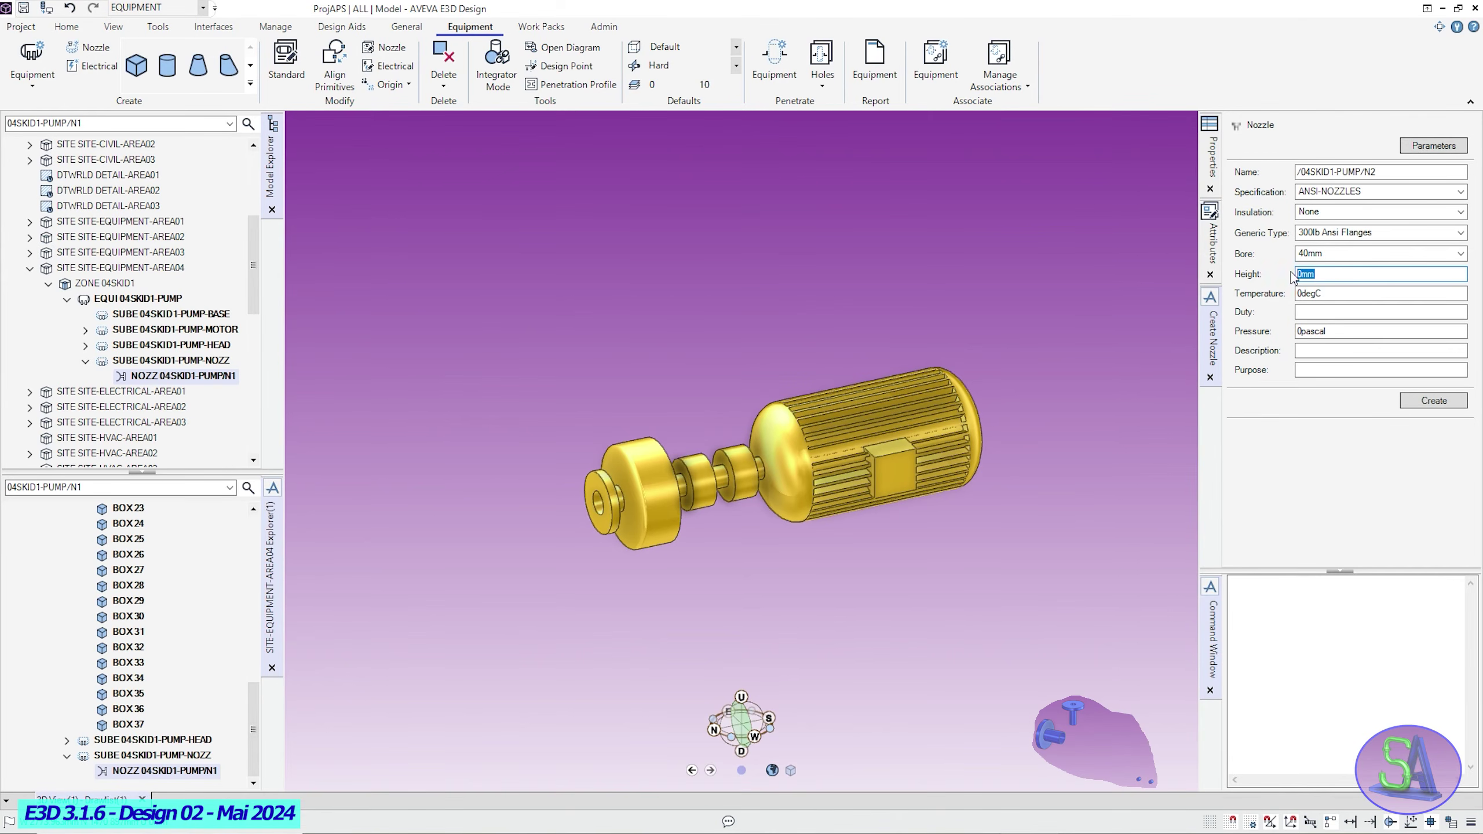
left_click(1308, 350)
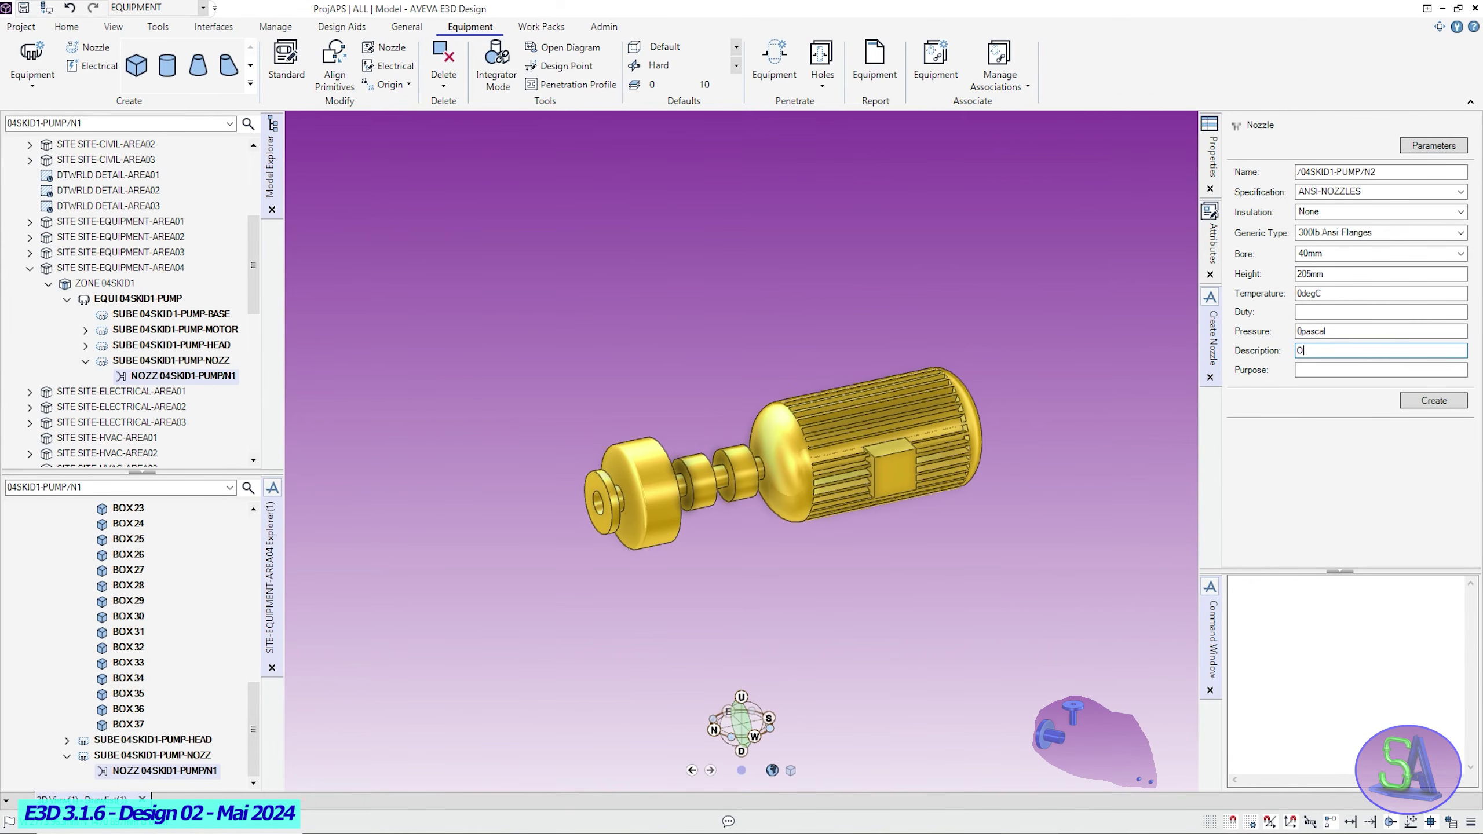
left_click(1431, 409)
Position nozzle N2 at Up 205 mm and East 150 mm relative to 04SKID1-PUMP-NOZZ.
left_click(1324, 503)
type("205")
key("Return")
middle_click_drag(586, 602, 621, 594)
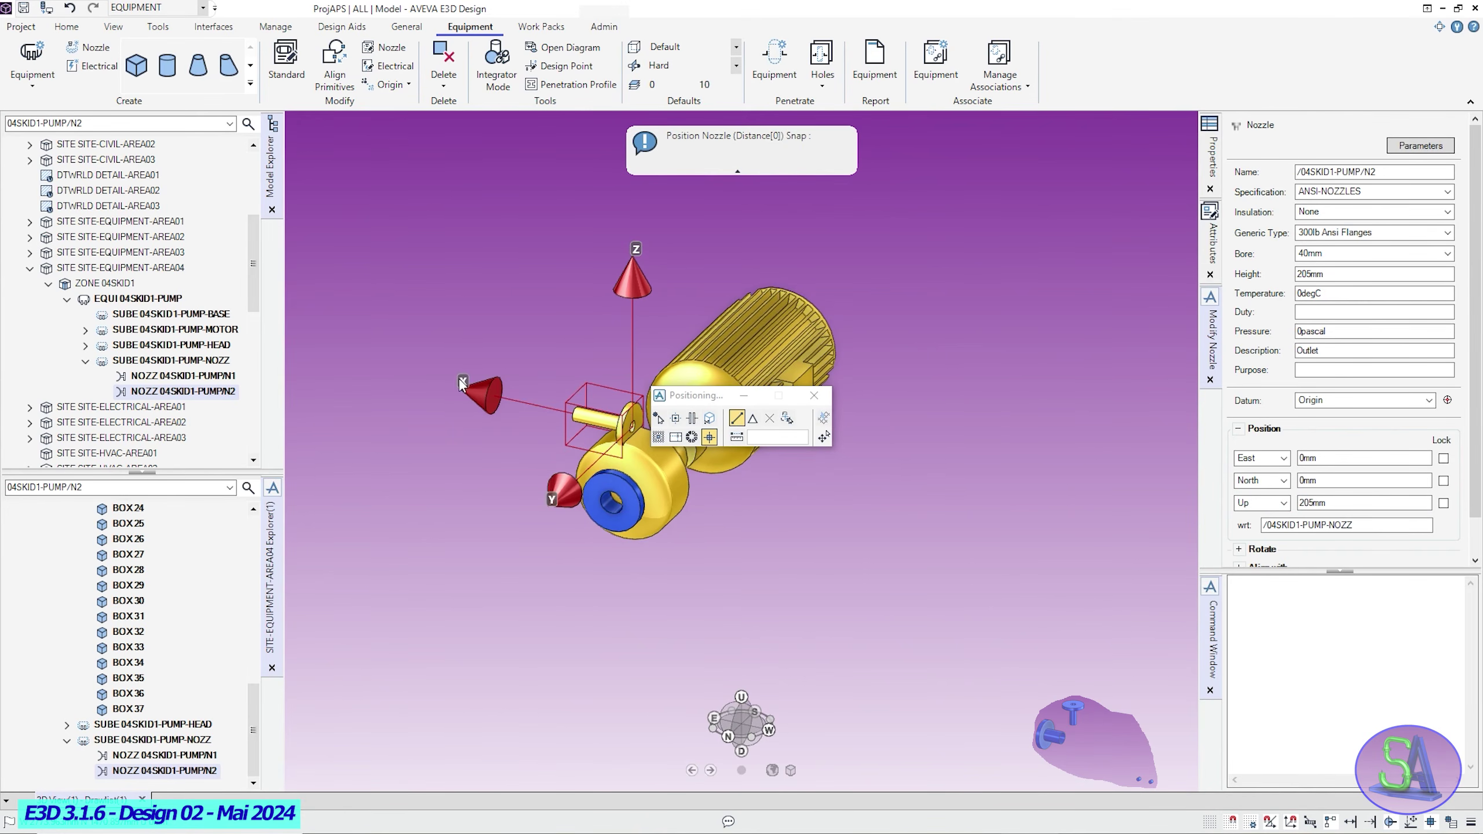
double_click(1394, 458)
type("150")
key("Return")
Rotate nozzle N2 by 90 degrees about Y and finish the nozzle creation.
scroll(1396, 465, "down", 2)
left_click(1239, 506)
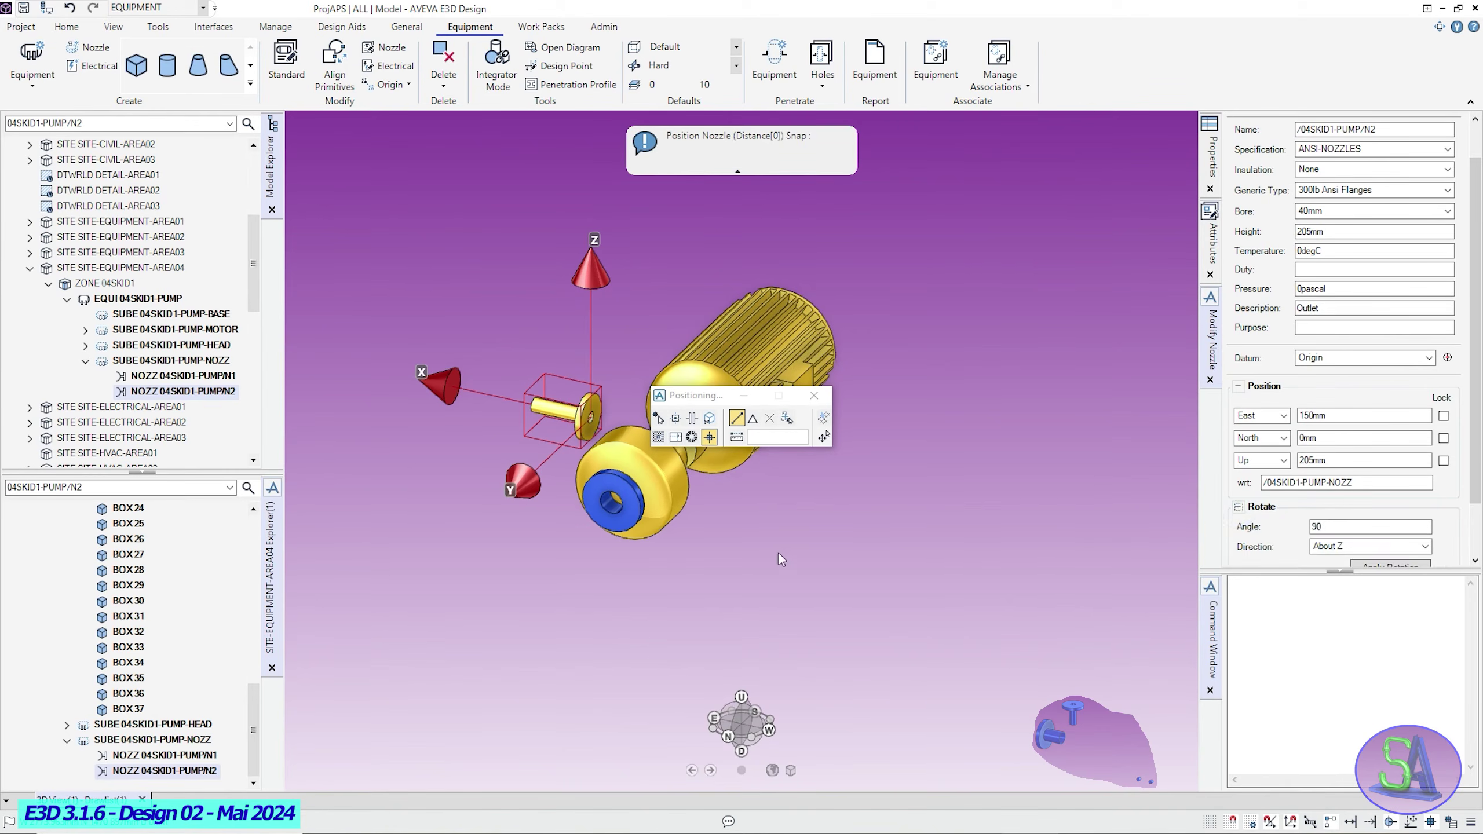
left_click(1424, 547)
left_click(1343, 566)
scroll(1366, 560, "down", 2)
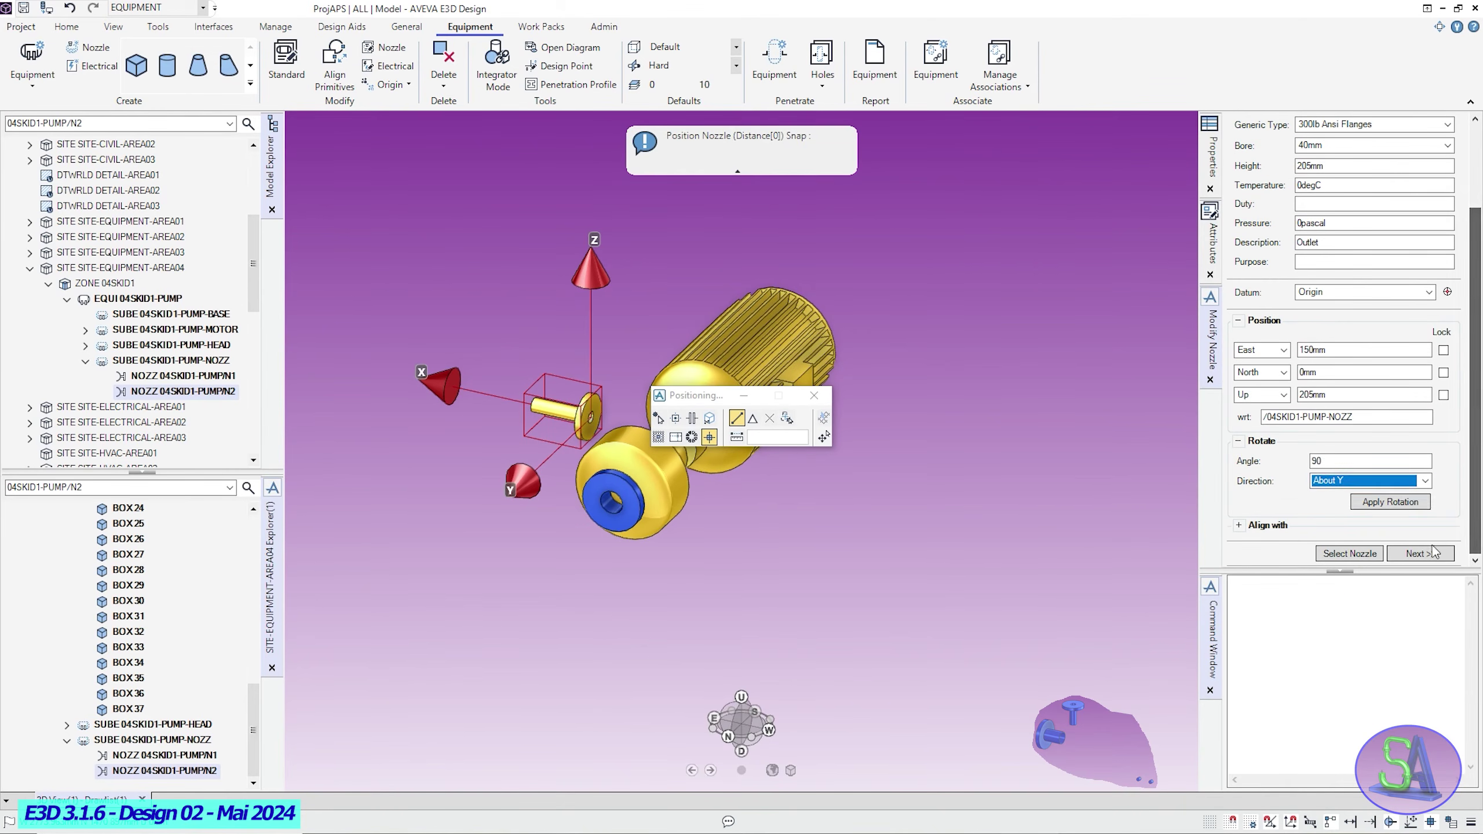
left_click(1392, 504)
left_click(1420, 553)
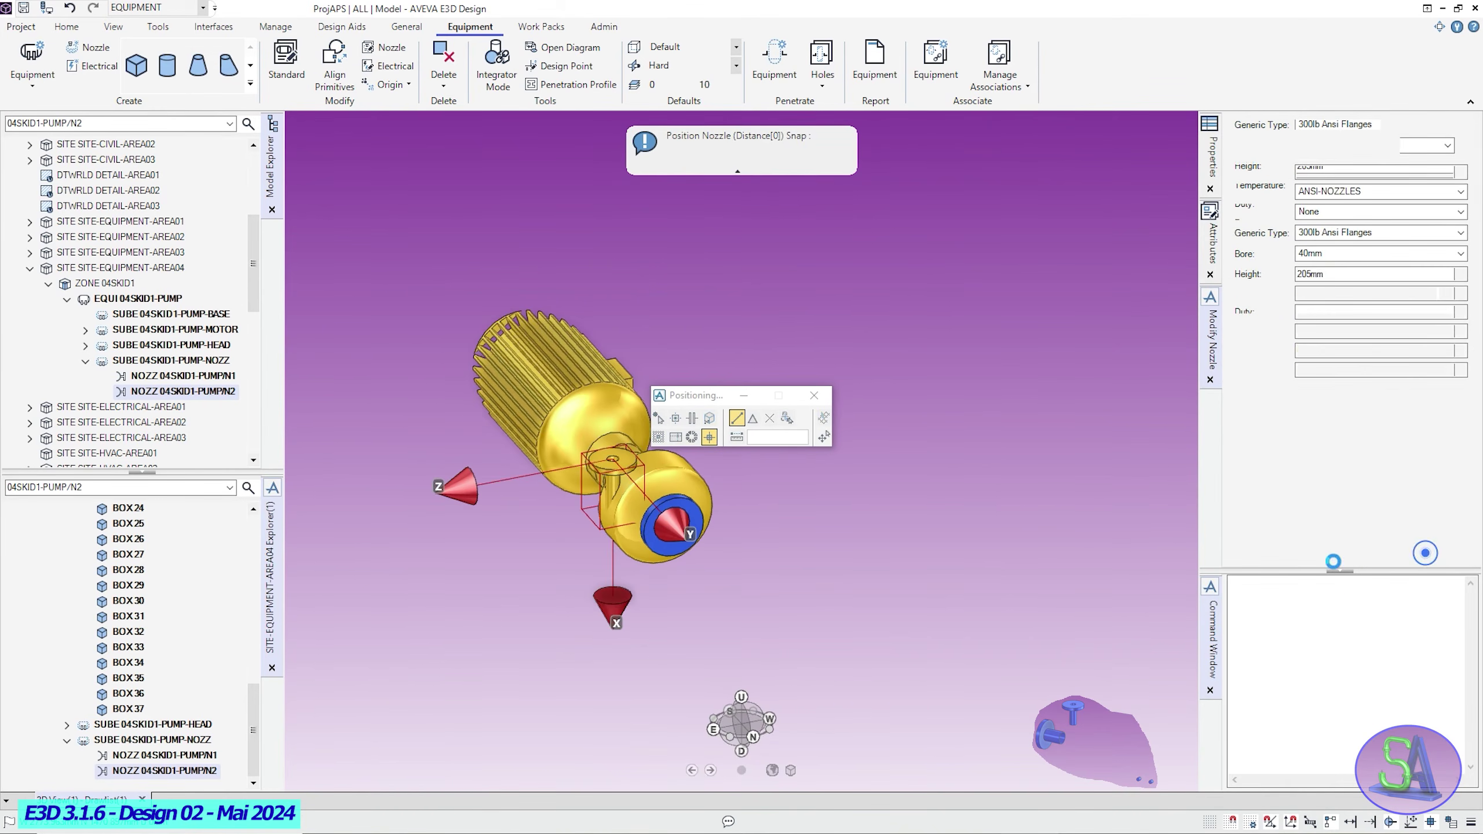
left_click(1210, 377)
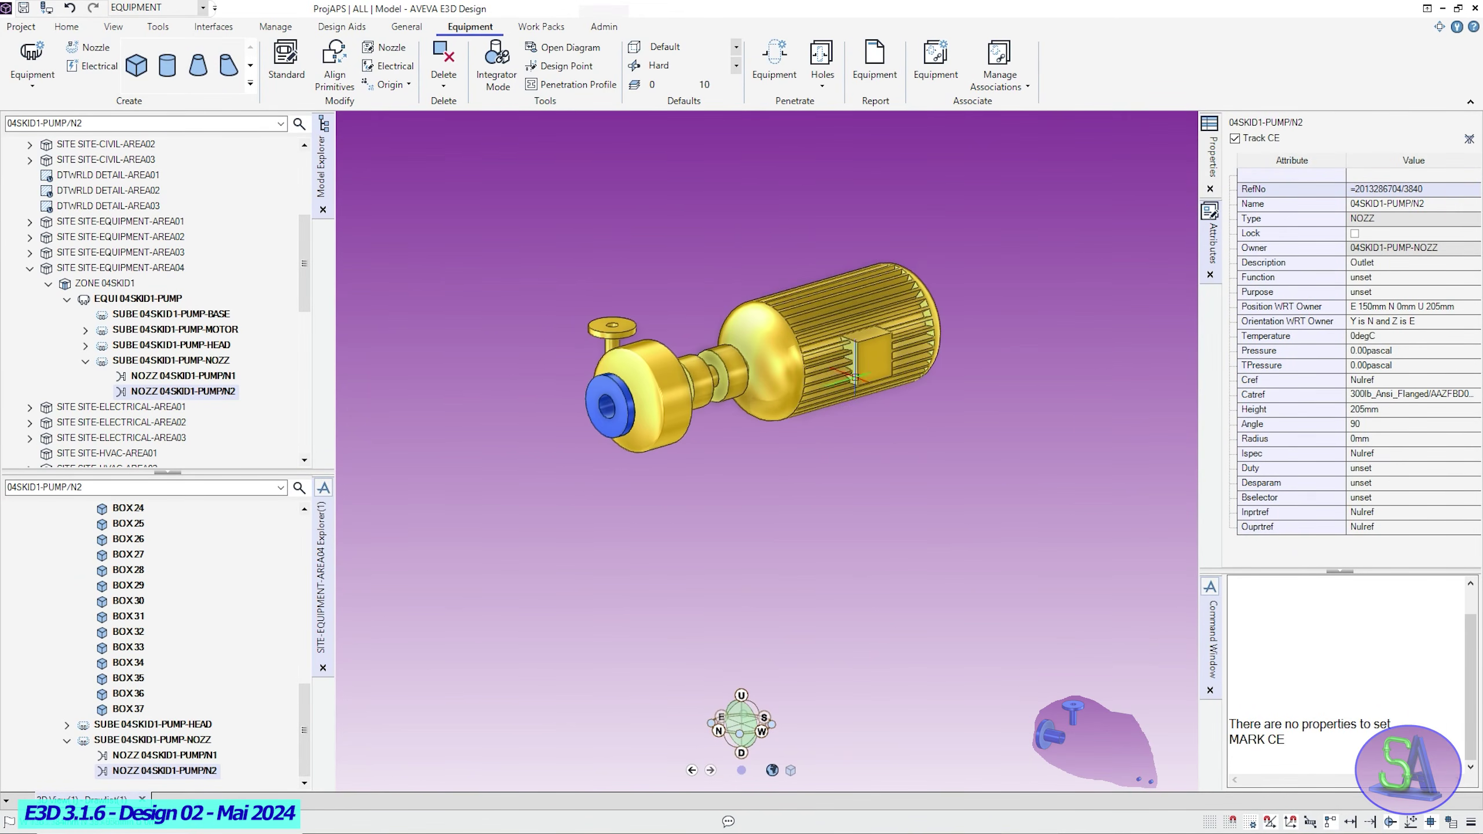
Create an electrical component named 04SKID1-PUMP/CONTROL from table ELCONN-EQUI.TABGRO, type ELCONN, using item ELCONN.T1.
scroll(836, 394, "up", 5)
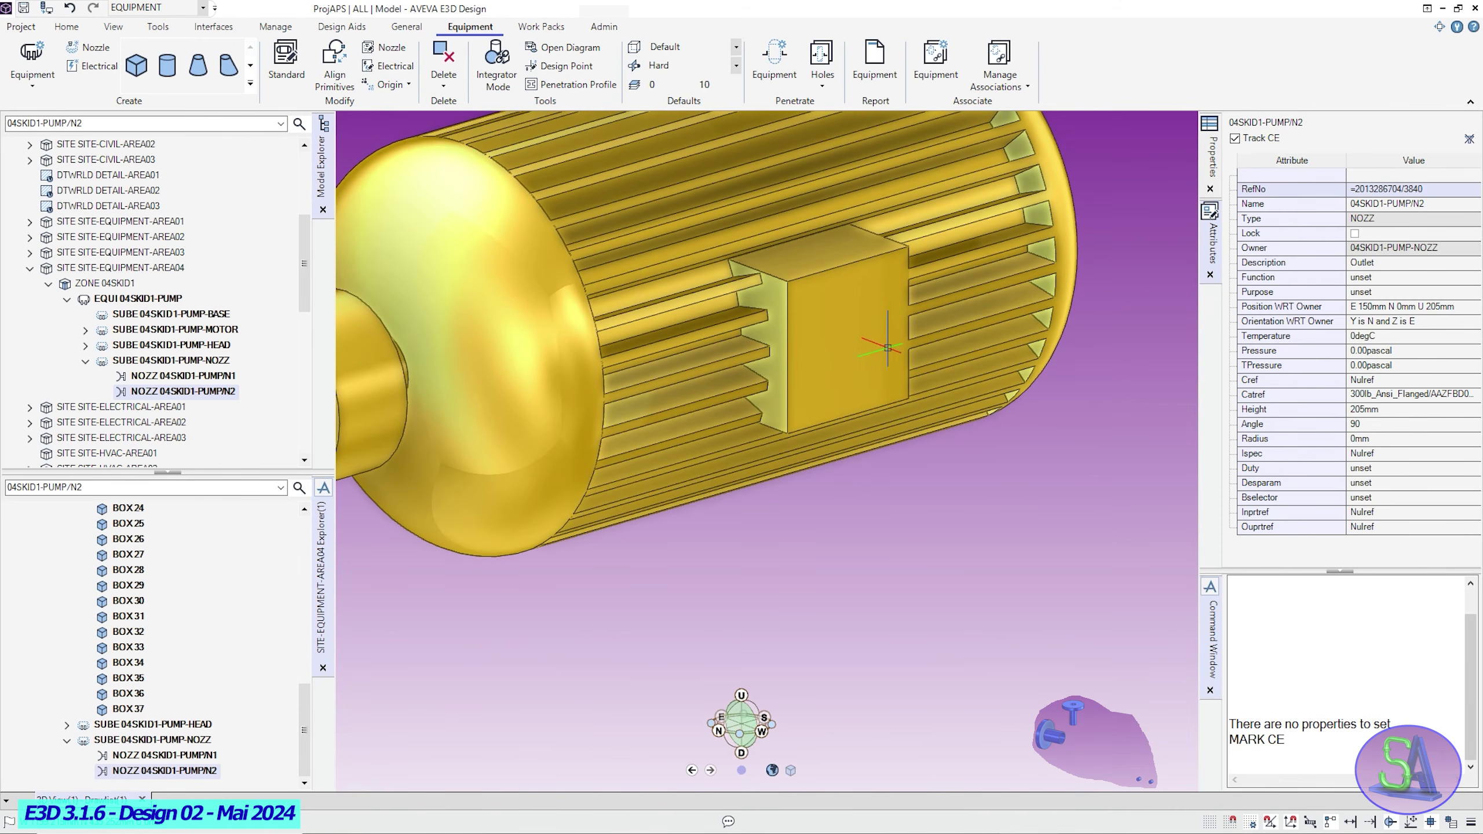
left_click(86, 69)
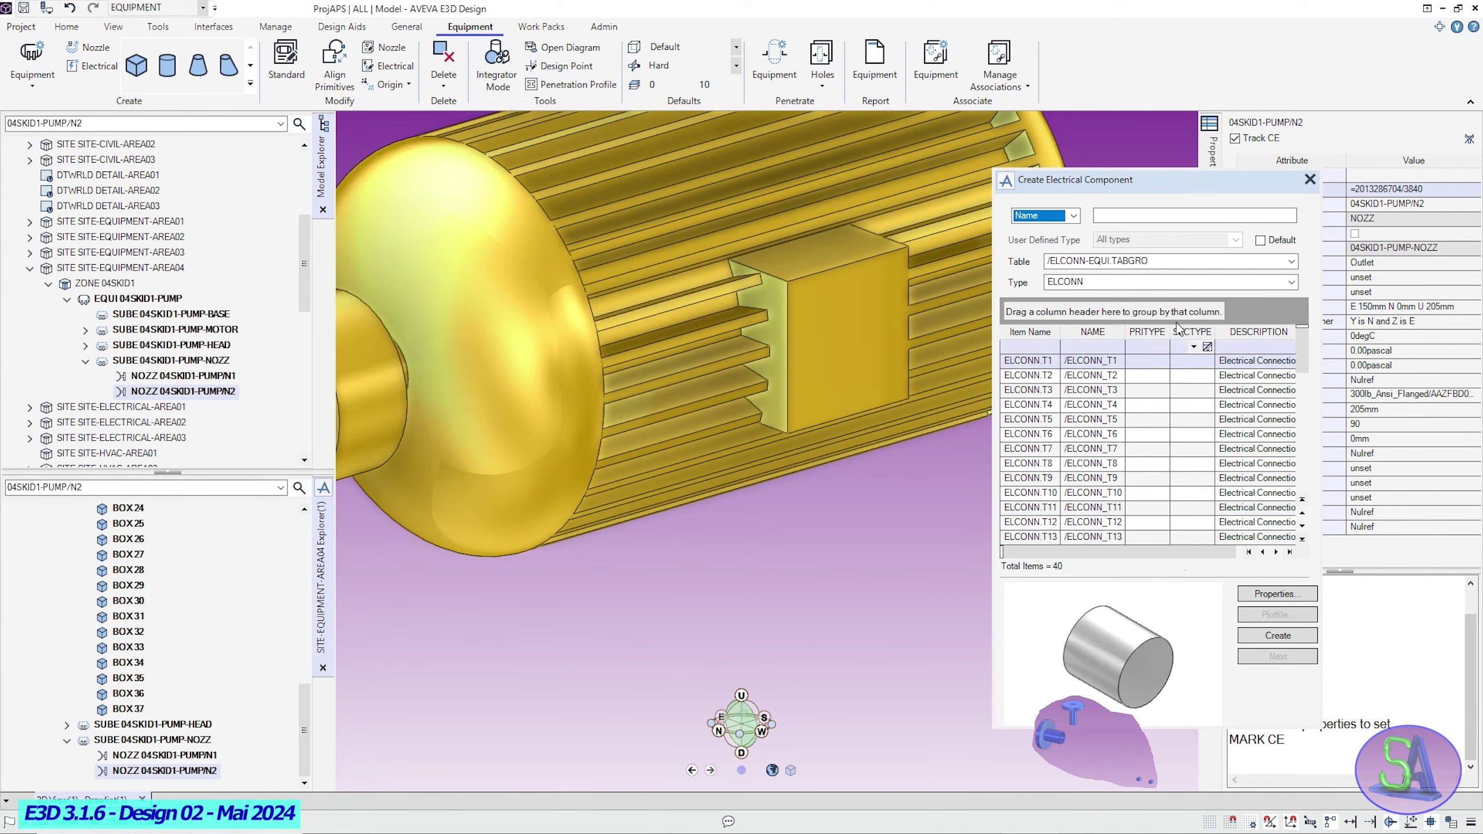
left_click(1133, 215)
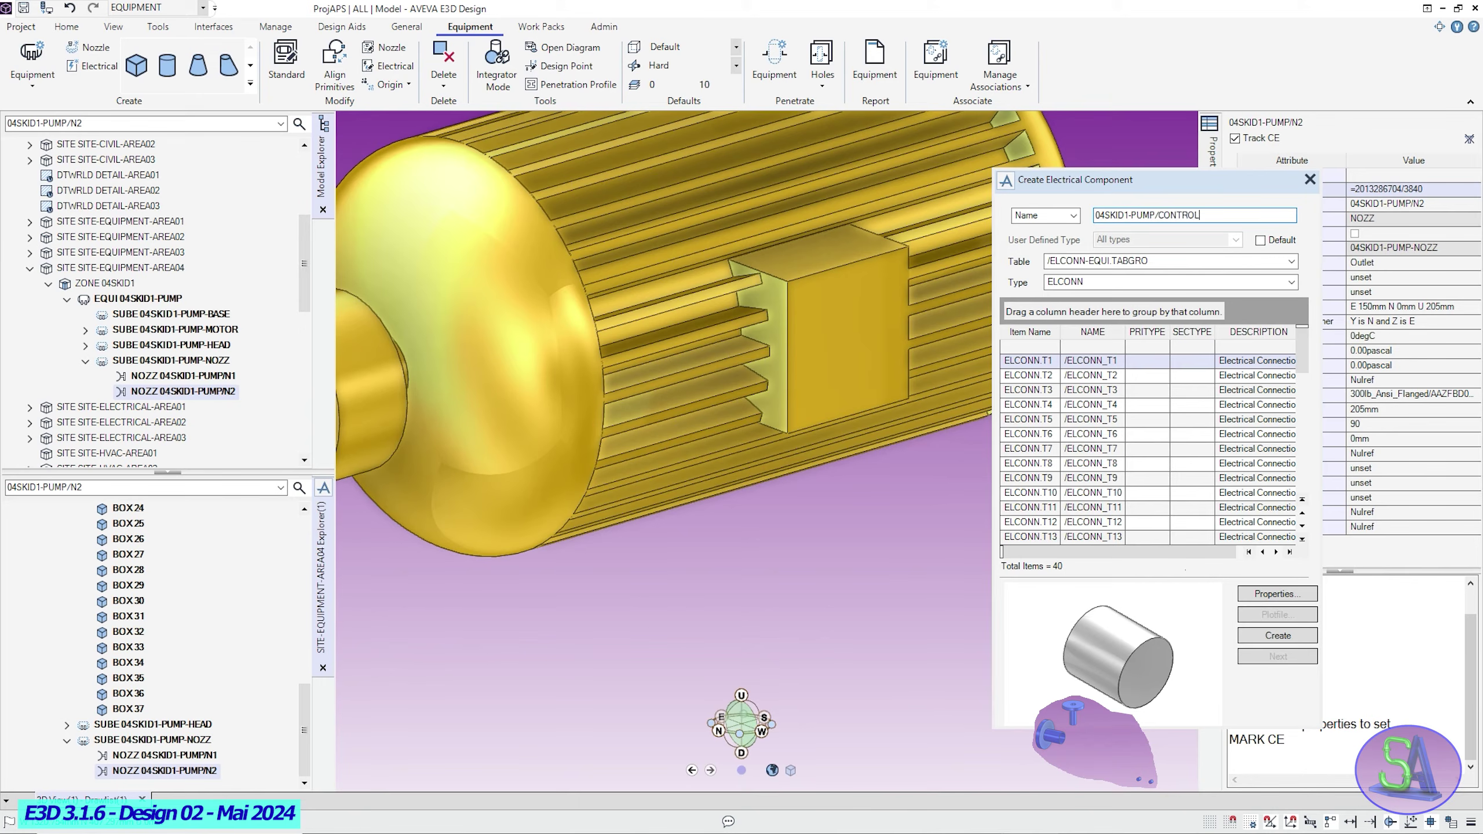
left_click(1291, 261)
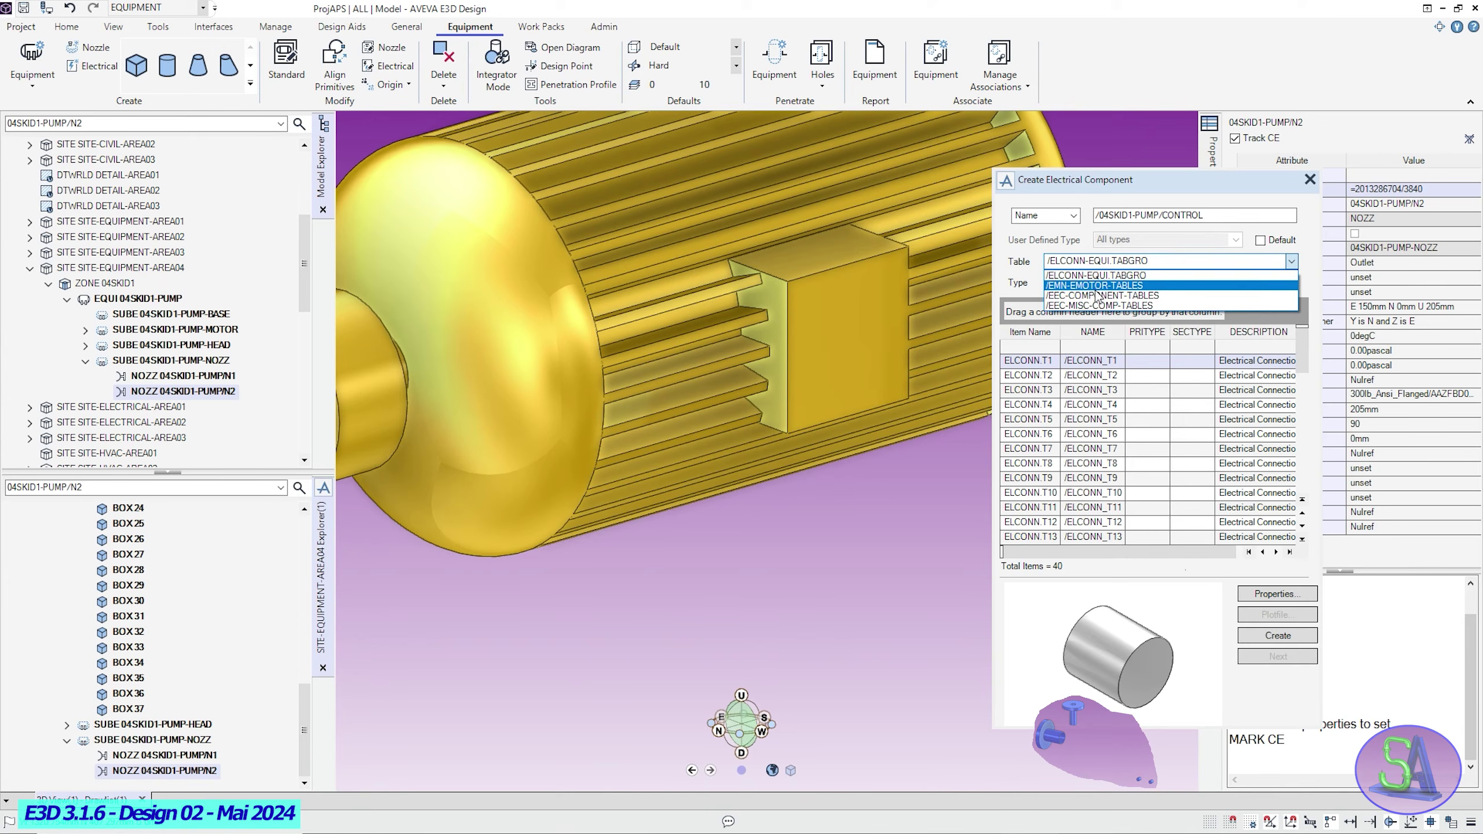
left_click(1088, 275)
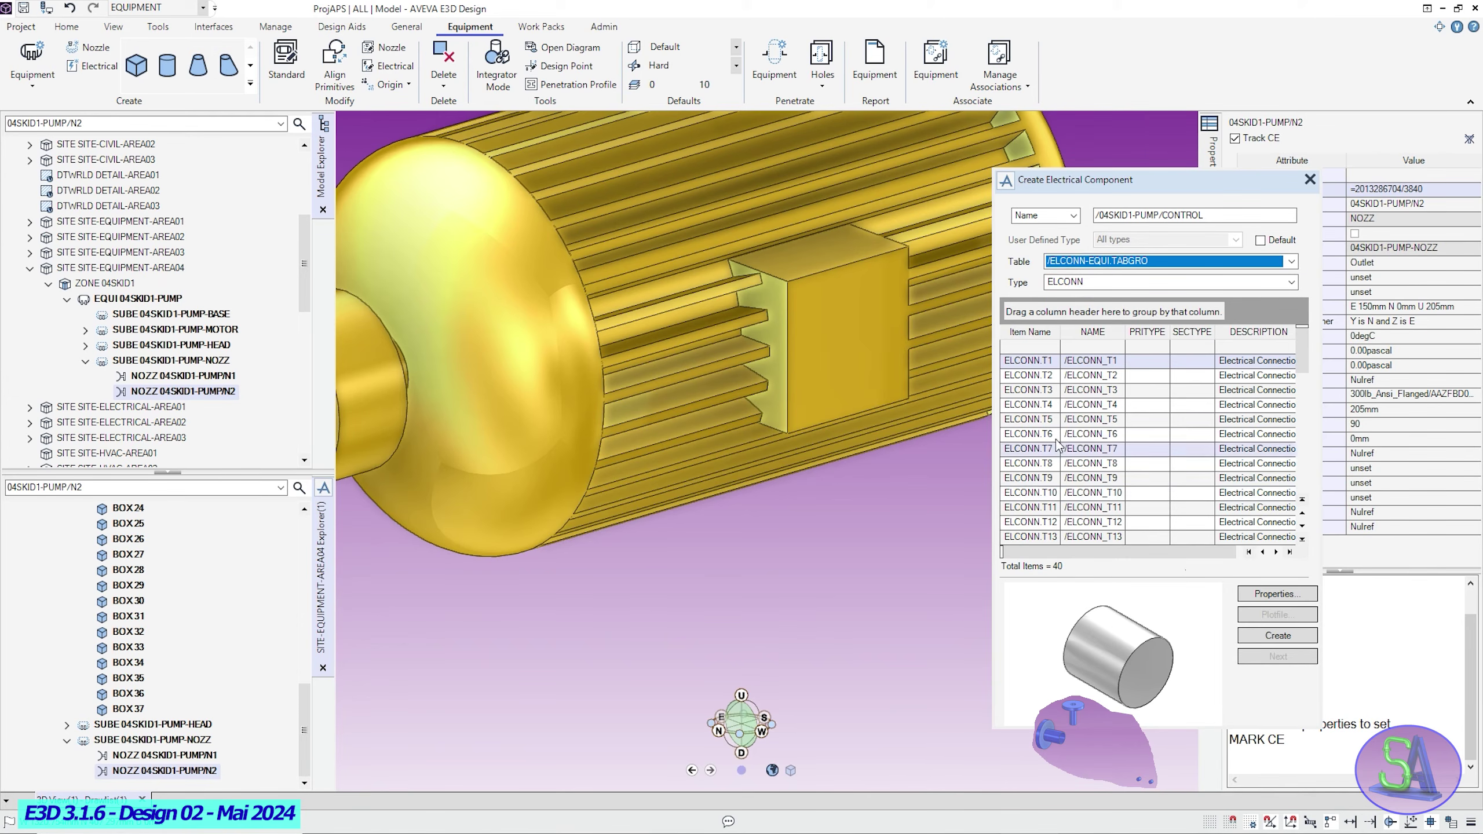
left_click(1292, 282)
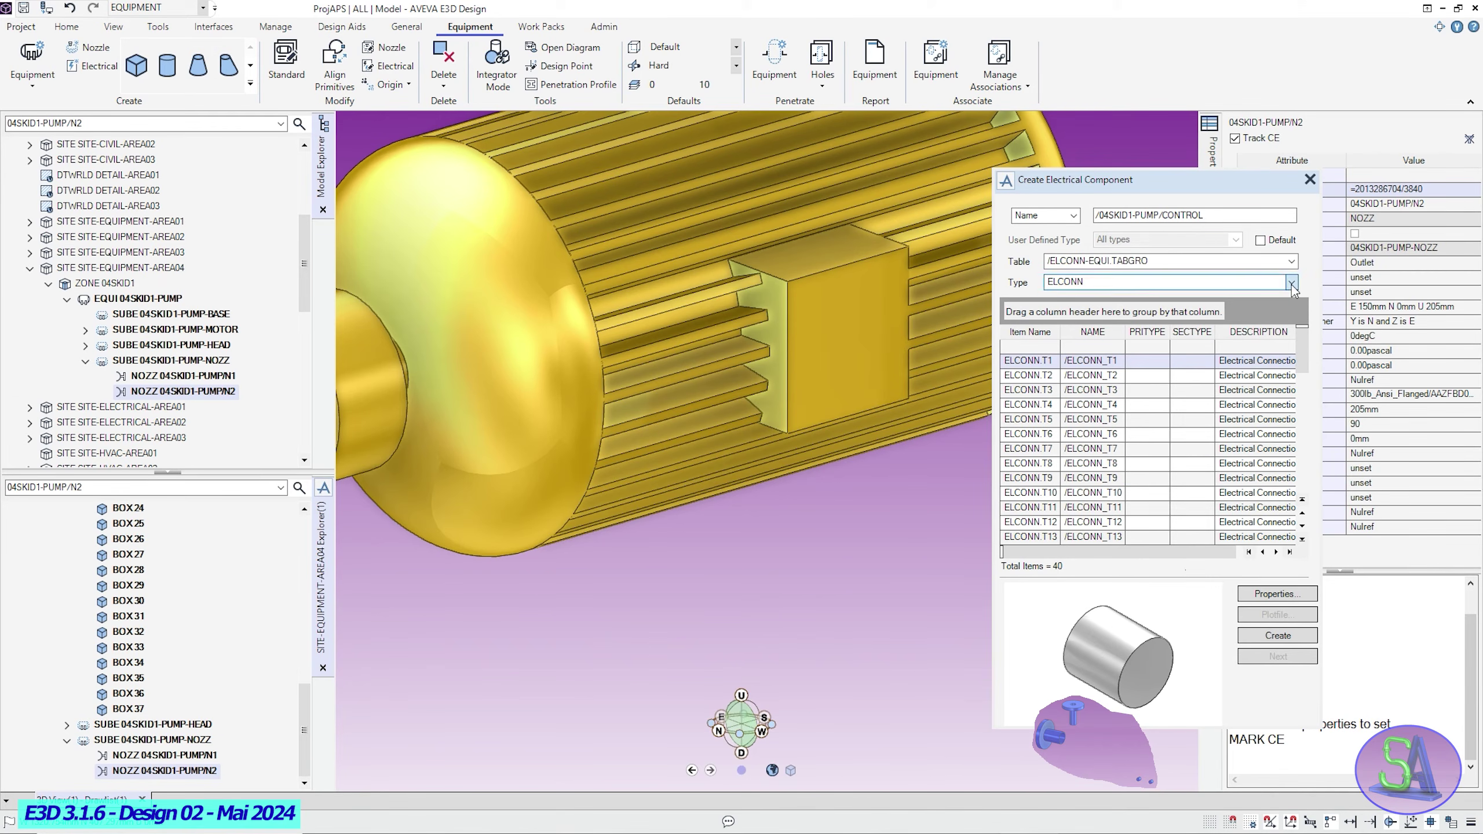
left_click(1291, 283)
left_click(1035, 364)
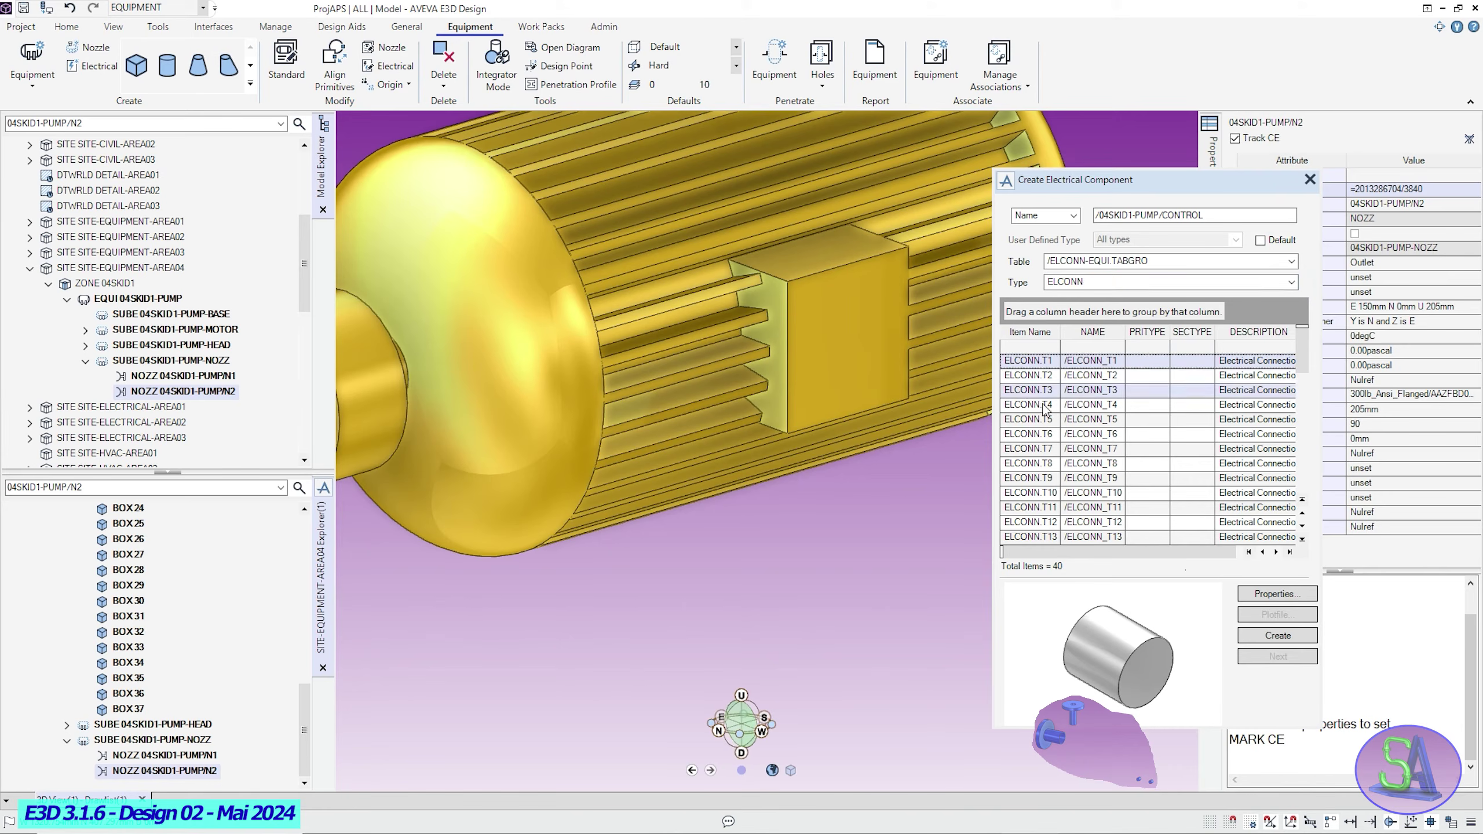
left_click(1271, 642)
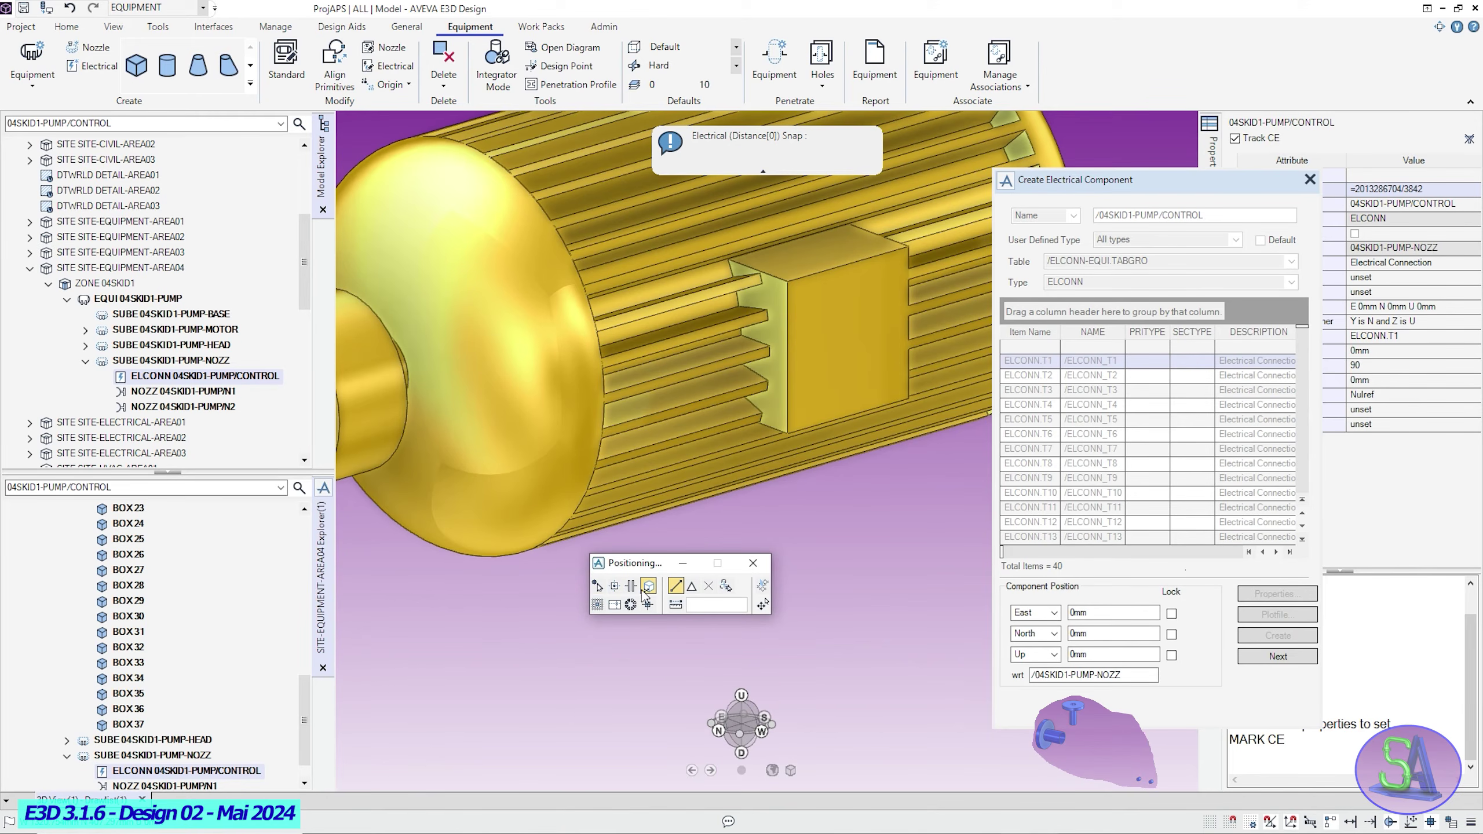
Place the CONTROL electrical connection near the motor terminal box's lower corner, position it at West 200 mm, South 750 mm, Down 90 mm, and finish creation.
left_click(790, 432)
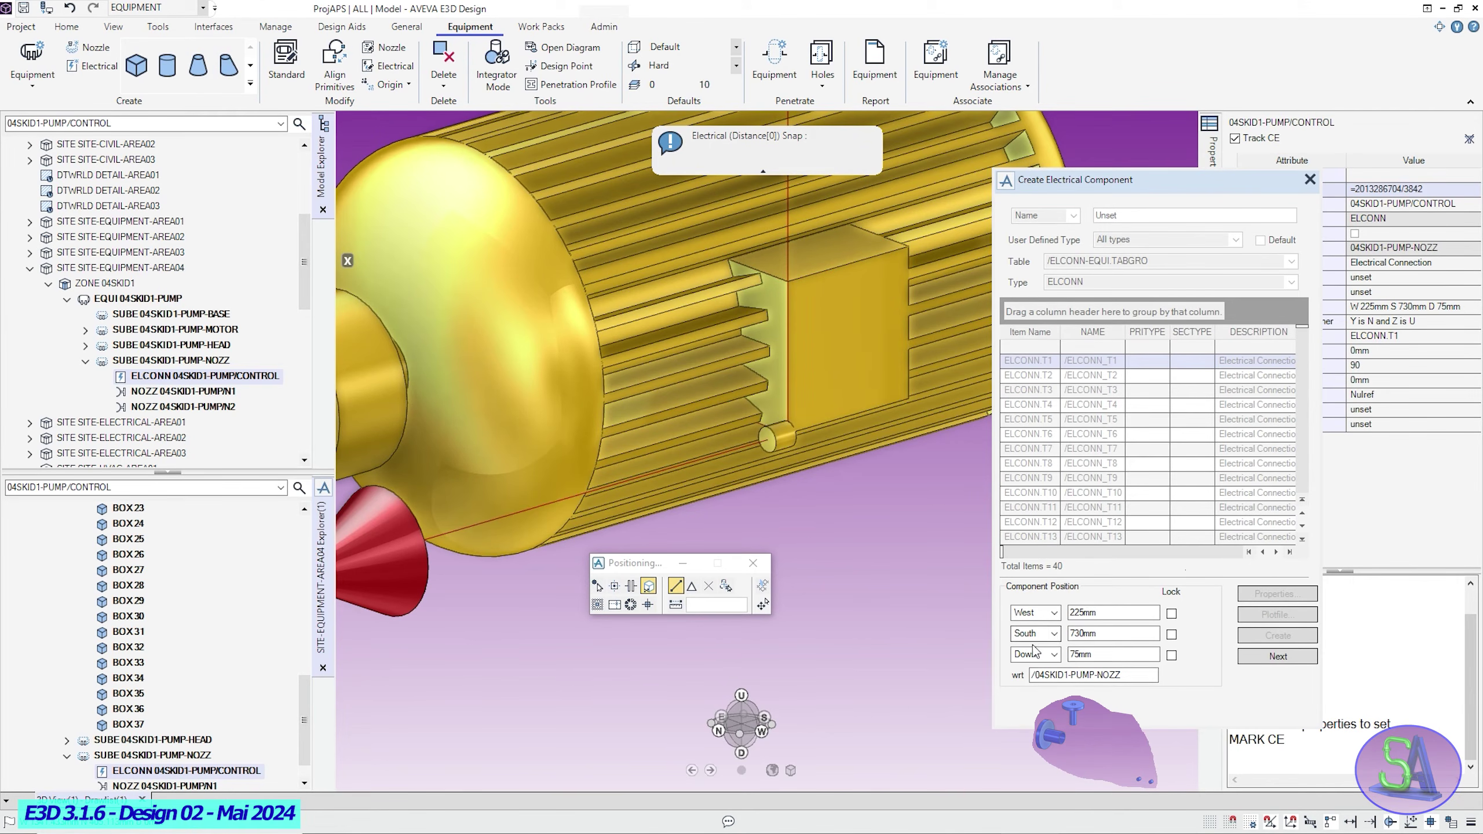
scroll(746, 525, "down", 5)
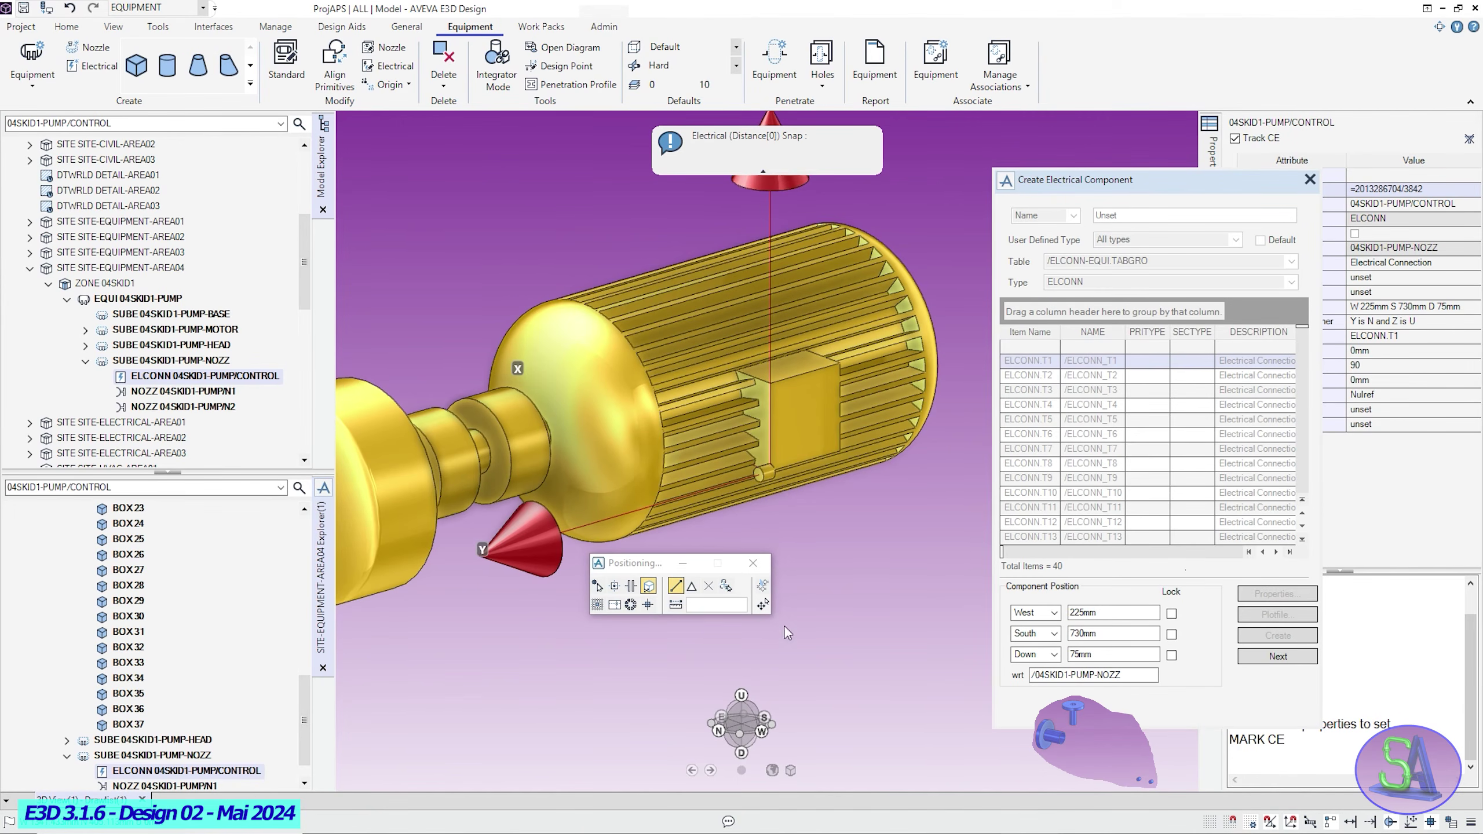
left_click(1081, 633)
key("BackSpace")
type("5")
key("Tab")
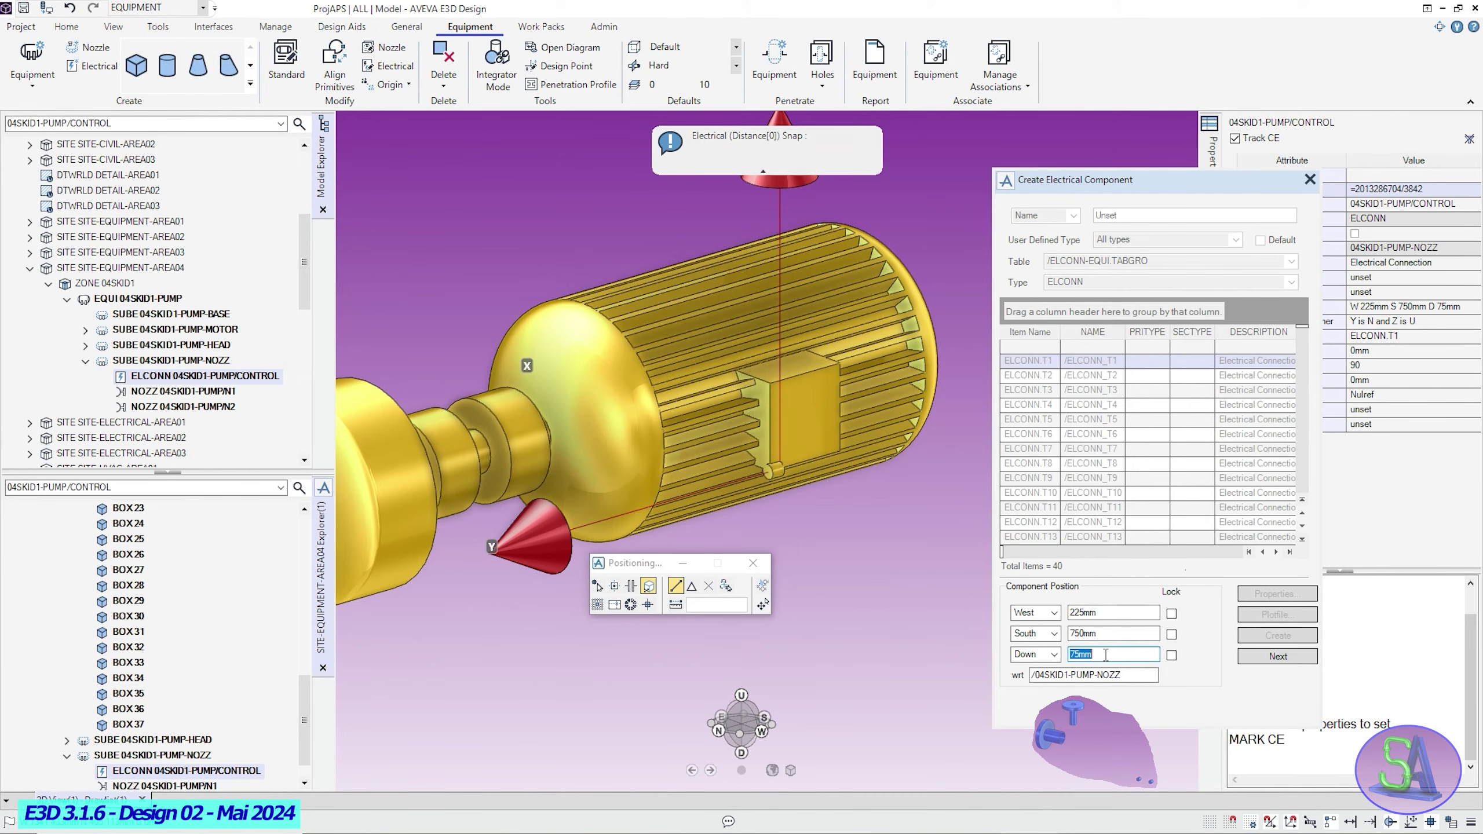
key("Return")
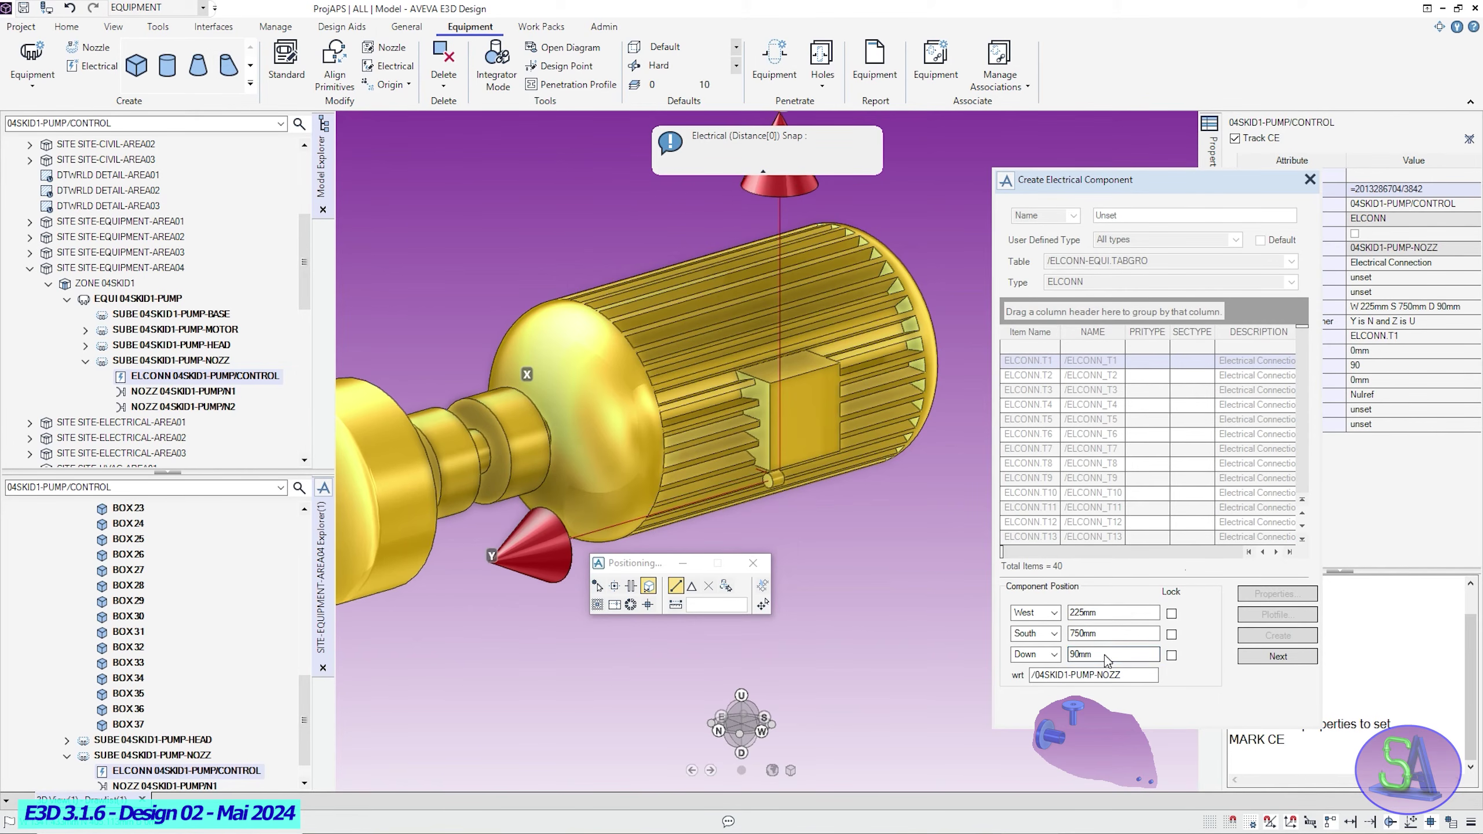
left_click(1098, 613)
key("Tab")
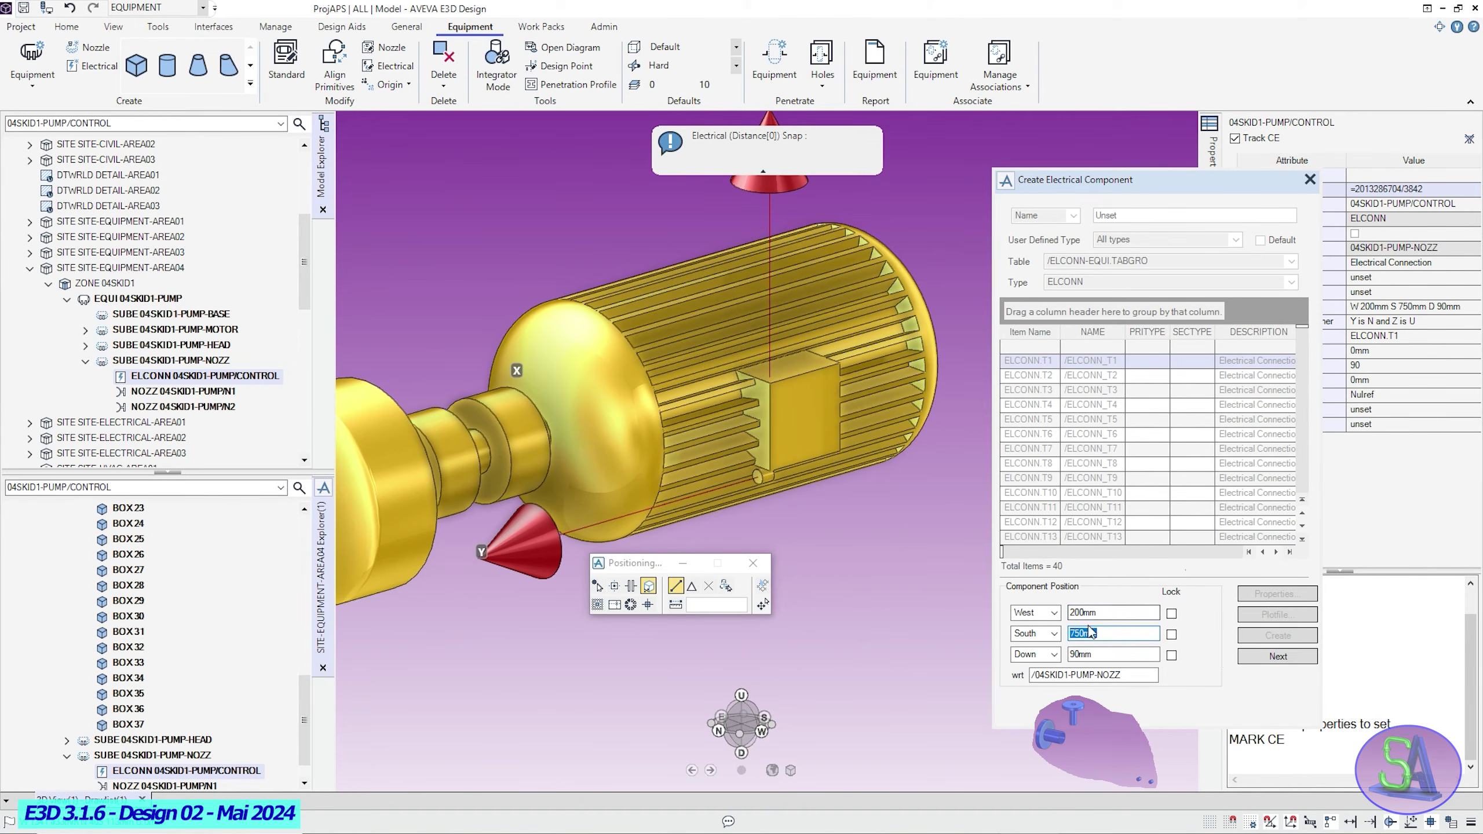
left_click(1277, 656)
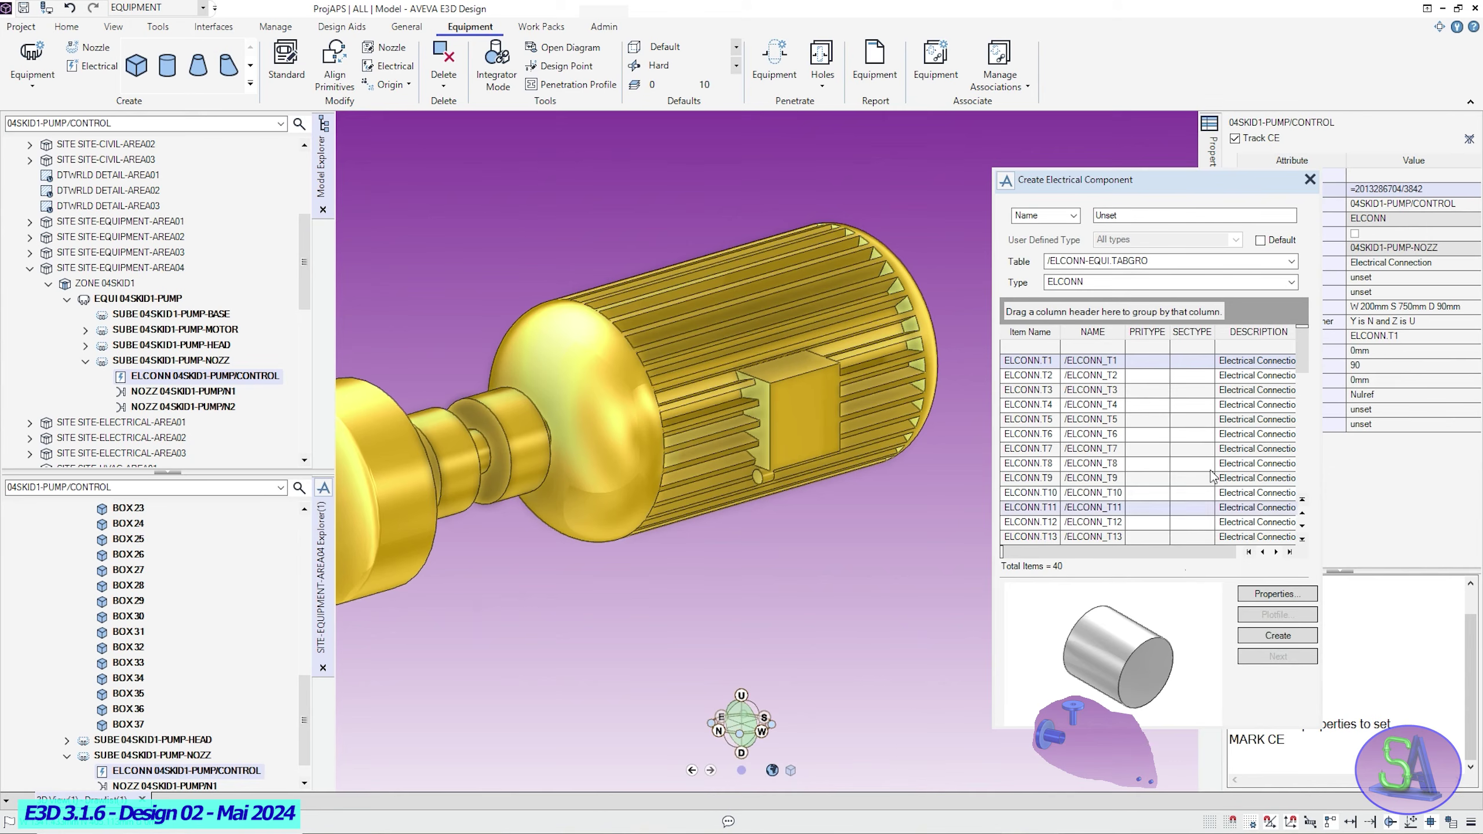
left_click(1310, 180)
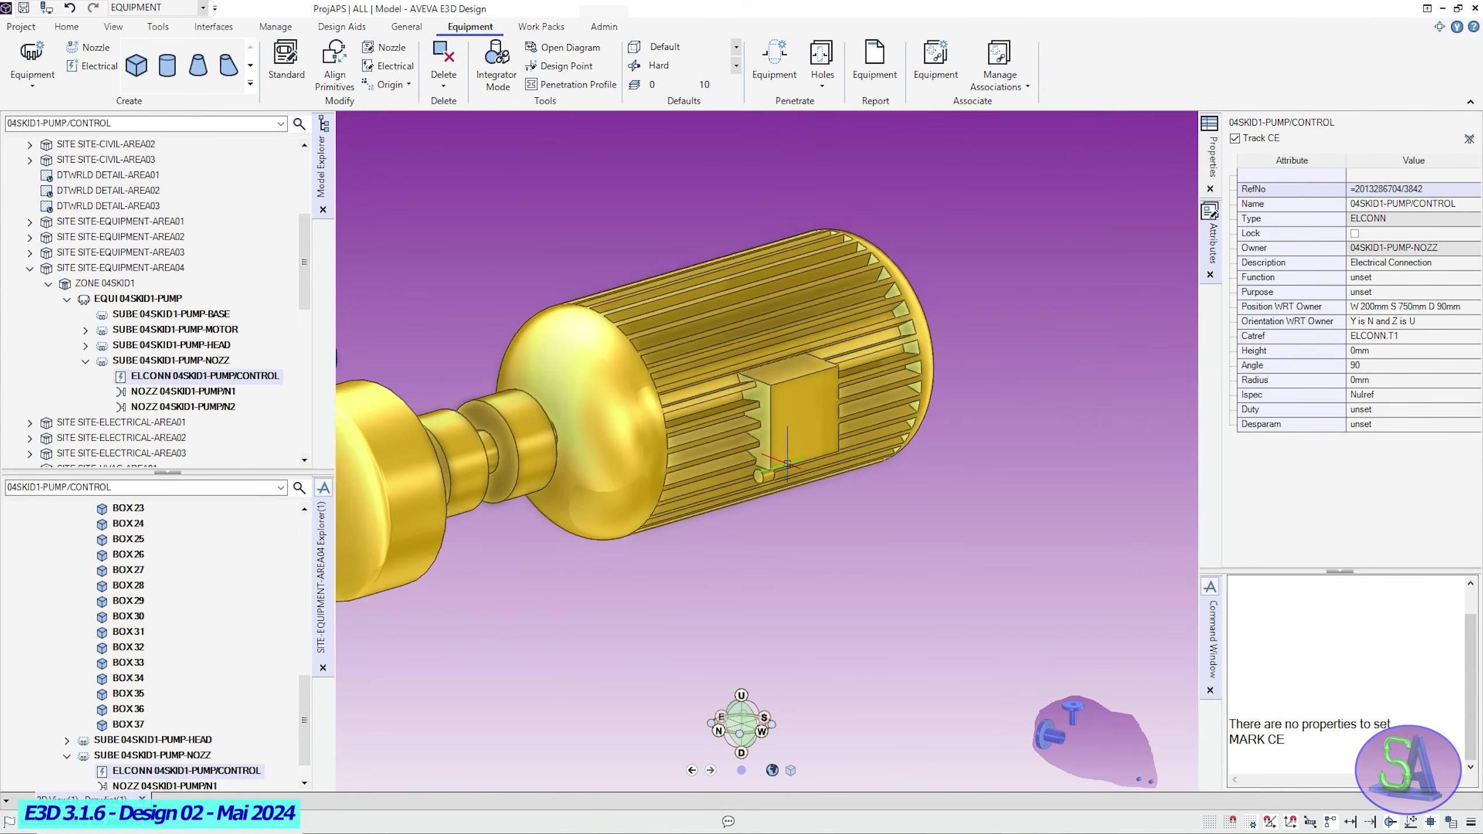
Rotate the electrical connection 04SKID1-PUMP/CONTROL about its vertical axis so its orientation is Y is E and Z is U.
scroll(786, 466, "up", 6)
mouse_move(786, 466)
middle_mouse_down()
mouse_move(1191, 496)
mouse_move(780, 442)
middle_mouse_up()
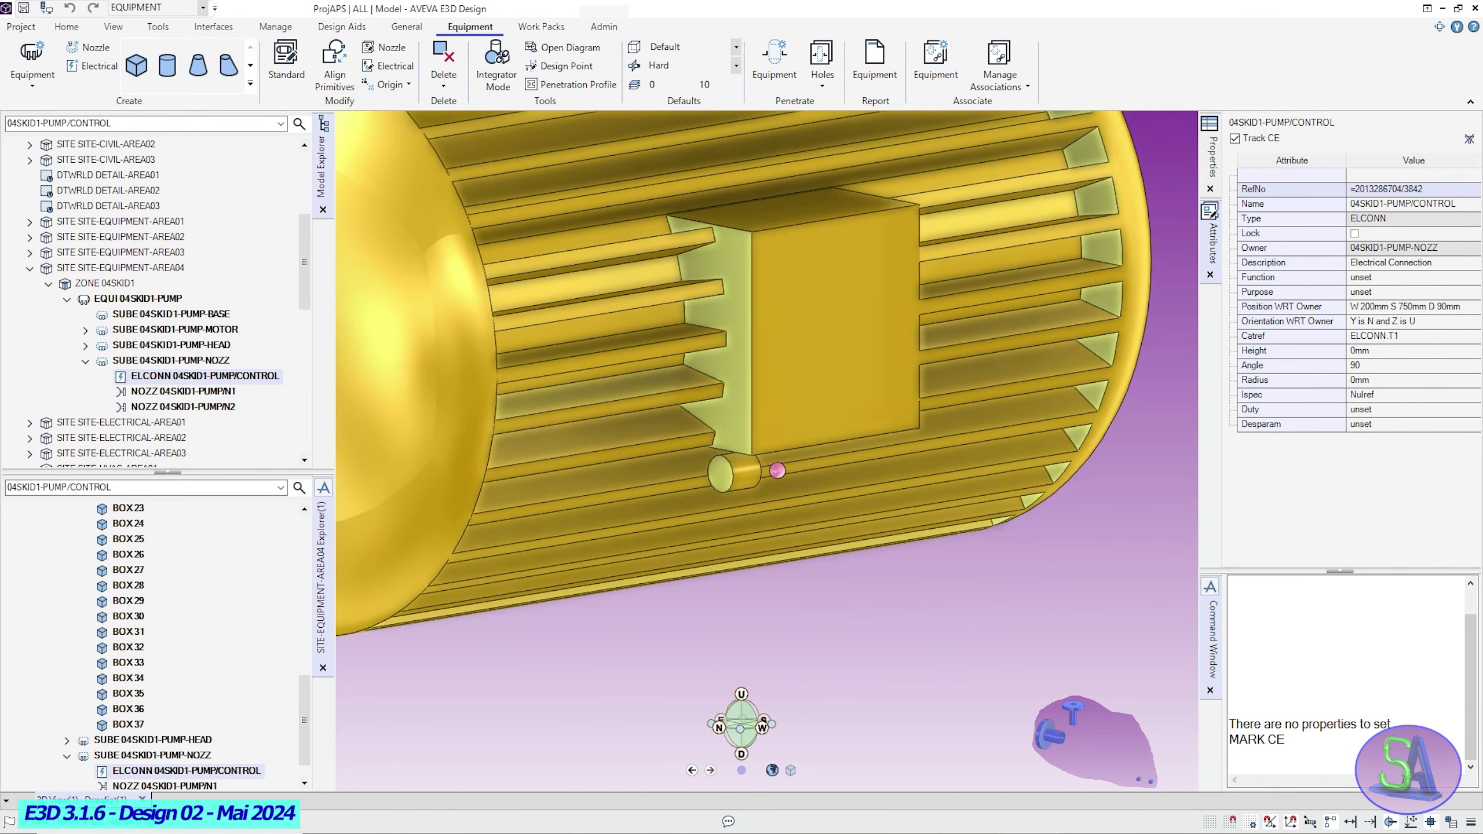
left_click(751, 472)
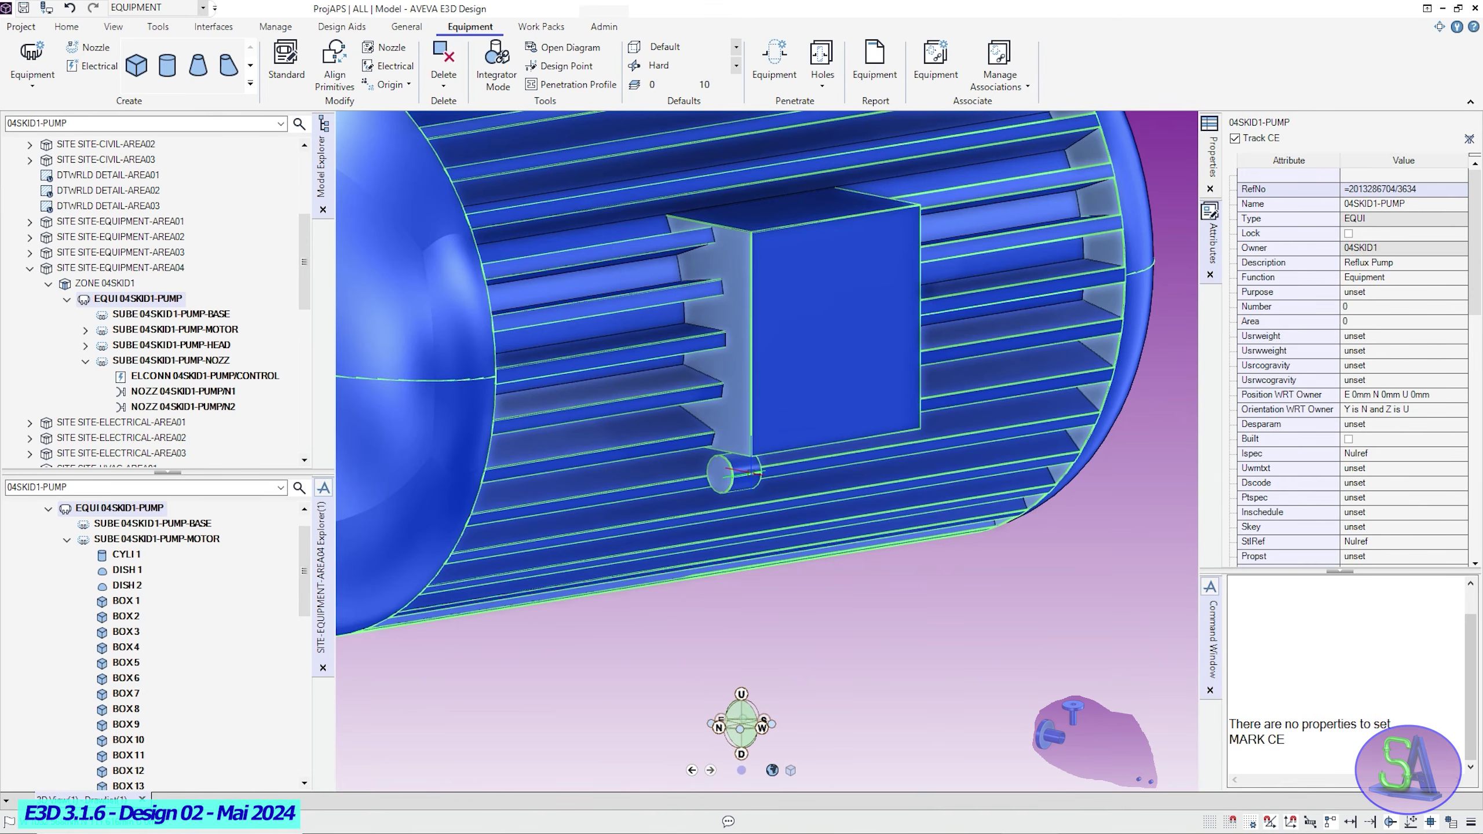
left_click(752, 472)
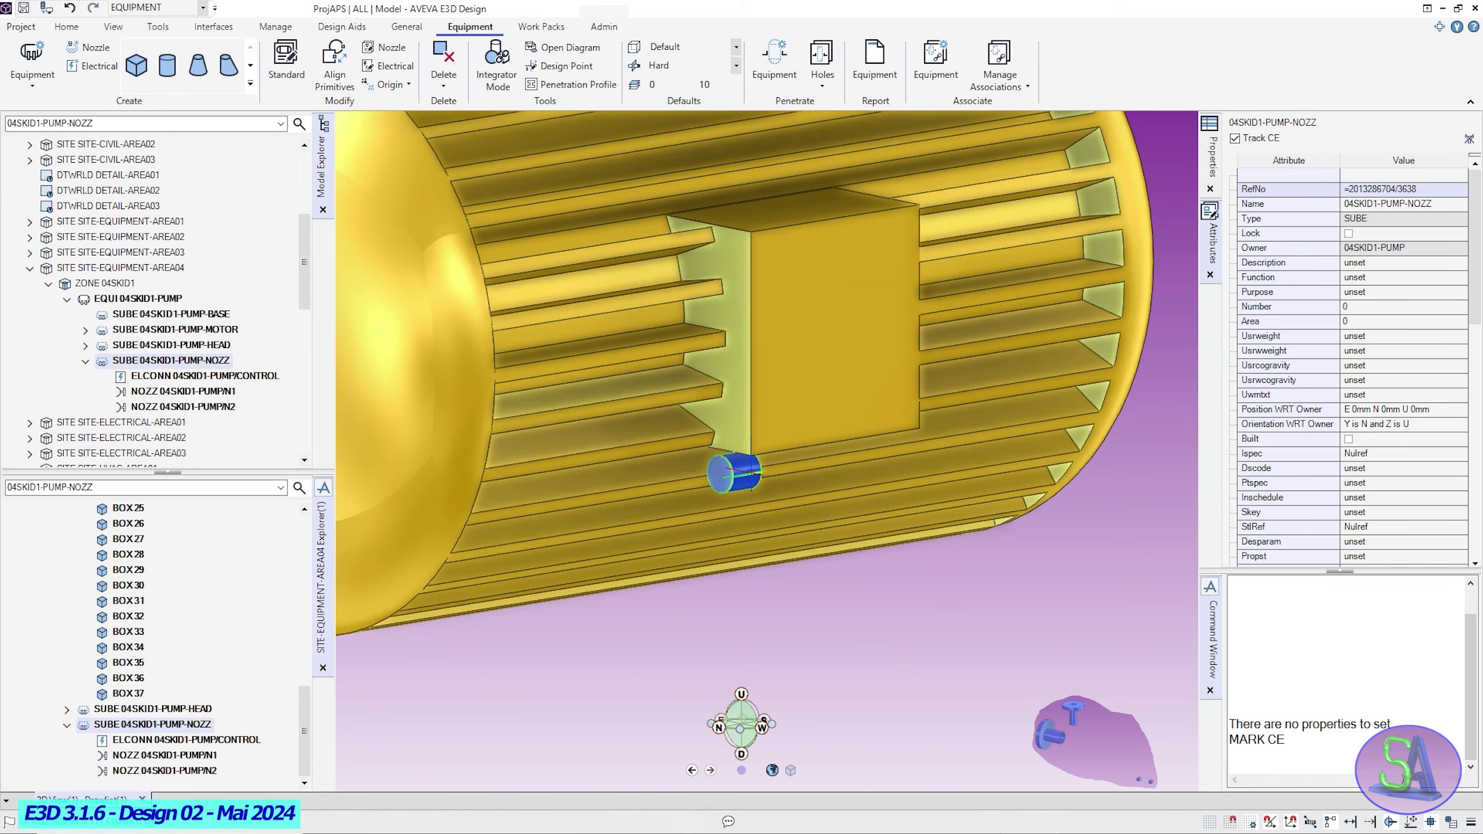
left_click(251, 376)
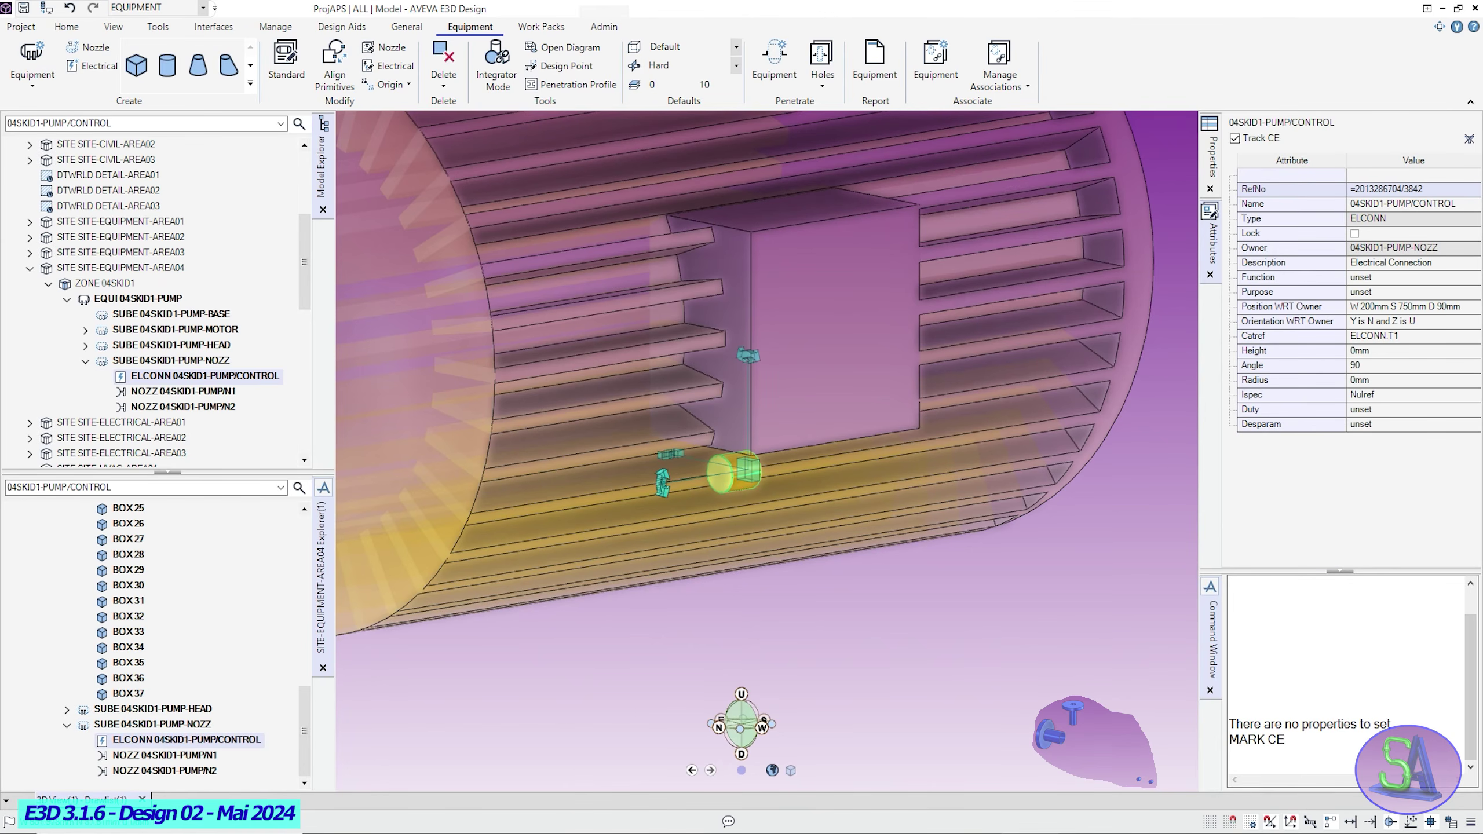
middle_click_drag(666, 476, 668, 501)
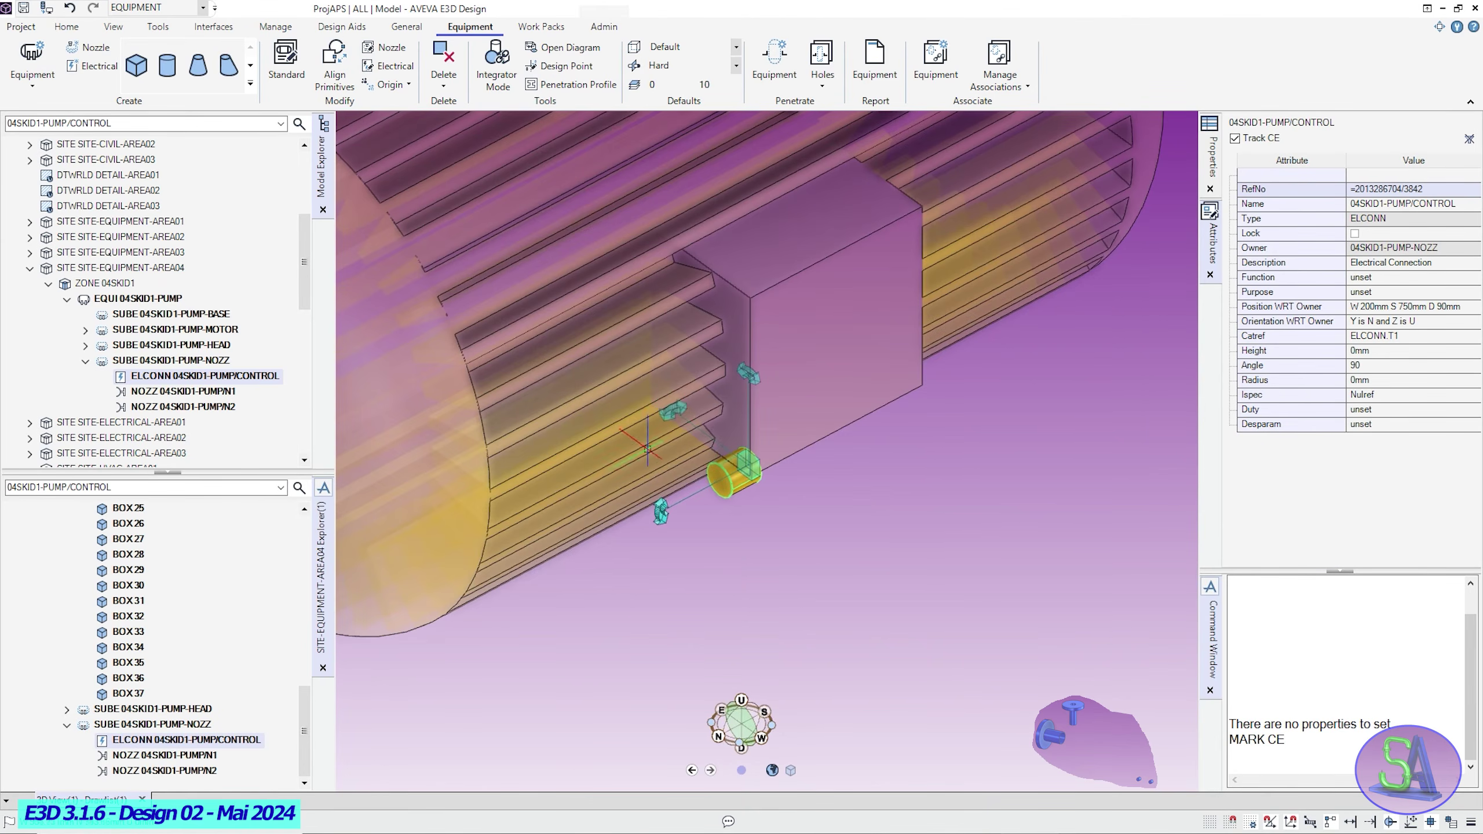
left_click_drag(672, 410, 613, 182)
left_click_drag(840, 361, 983, 361)
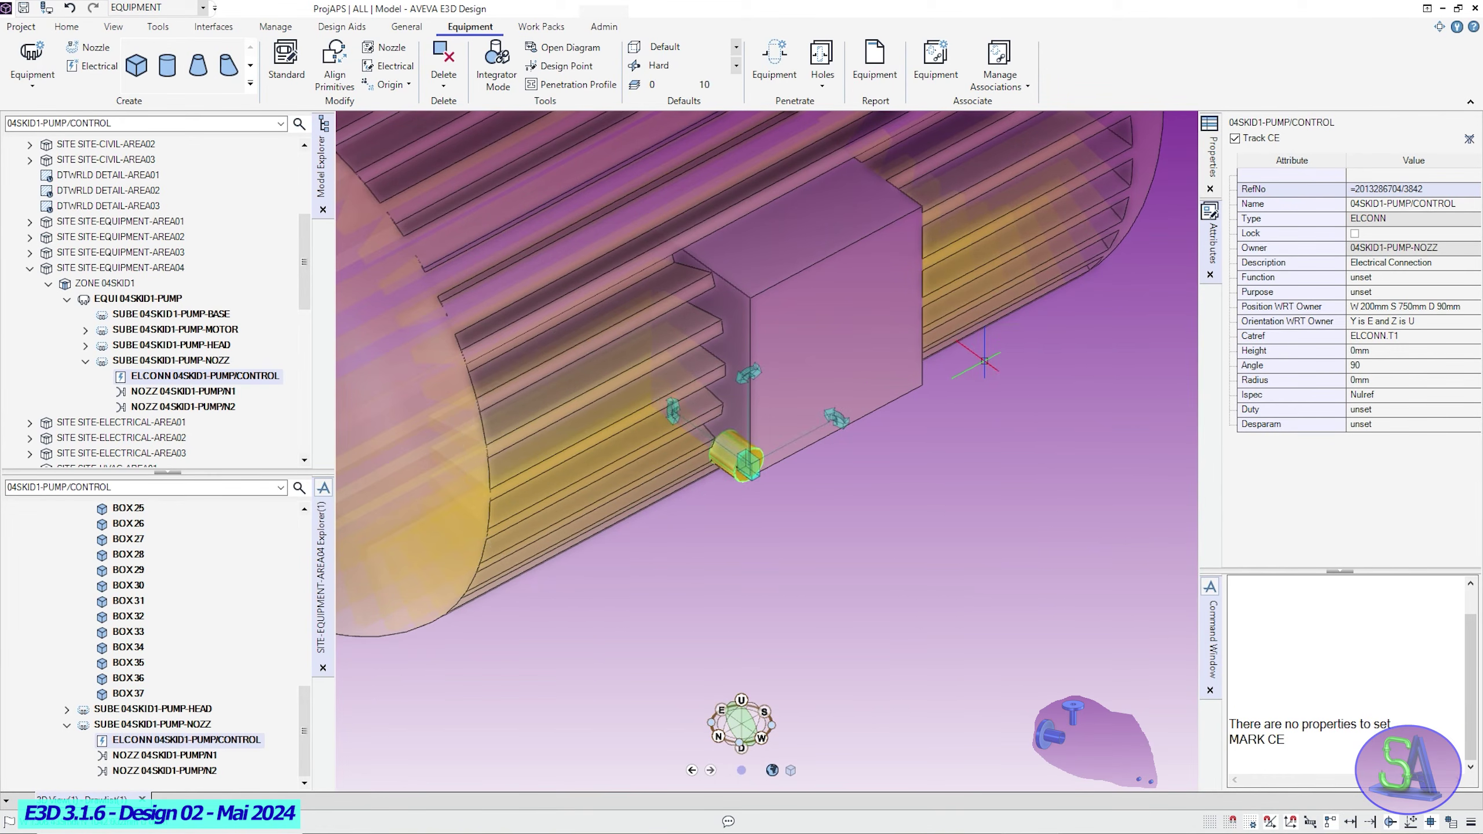
key("Escape")
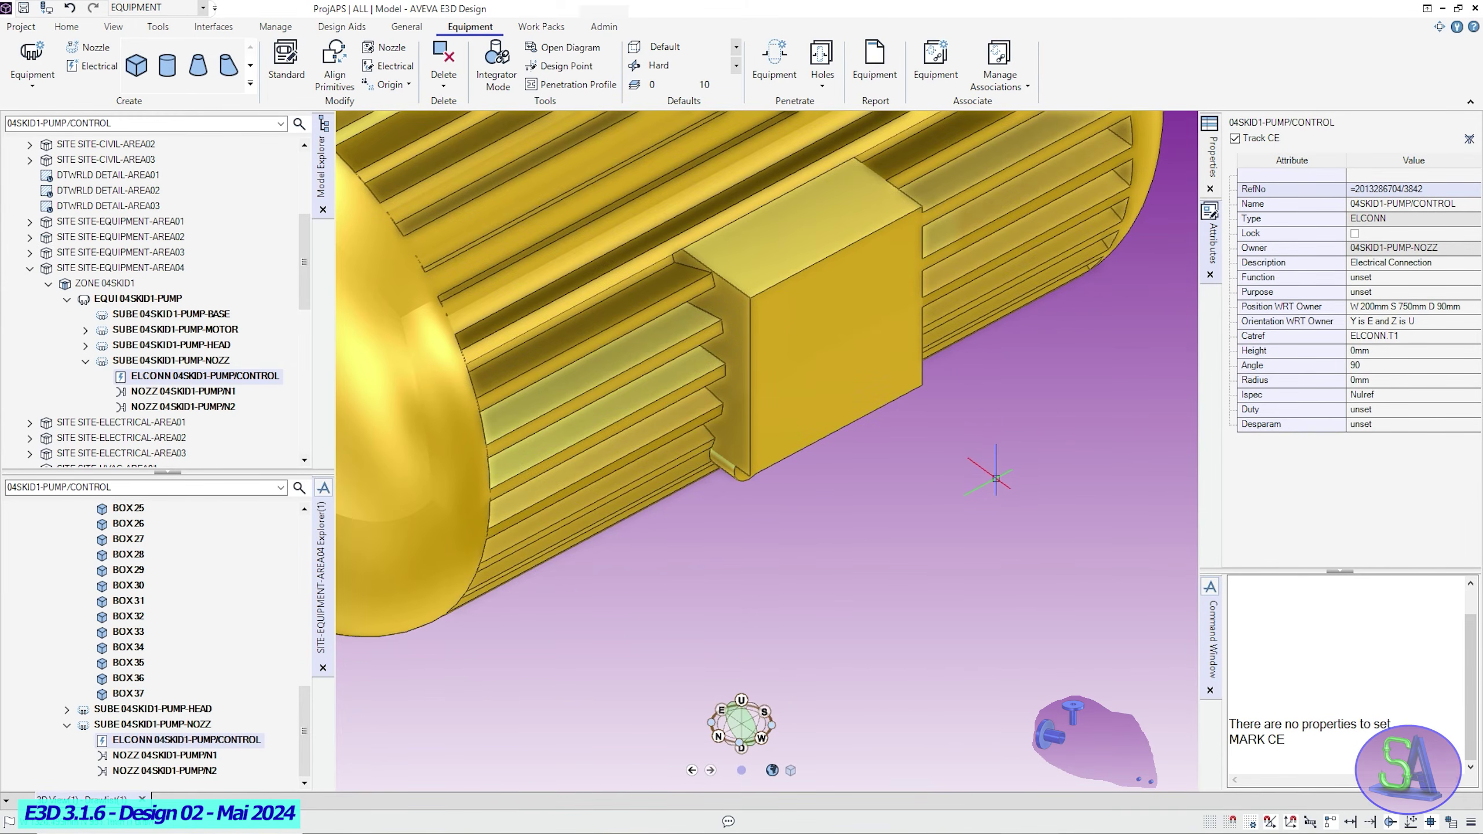
Set the position of 04SKID1-PUMP/CONTROL relative to its owner to W 200mm S 750mm D 100mm.
scroll(988, 481, "down", 2)
mouse_move(972, 506)
middle_mouse_down()
mouse_move(916, 494)
mouse_move(947, 495)
middle_mouse_up()
left_click(1437, 307)
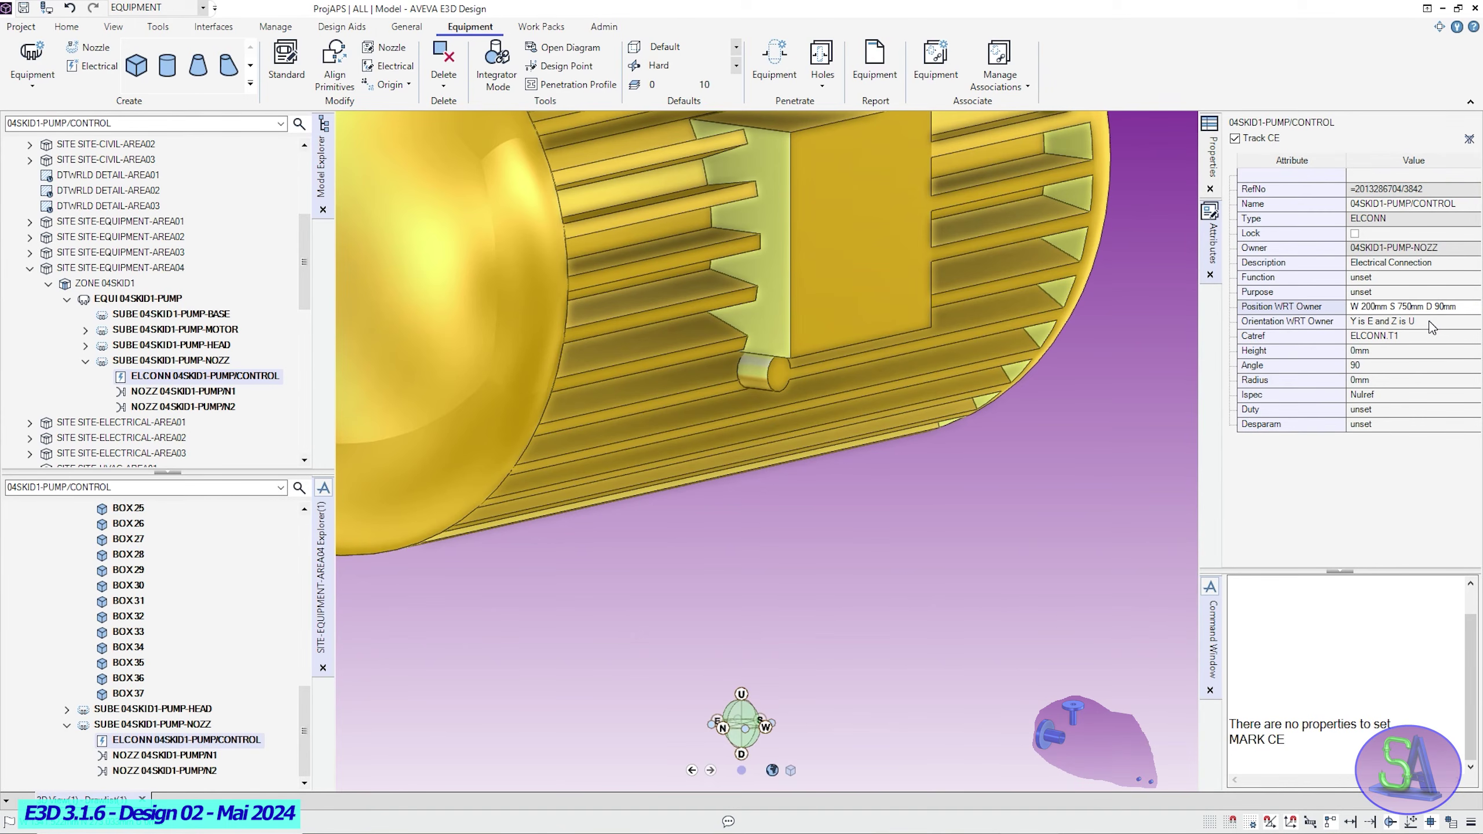
key("Return")
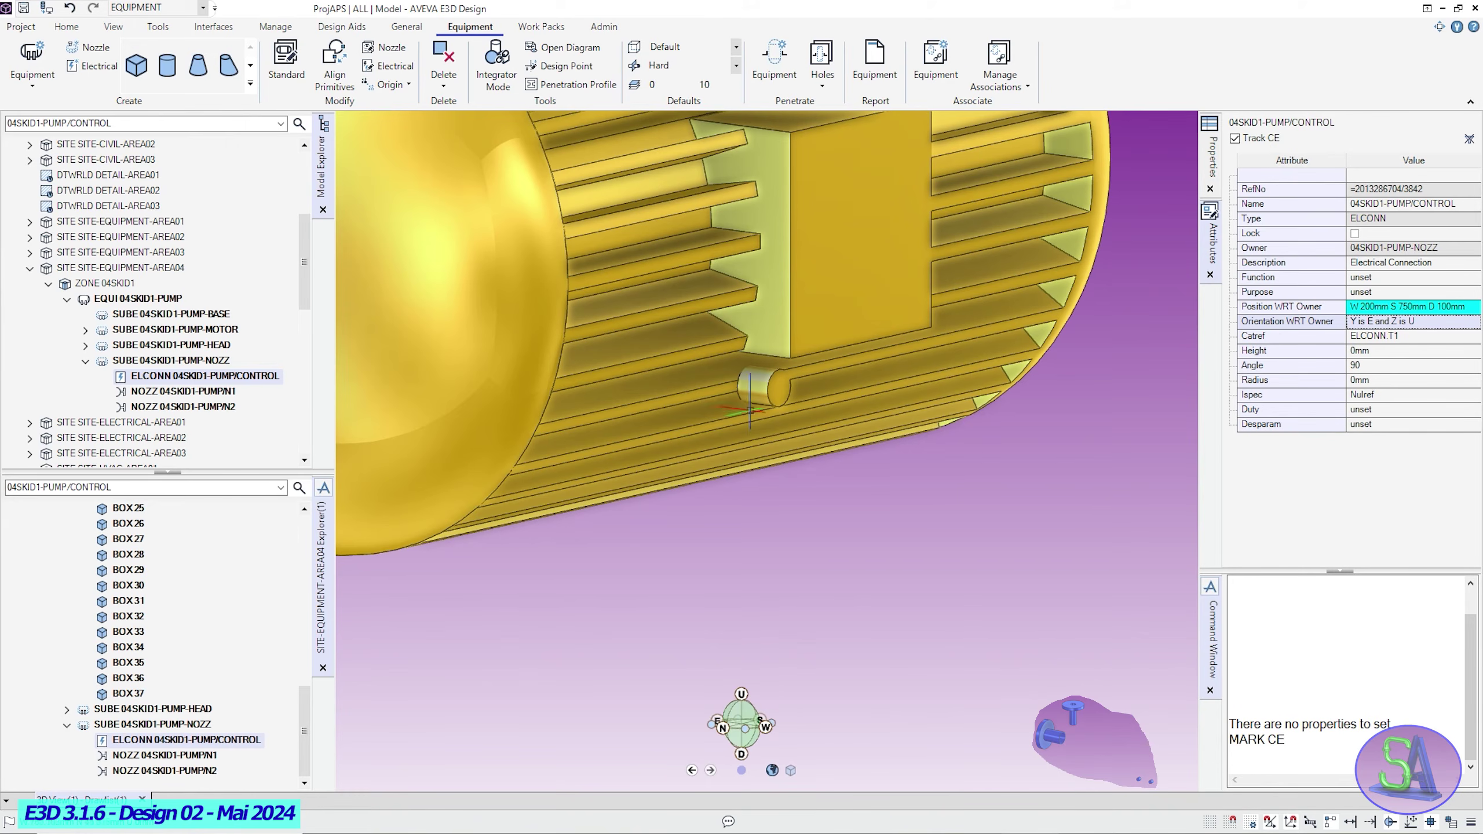
Copy the CONTROL electrical connection once with a Y offset of -130 mm and retain the copy.
left_click(66, 26)
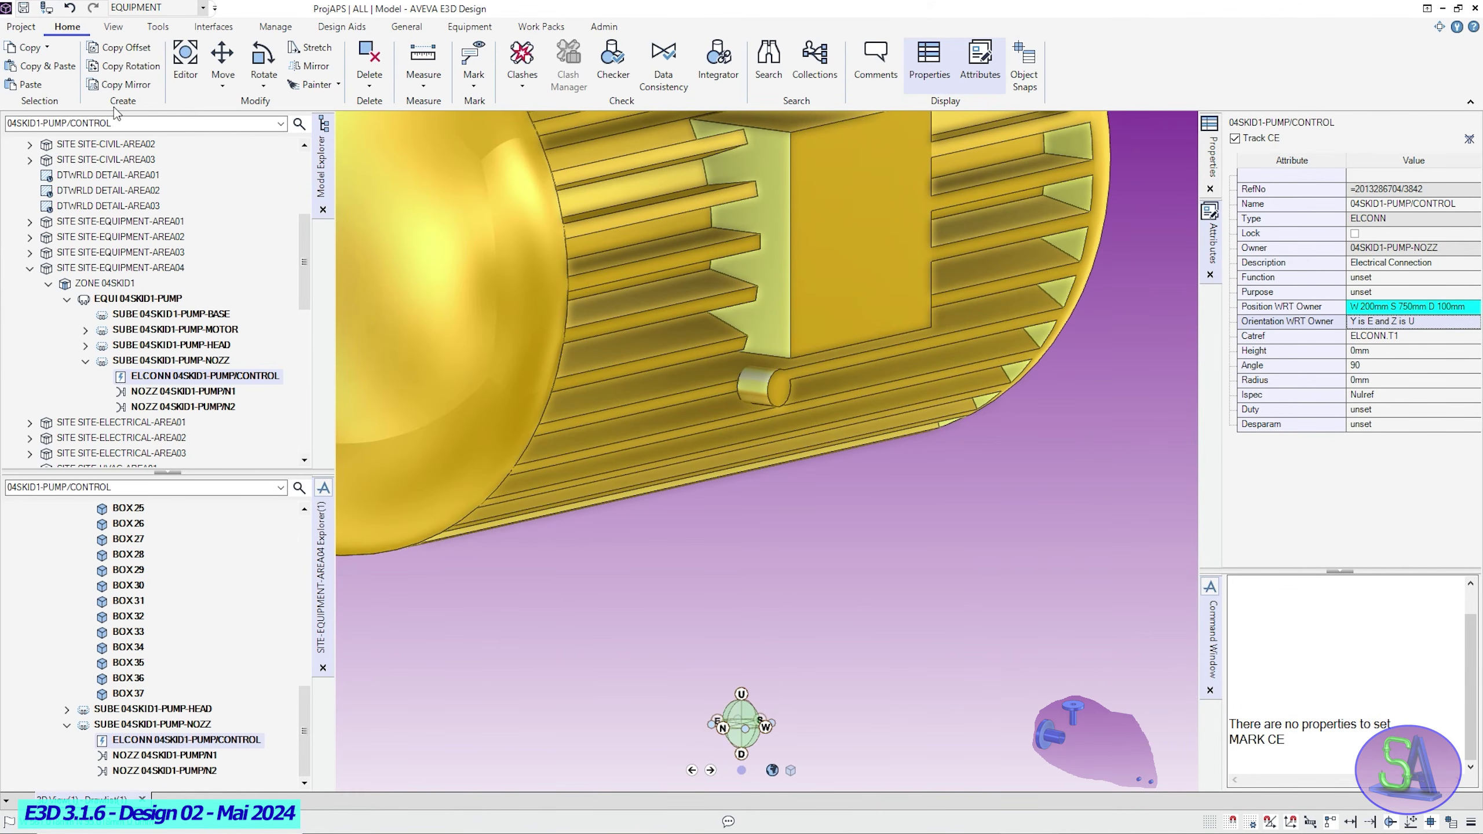
left_click(123, 48)
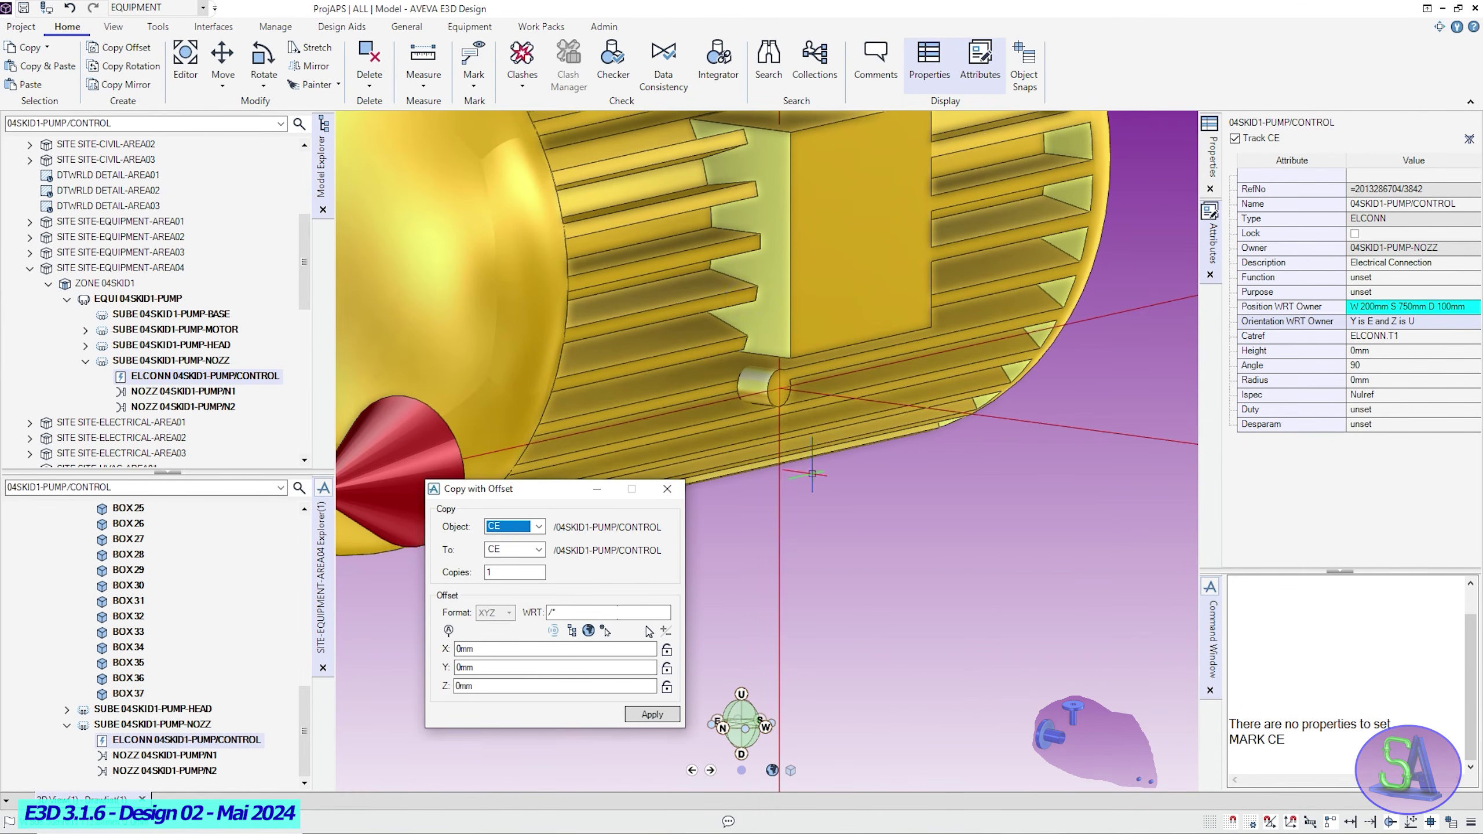
scroll(812, 473, "down", 3)
double_click(476, 667)
type("-130")
left_click(652, 713)
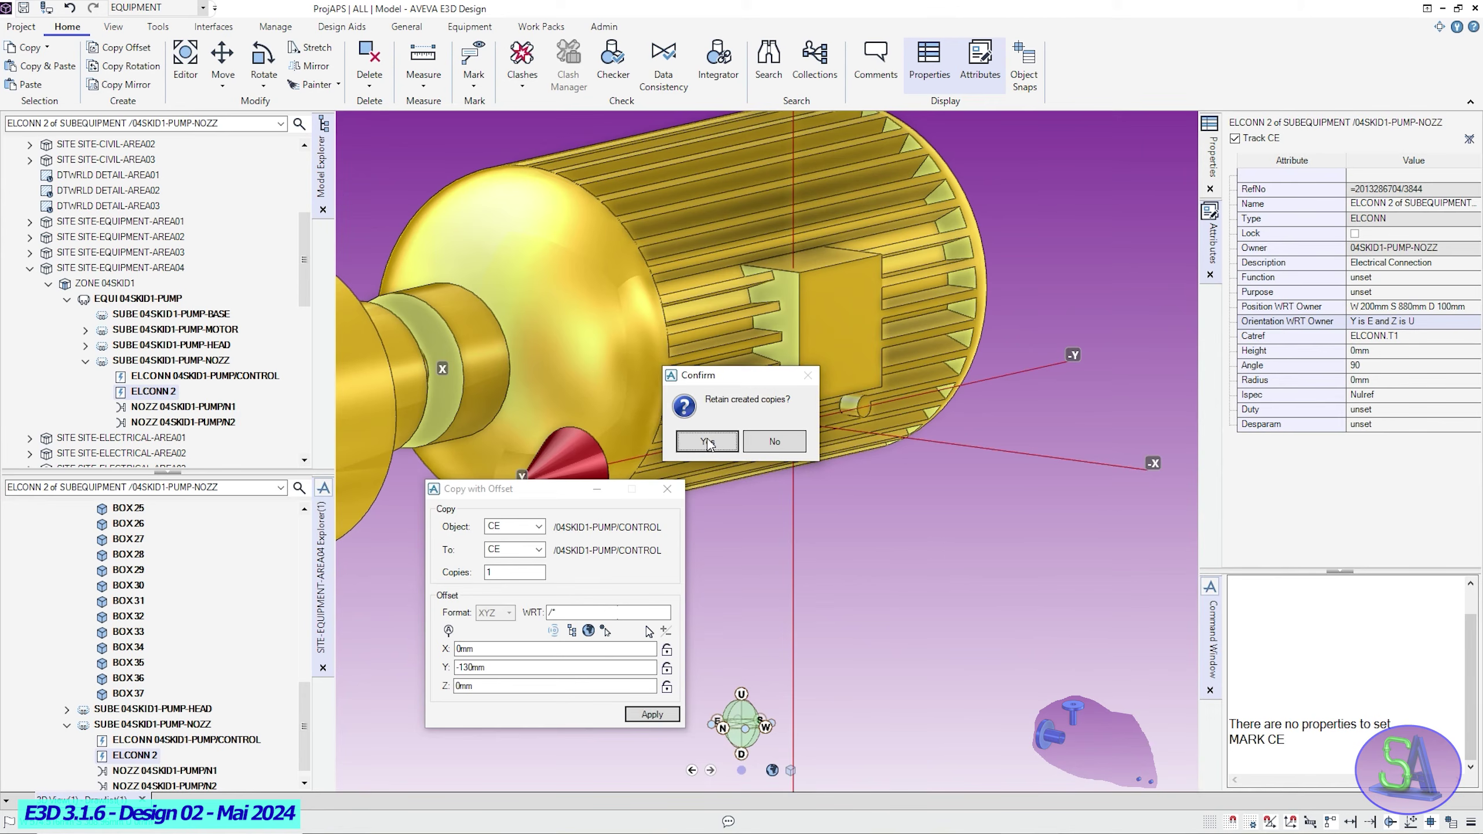
left_click(707, 442)
left_click(667, 488)
Rename the copied electrical connection as 04SKID1-PUMP/POWER, reusing the name of the CONTROL connection.
left_click(228, 375)
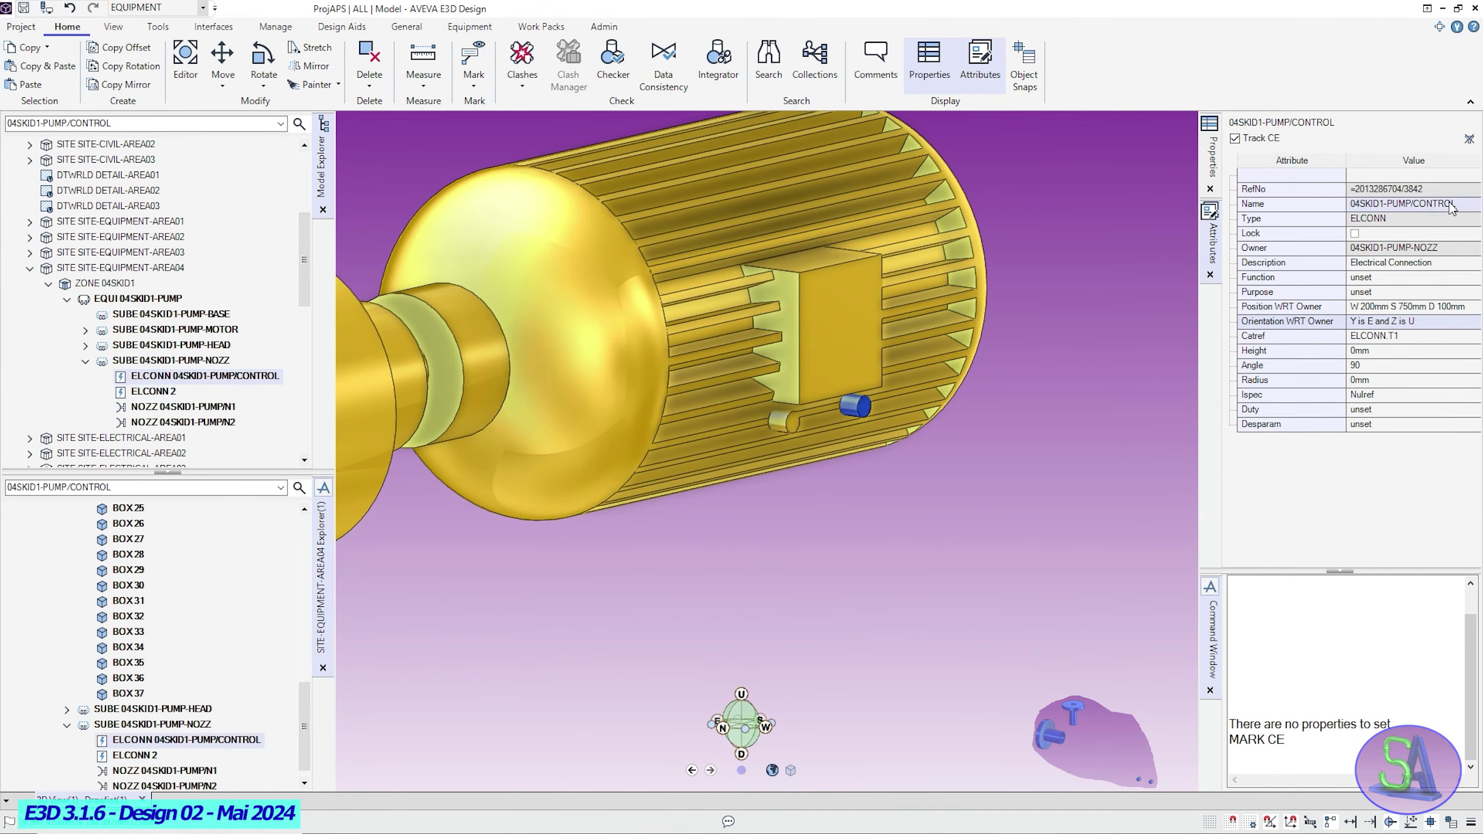
left_click(1452, 205)
left_click(153, 391)
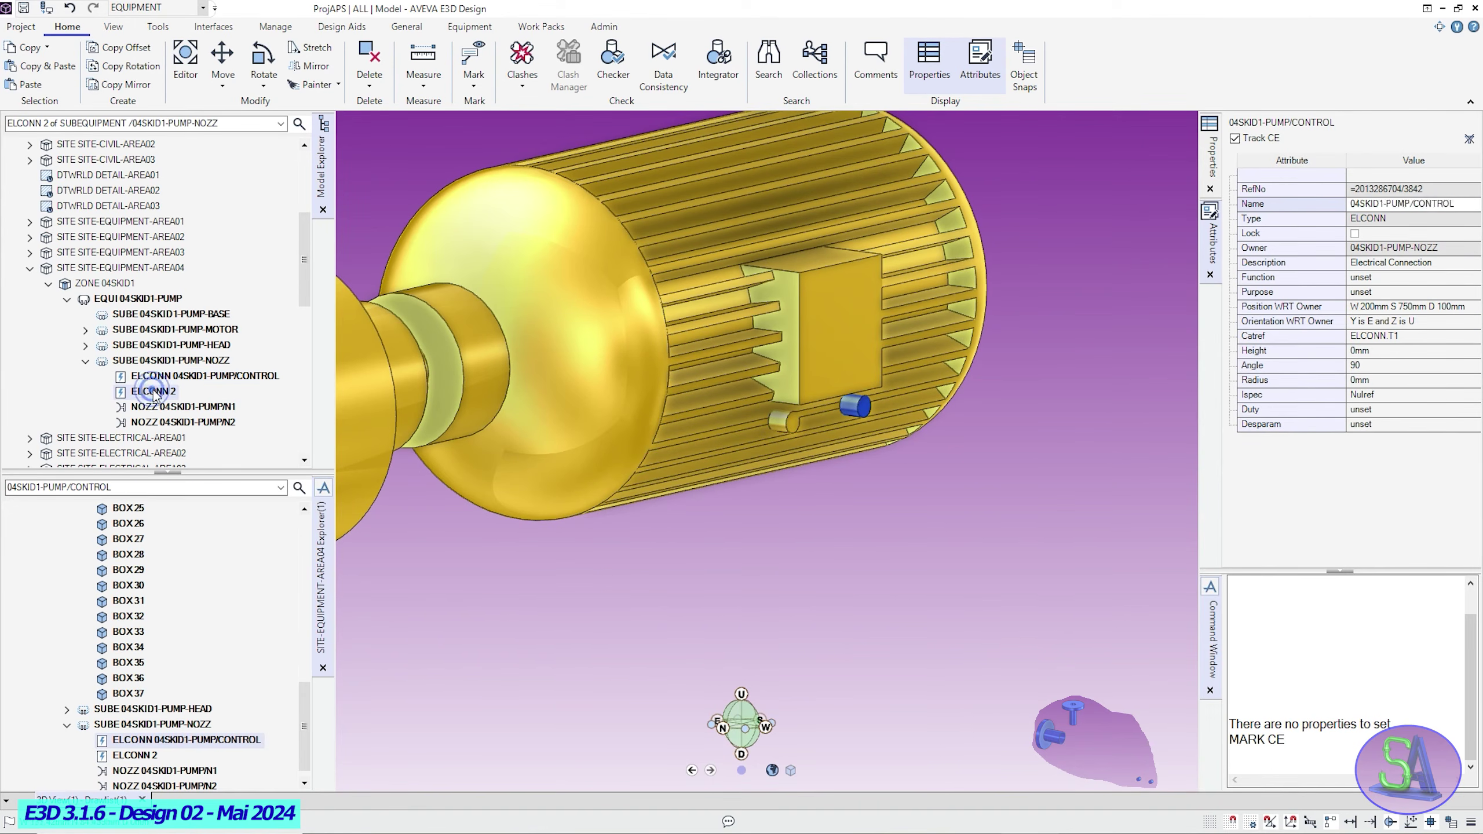
left_click(1422, 206)
key("ctrl+v")
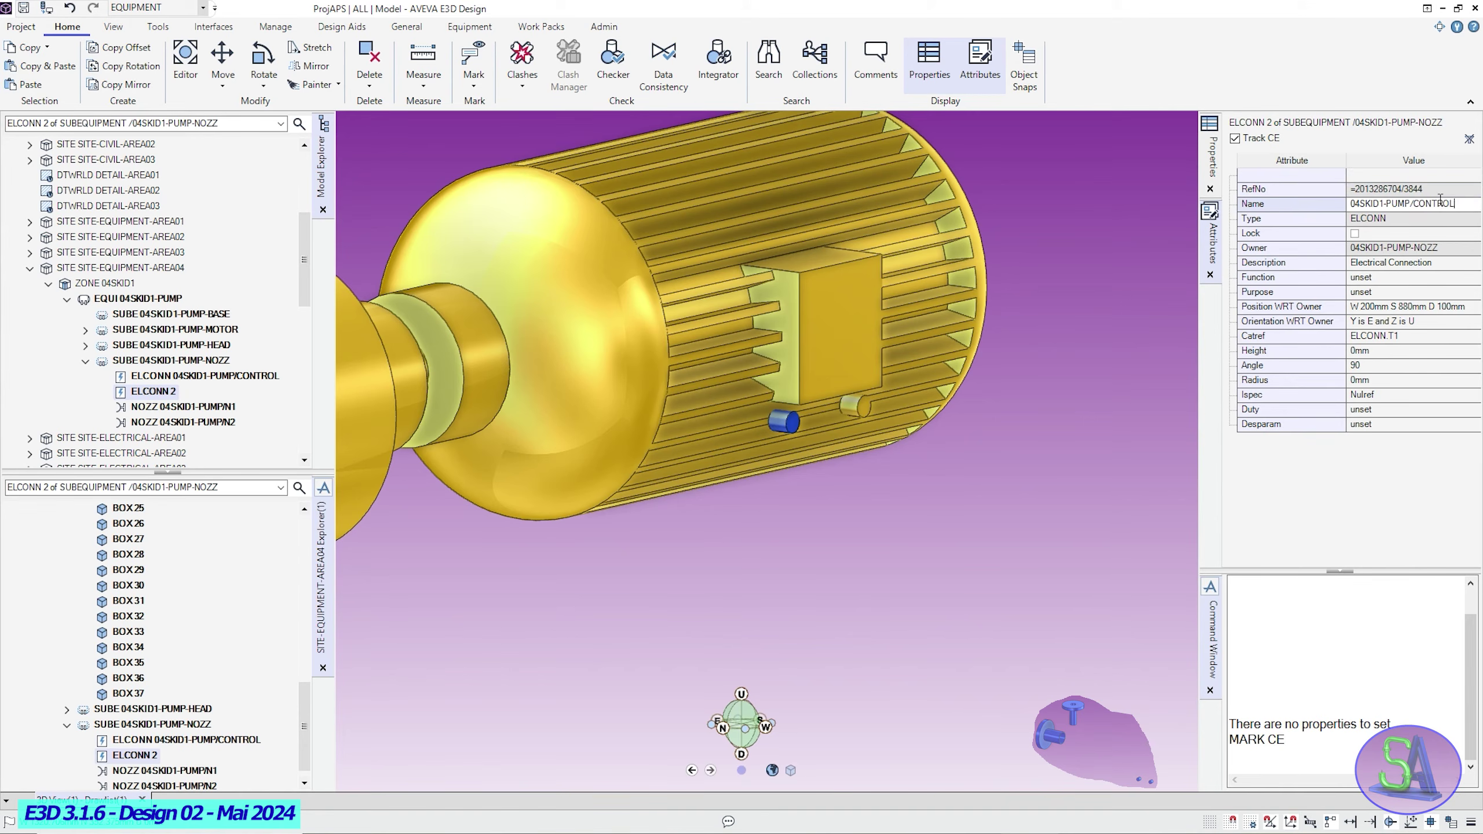
type("POWER")
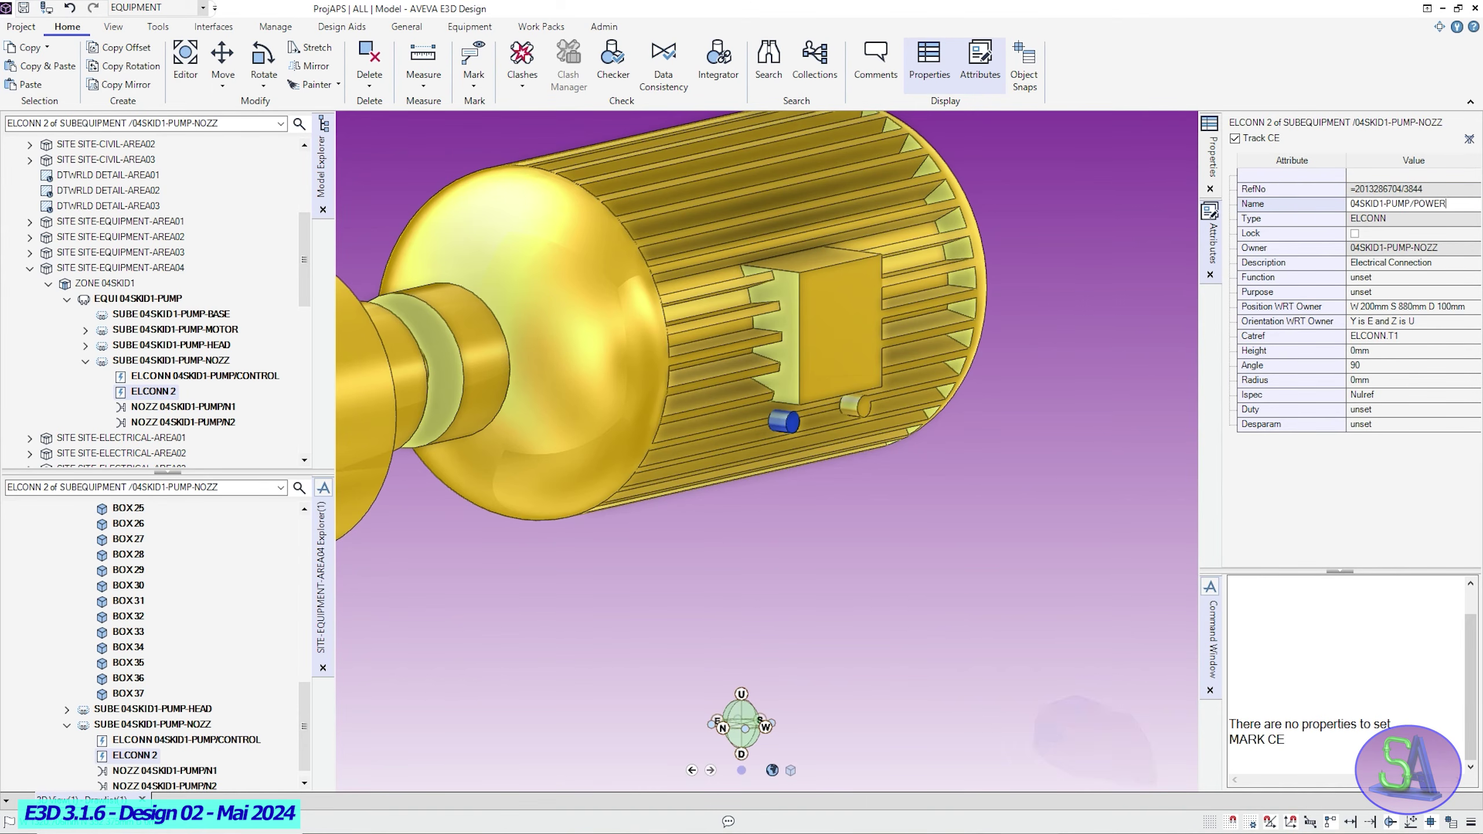
key("Return")
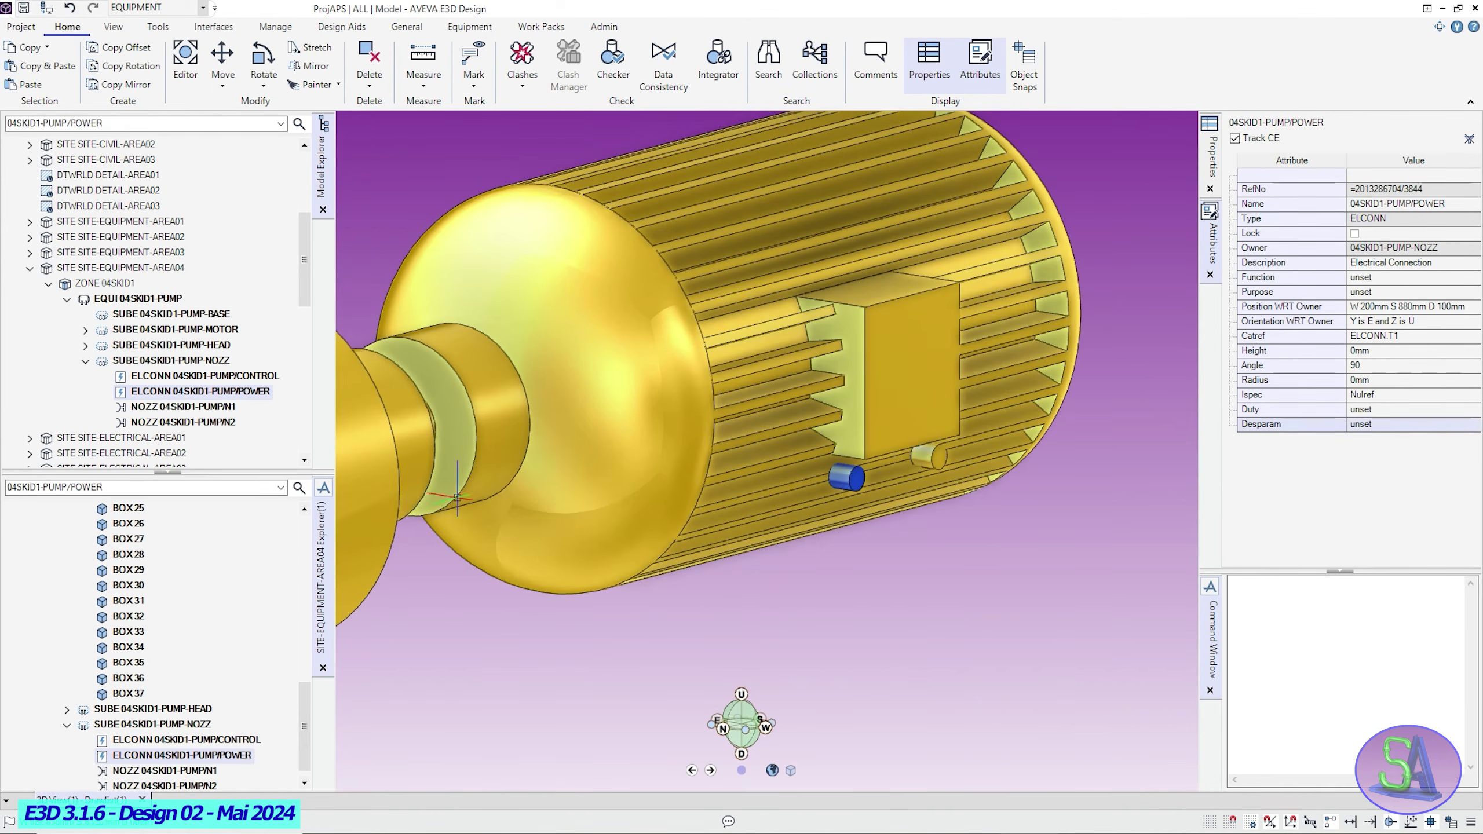
Start a box primitive under 04SKID1-PUMP-BASE with its origin at East 0 mm, North 0 mm, Up 0 mm.
left_click(204, 314)
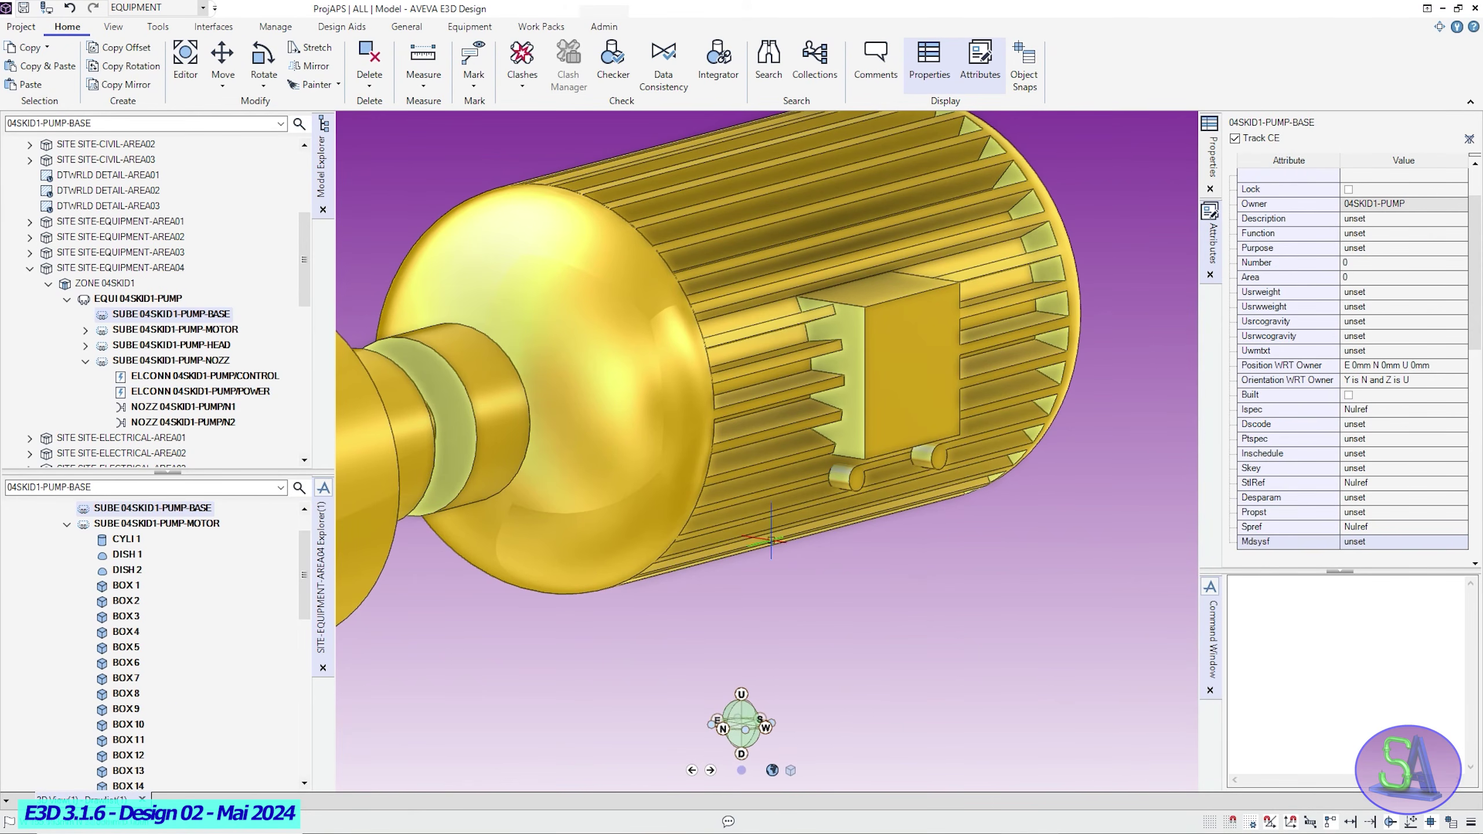
left_click(477, 29)
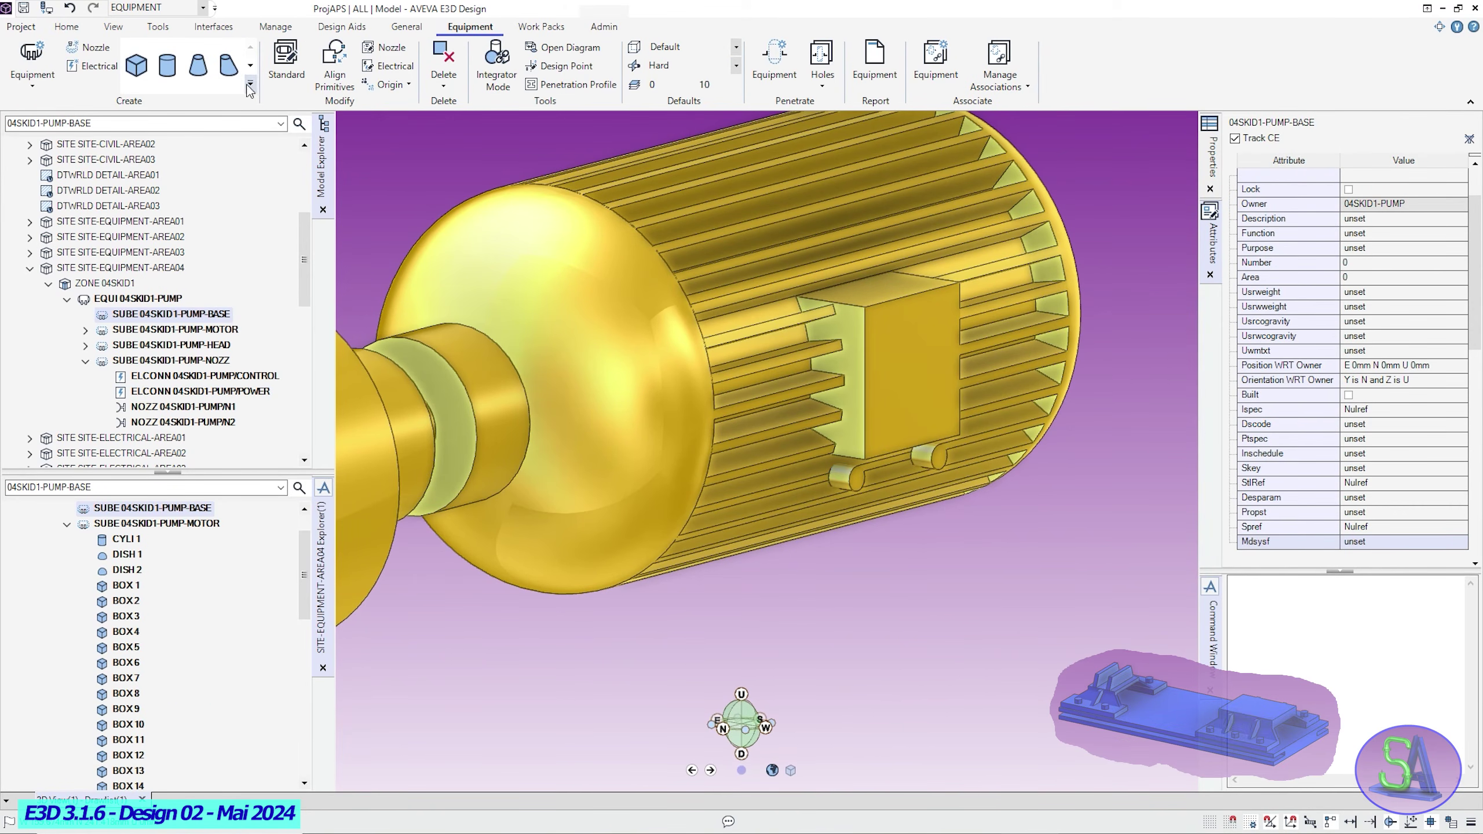
left_click(136, 66)
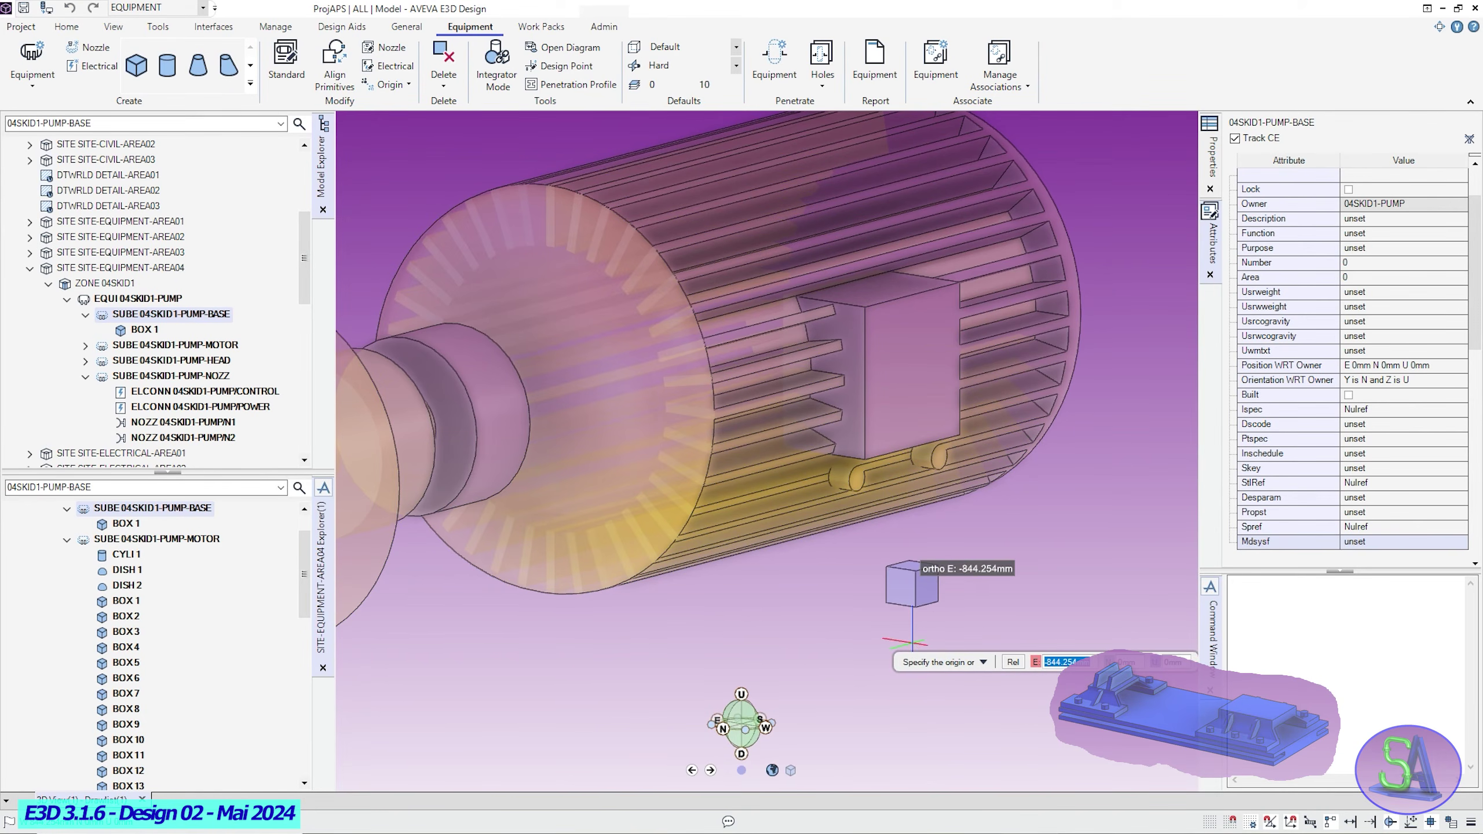
key("Down")
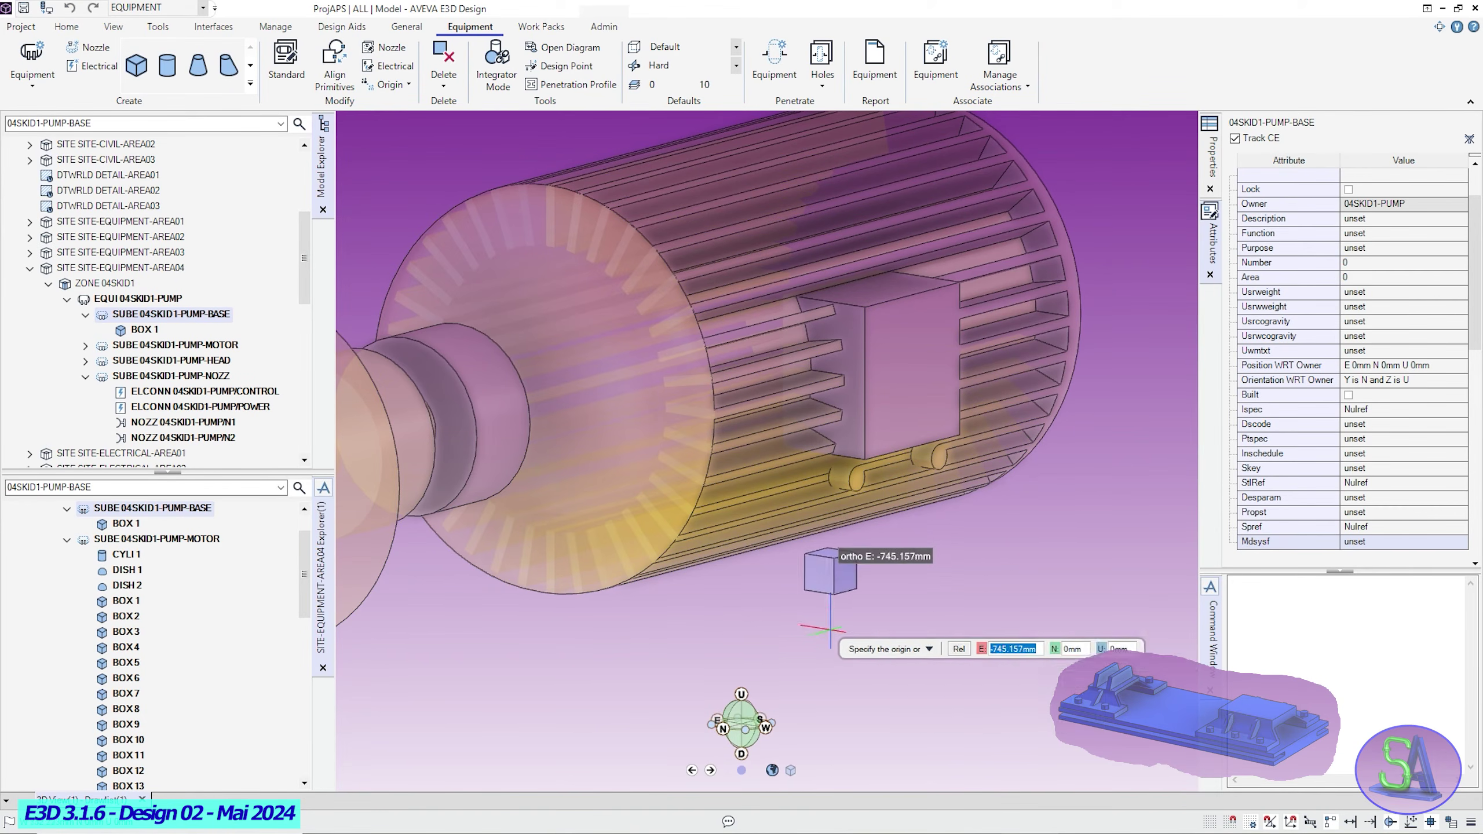
type("0")
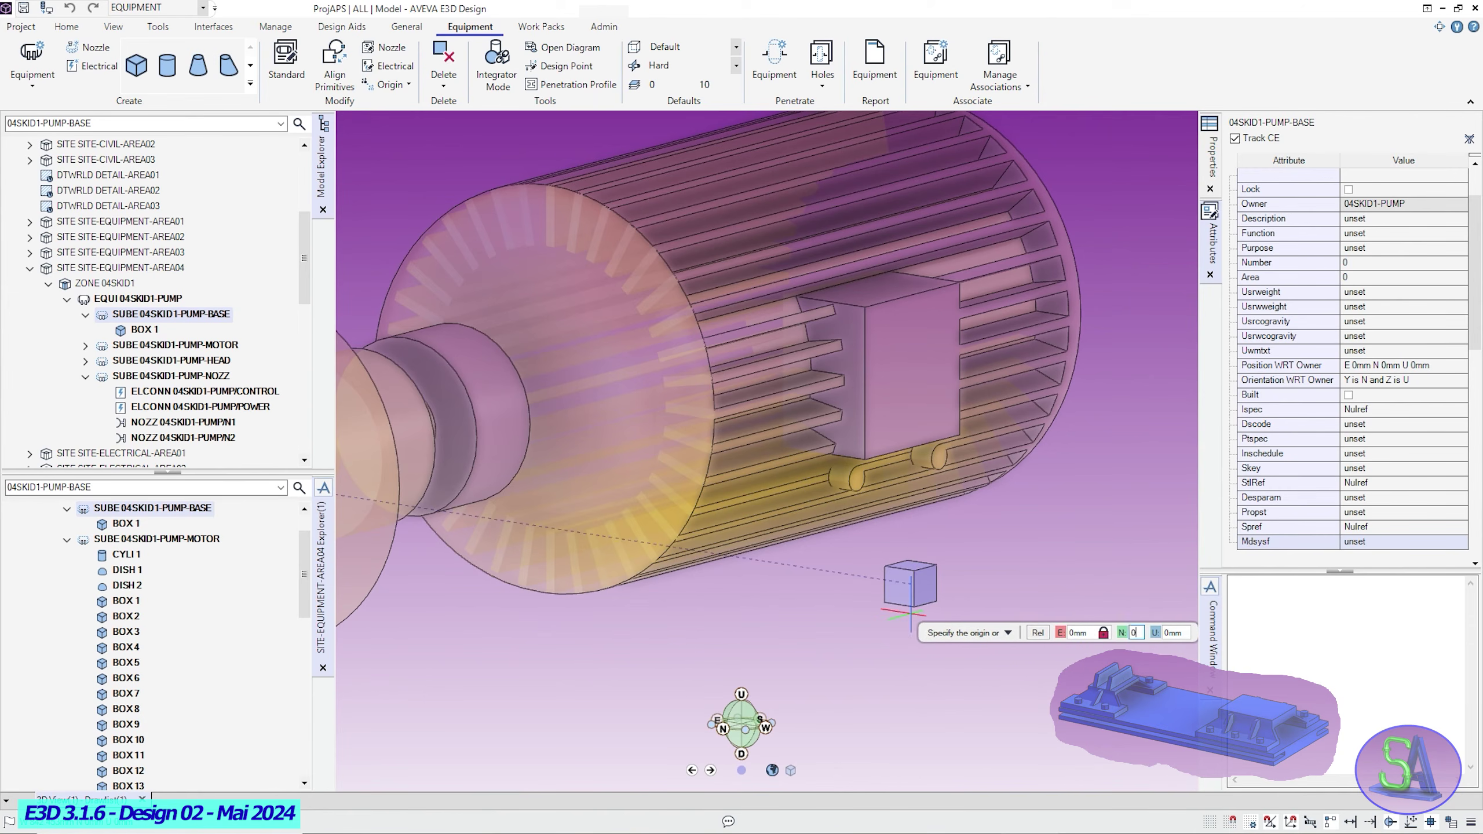
key("Return")
Size the base box as a flat plate lengthwise beneath the pump and motor, with a Y length of 1204 mm.
scroll(601, 555, "down", 5)
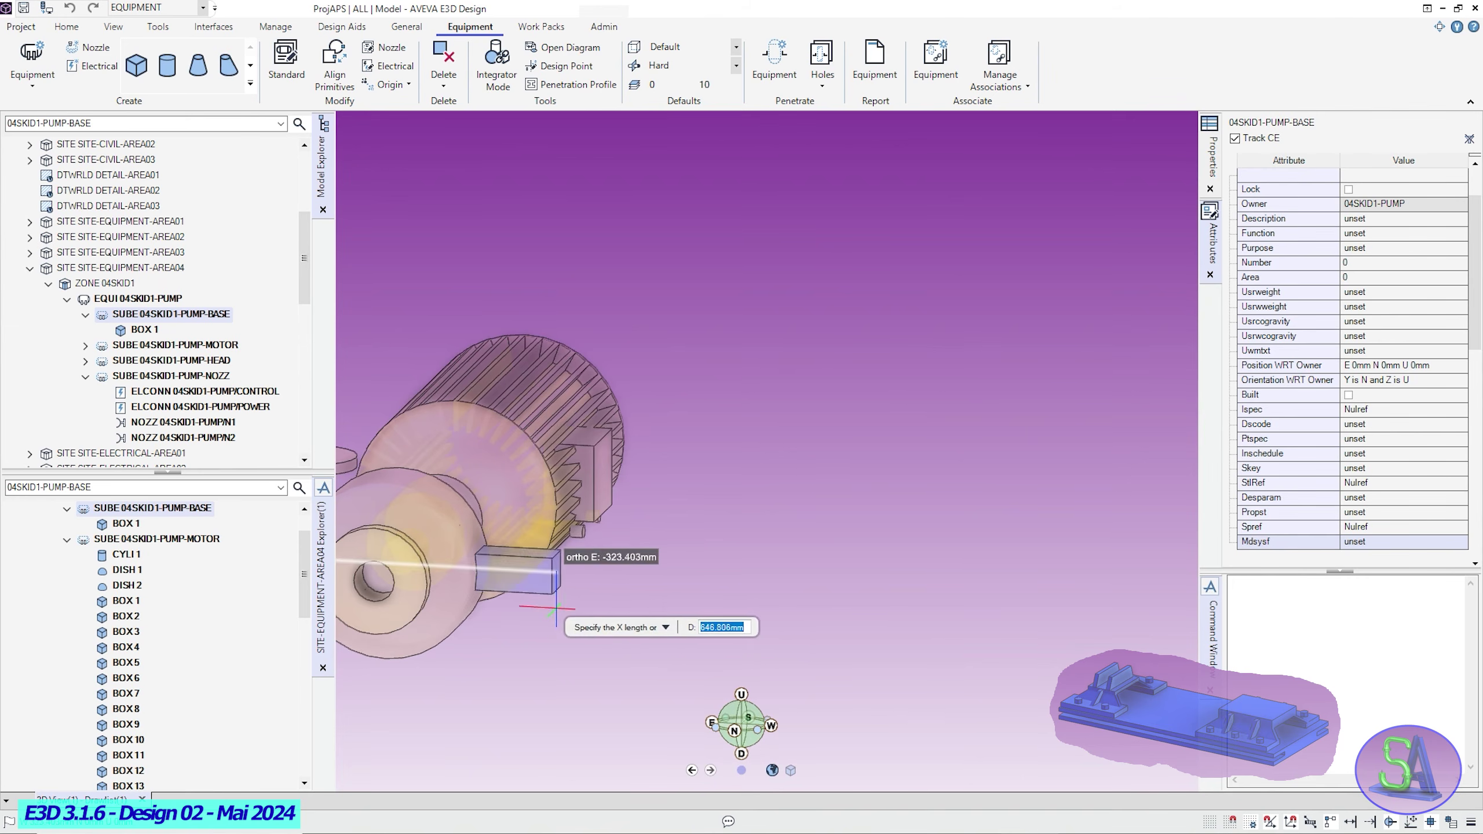
scroll(584, 619, "down", 5)
middle_click_drag(456, 620, 591, 542)
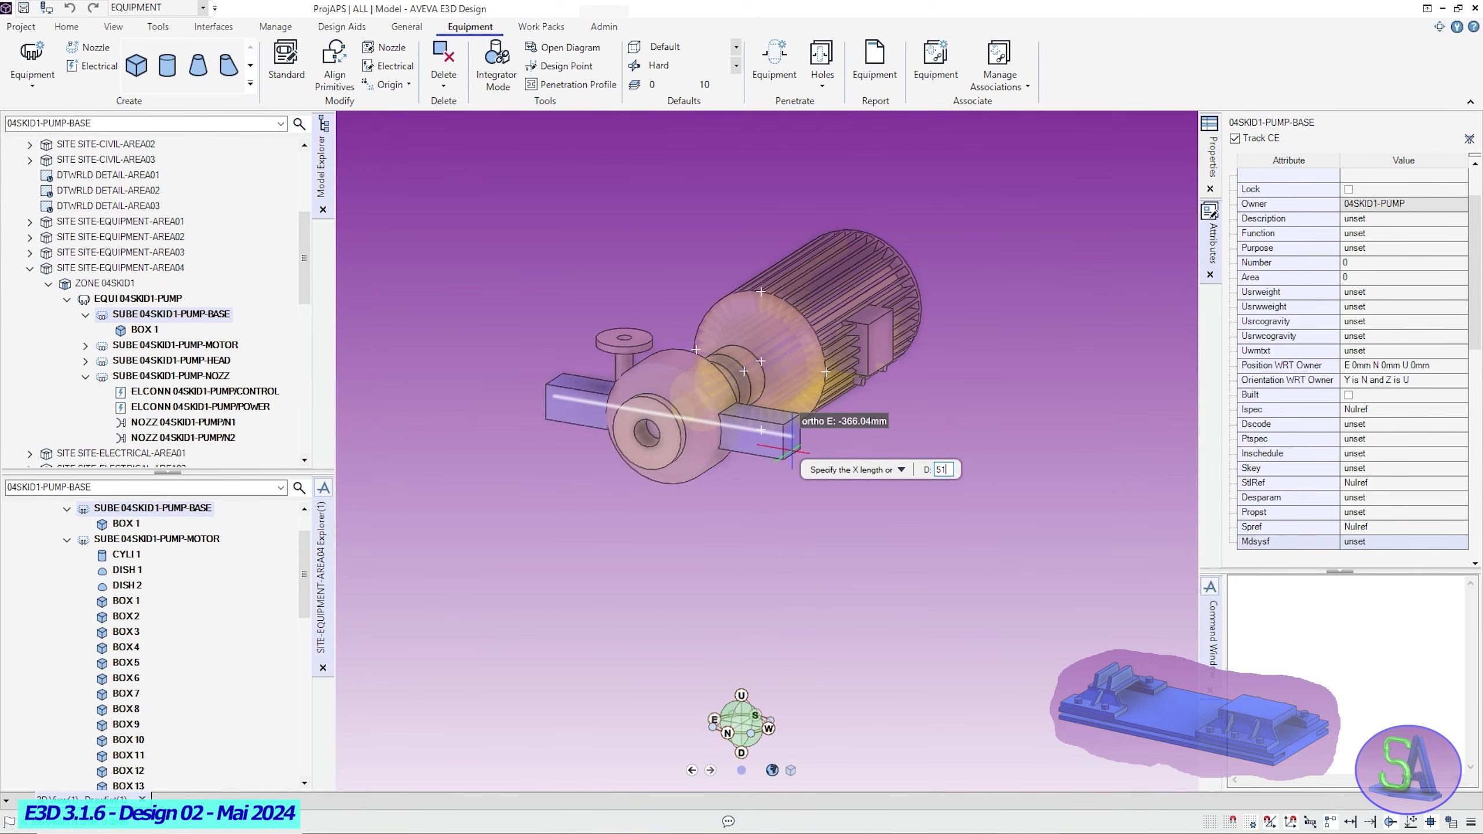
left_click(792, 449)
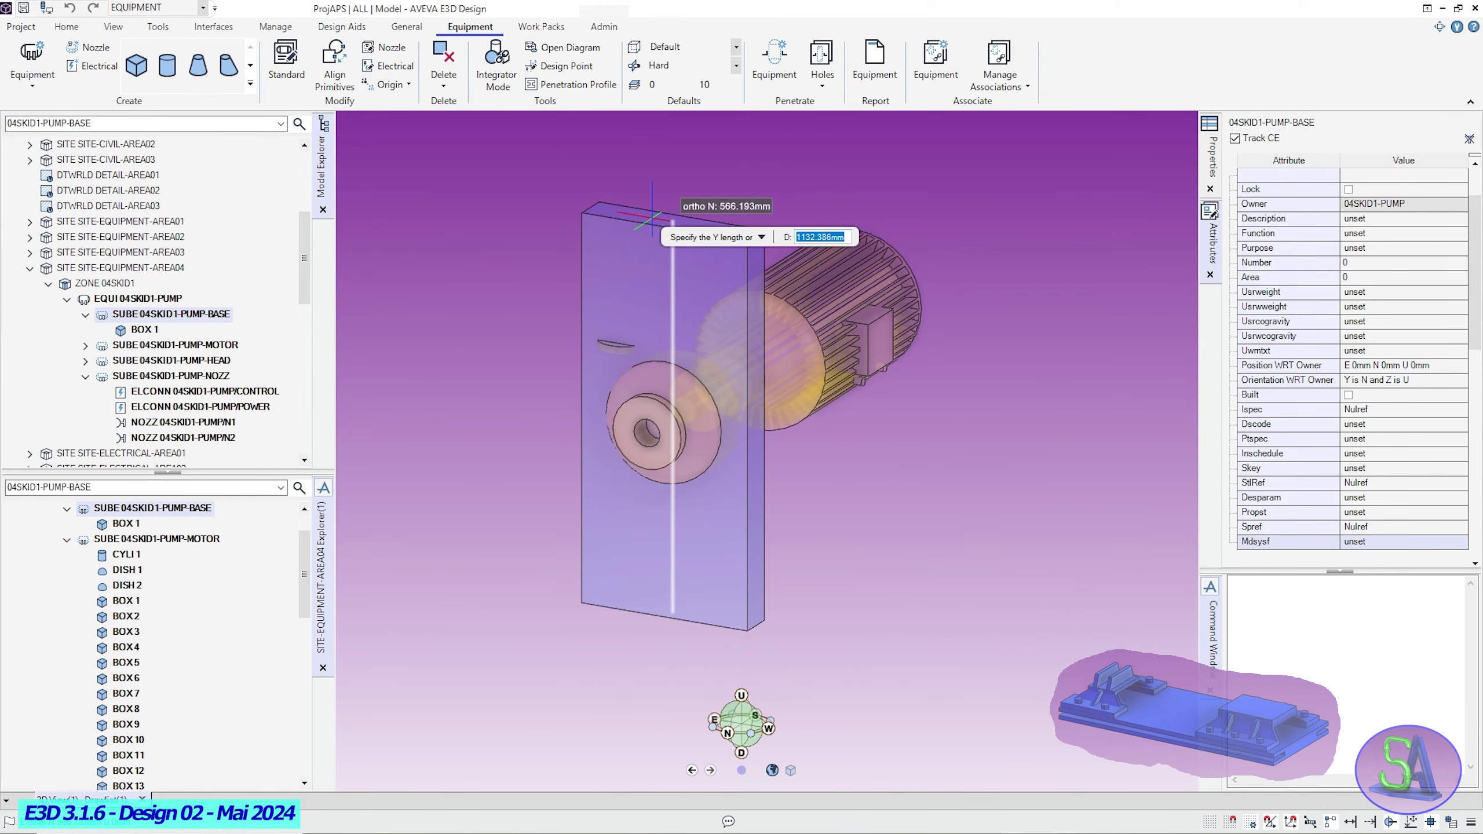
left_click(659, 221)
type("1204")
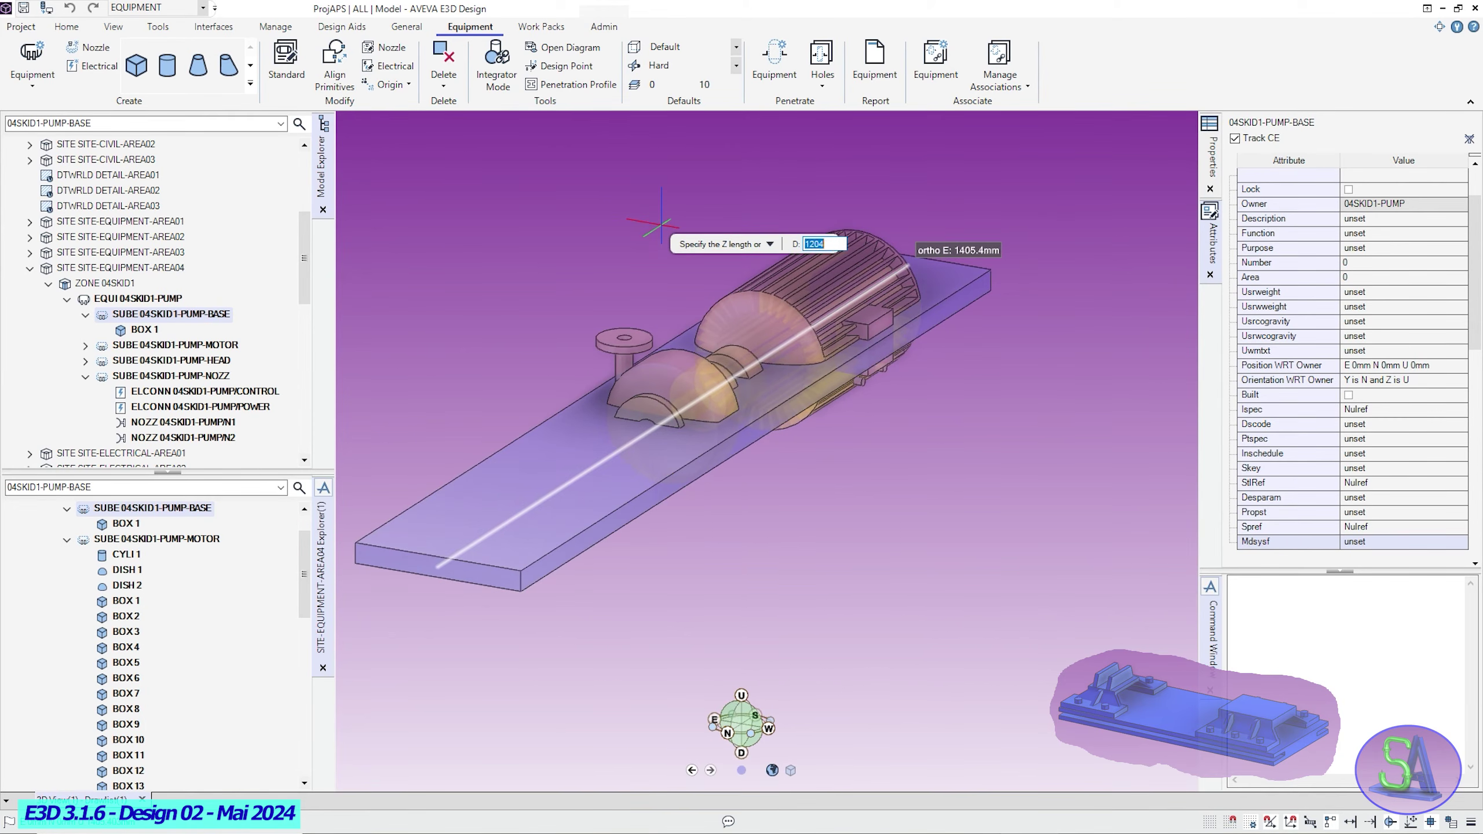
key("Return")
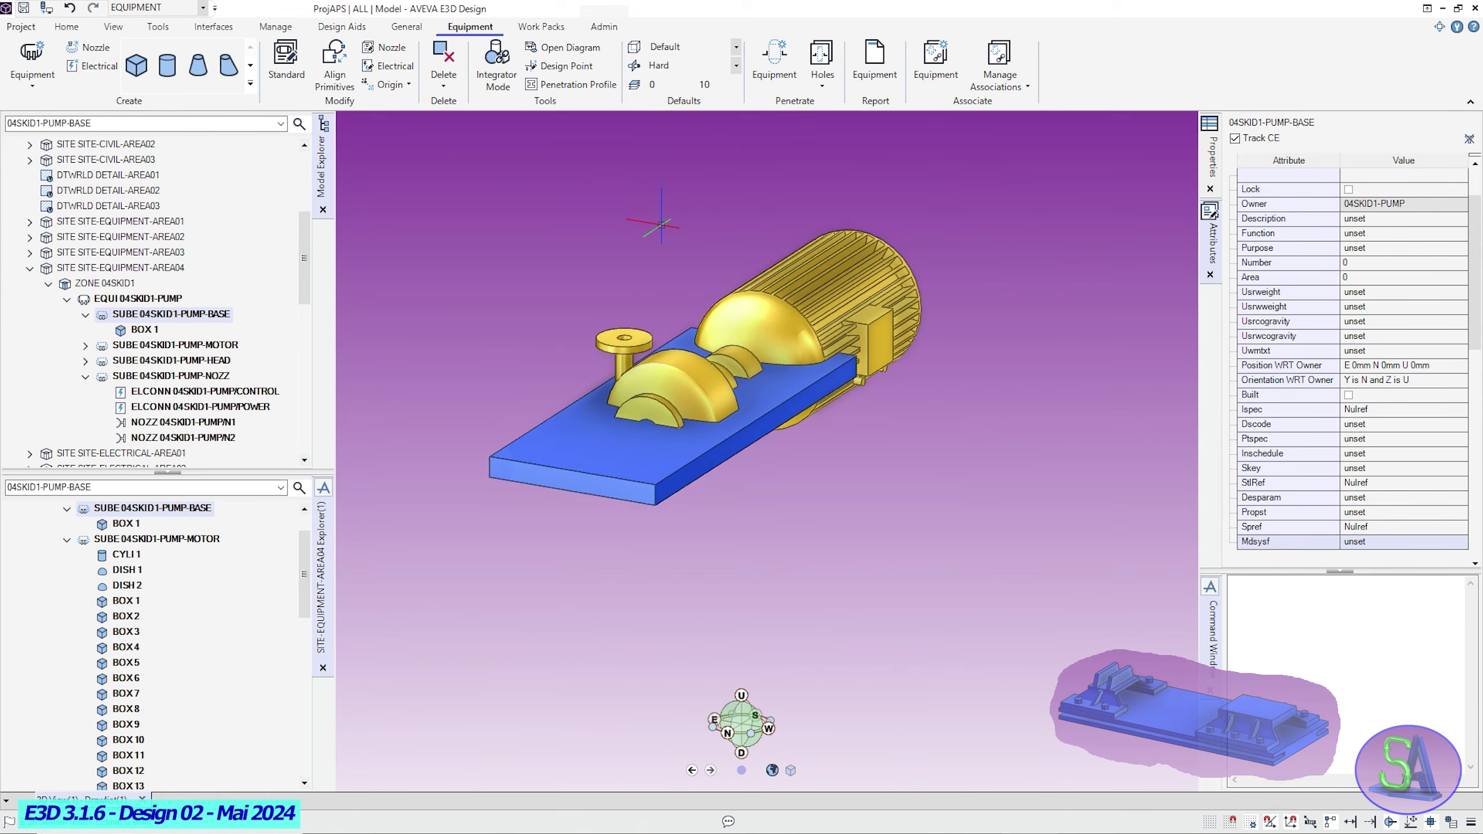
middle_click_drag(563, 550, 609, 566)
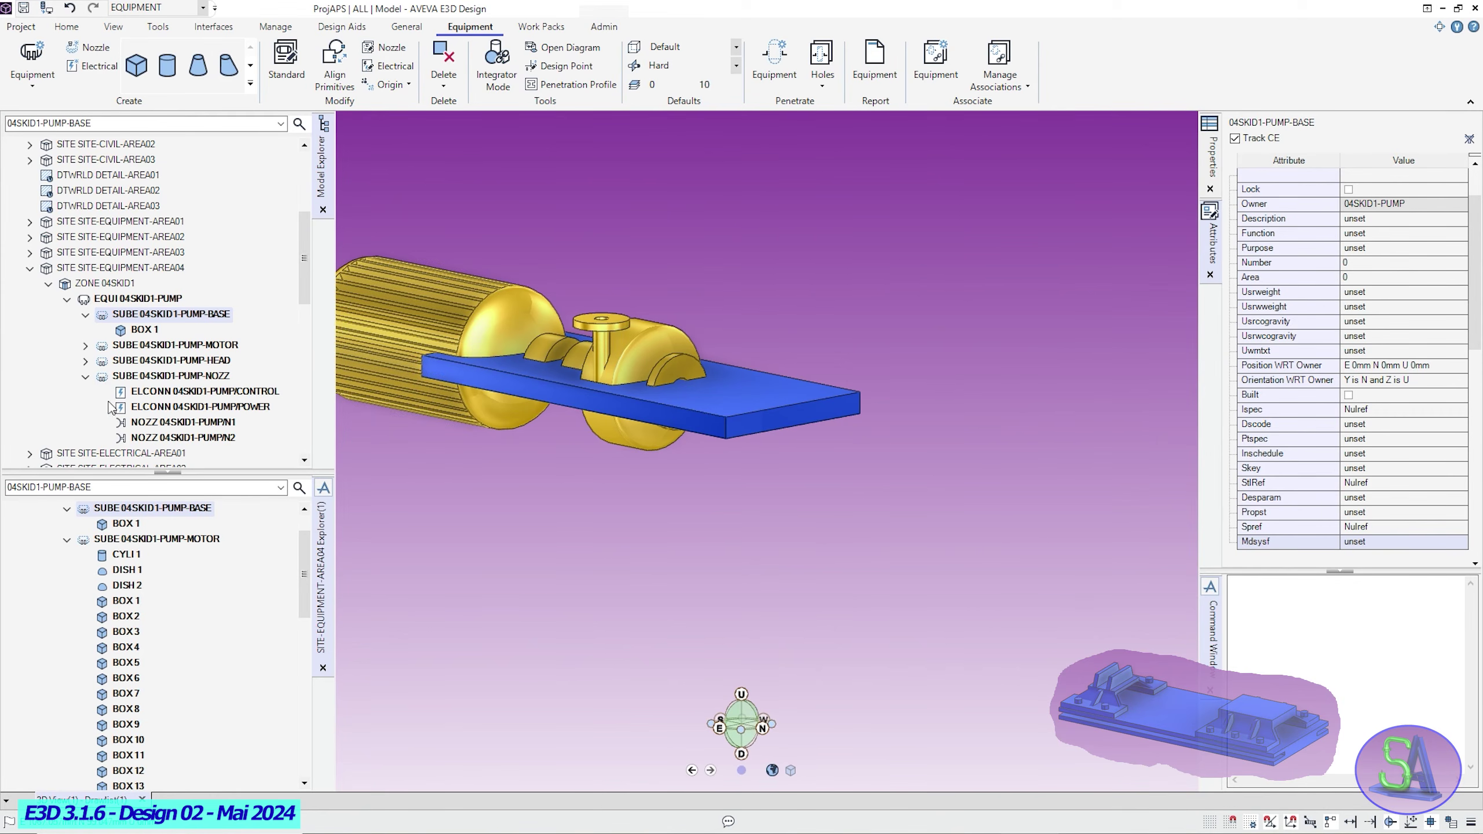
Set the Up position of the base plate box to -310 mm.
left_click(143, 329)
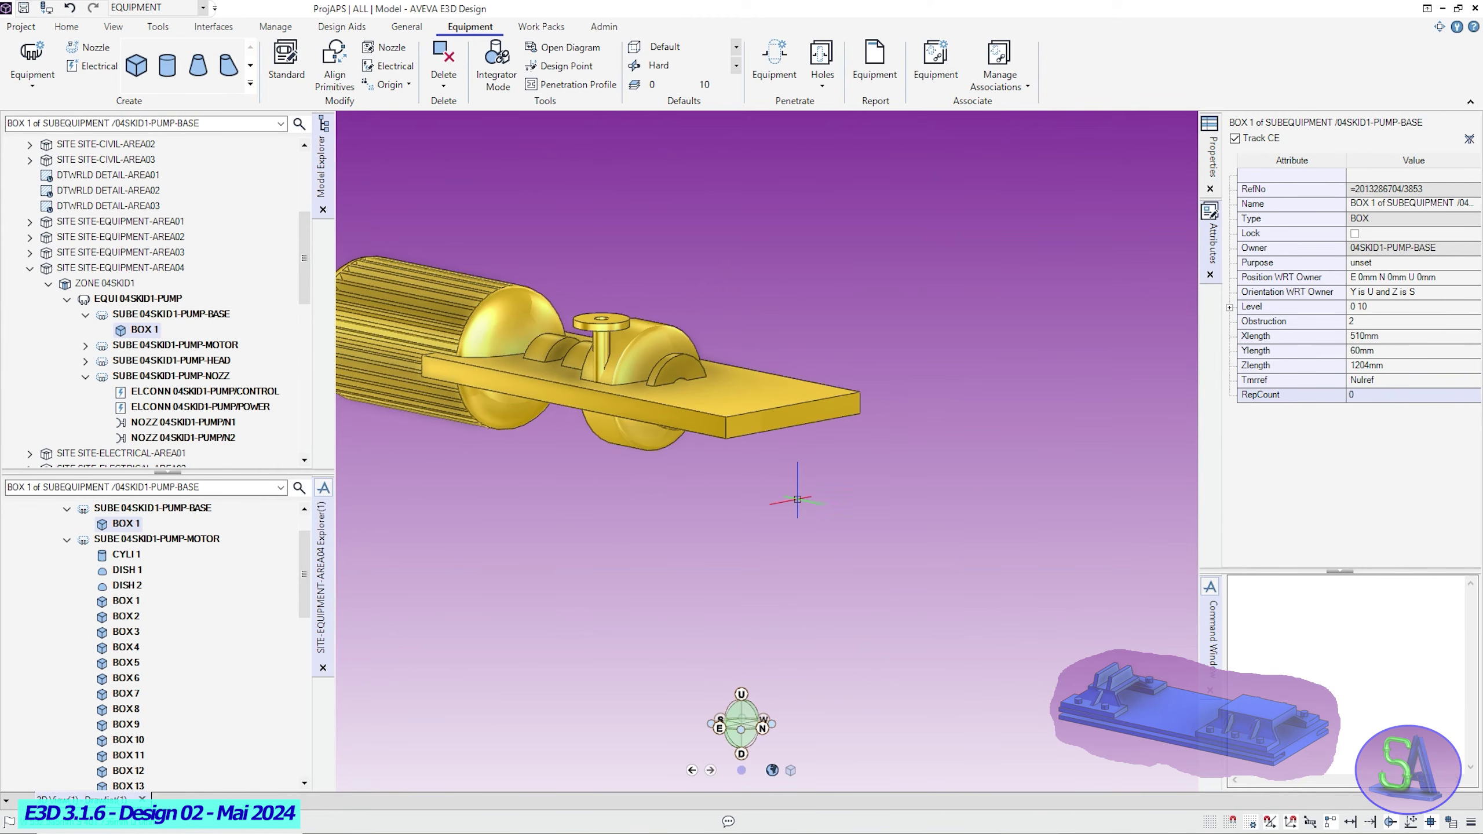
scroll(798, 499, "down", 2)
middle_click_drag(679, 484, 669, 506)
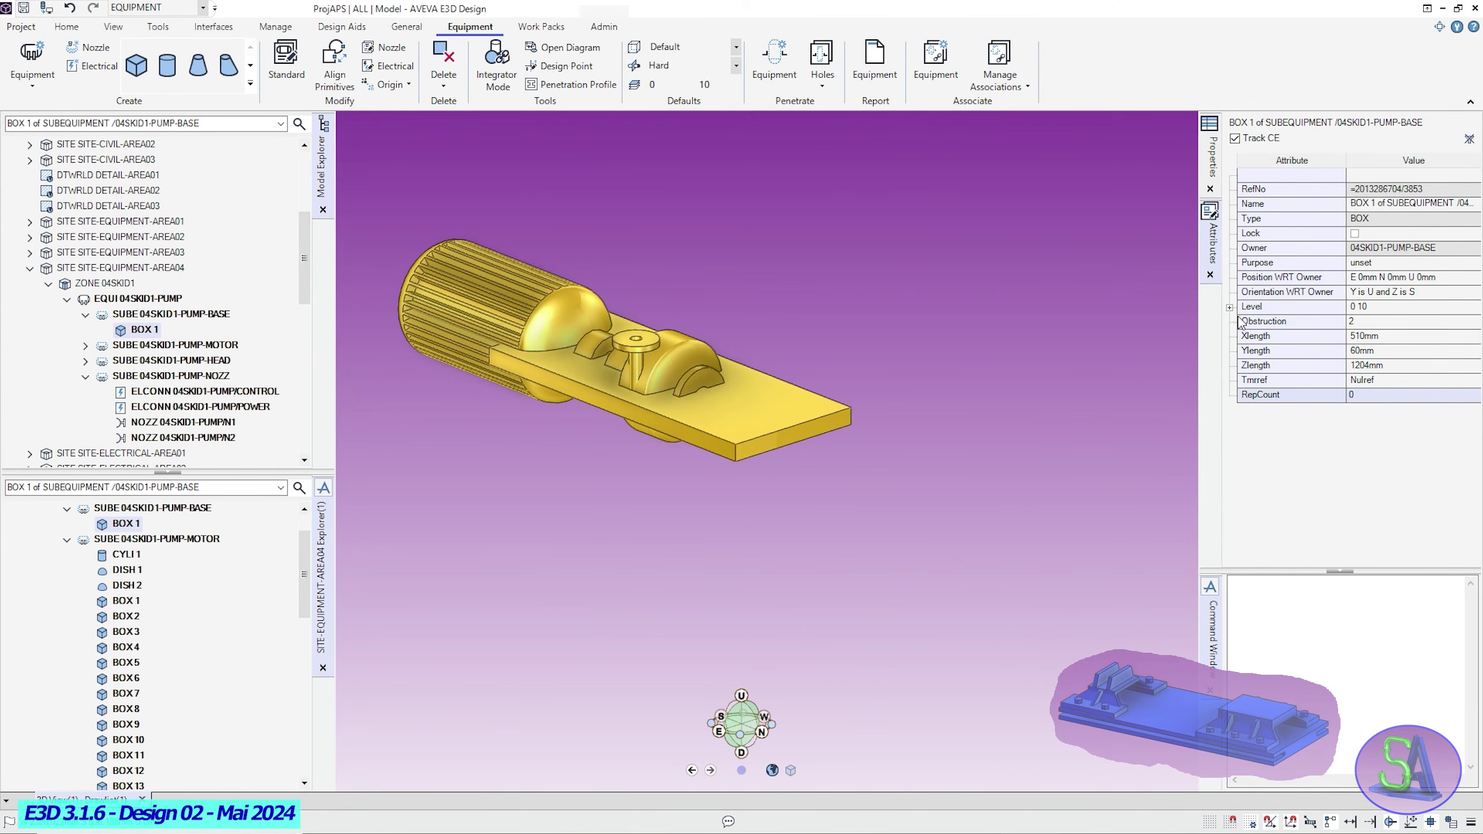
left_click(1212, 156)
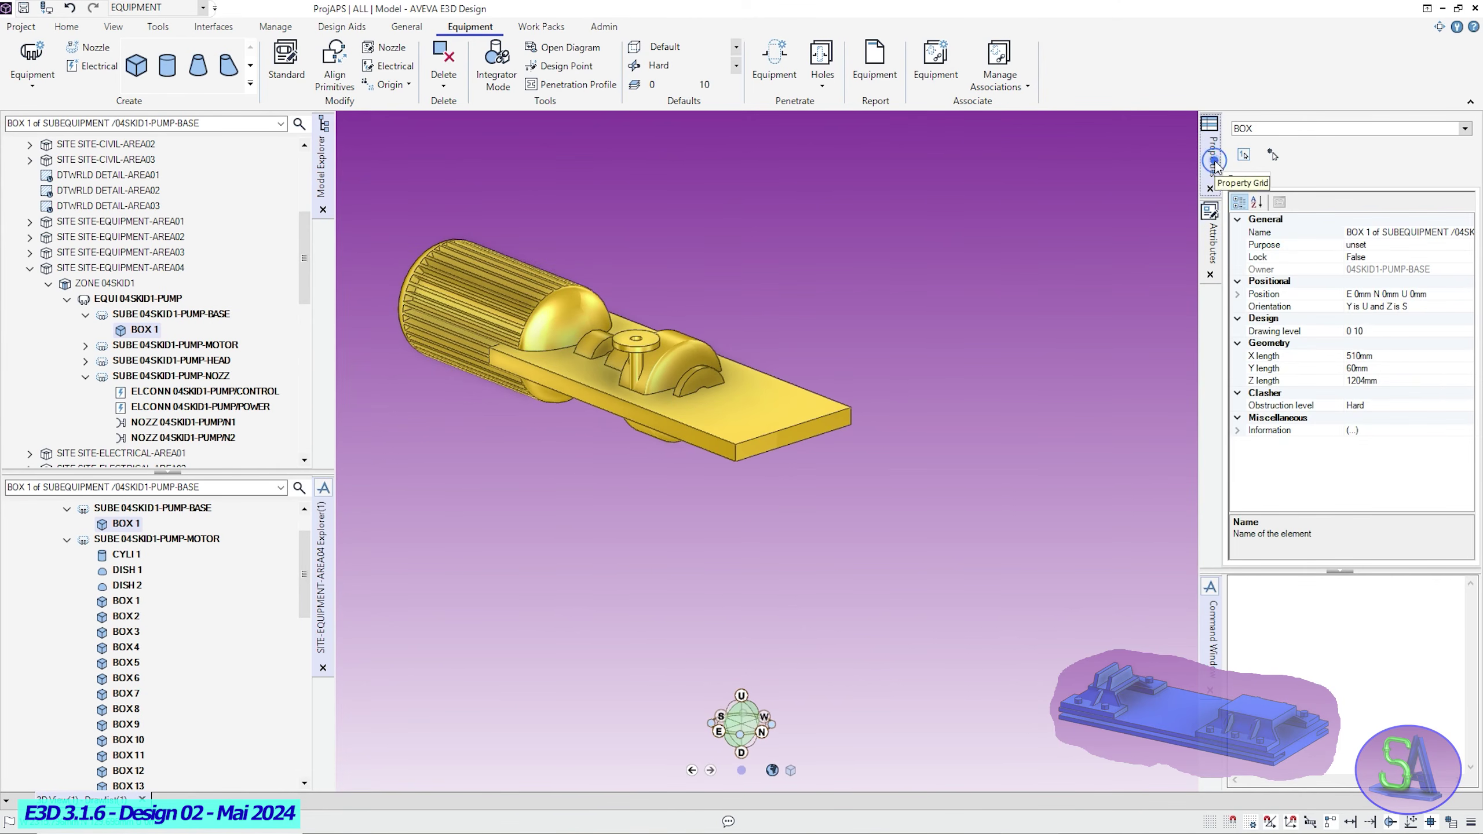
left_click(1239, 295)
left_click(1361, 331)
left_click(1365, 332)
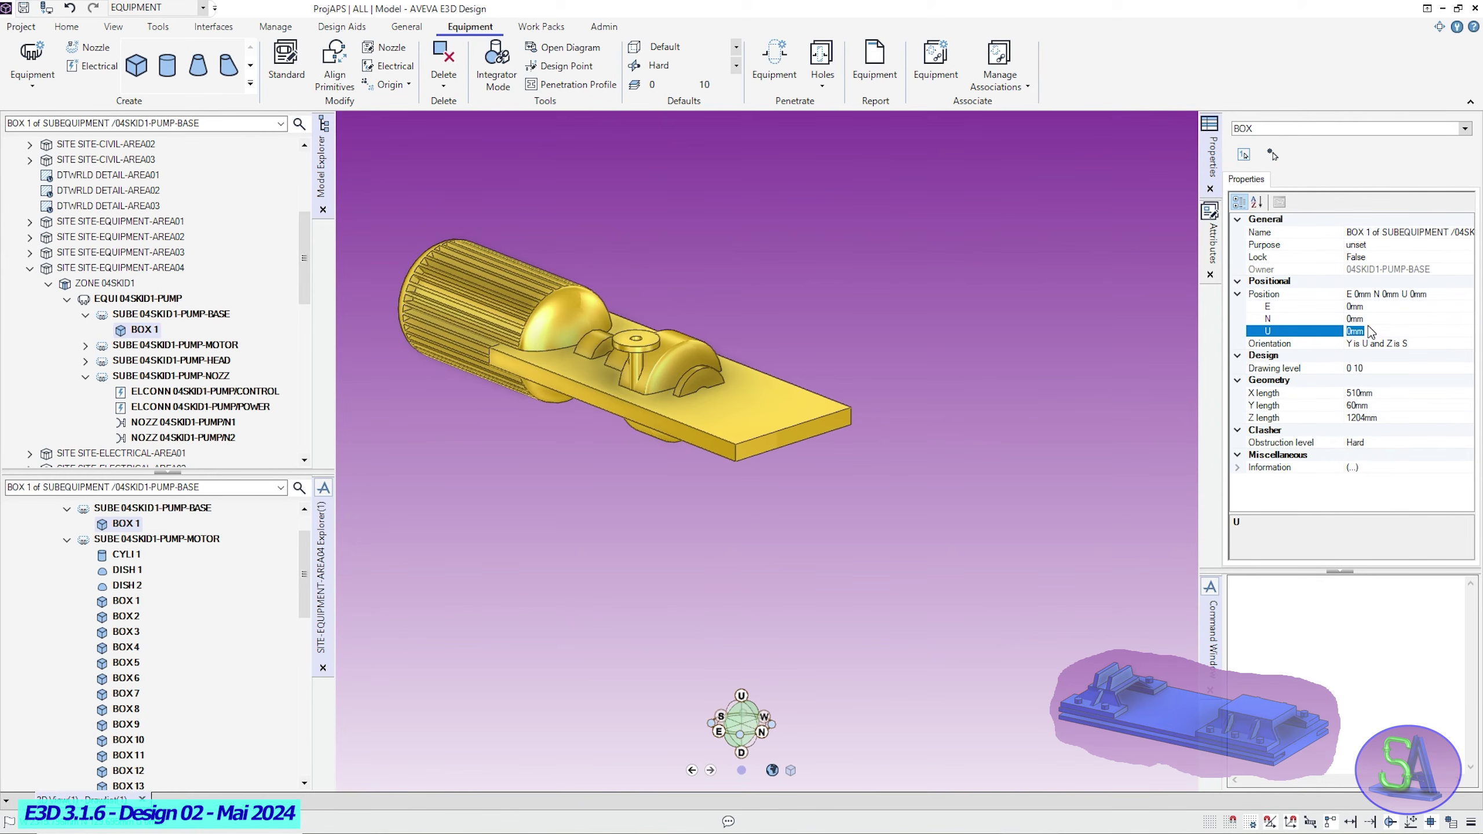
type("-310")
key("Return")
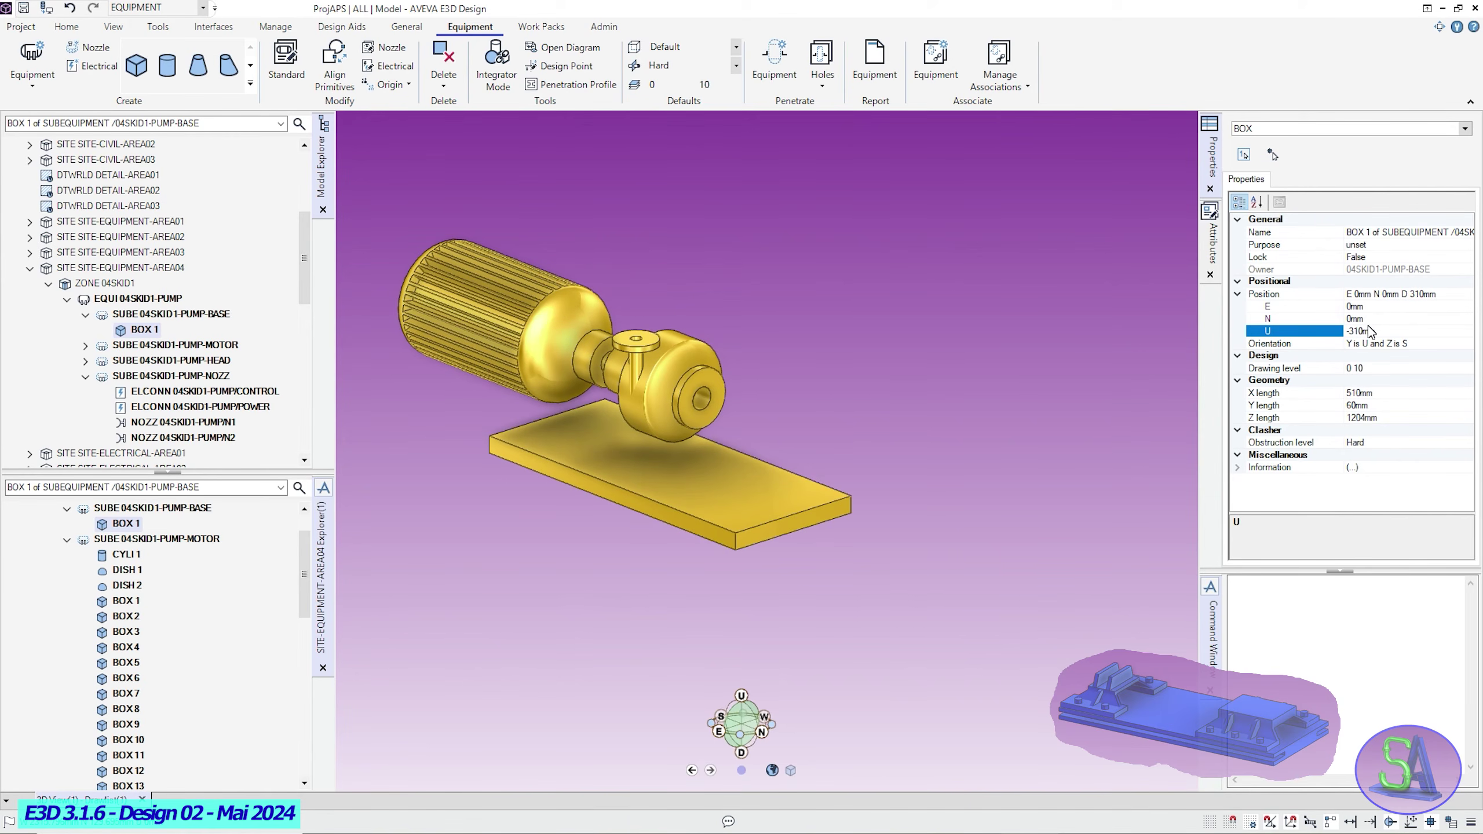
Set the North position of the base plate box to -448 mm.
left_click(1370, 320)
left_click(1370, 320)
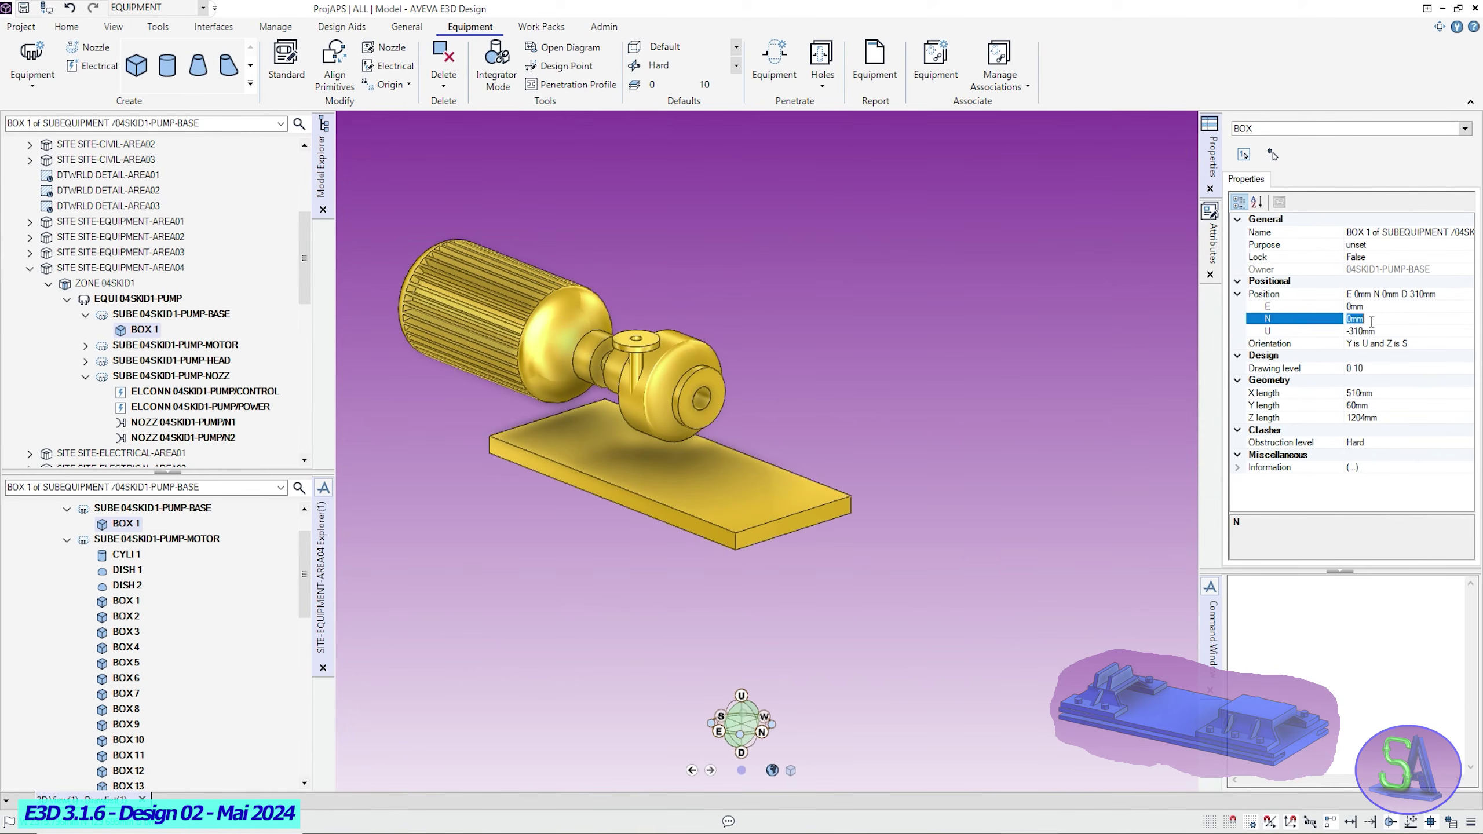
type("-448mm")
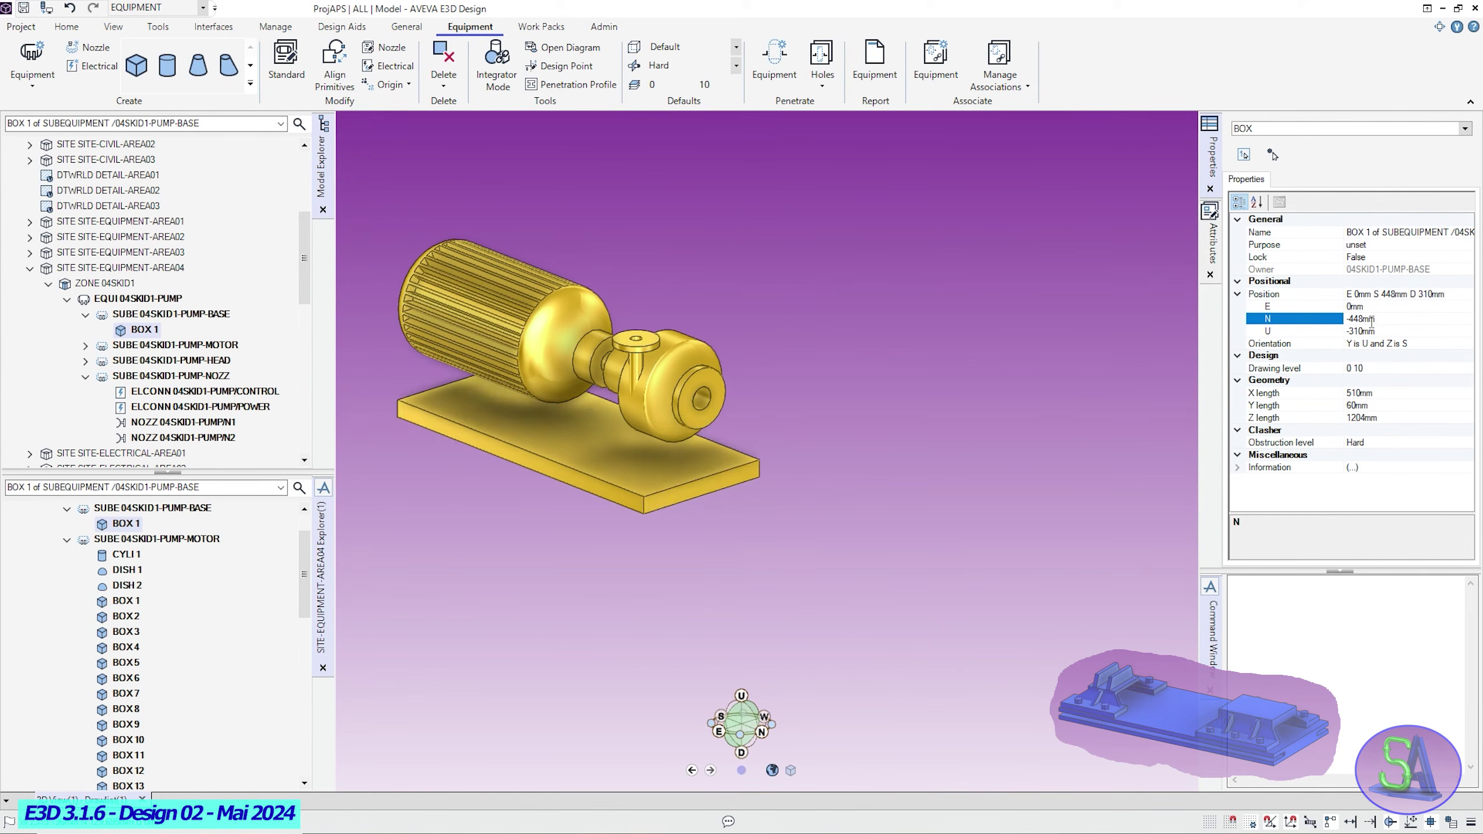
key("Return")
middle_click_drag(673, 490, 783, 471)
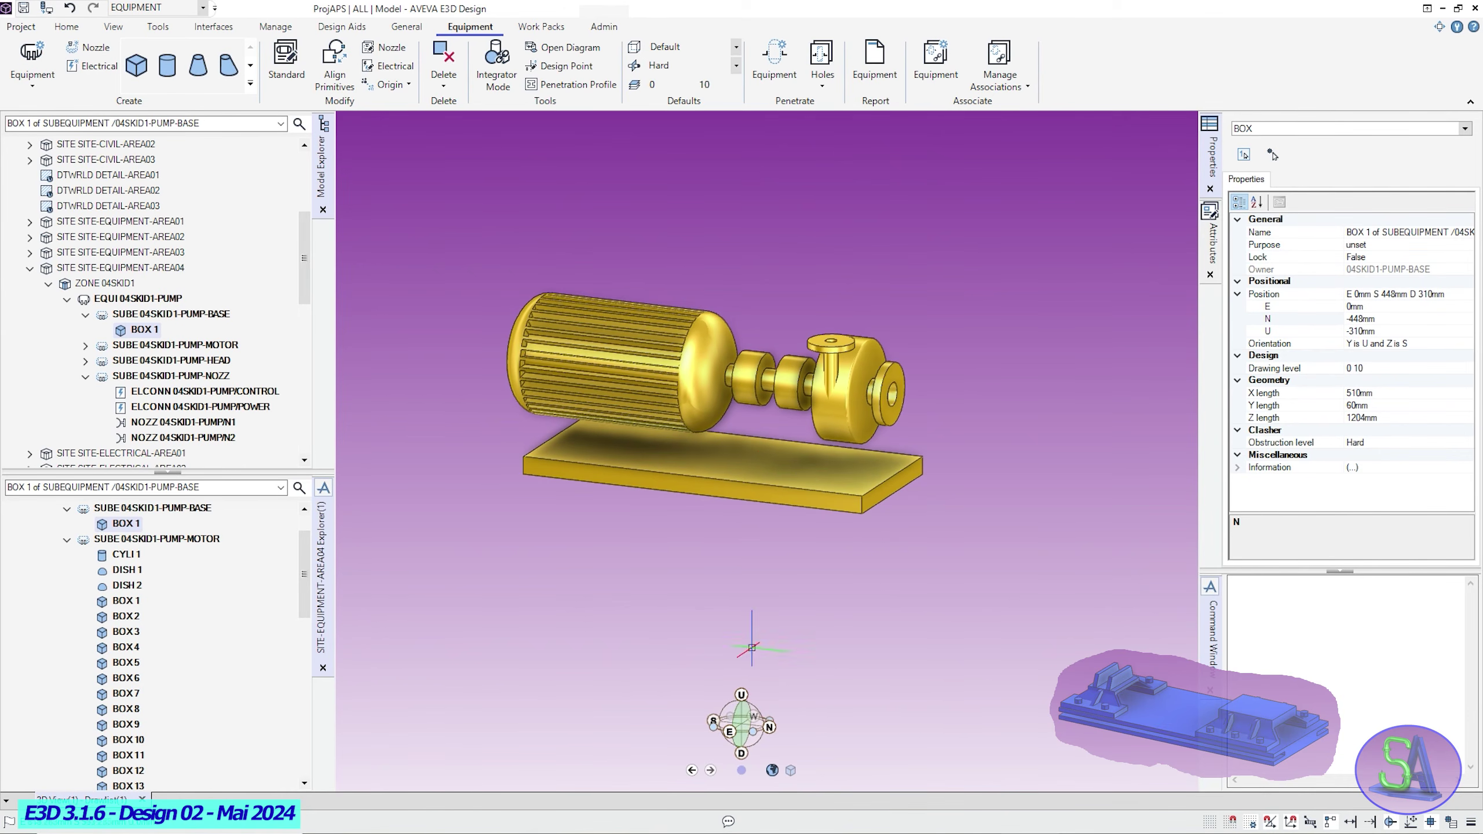
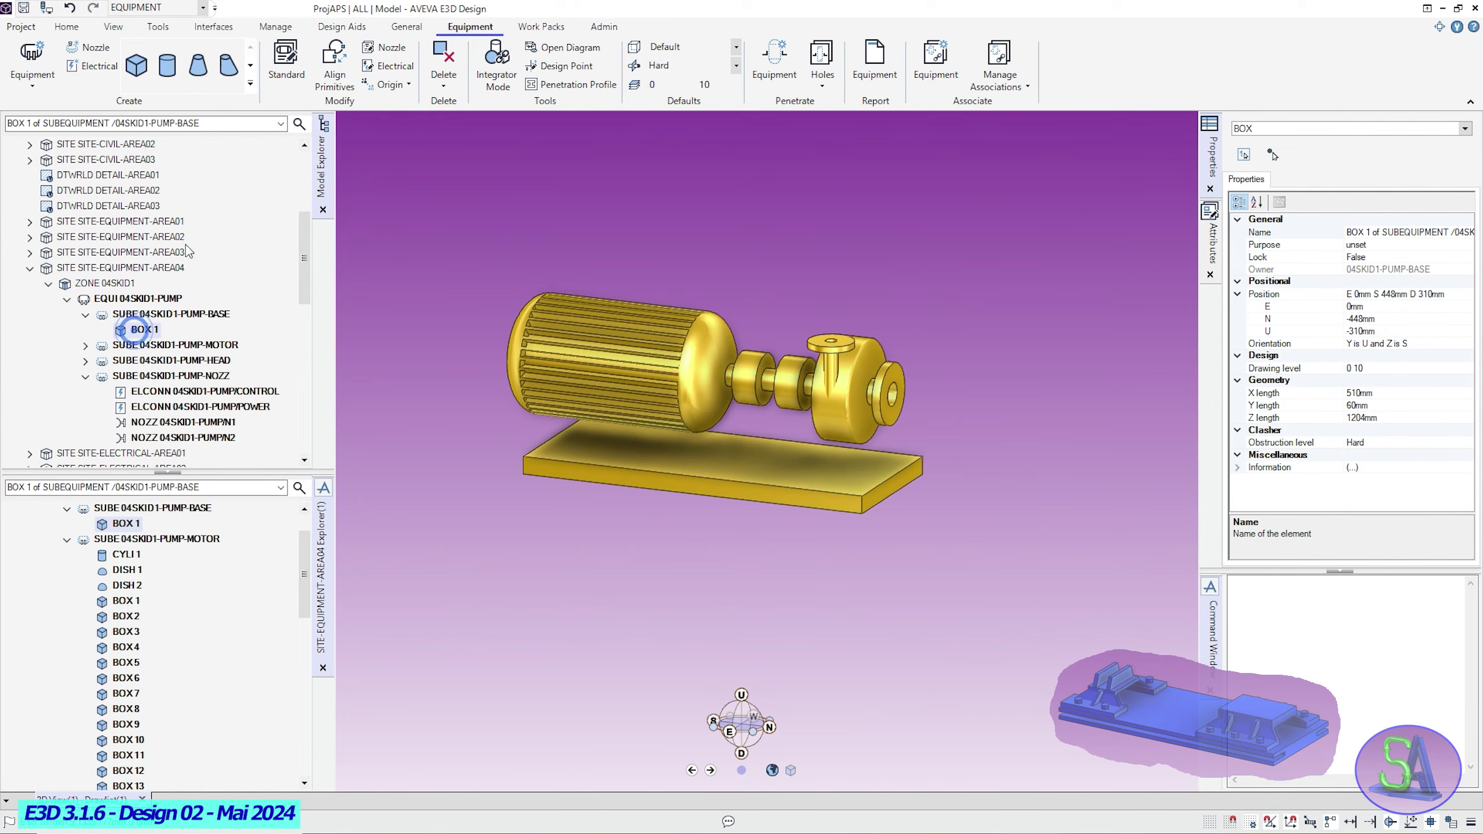
Start a three-point negative box in the base plate with its first corner at East 255 mm, North 602 mm, Up -10 mm.
left_click(250, 83)
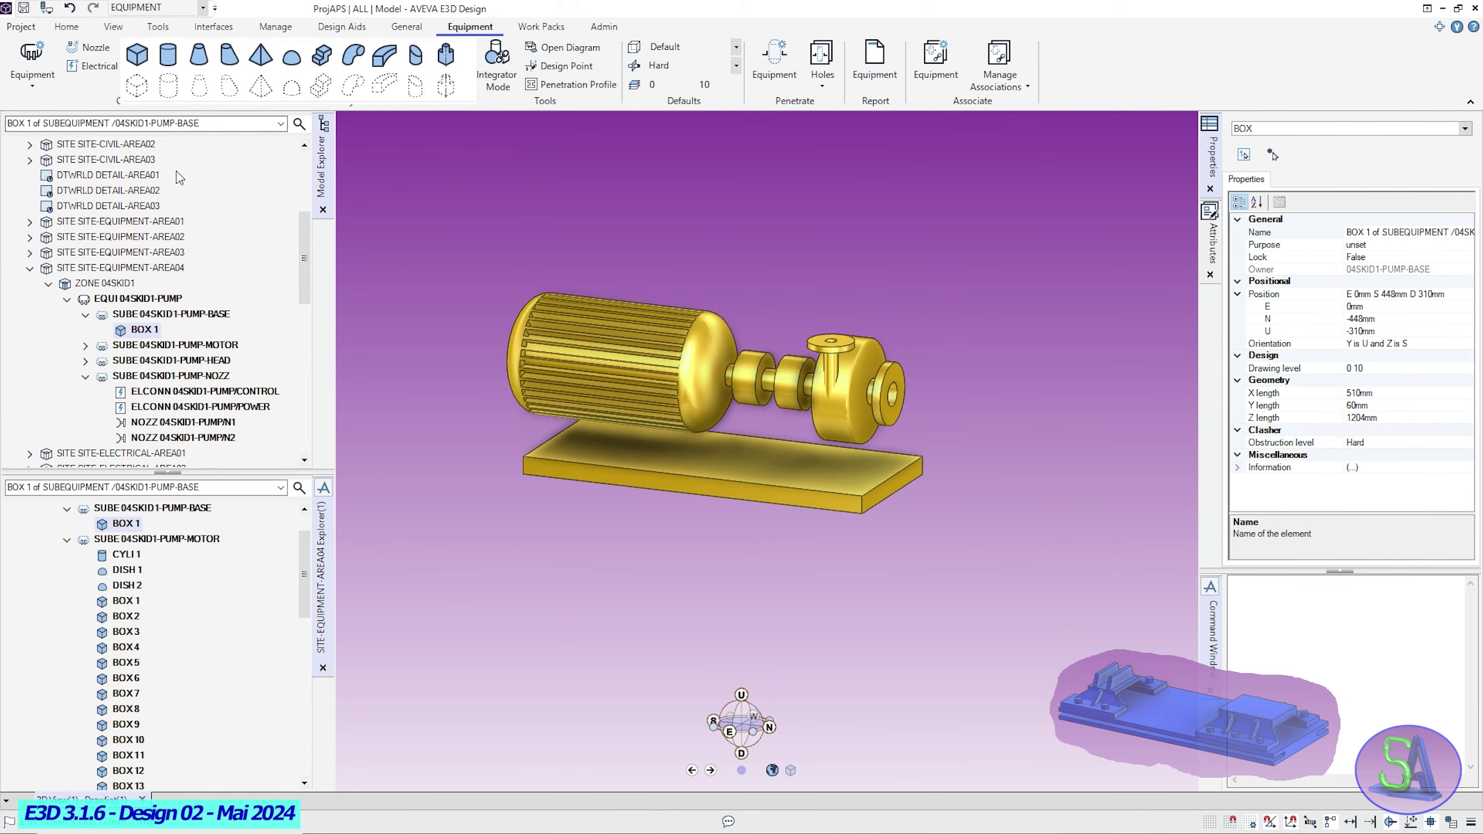
left_click(135, 86)
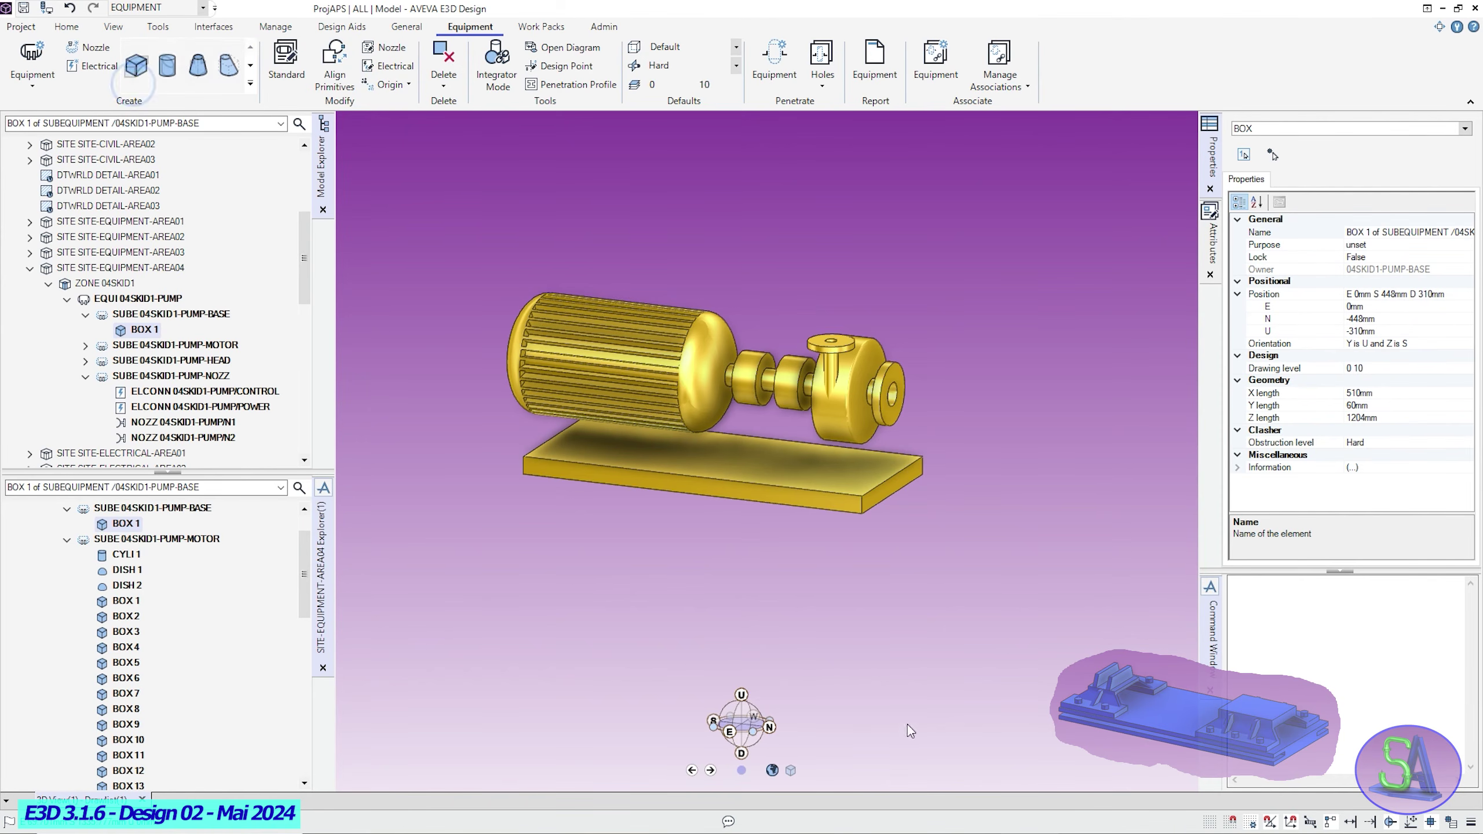
key("Down")
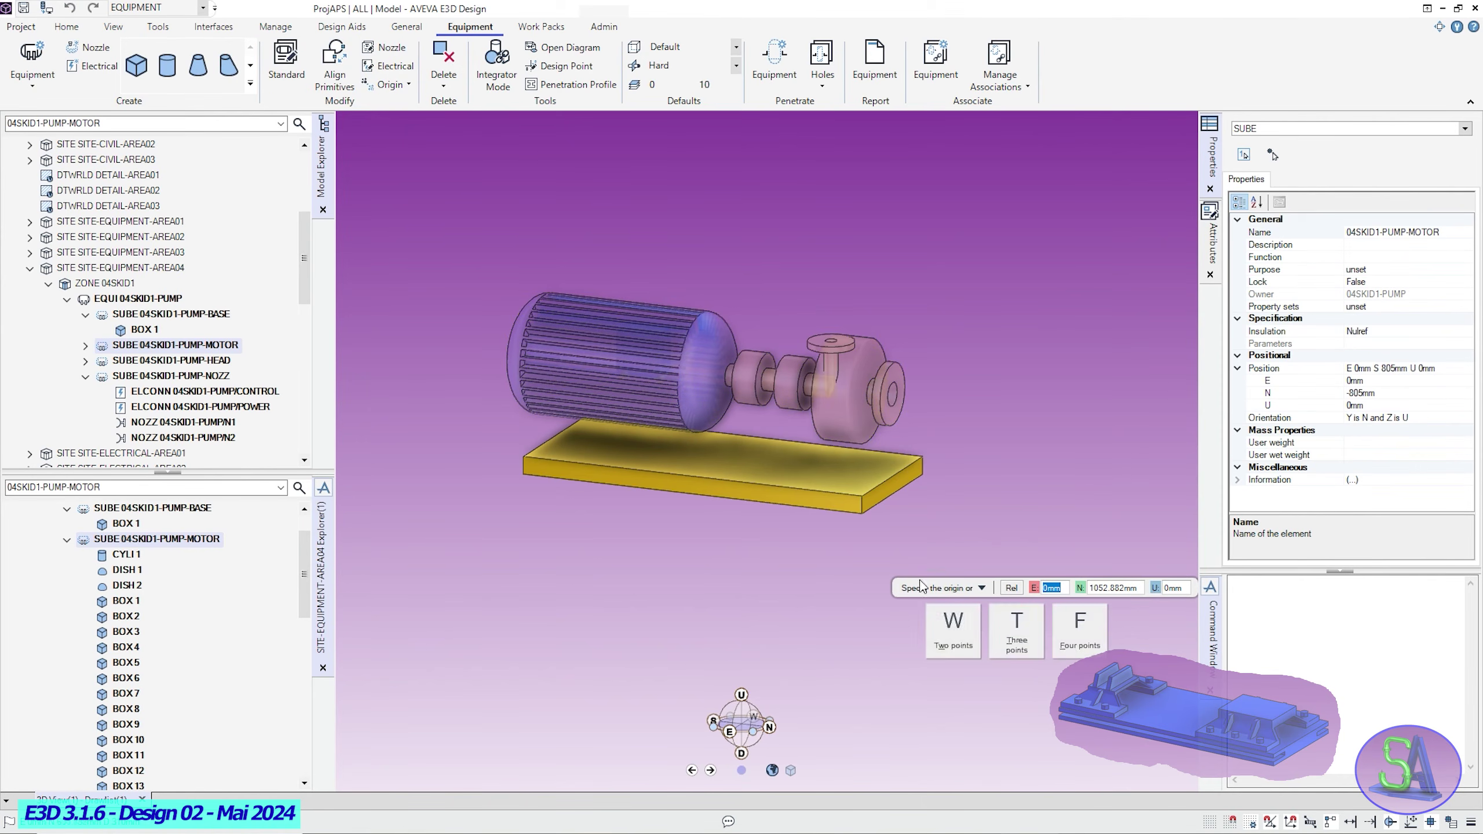
left_click(1017, 635)
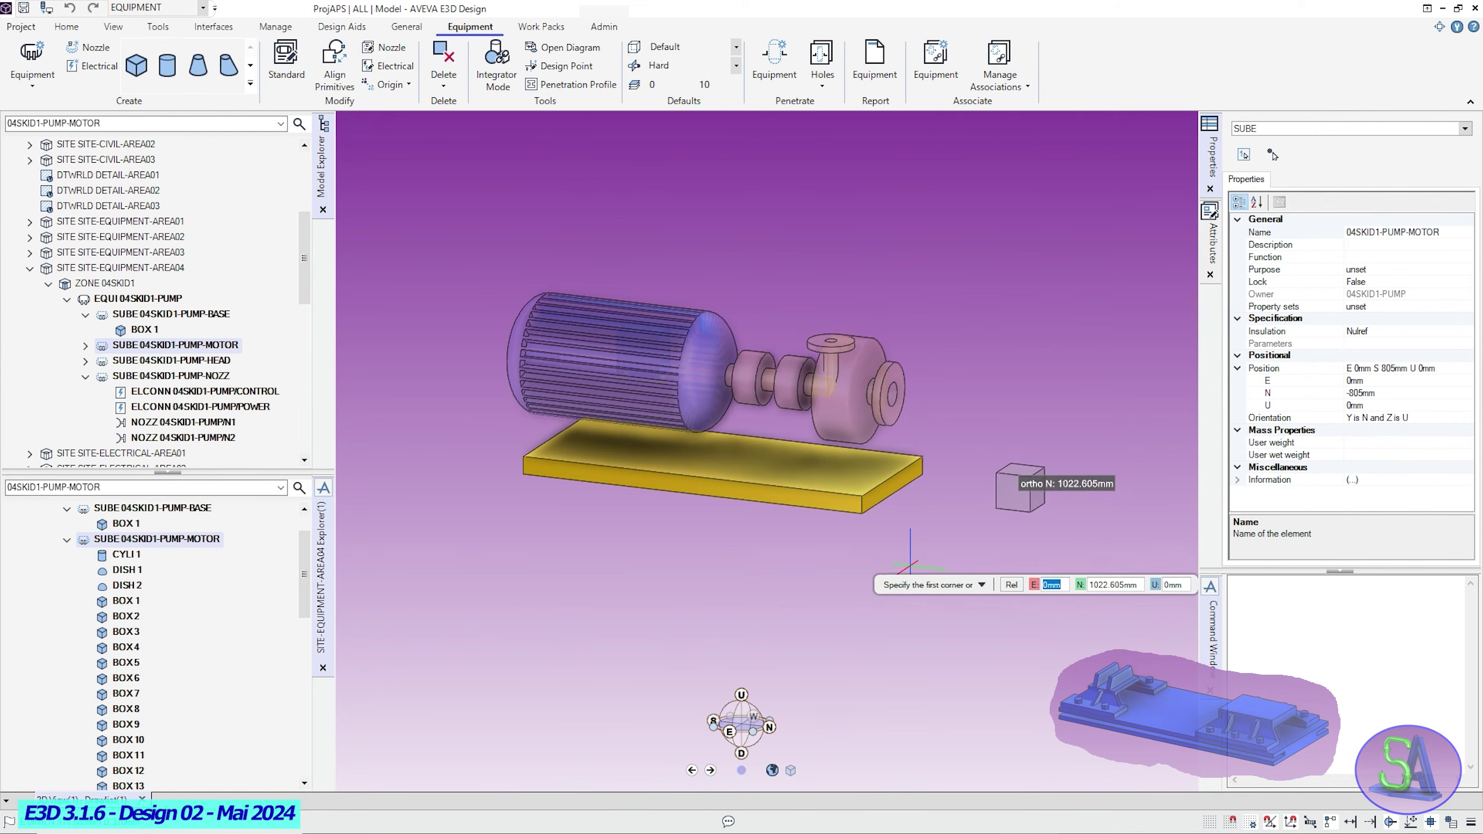
scroll(870, 496, "up", 3)
scroll(871, 496, "up", 1)
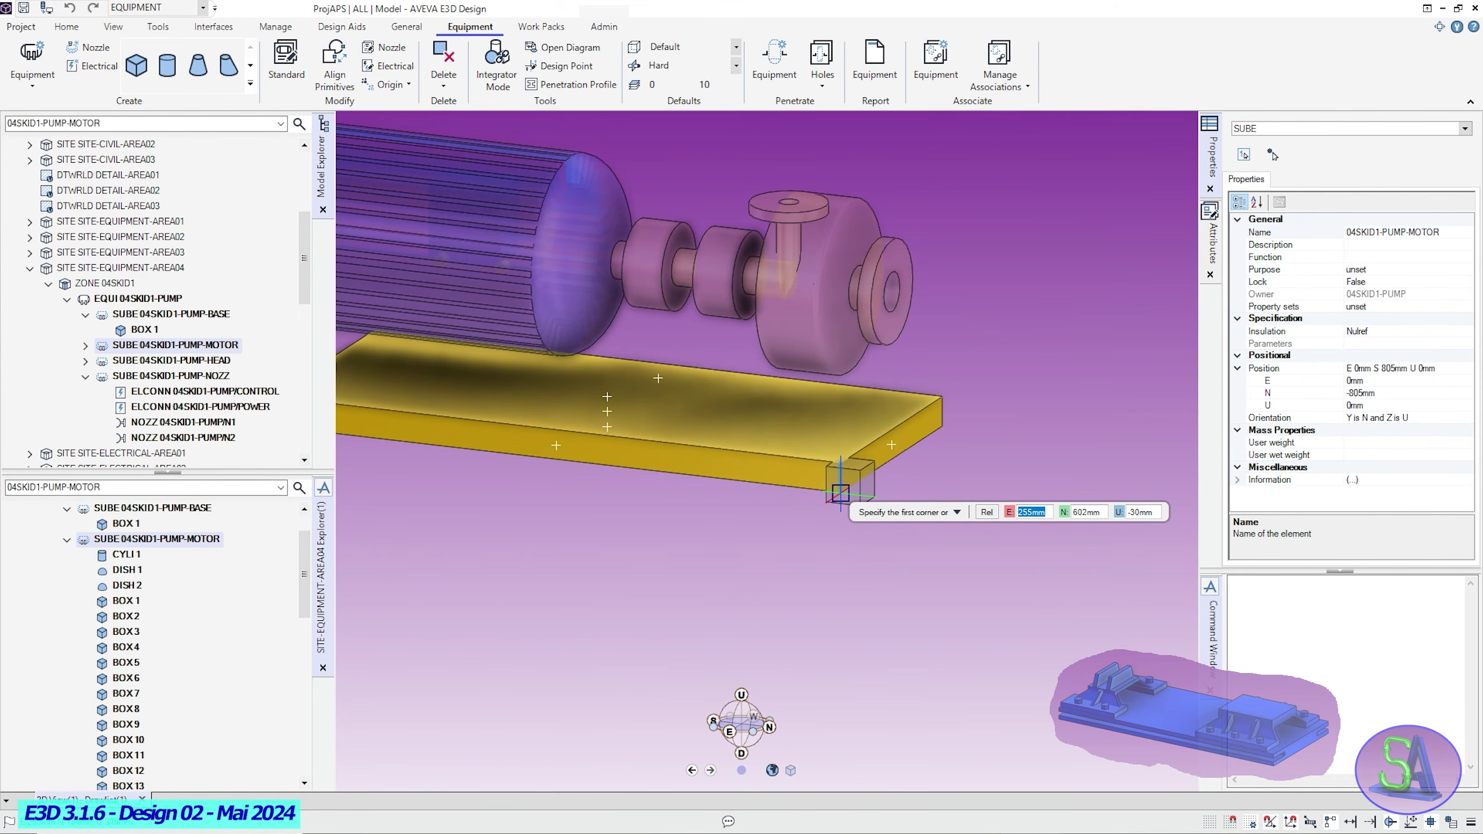
key("Tab")
key("Tab")
type("-1")
key("Return")
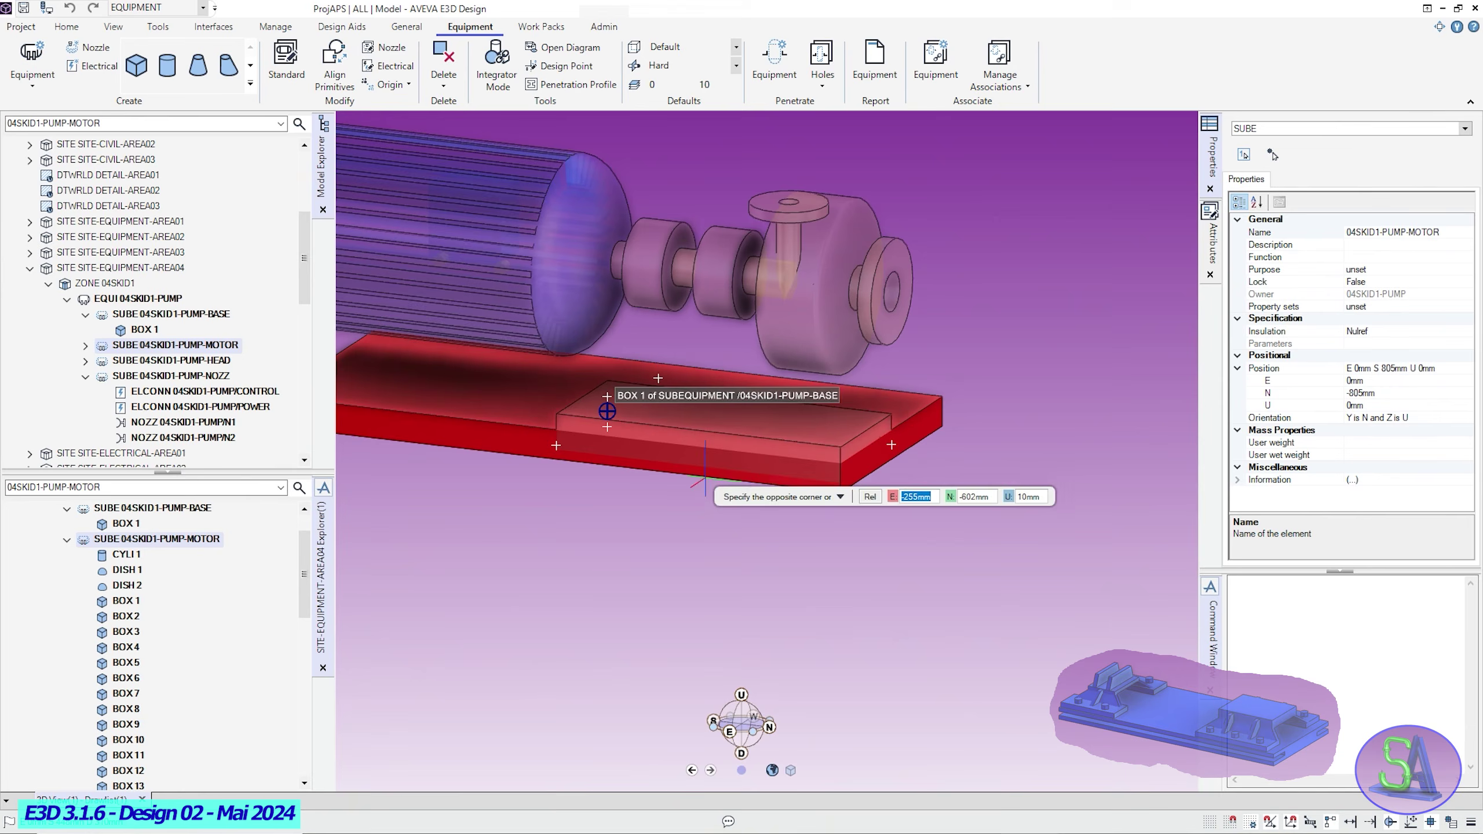
Complete the negative box as a full-length side slot in the plate, 100 mm deep, 1204 mm long and 20 mm high.
scroll(631, 394, "down", 5)
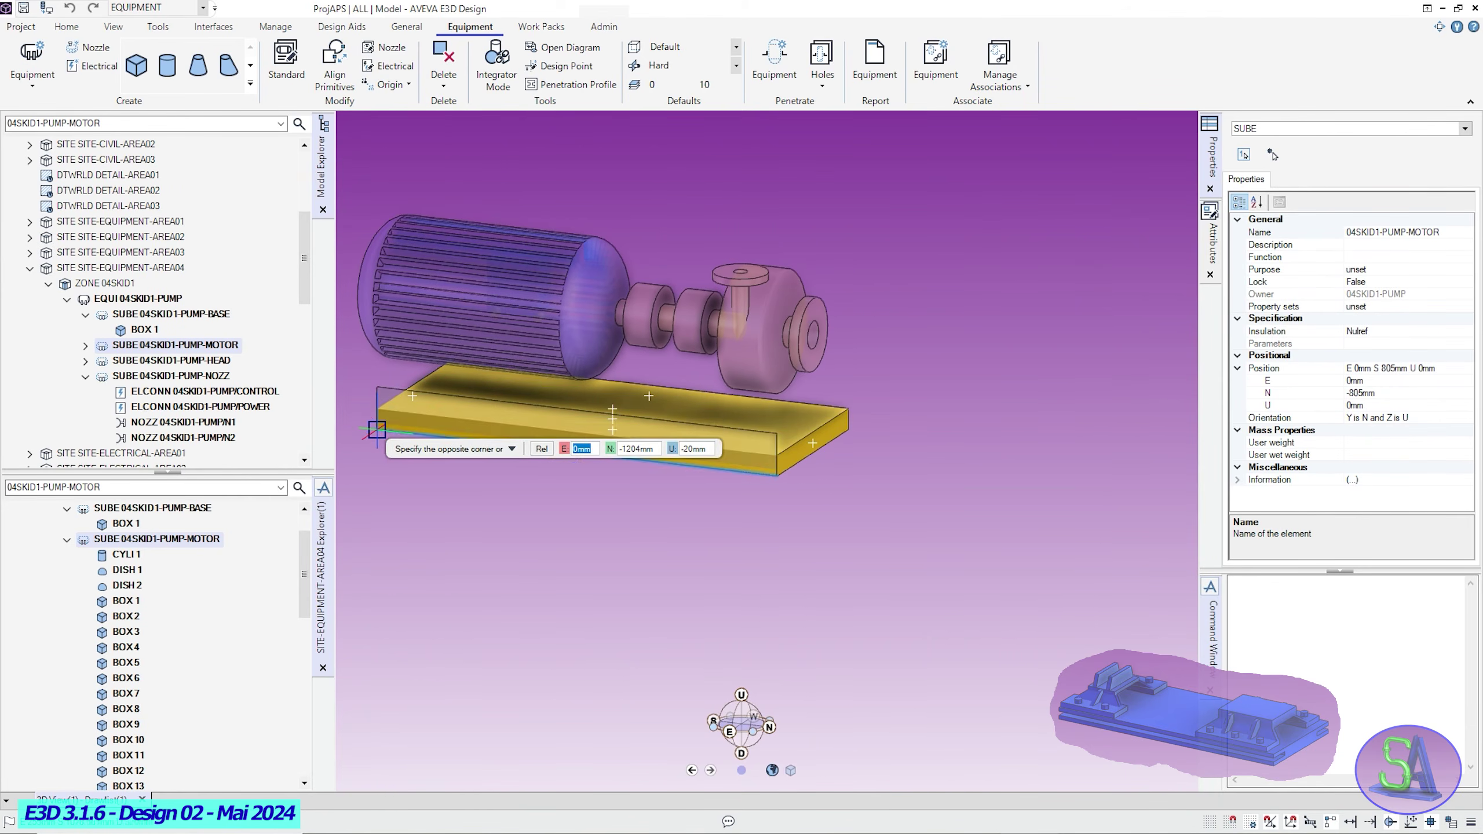
type("-100")
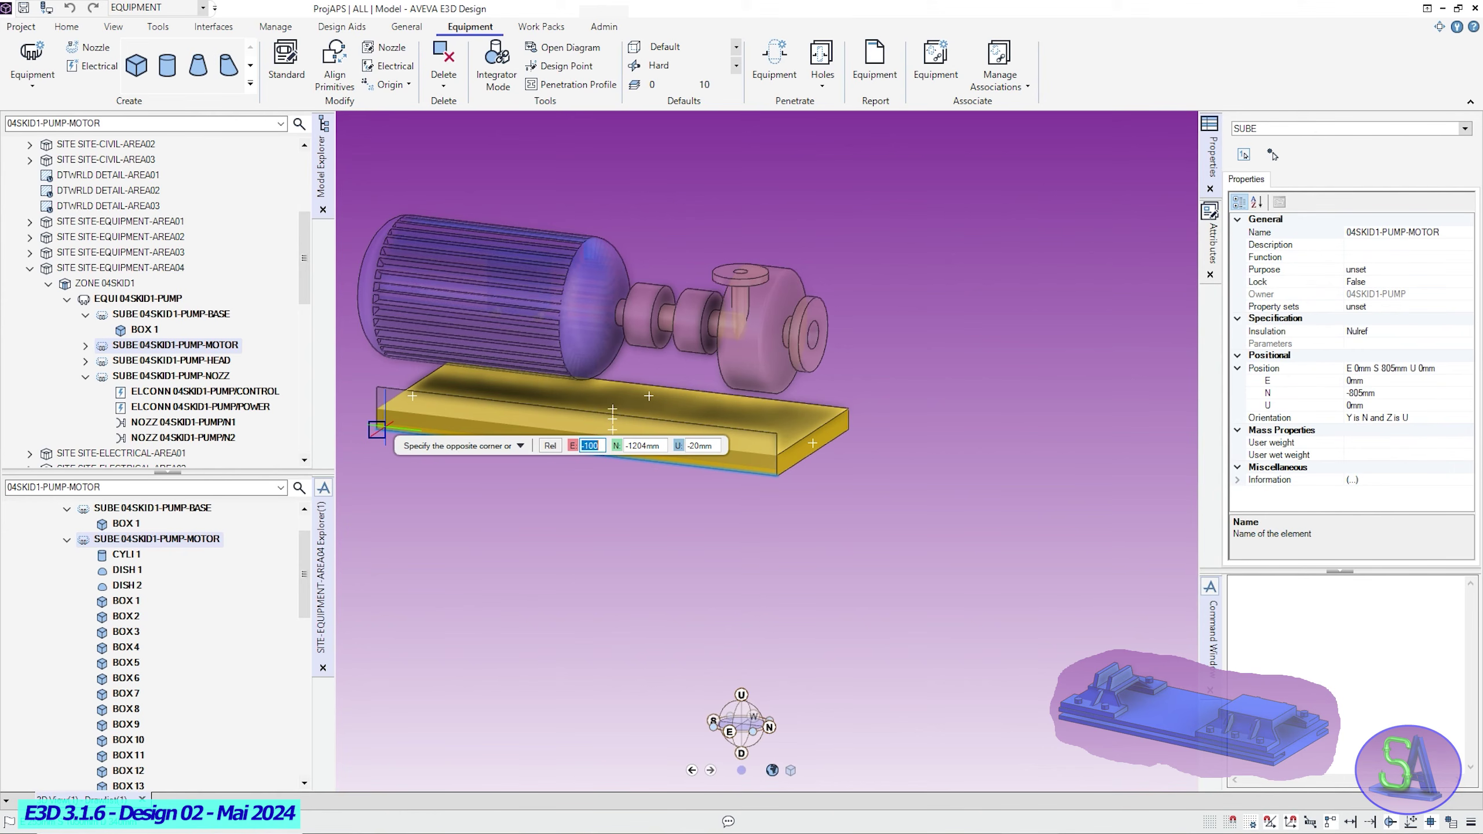
key("Return")
key("Tab")
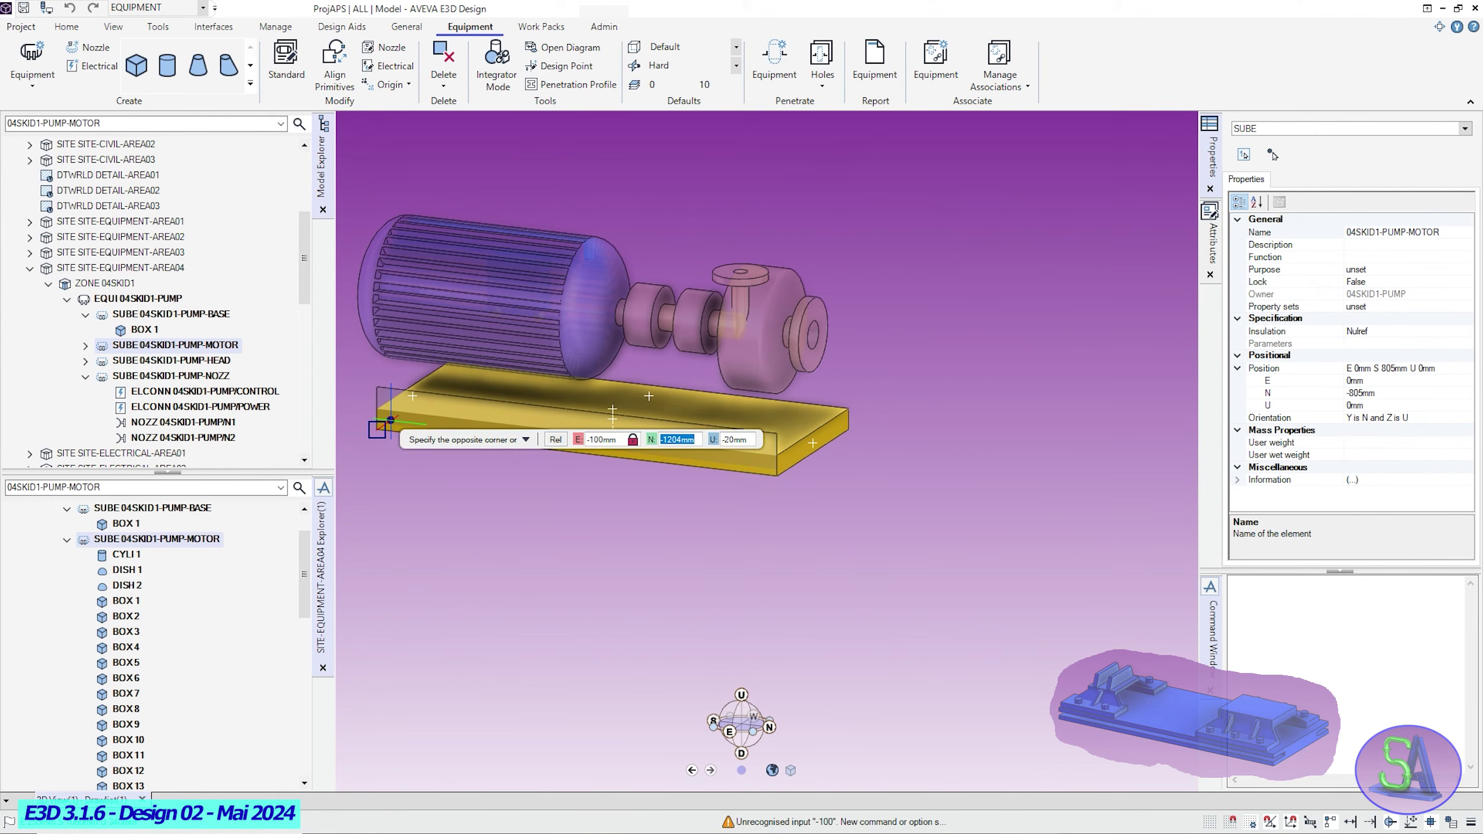
key("Tab")
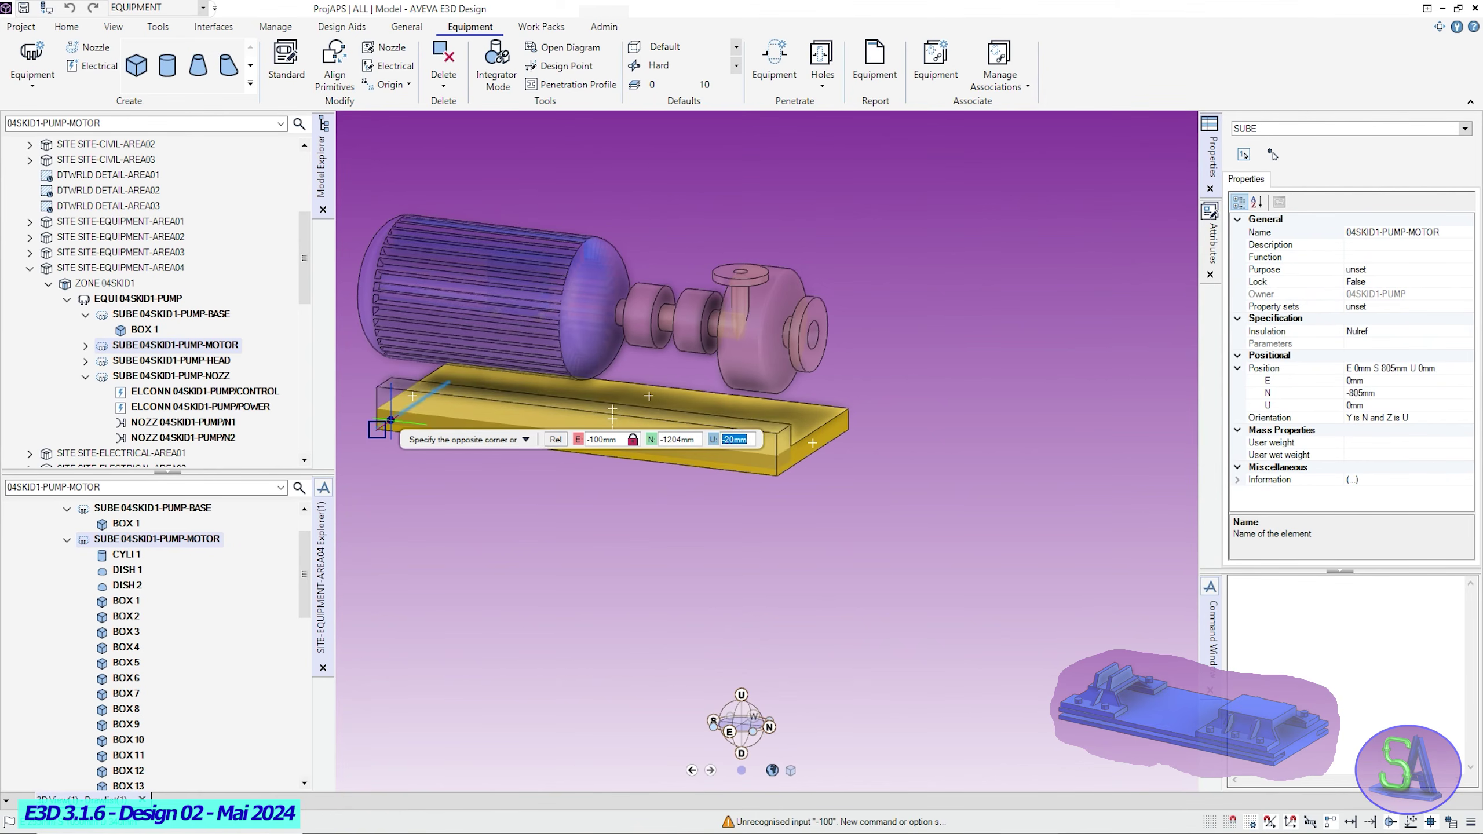
left_click(378, 430)
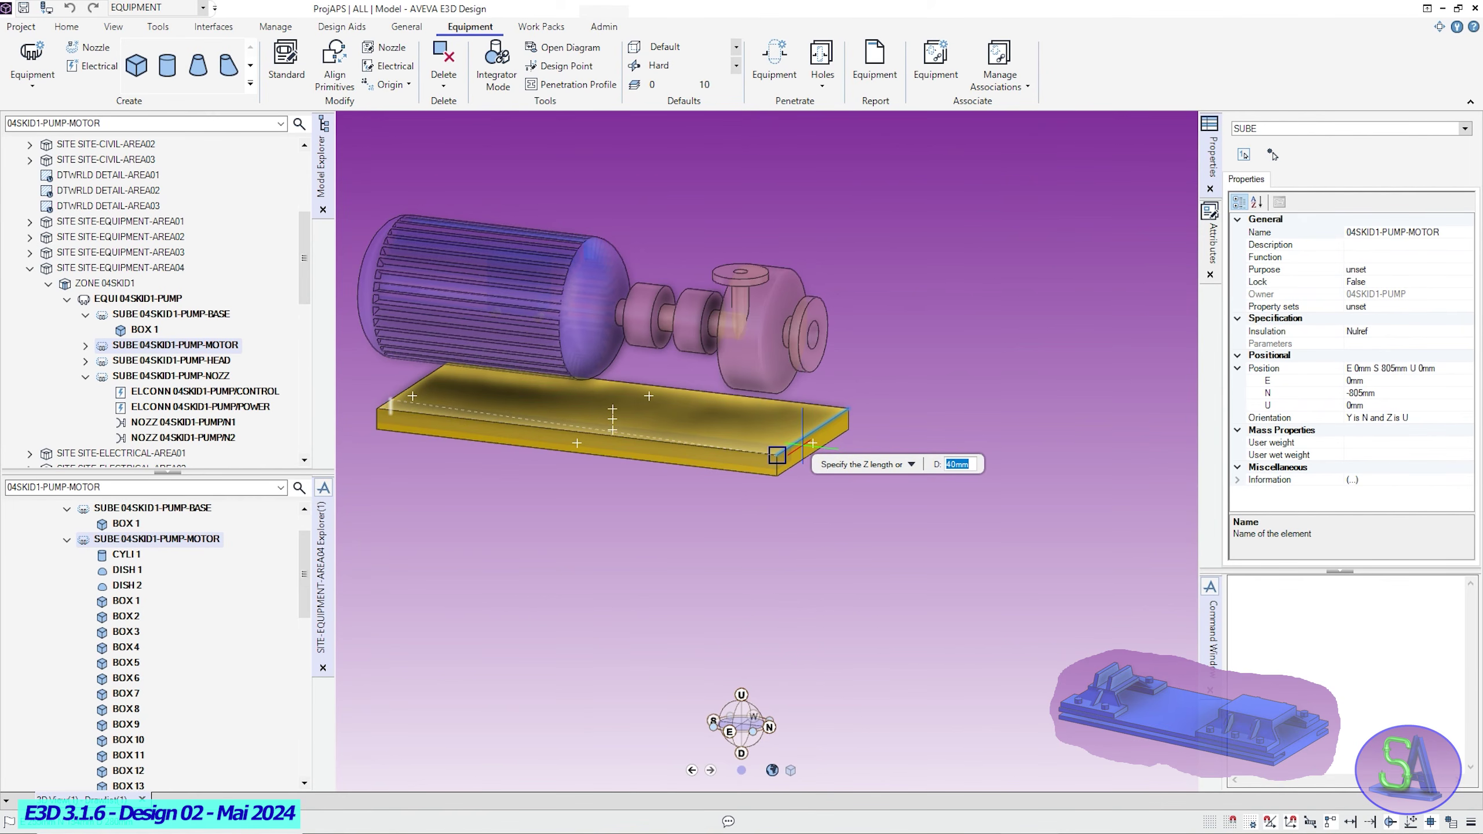
left_click(776, 455)
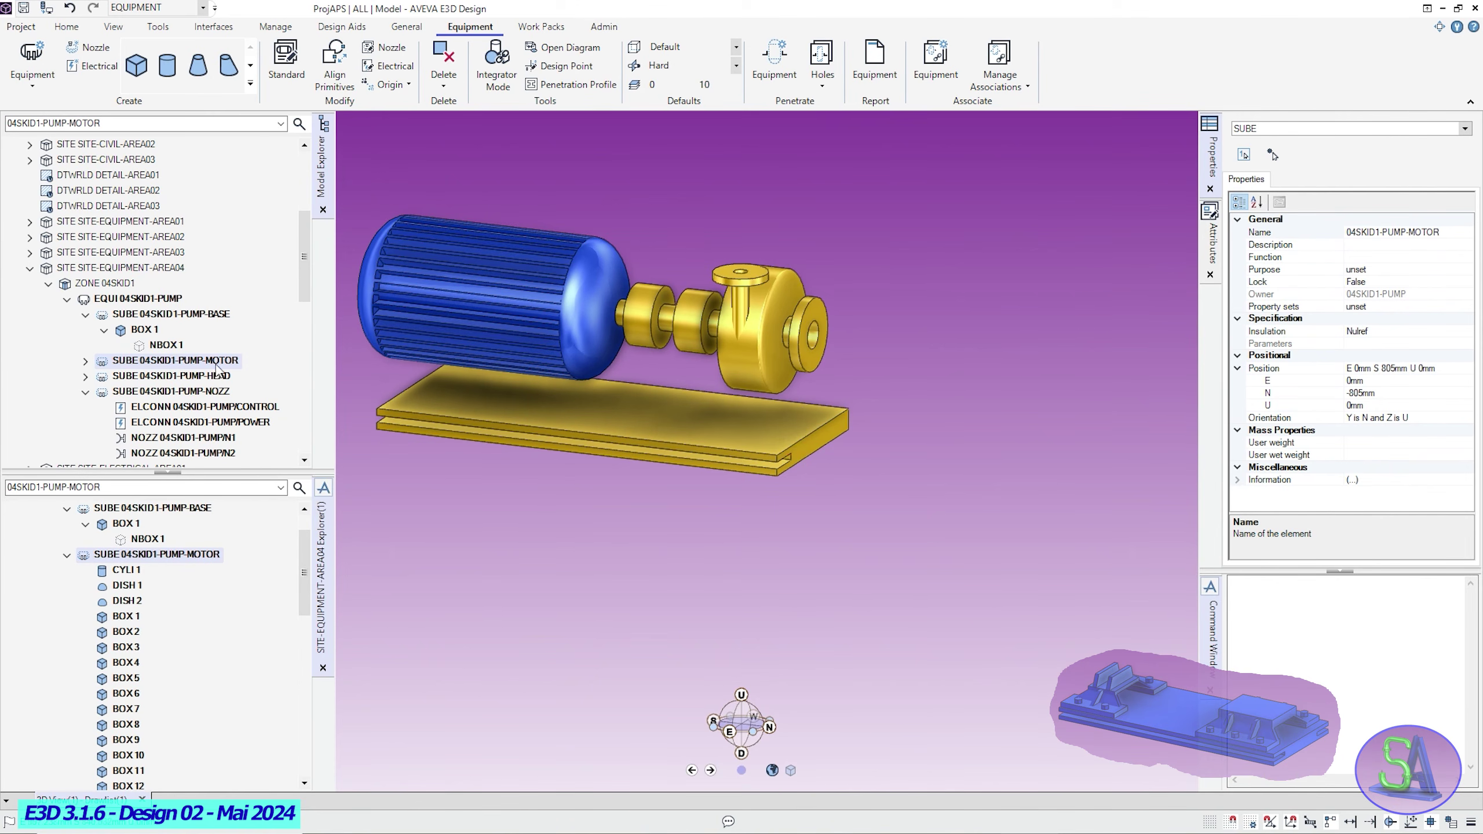
Mirror-copy the negative box across a plane with direction E and origin 0 mm, and retain the copy.
left_click(159, 343)
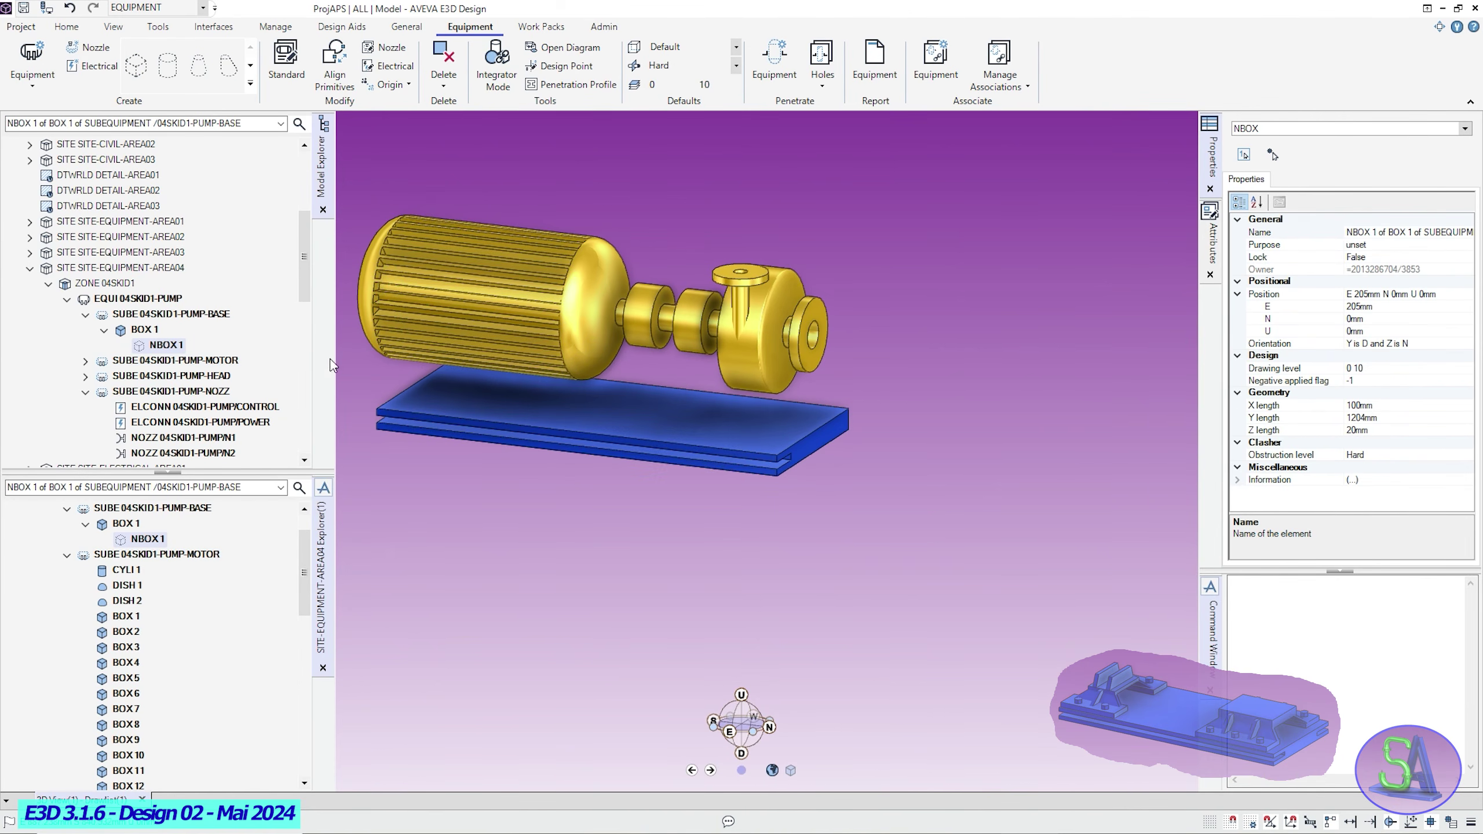
left_click(67, 26)
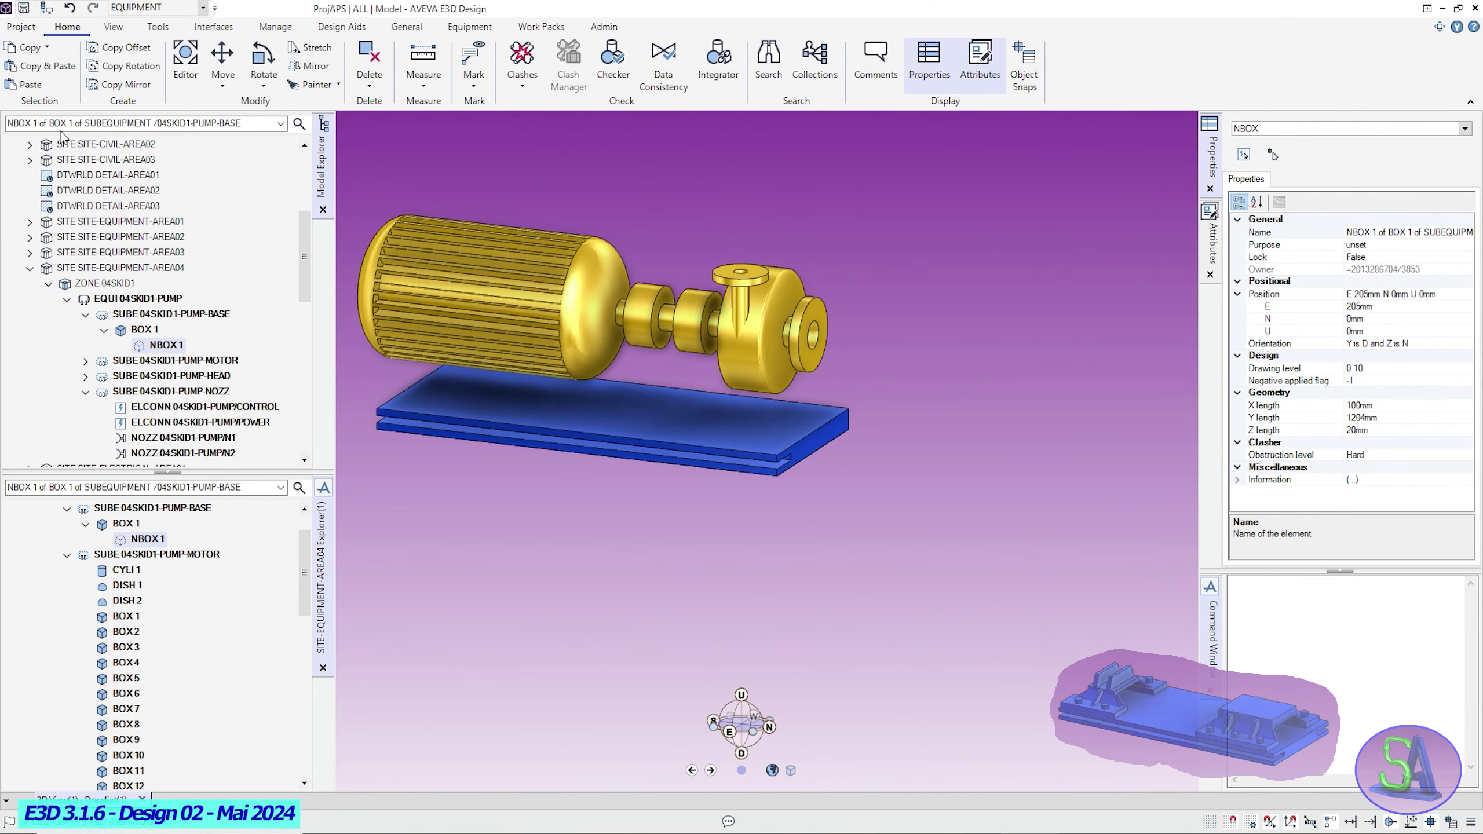
left_click(120, 84)
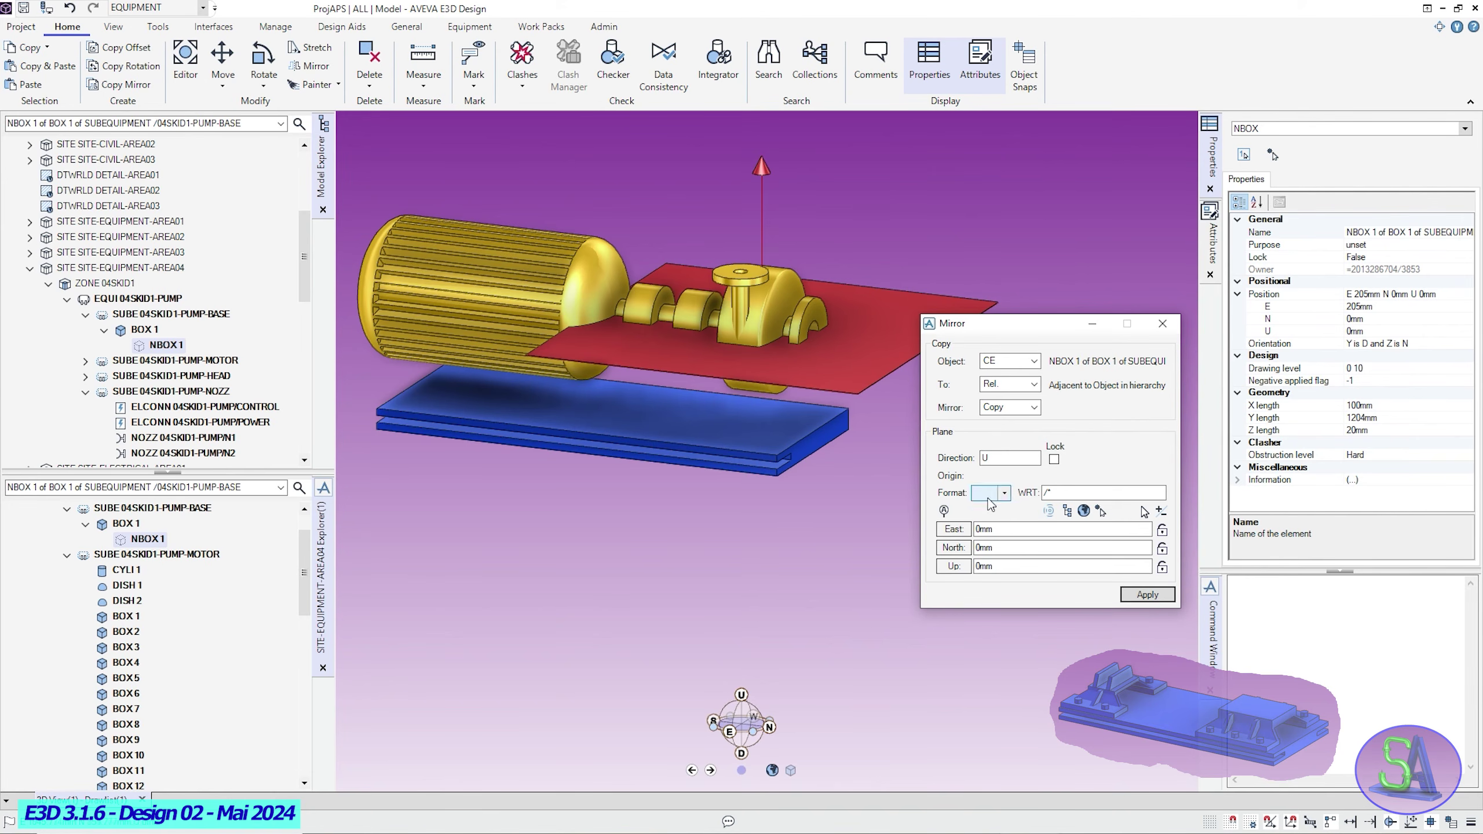
double_click(983, 458)
key("Return")
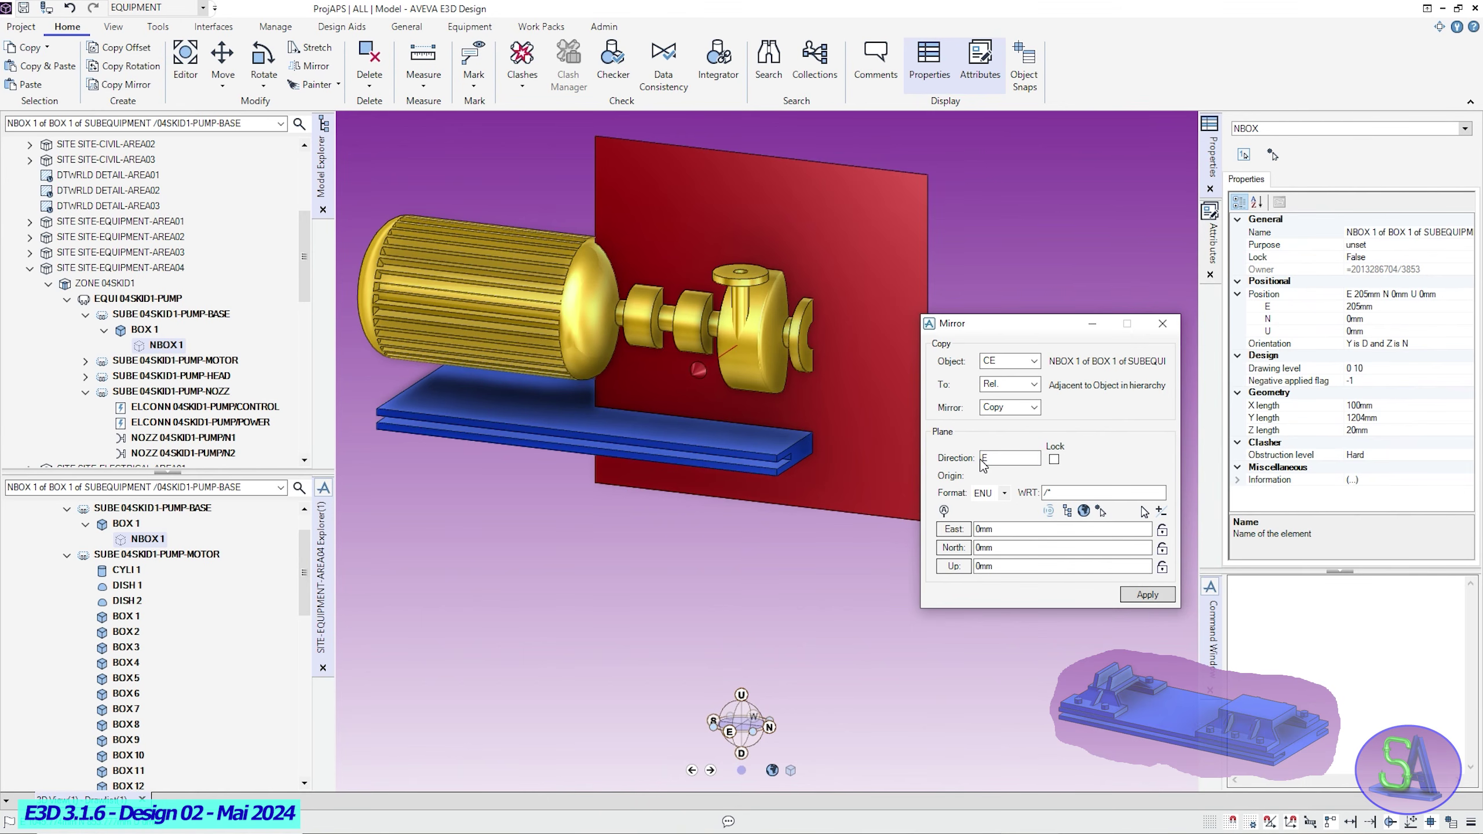
middle_click_drag(811, 504, 788, 502)
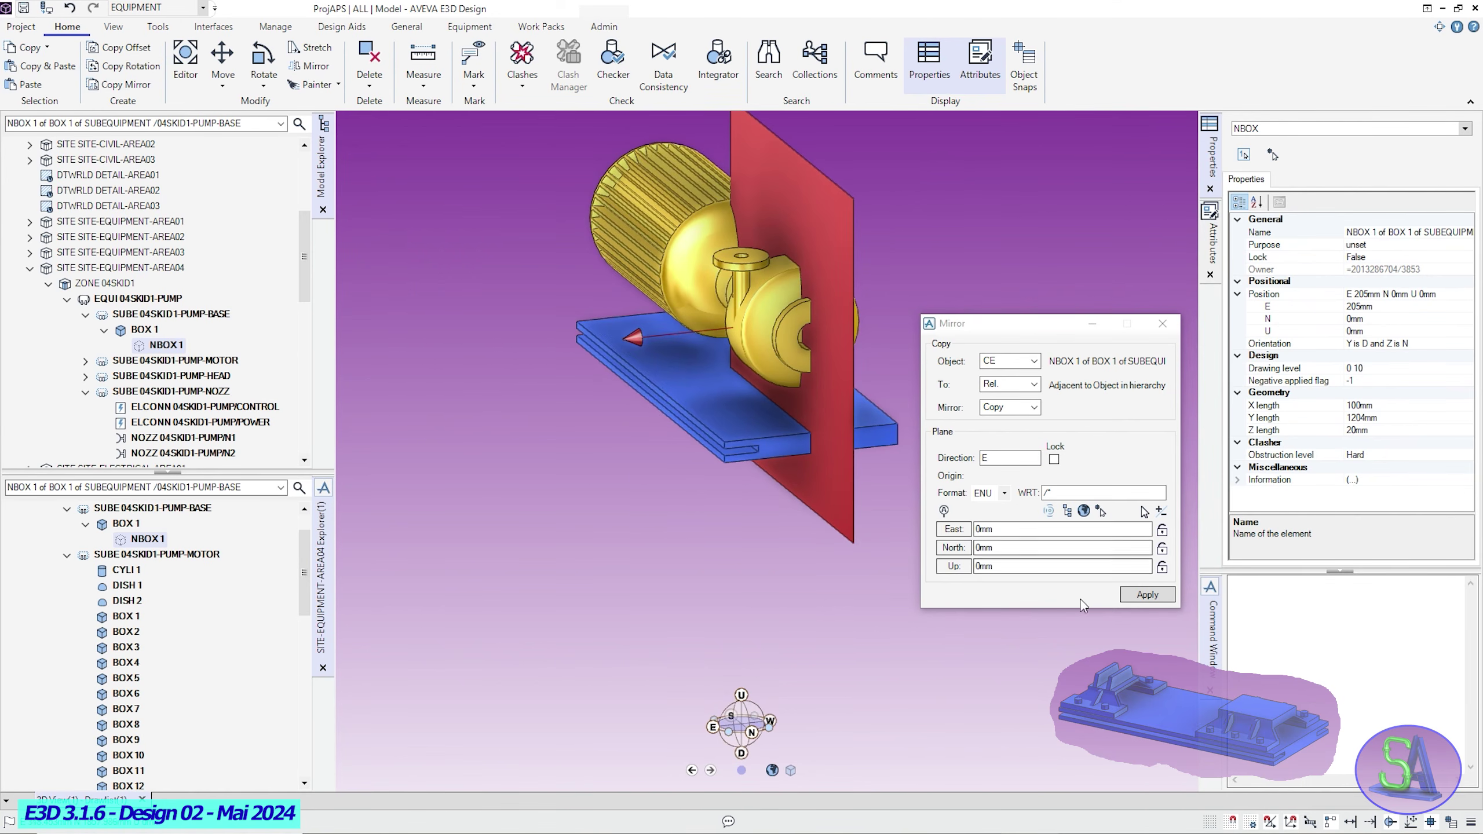
left_click(1145, 596)
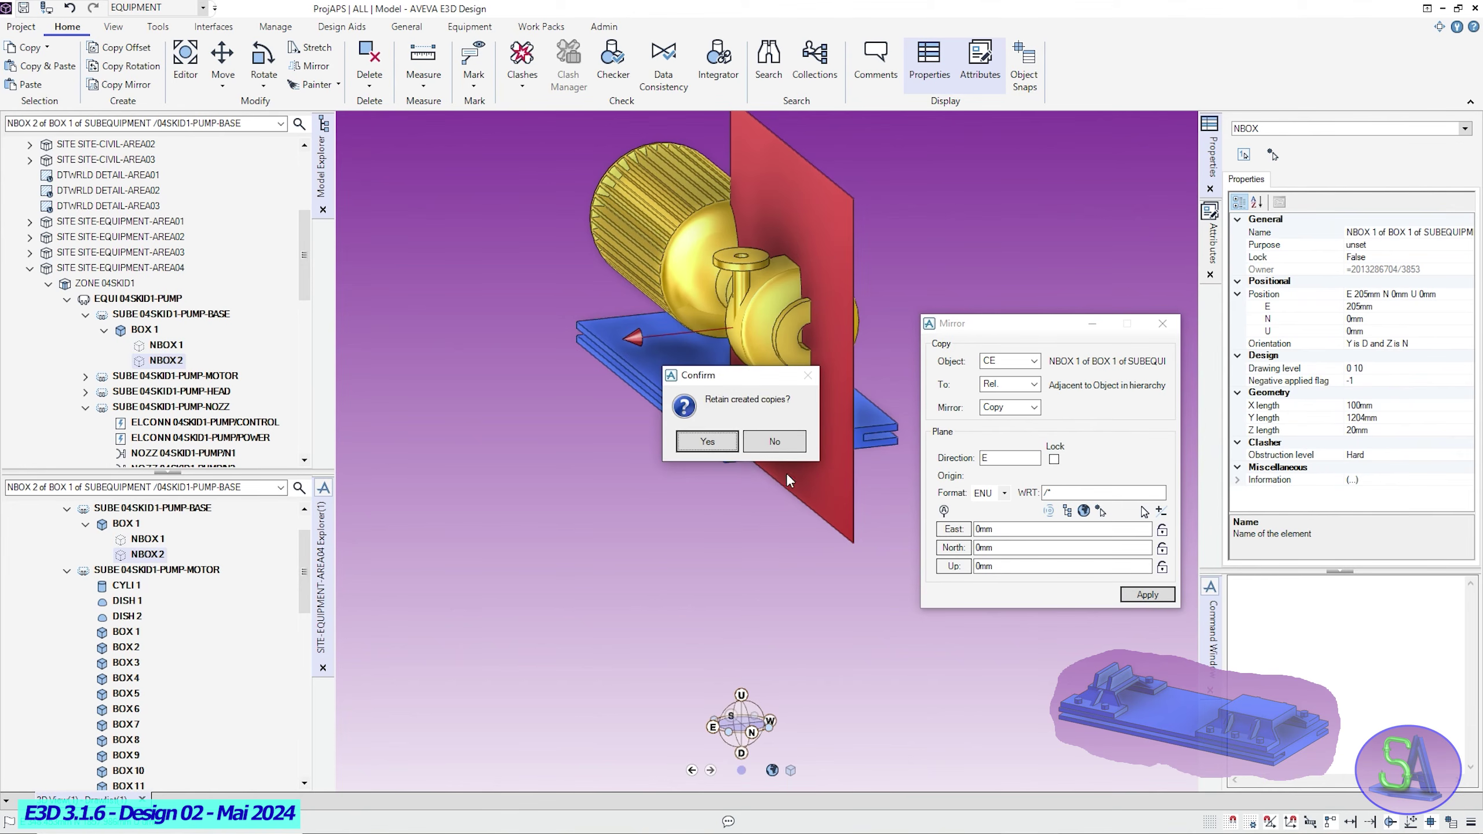
left_click(708, 442)
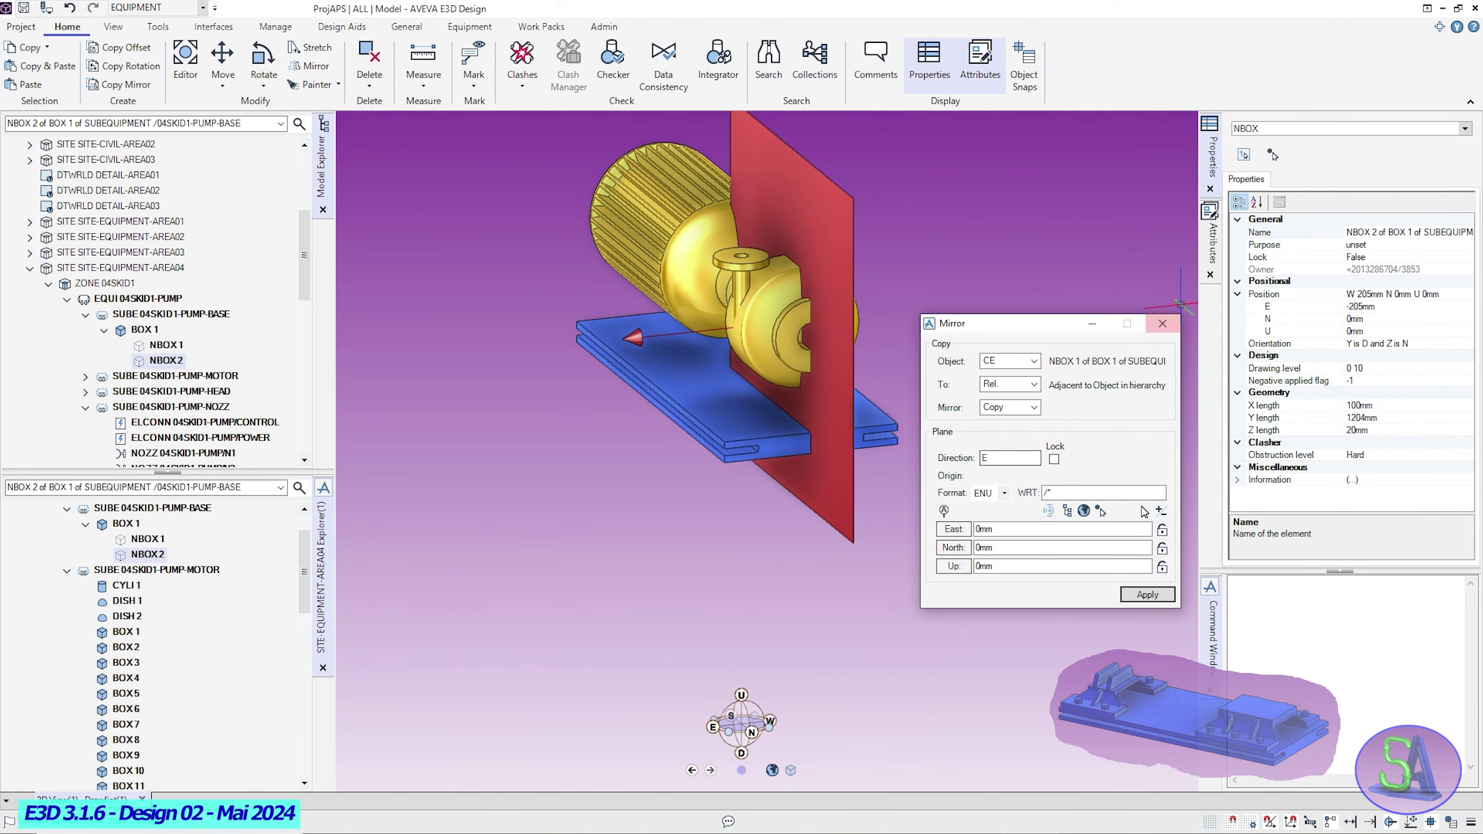
left_click(1161, 325)
middle_click_drag(848, 486, 857, 485)
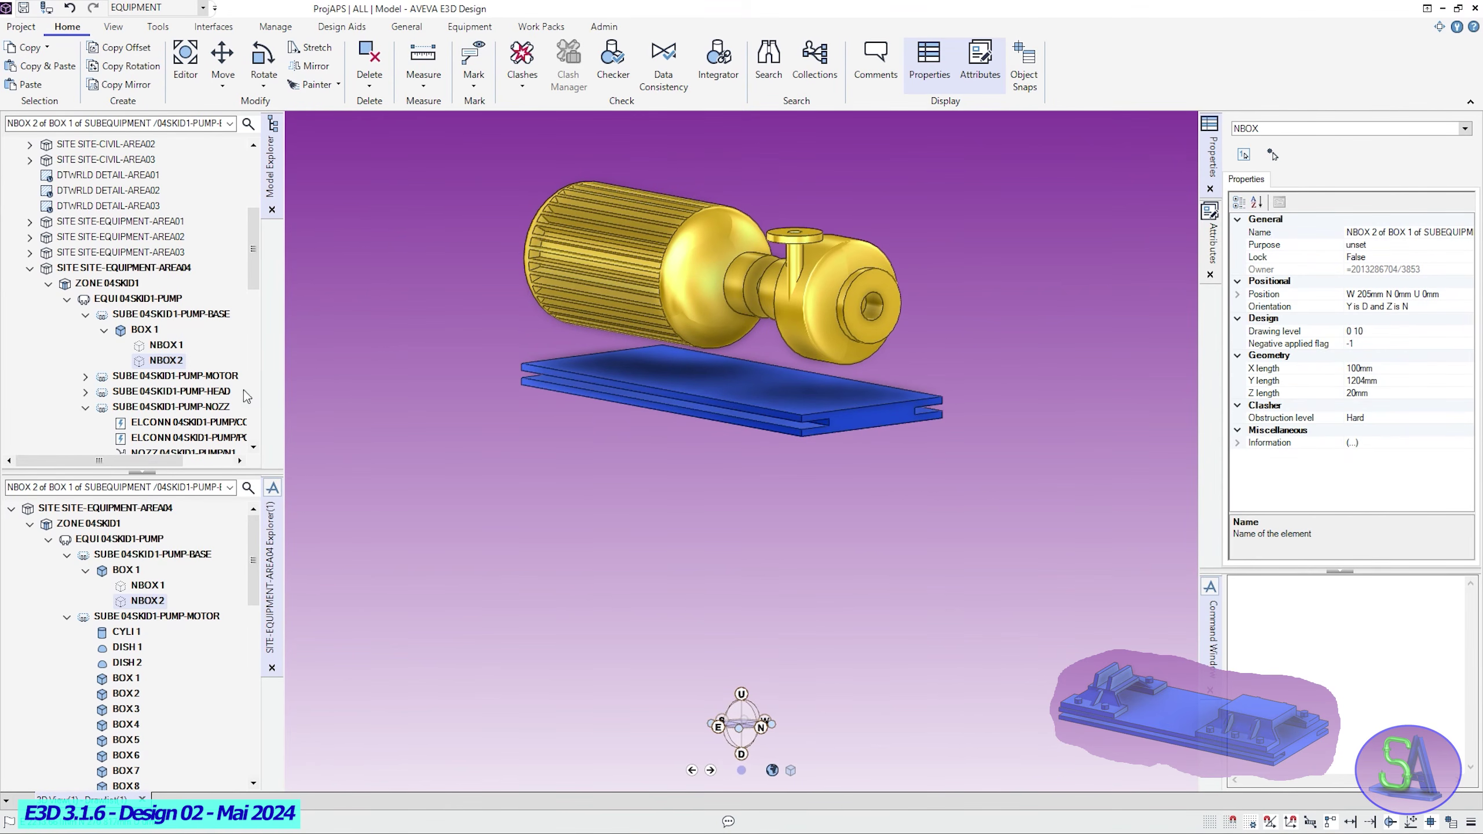
Start a three-point box under 04SKID1-PUMP-BASE on top of the plate, with its first corner at East 245 mm, North 150 mm, Up -280 mm.
left_click(184, 316)
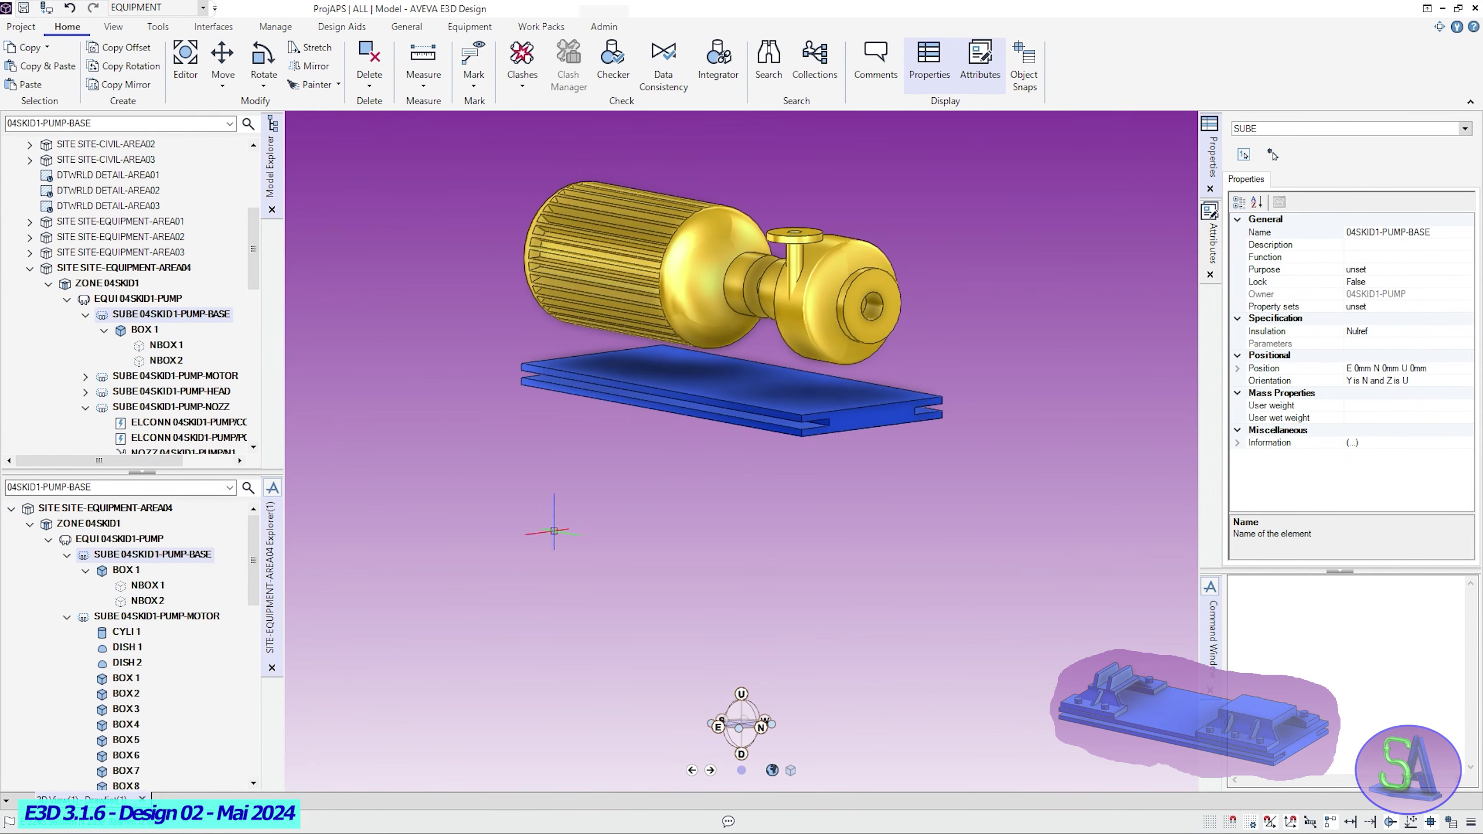
left_click(470, 26)
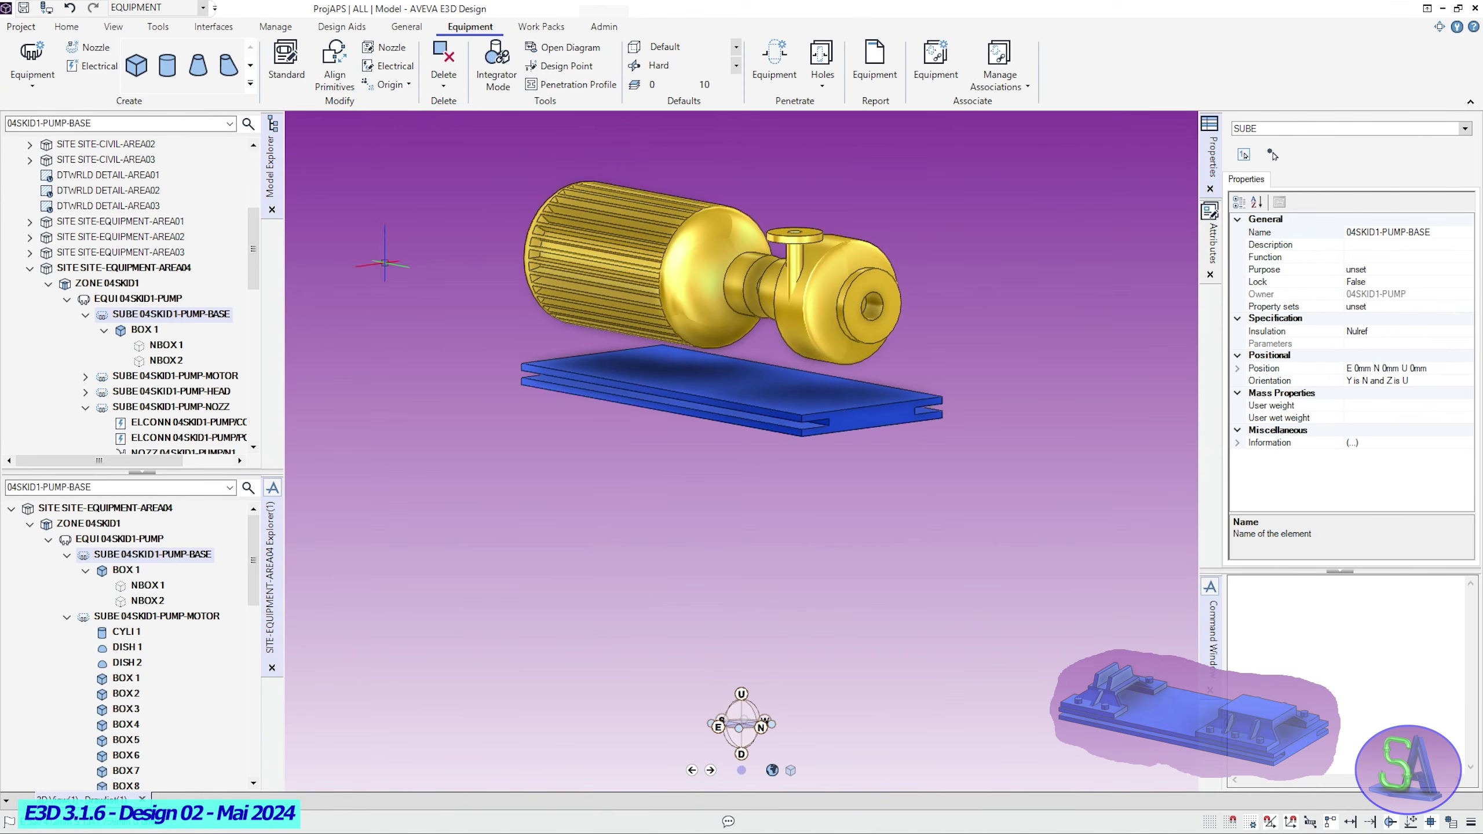
left_click(139, 69)
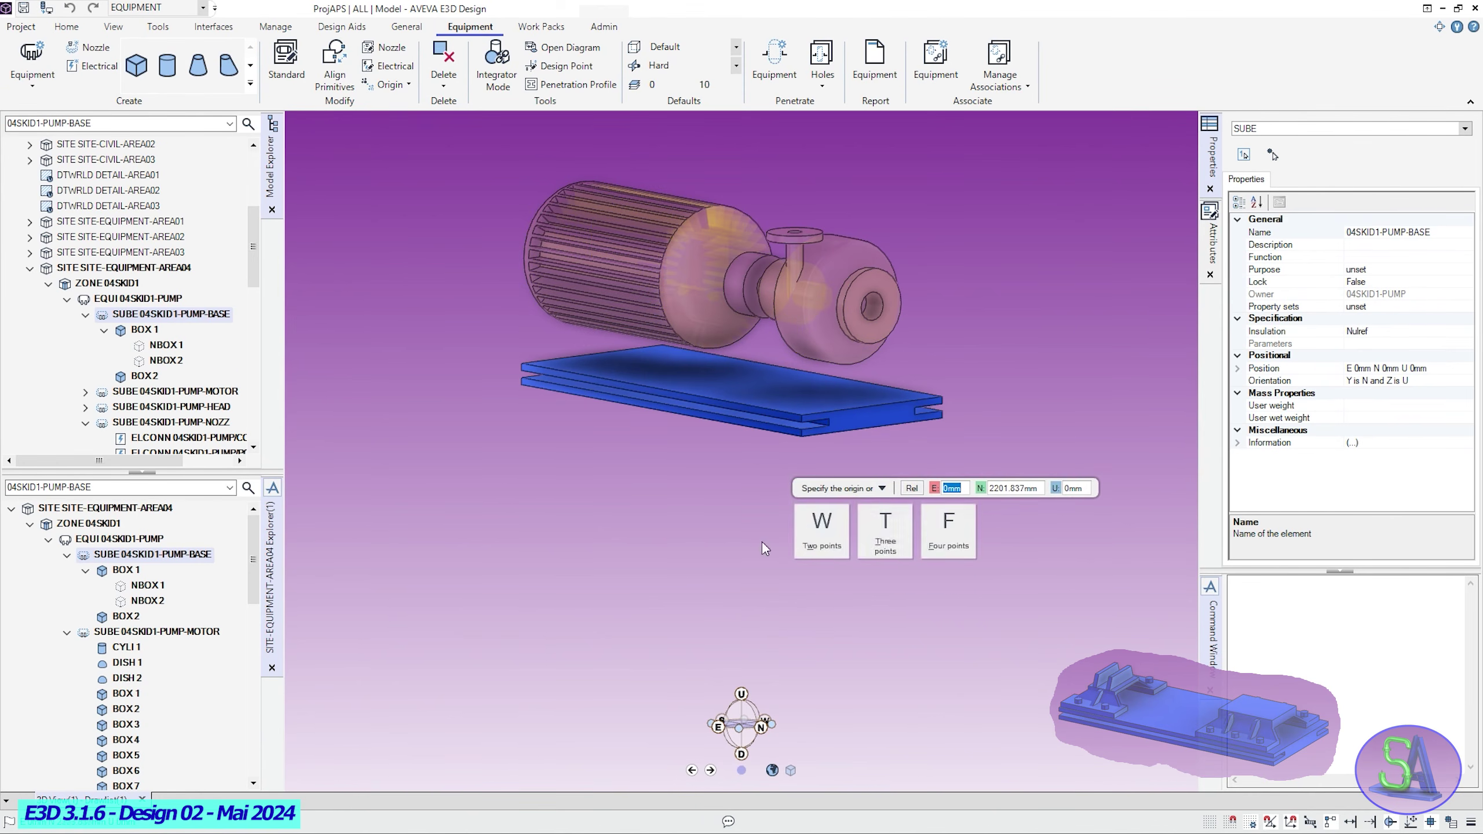
left_click(885, 529)
scroll(807, 431, "up", 4)
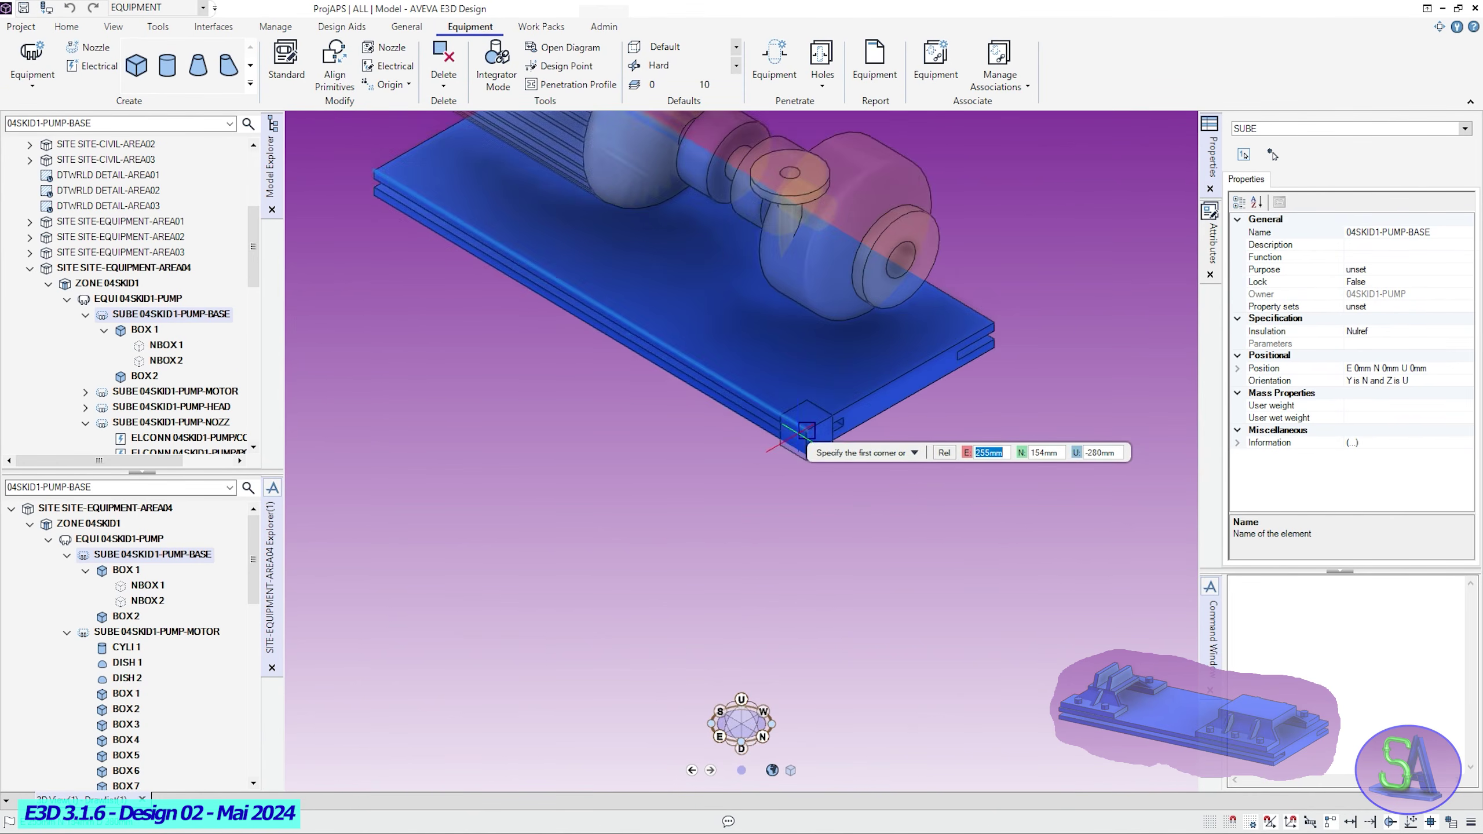
scroll(806, 430, "up", 3)
type("245")
key("Tab")
type("150")
key("Return")
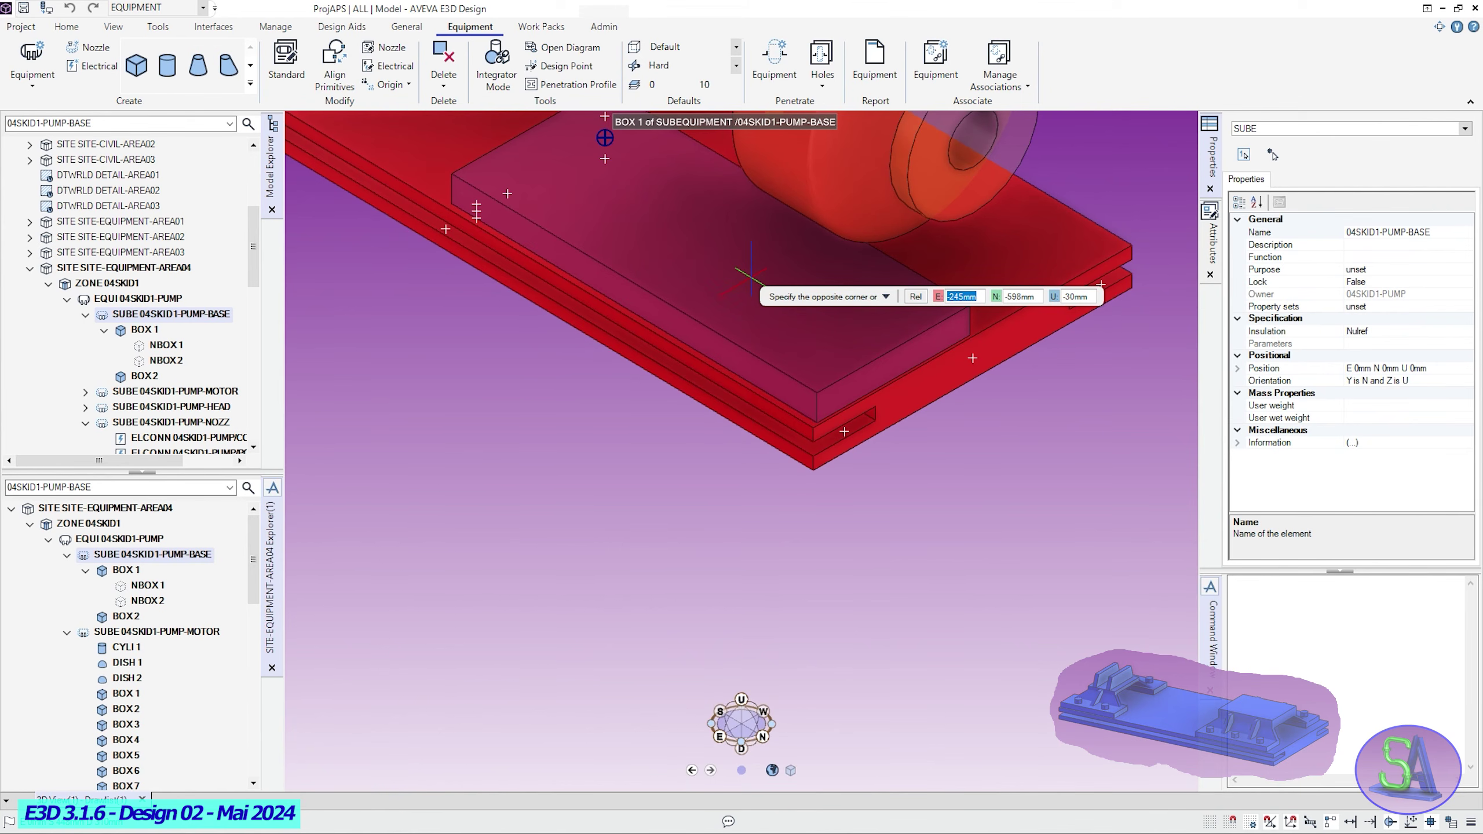
Complete the support box at 125 mm in X, 300 mm in Y and 25 mm high, and select it.
type("-125")
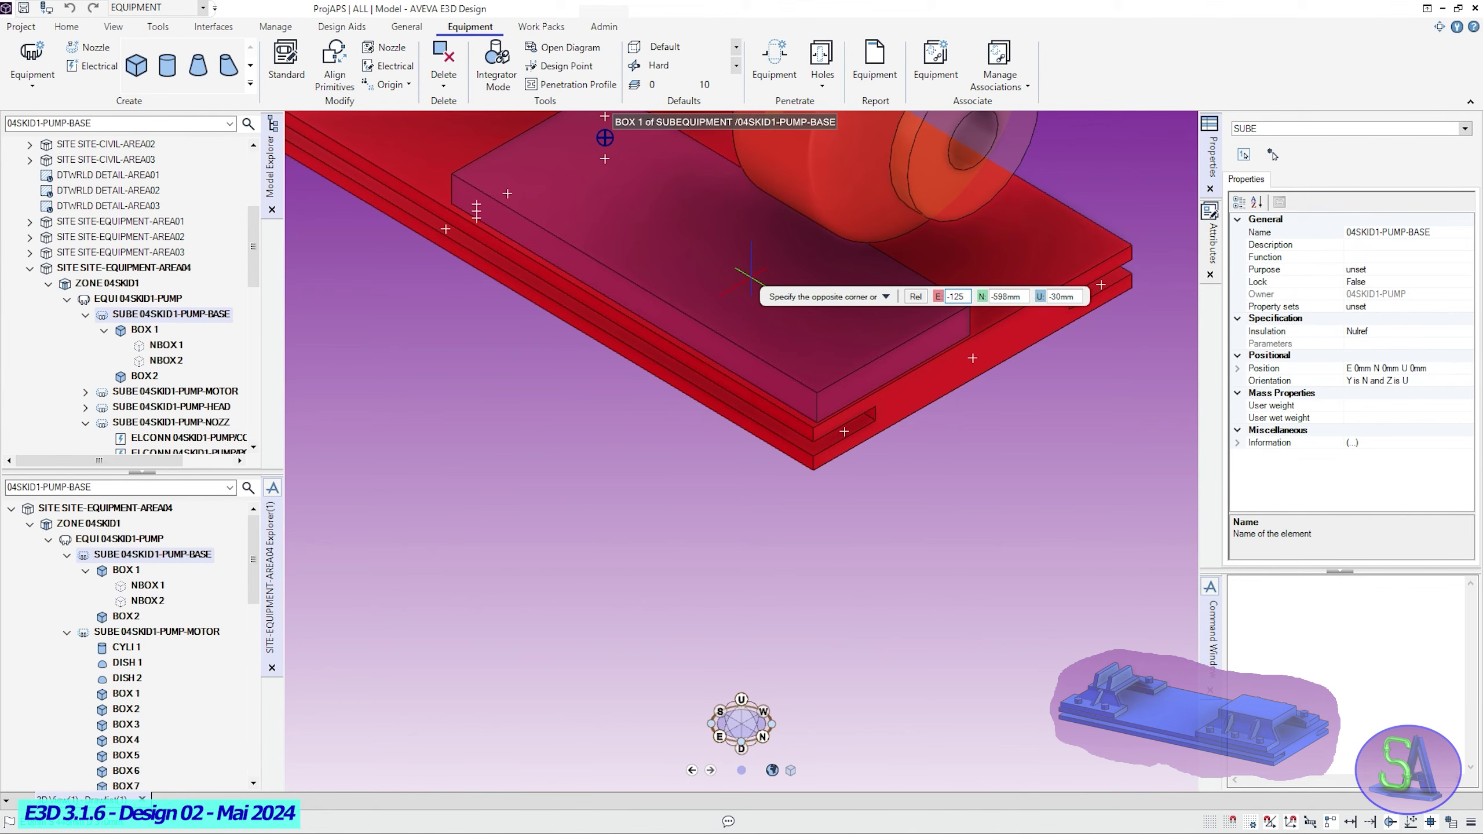
key("Tab")
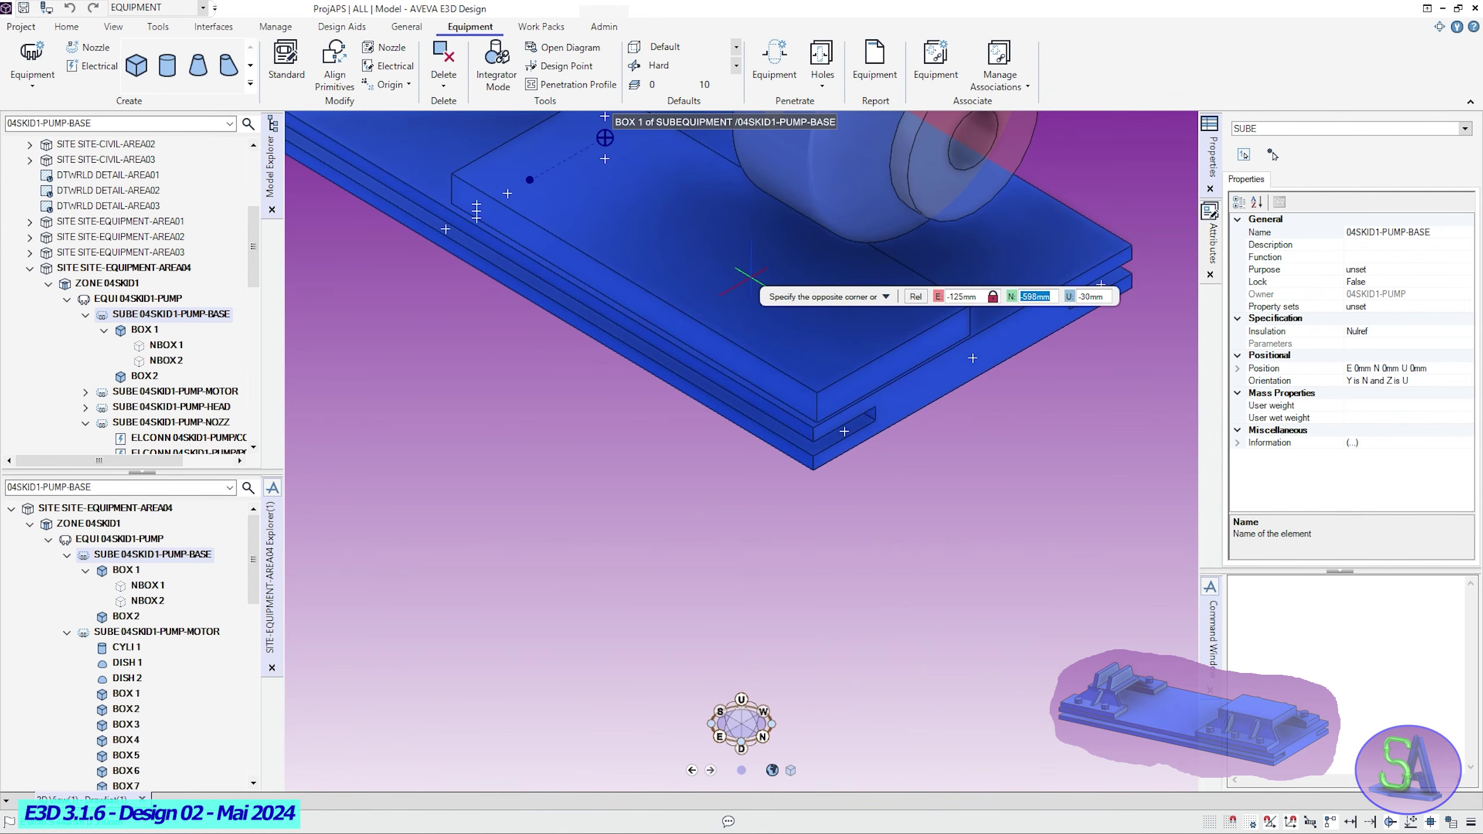
type("-300")
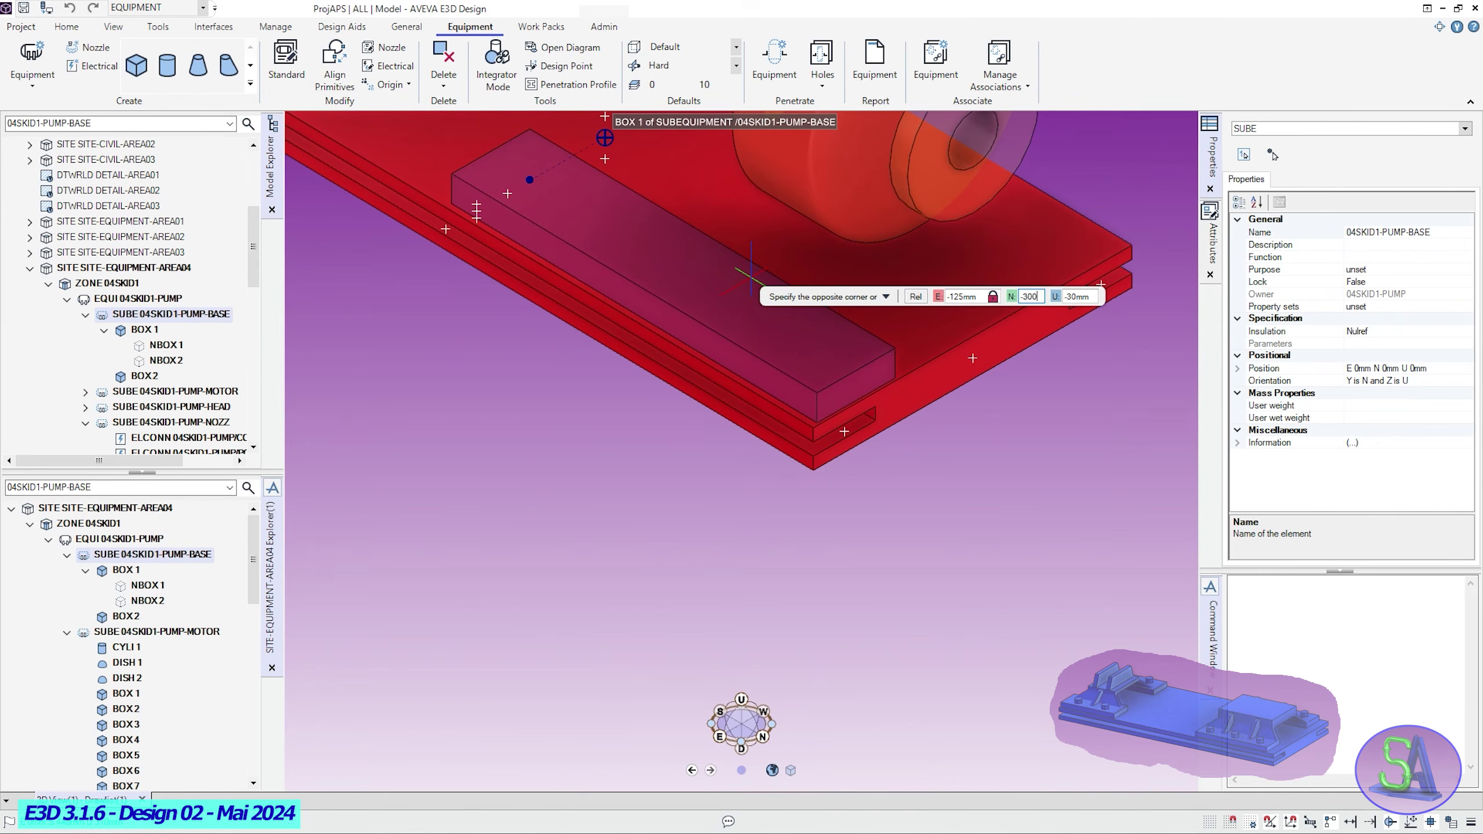
key("Tab")
key("Return")
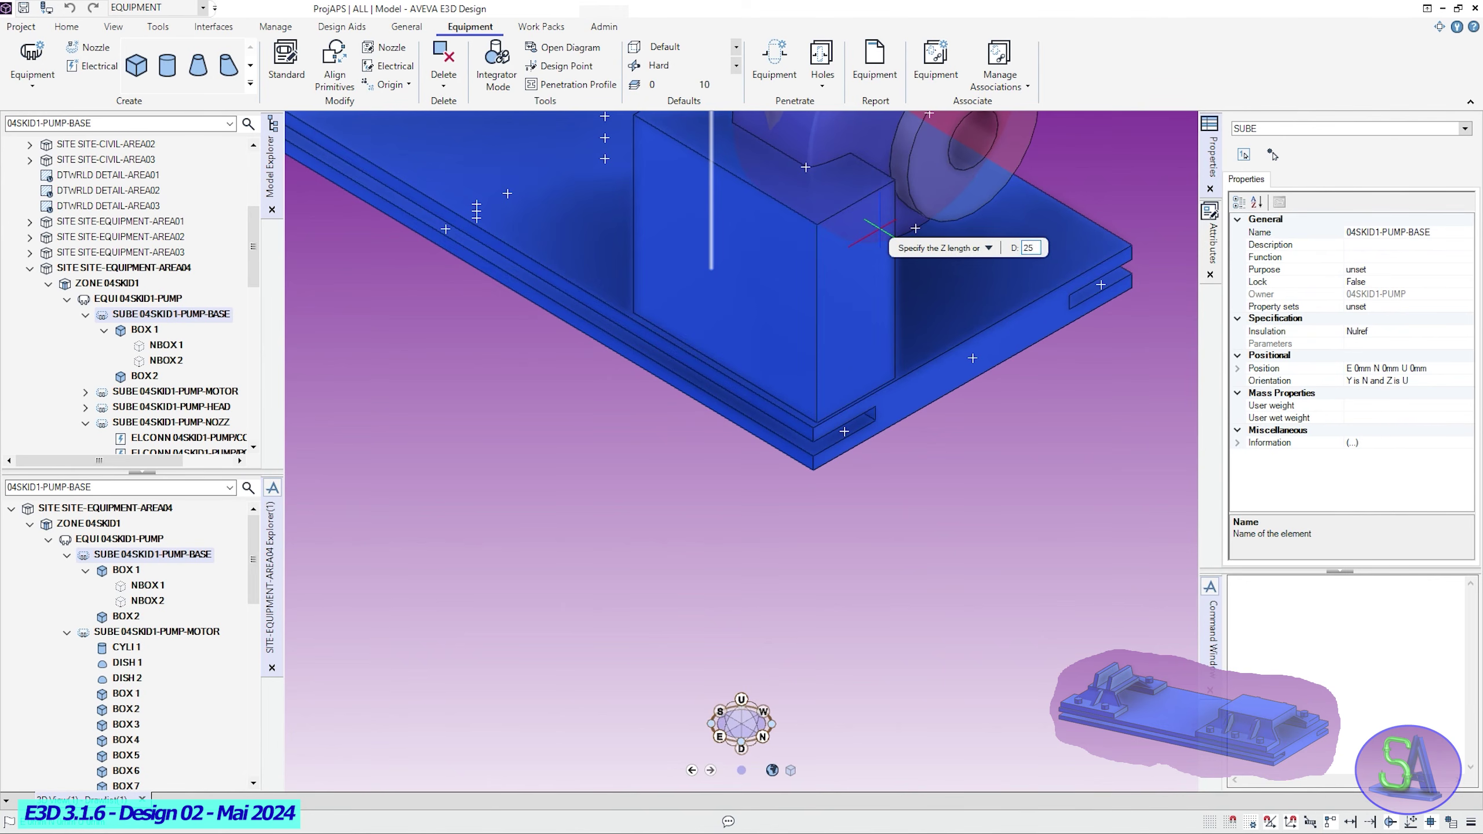
key("Escape")
left_click(145, 375)
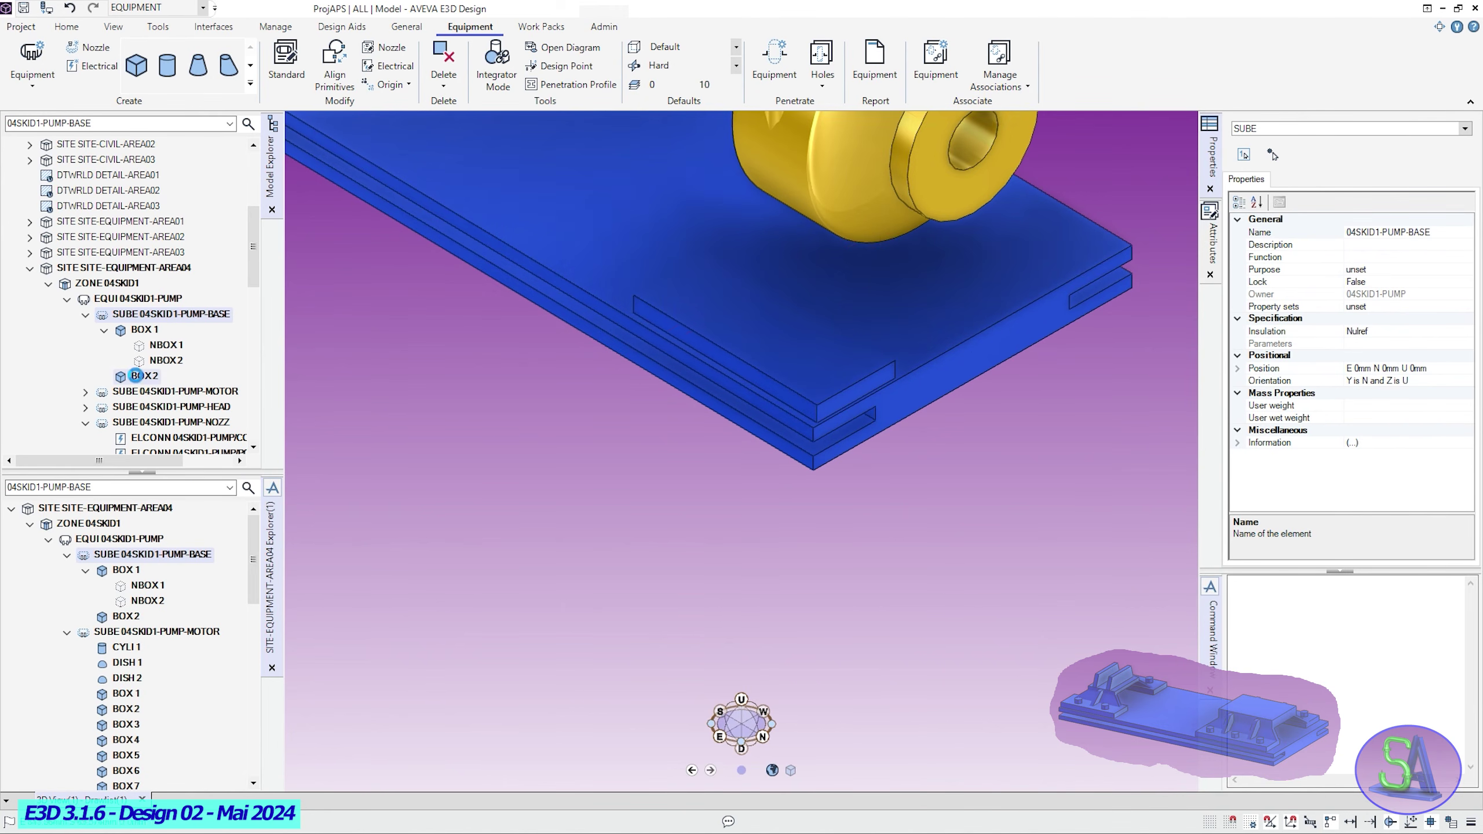
scroll(835, 546, "down", 3)
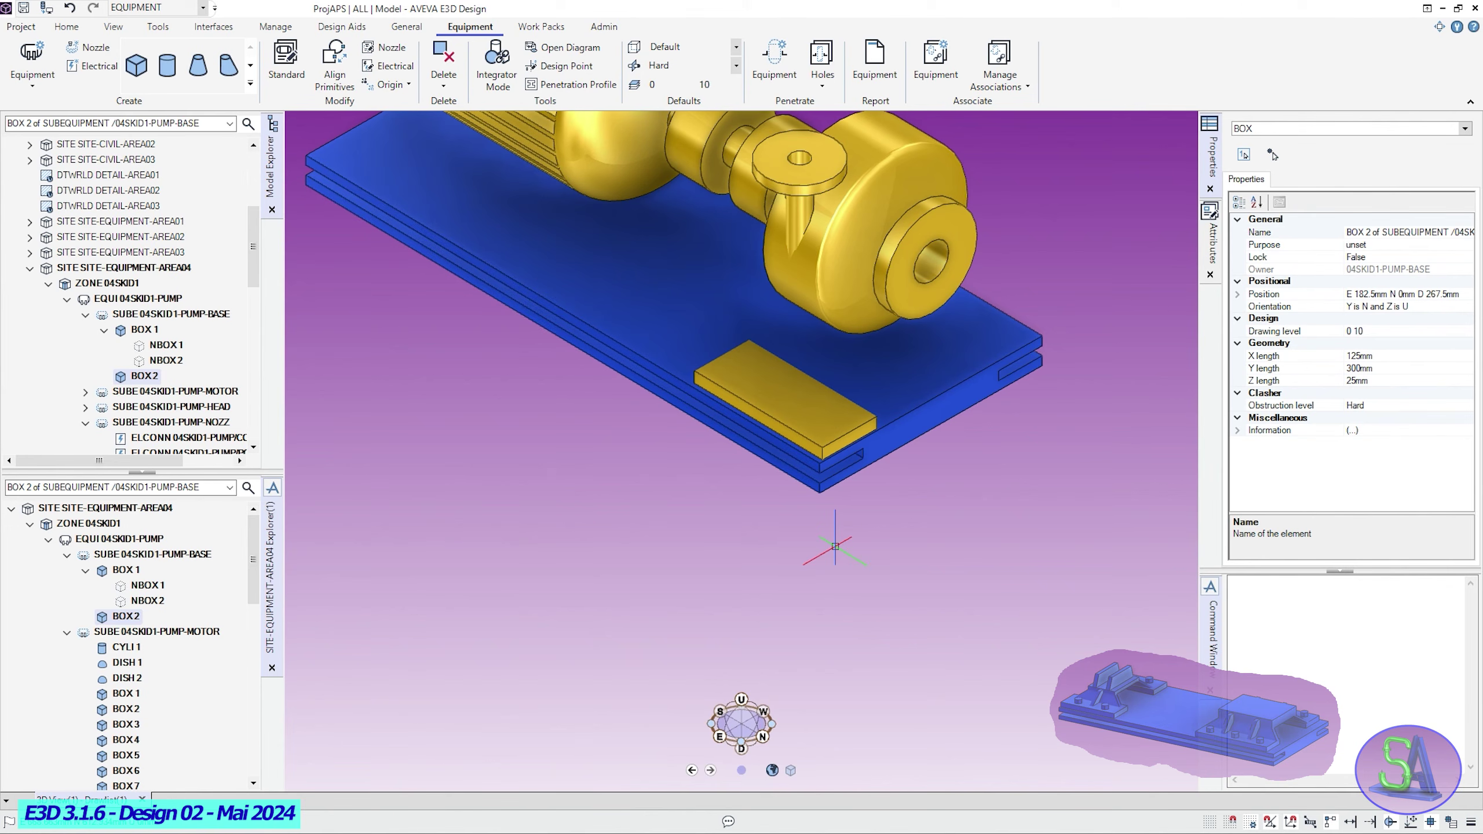
Start a pyramid on top of the support box with its base centre at East 145 mm, North 0 mm, Up -255 mm.
left_click(250, 85)
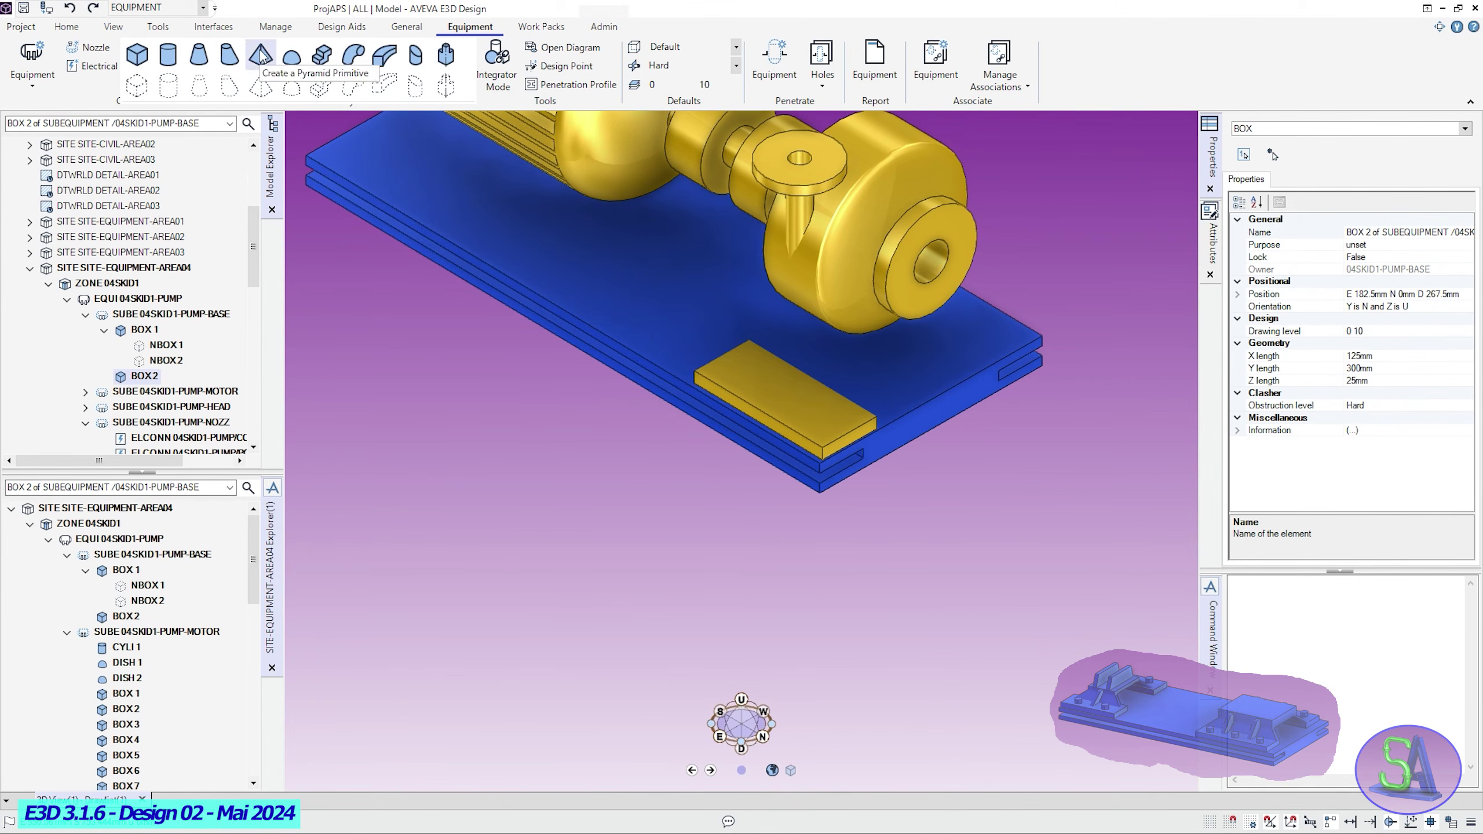
left_click(260, 56)
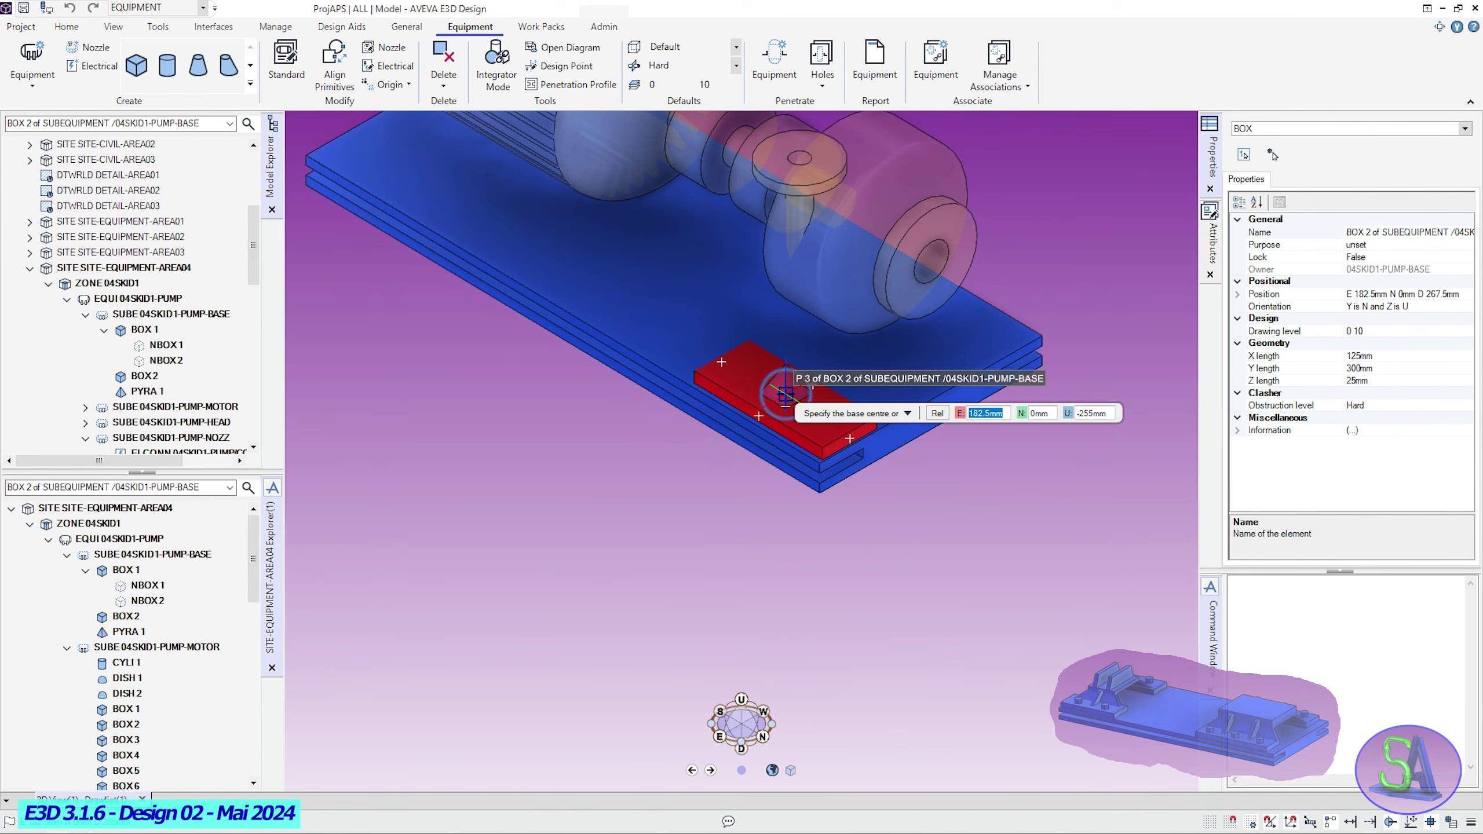
type("145")
key("Return")
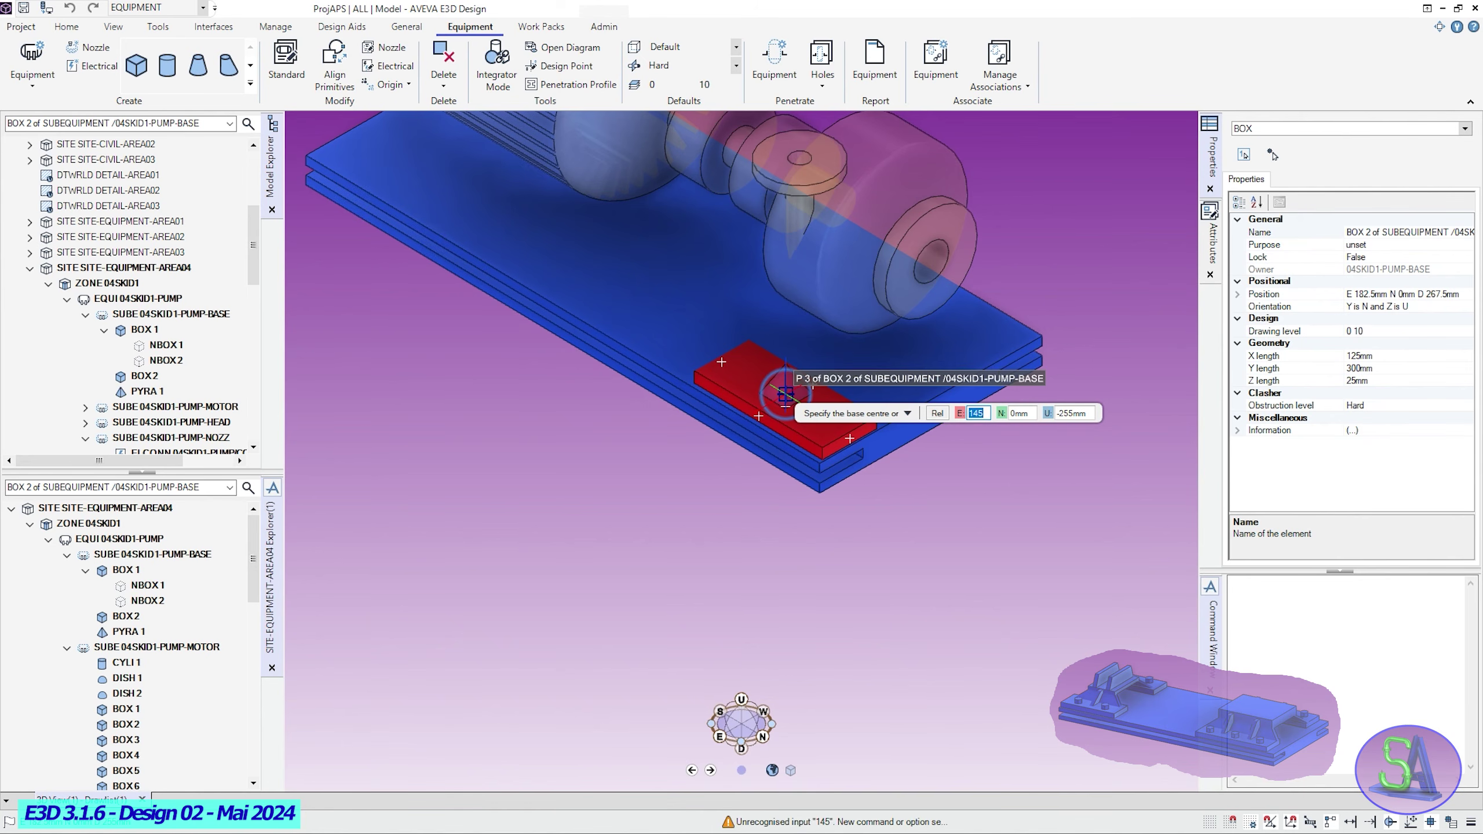
key("Tab")
key("Tab")
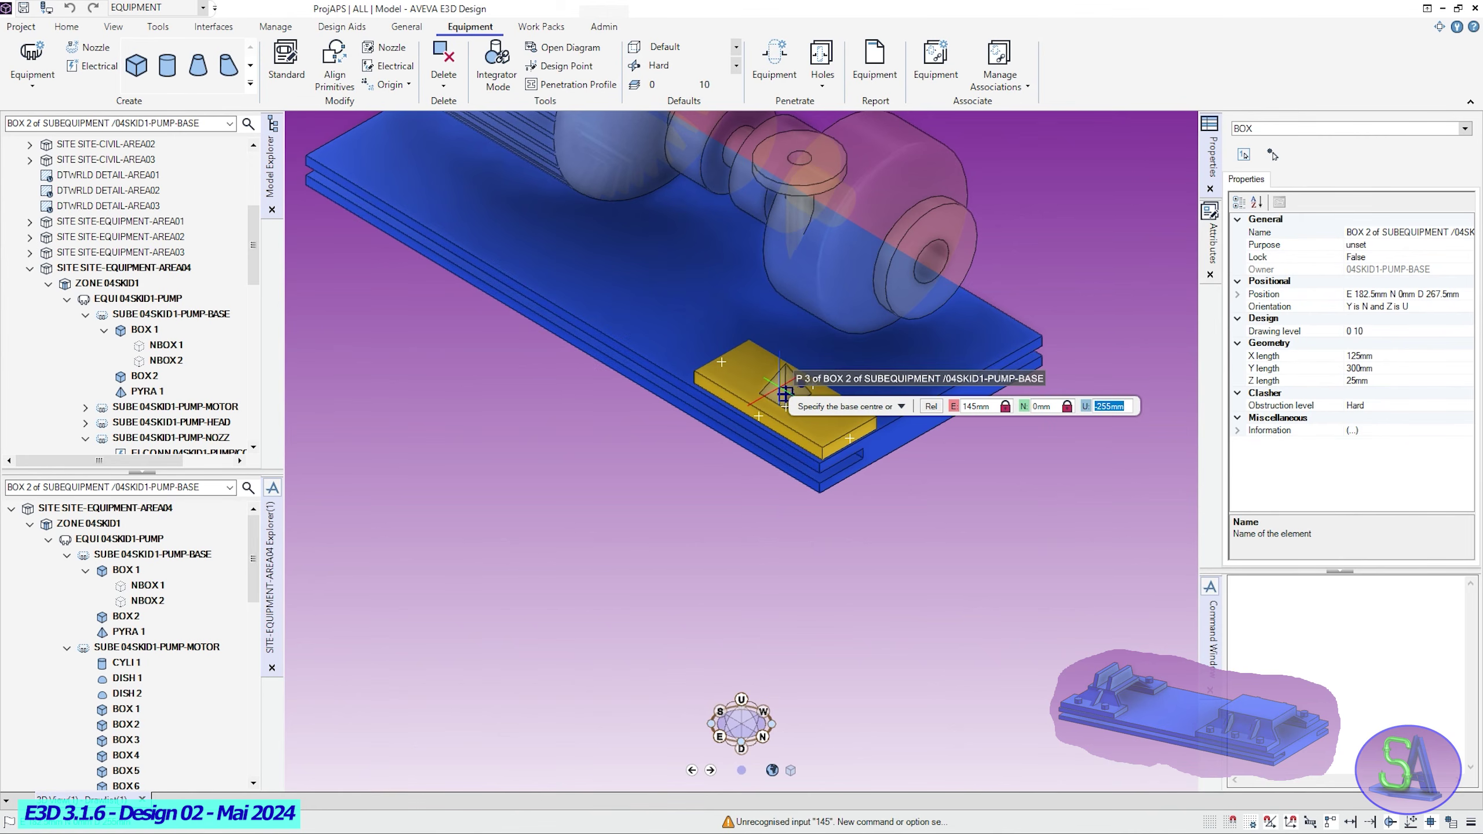
key("Return")
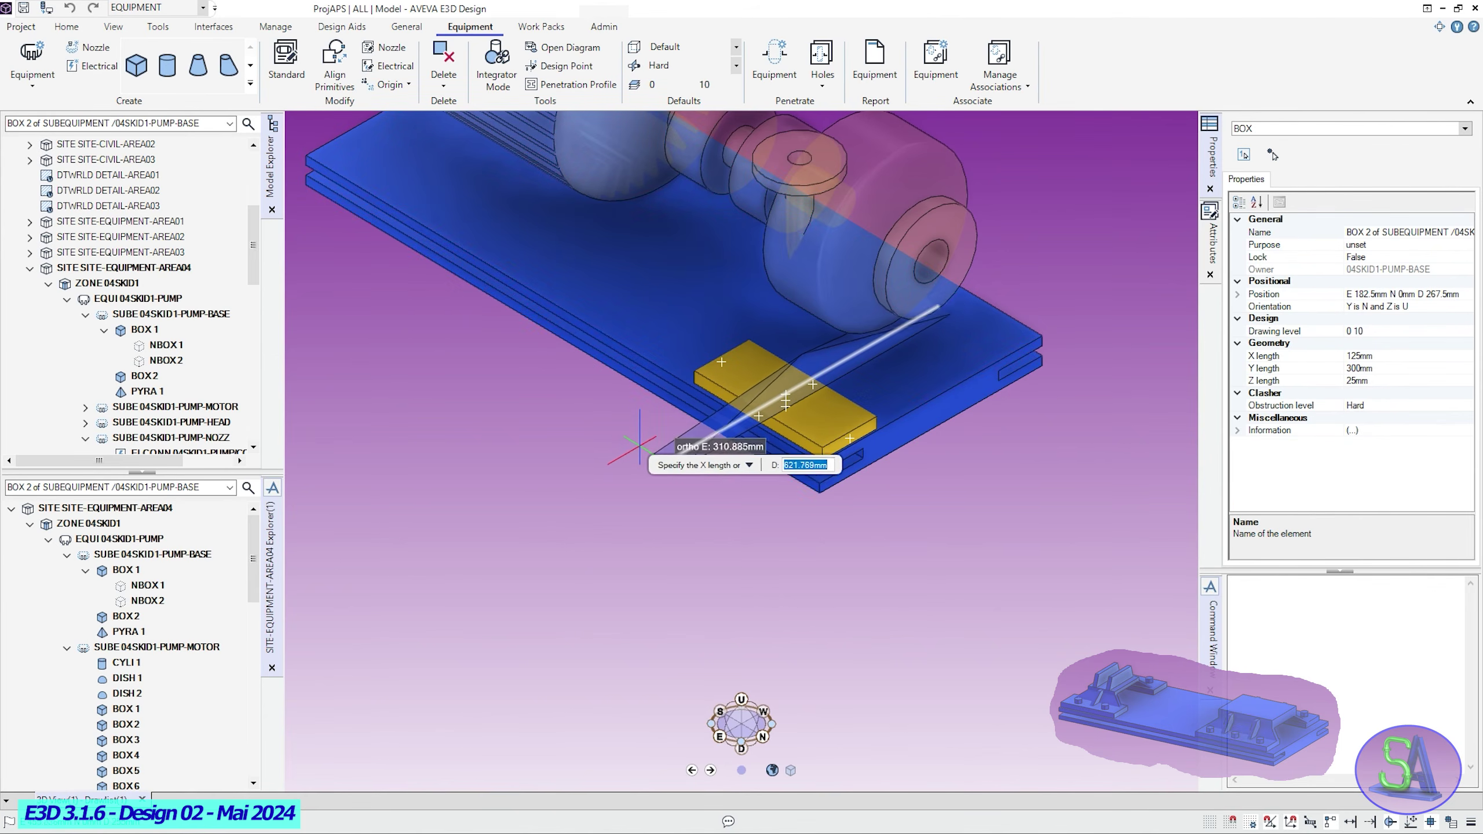
Set the pyramid's bottom to 20 mm in X and 250 mm in Y, with a height of 40 mm.
type("20")
key("Return")
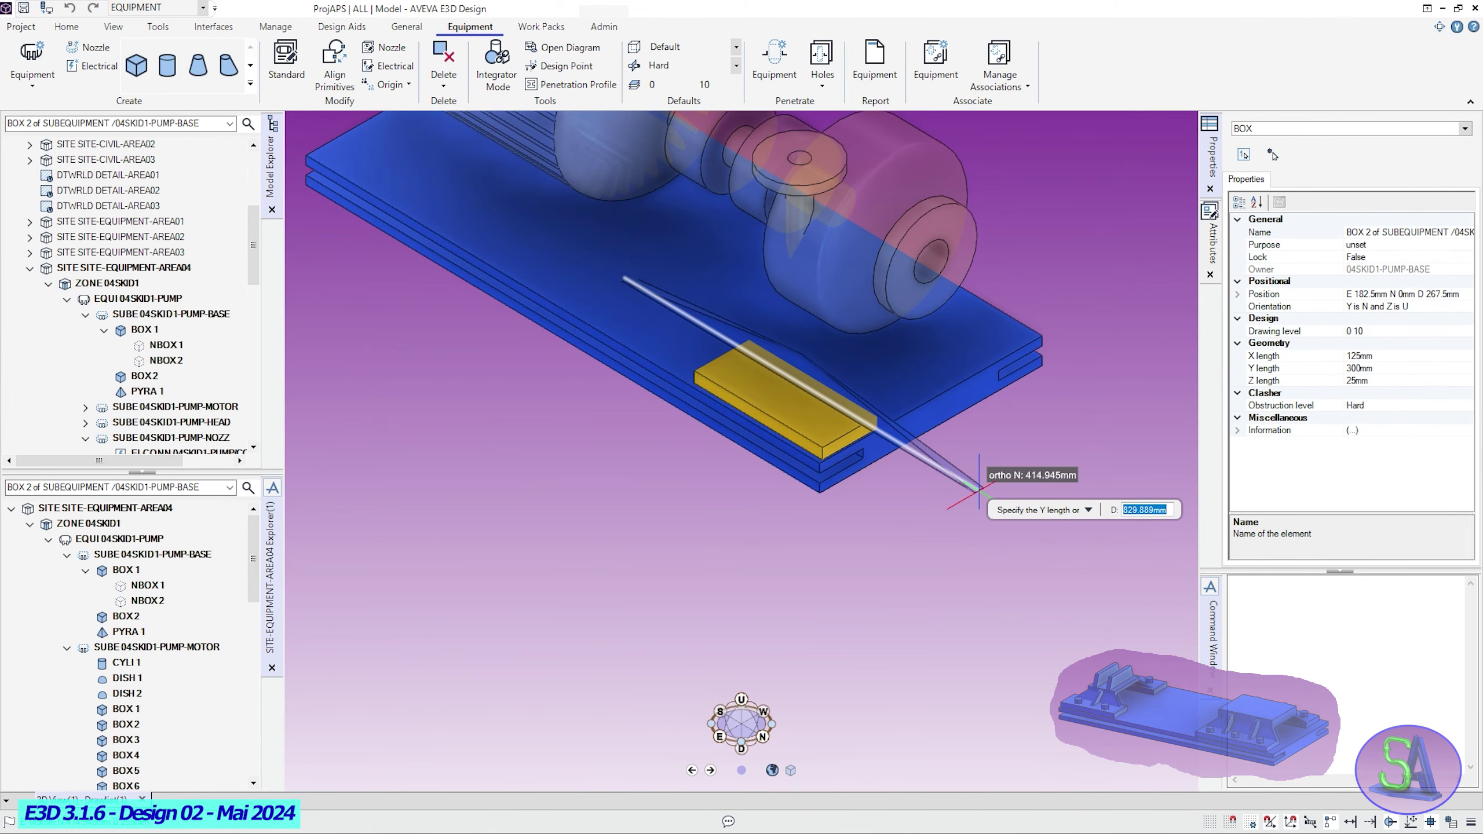
type("20")
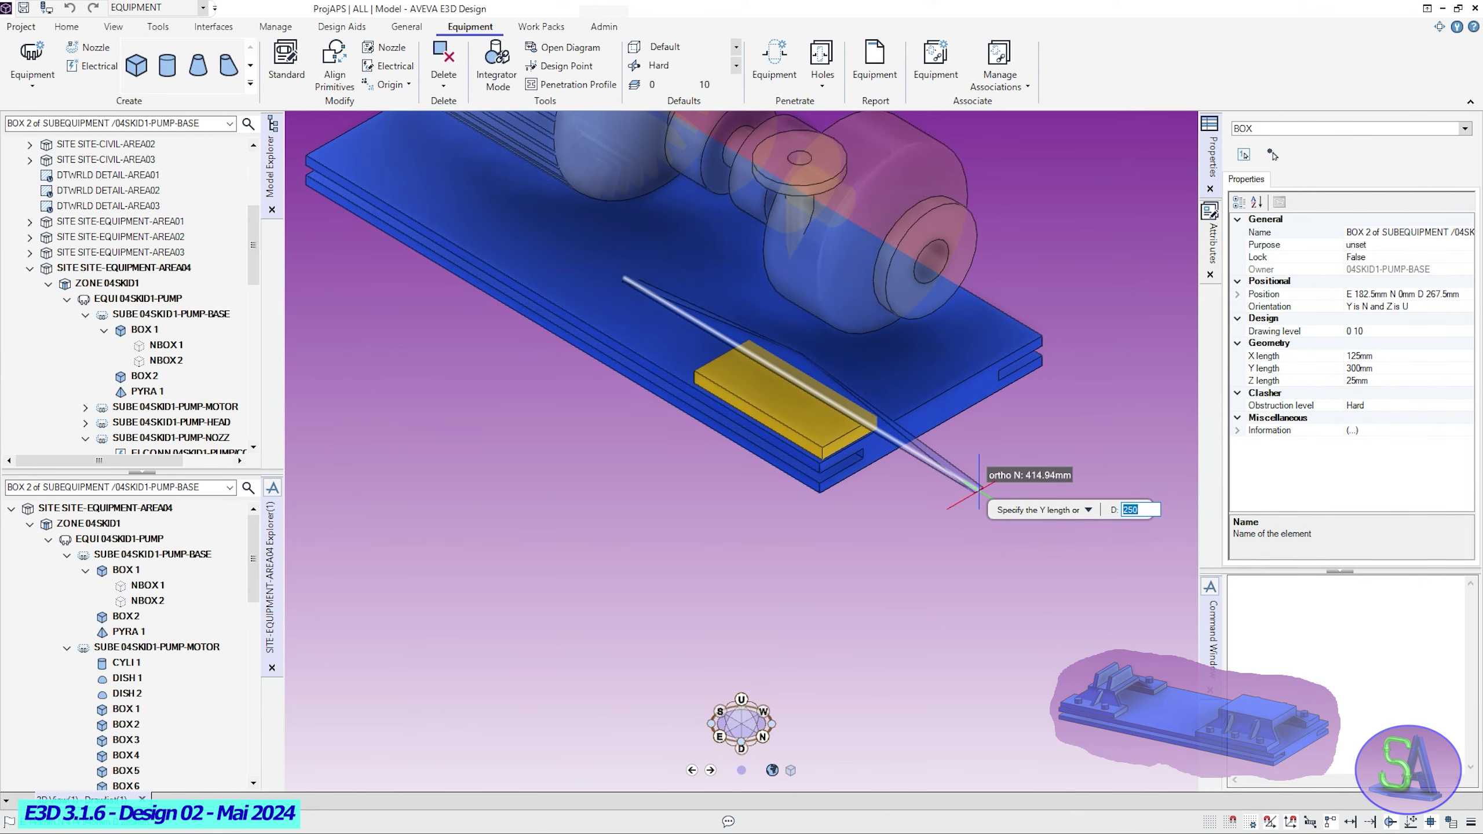
key("Return")
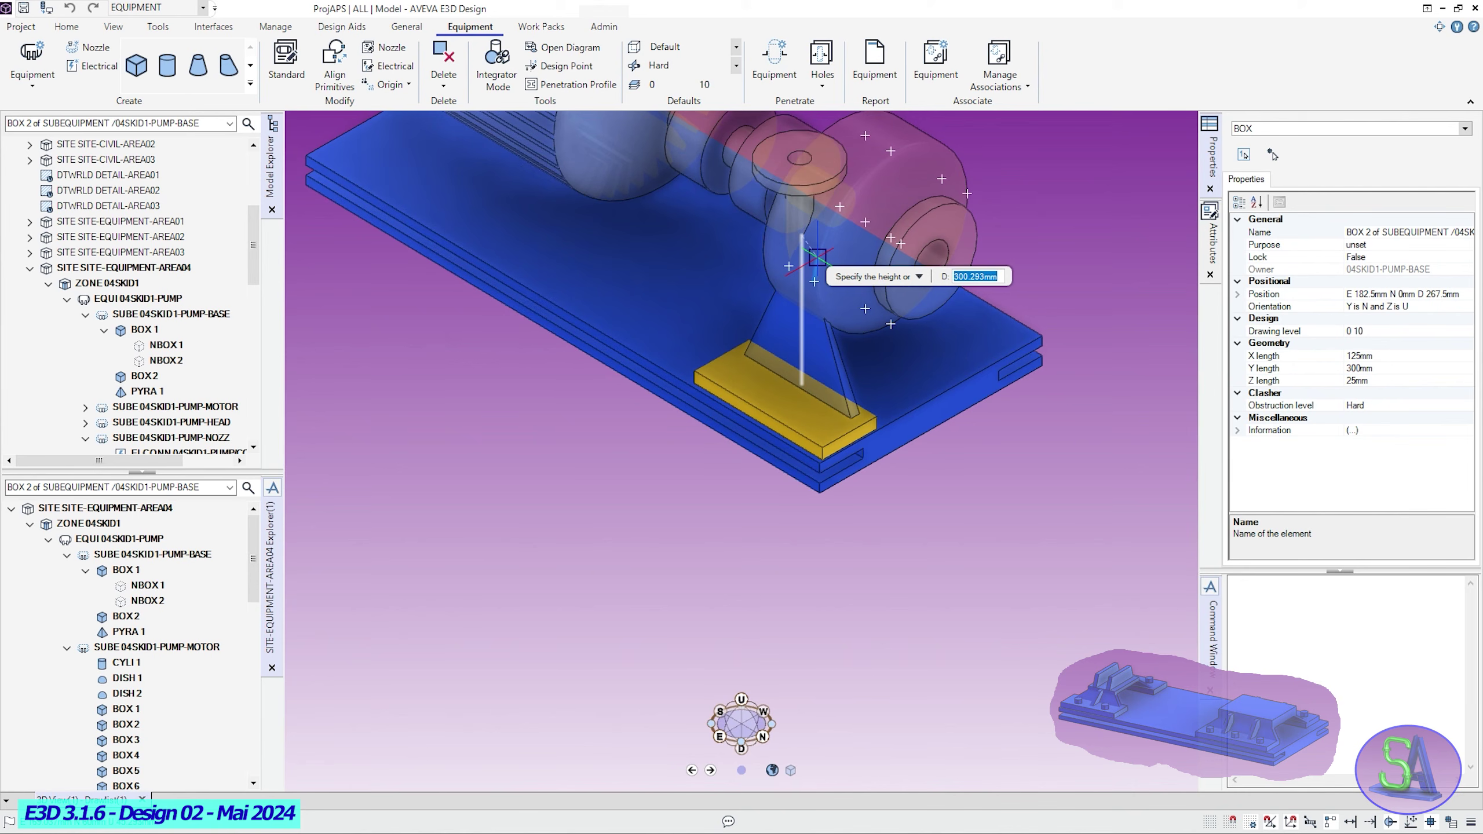
type("40")
key("Return")
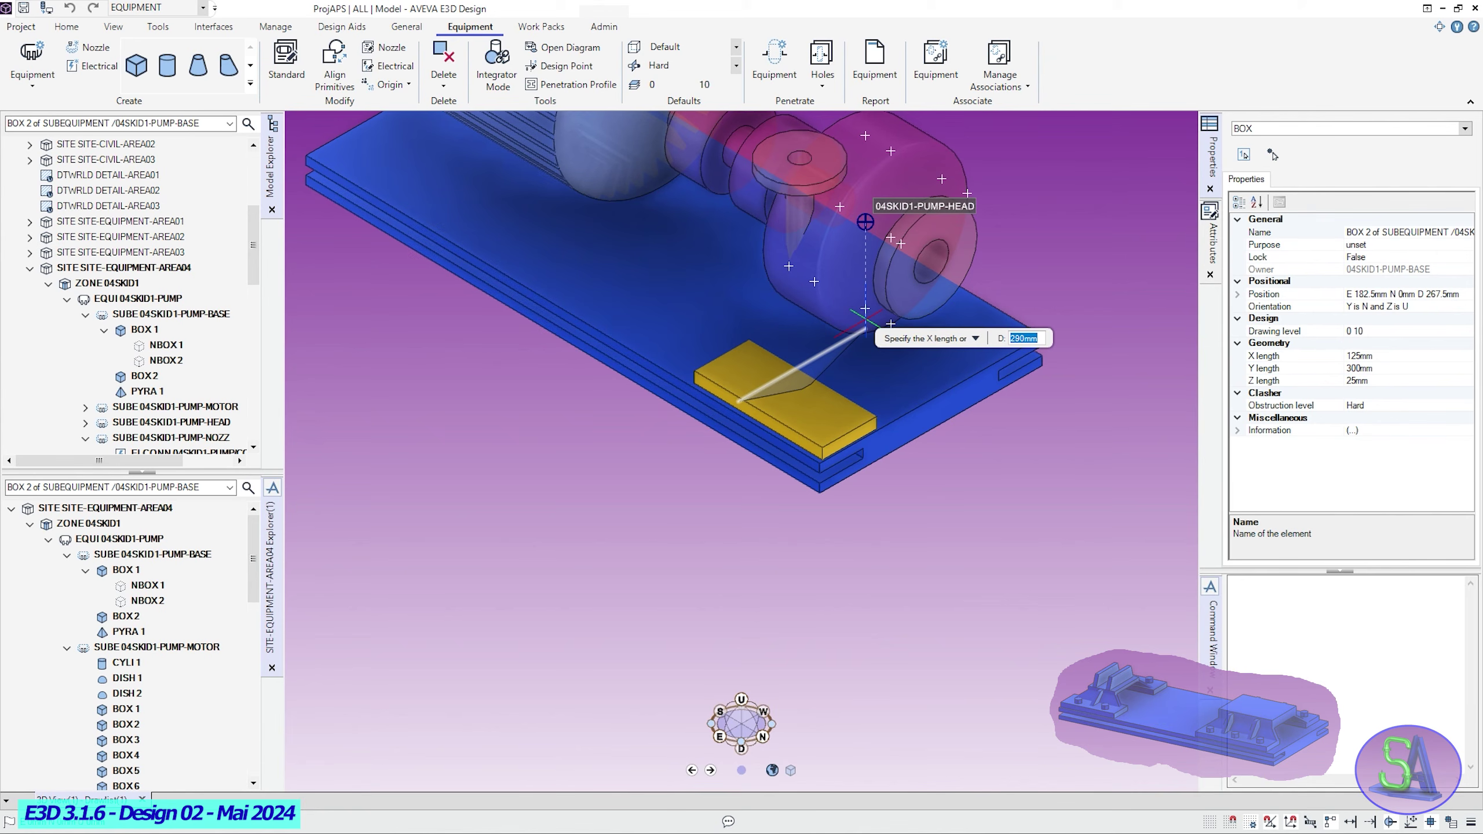
Finish the pyramid with a top of 20 mm in X and 150 mm in Y, offset -40 mm and 0 mm, and select it.
type("20")
key("Return")
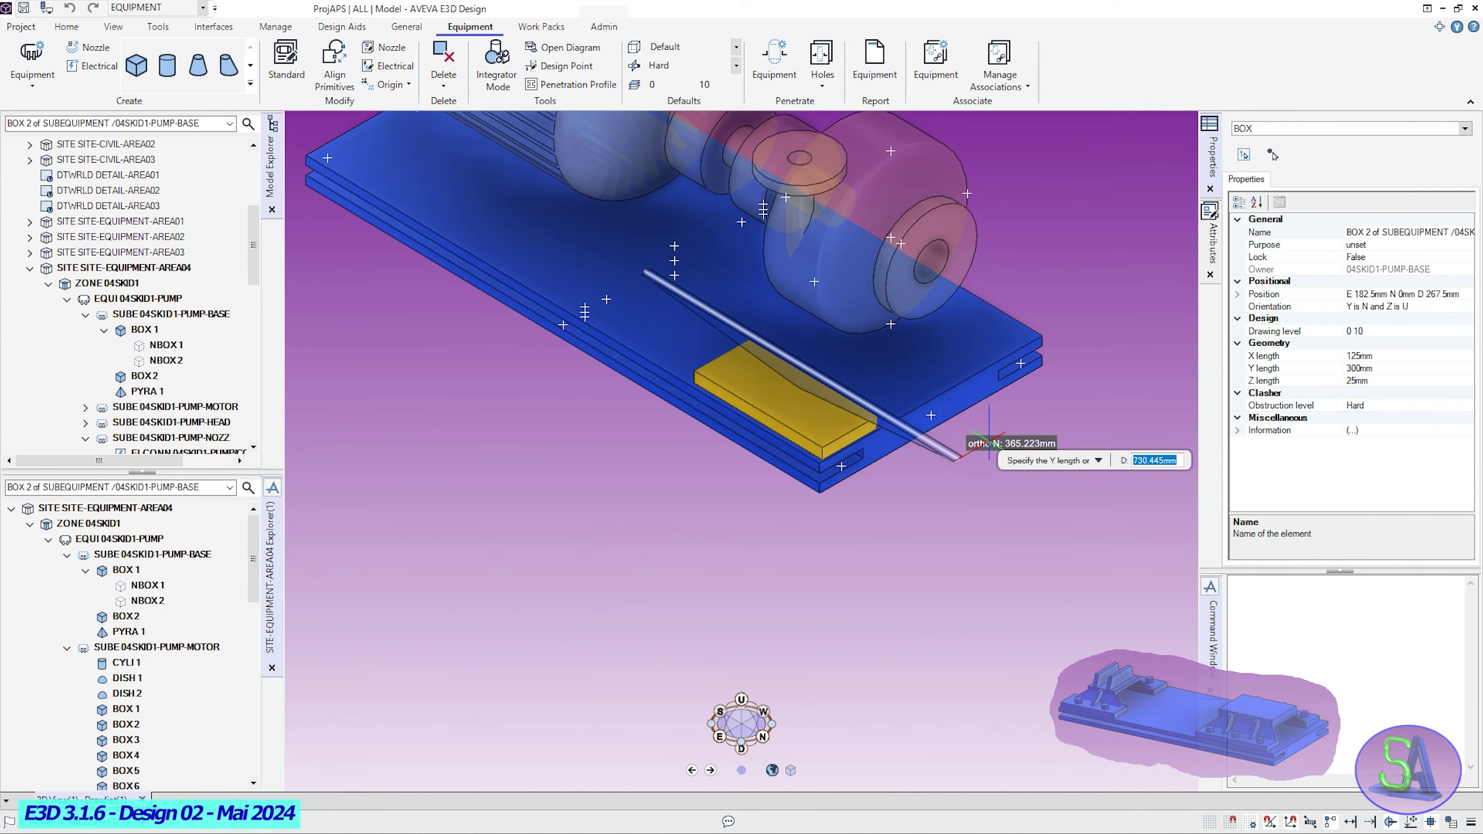
type("150")
key("Return")
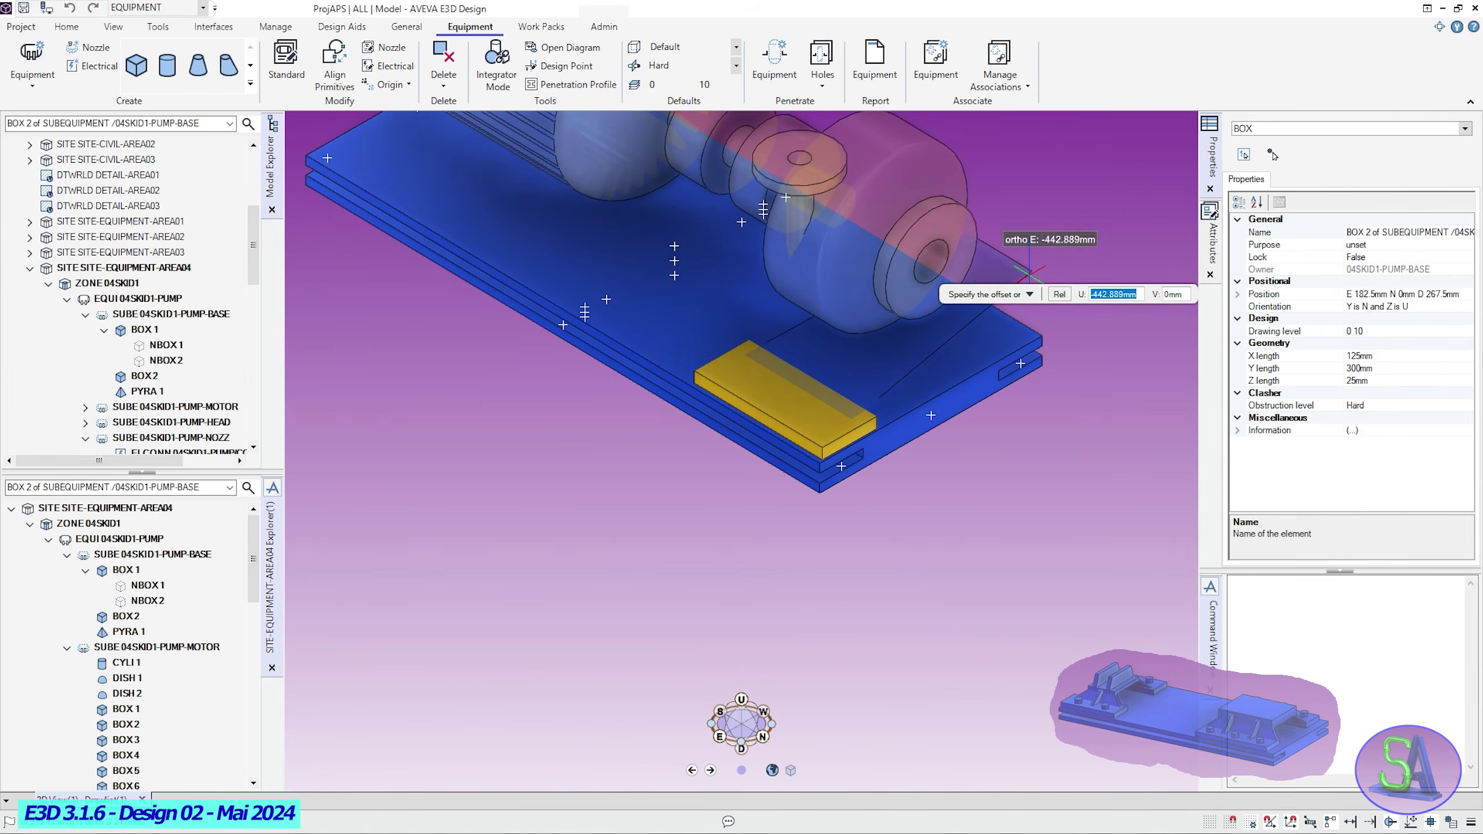
type("-40")
key("Return")
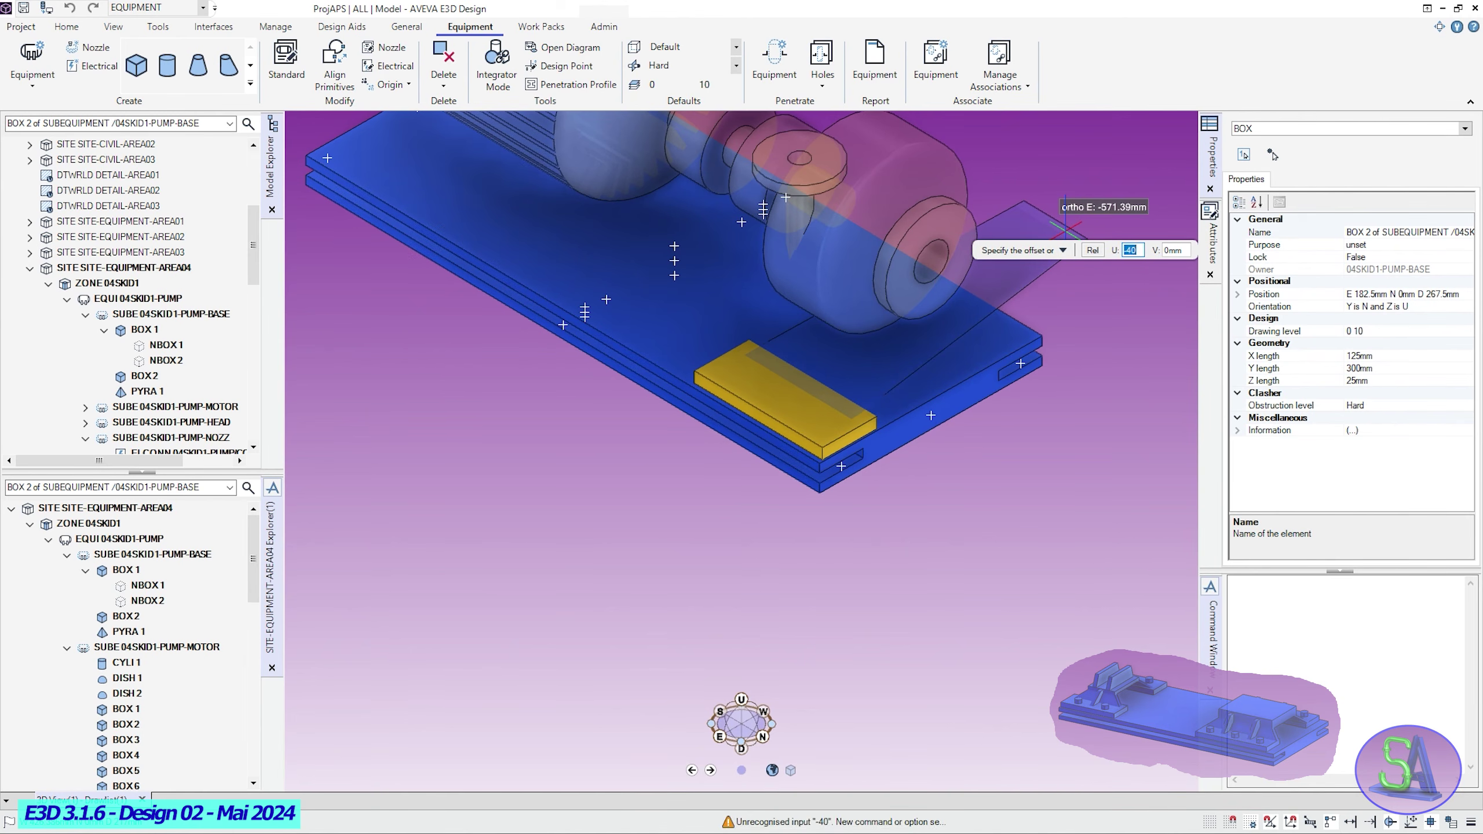
key("Tab")
key("Return")
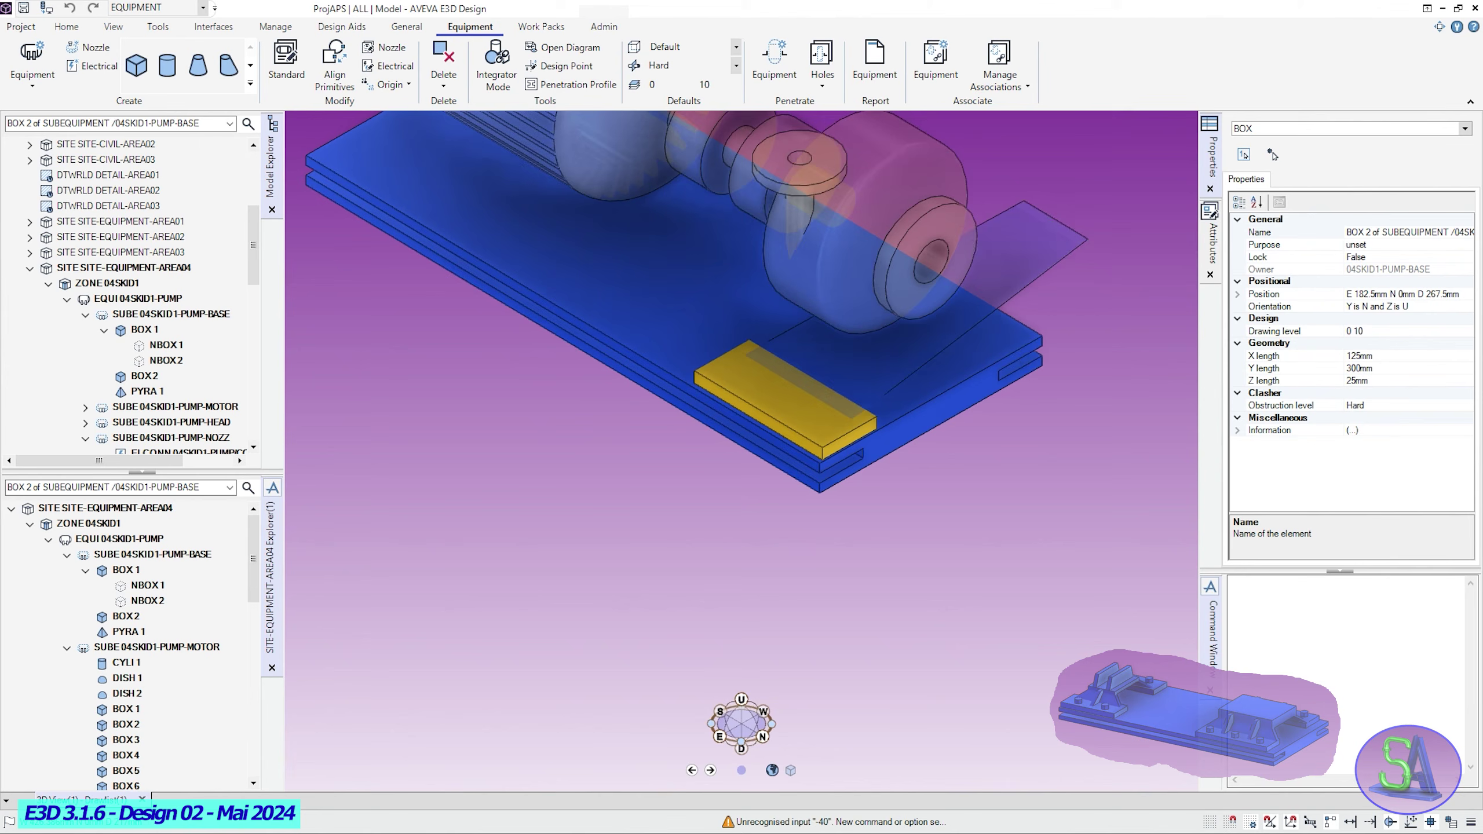
middle_click_drag(760, 544, 633, 481)
scroll(830, 351, "up", 3)
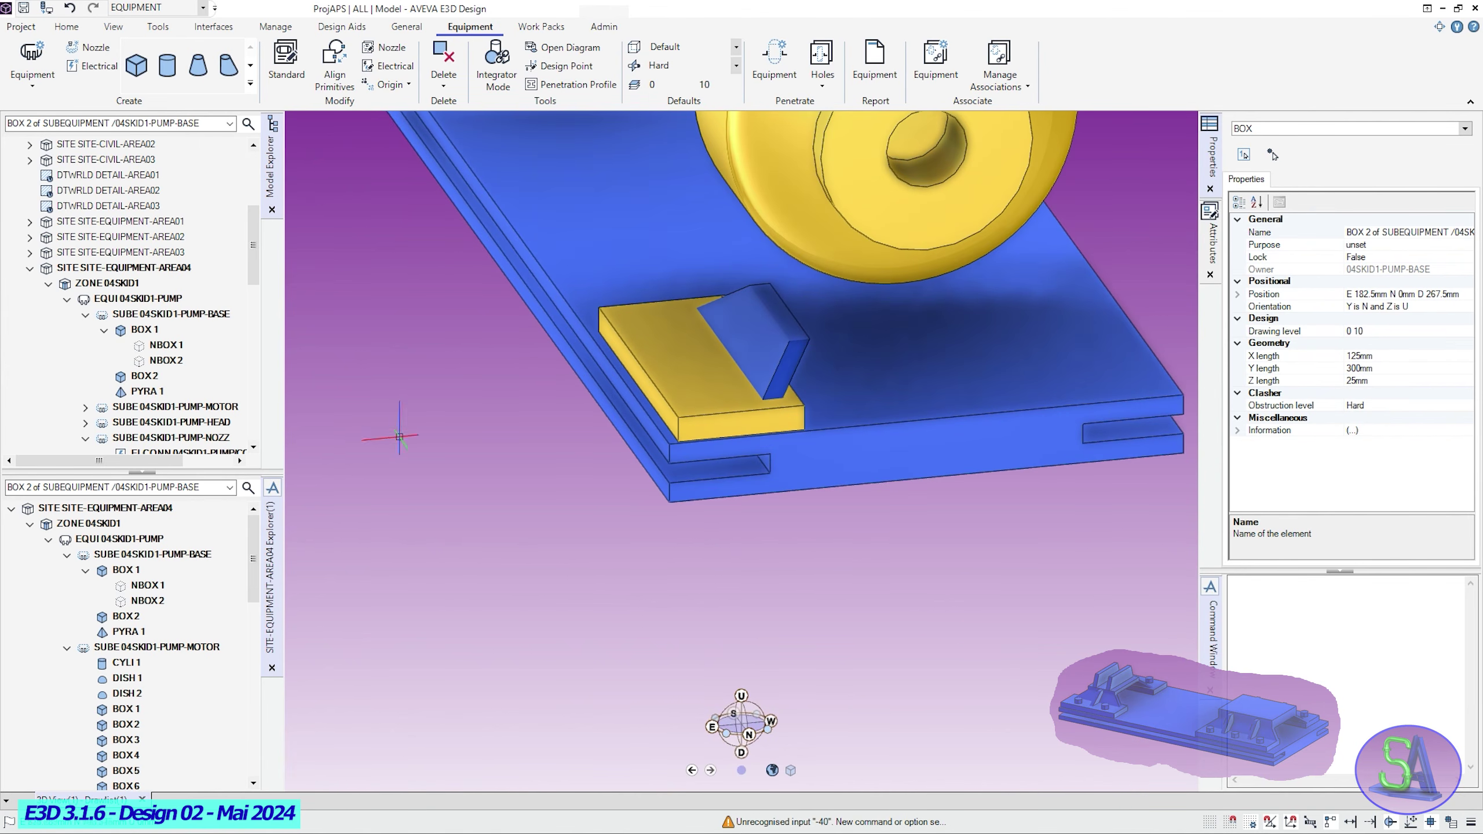
left_click(147, 391)
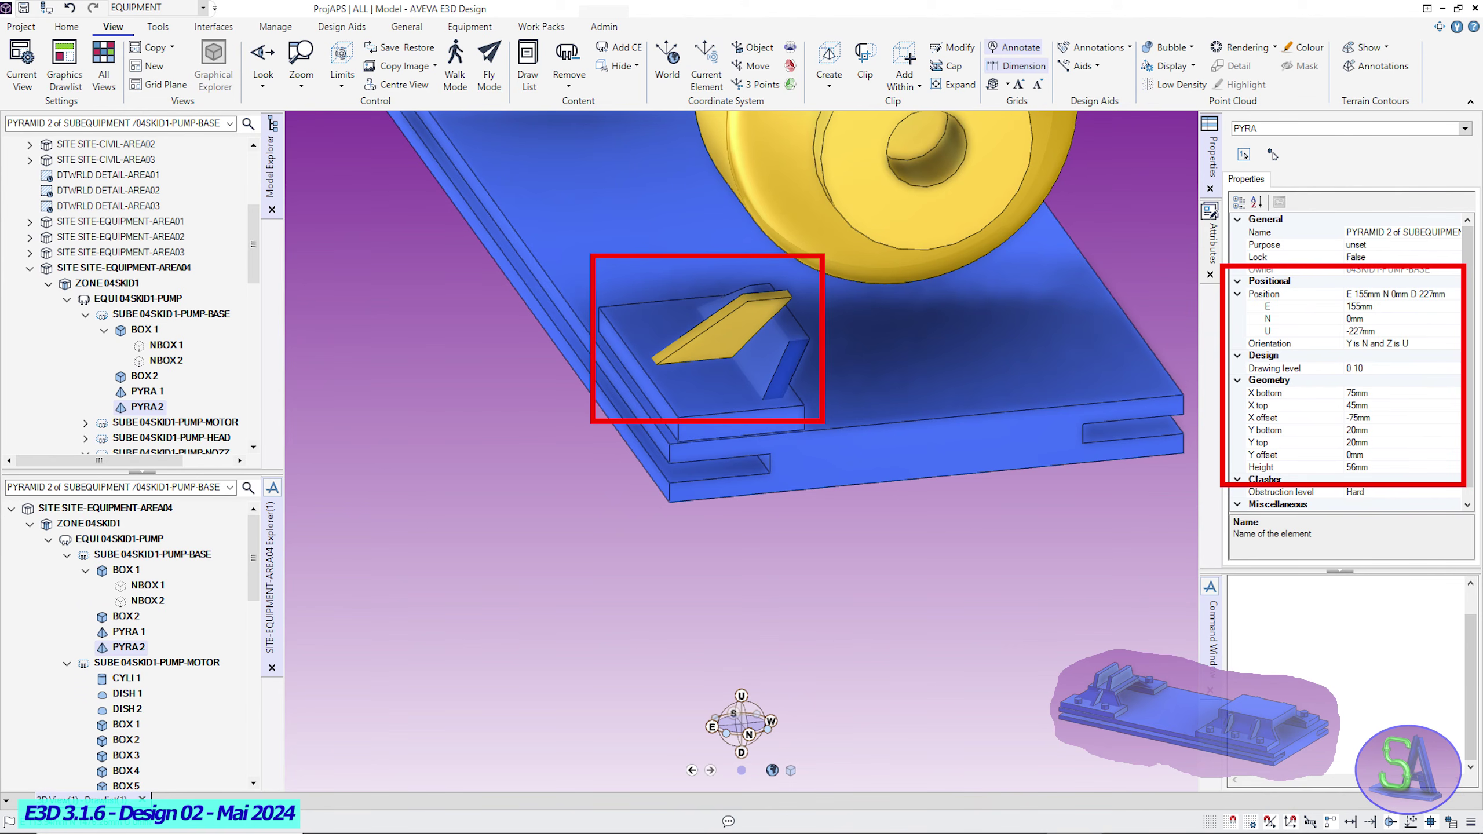
Set up a mirror copy of picked elements across a plane with direction E and origin 0 mm.
left_click(66, 26)
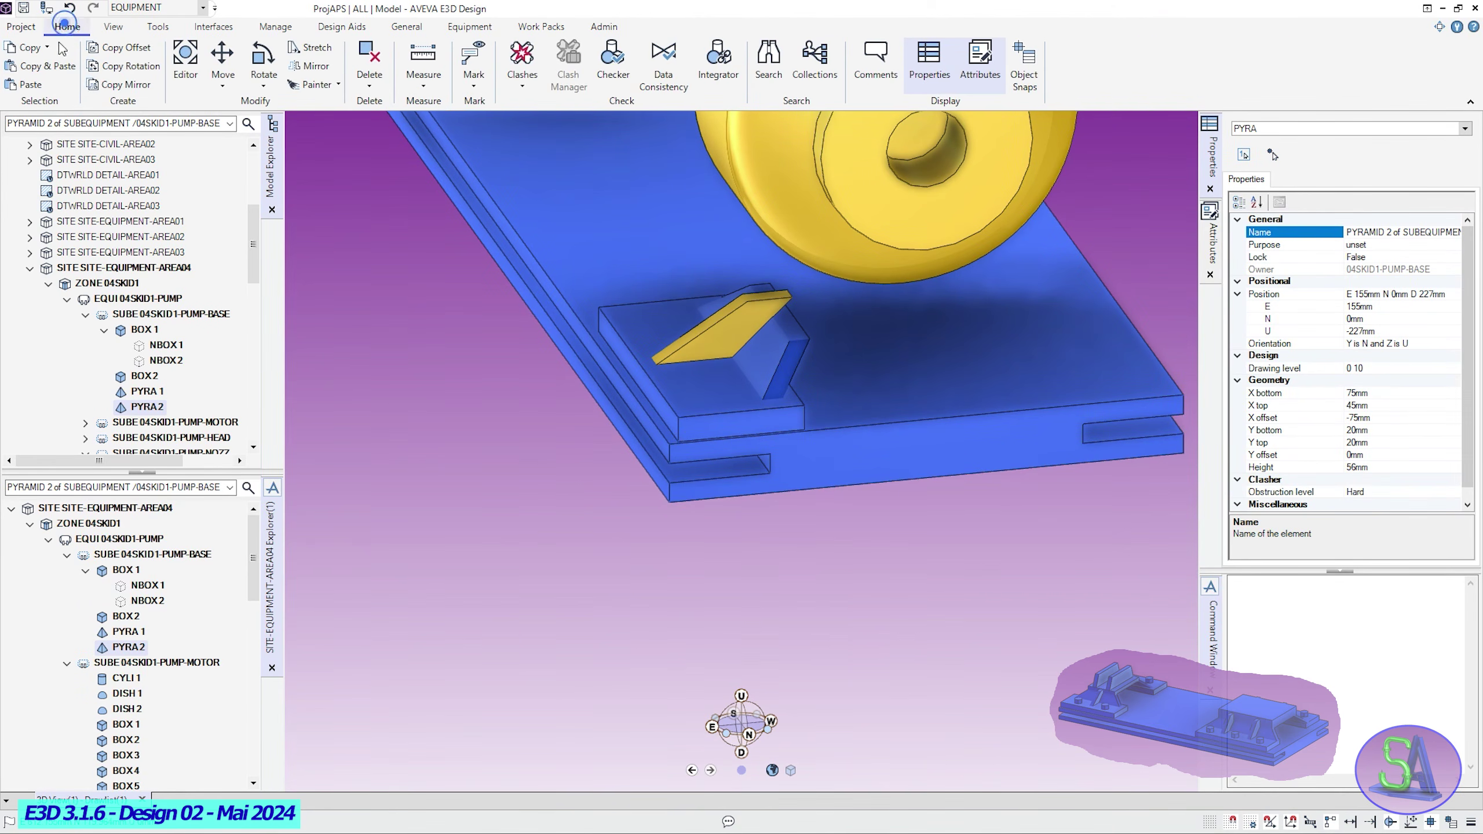
left_click(126, 84)
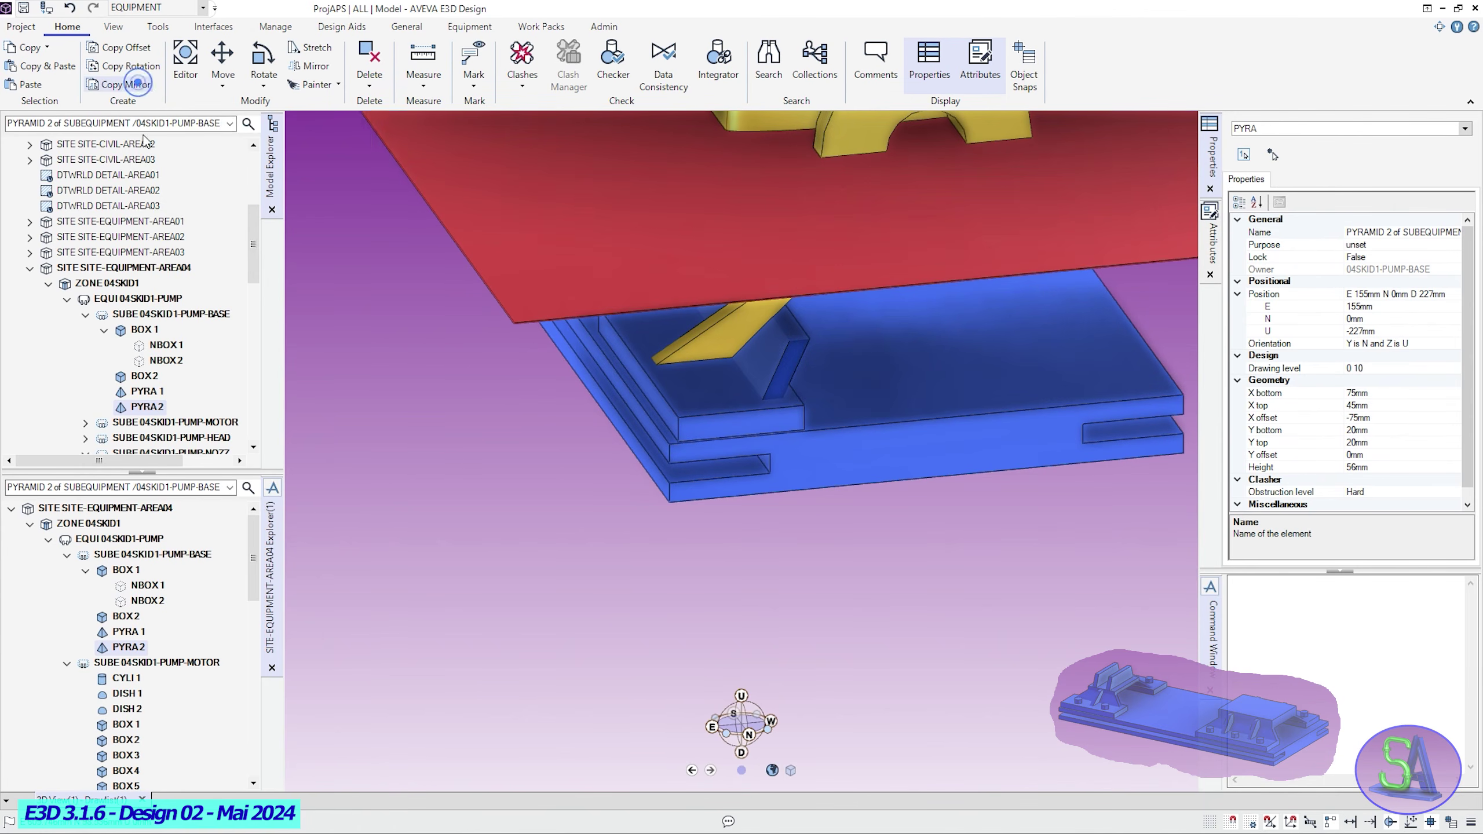
left_click_drag(287, 115, 473, 427)
scroll(832, 467, "down", 3)
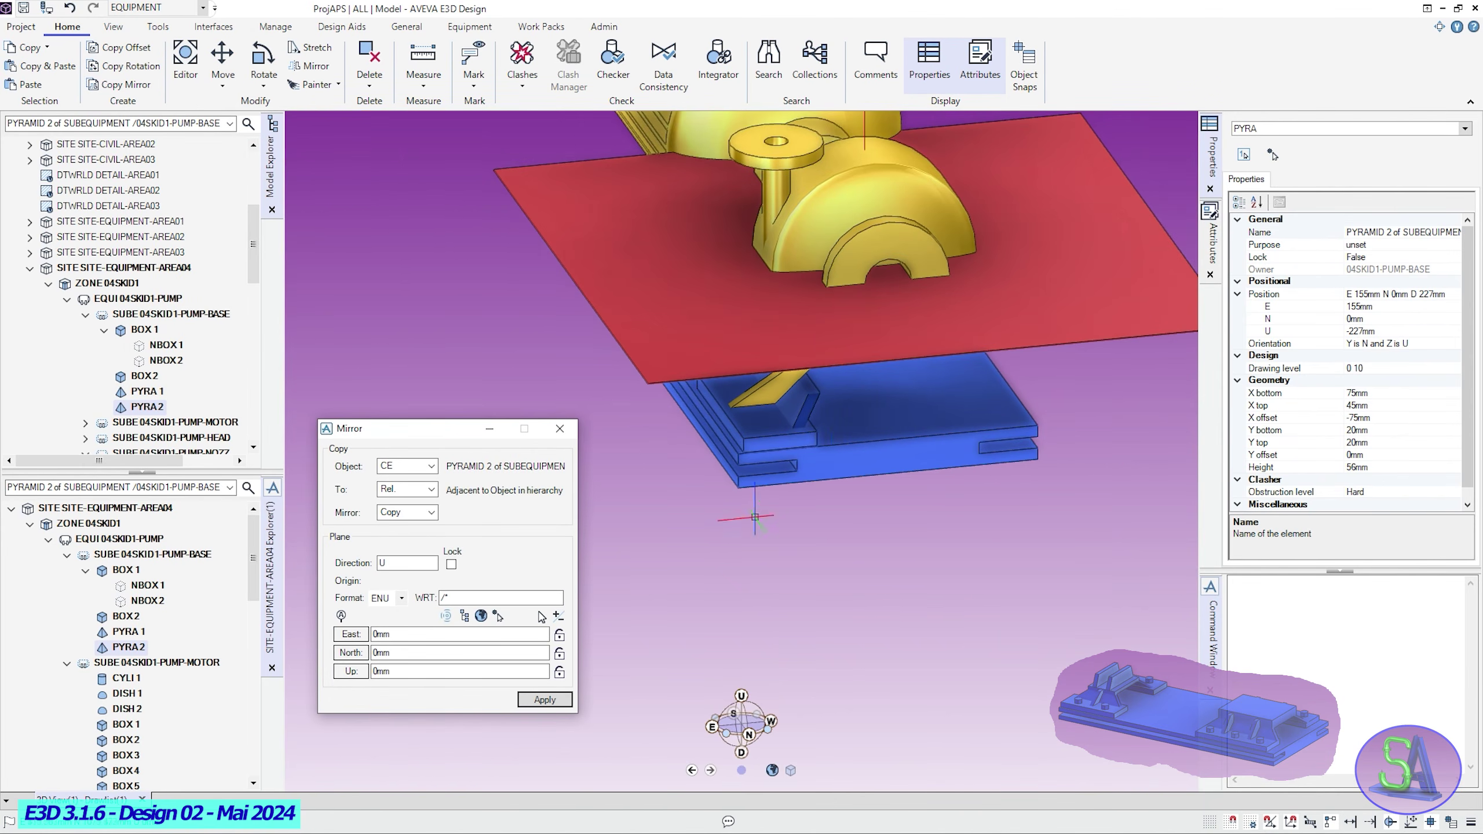
left_click(394, 563)
type("E")
left_click(432, 467)
left_click(389, 501)
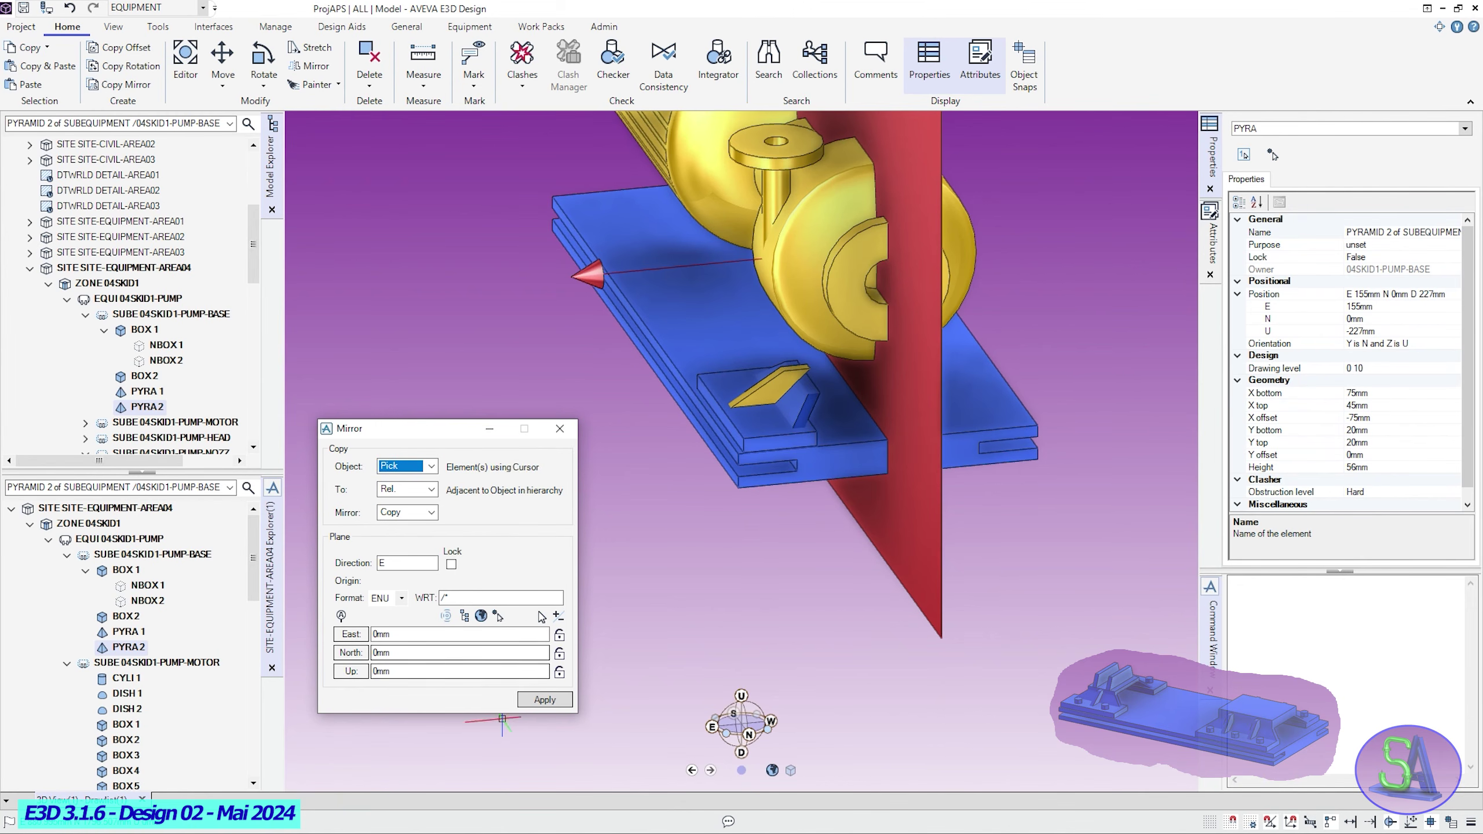
Mirror-copy the two pyramids and the support box to the other side of the base, and retain the copies.
left_click(538, 700)
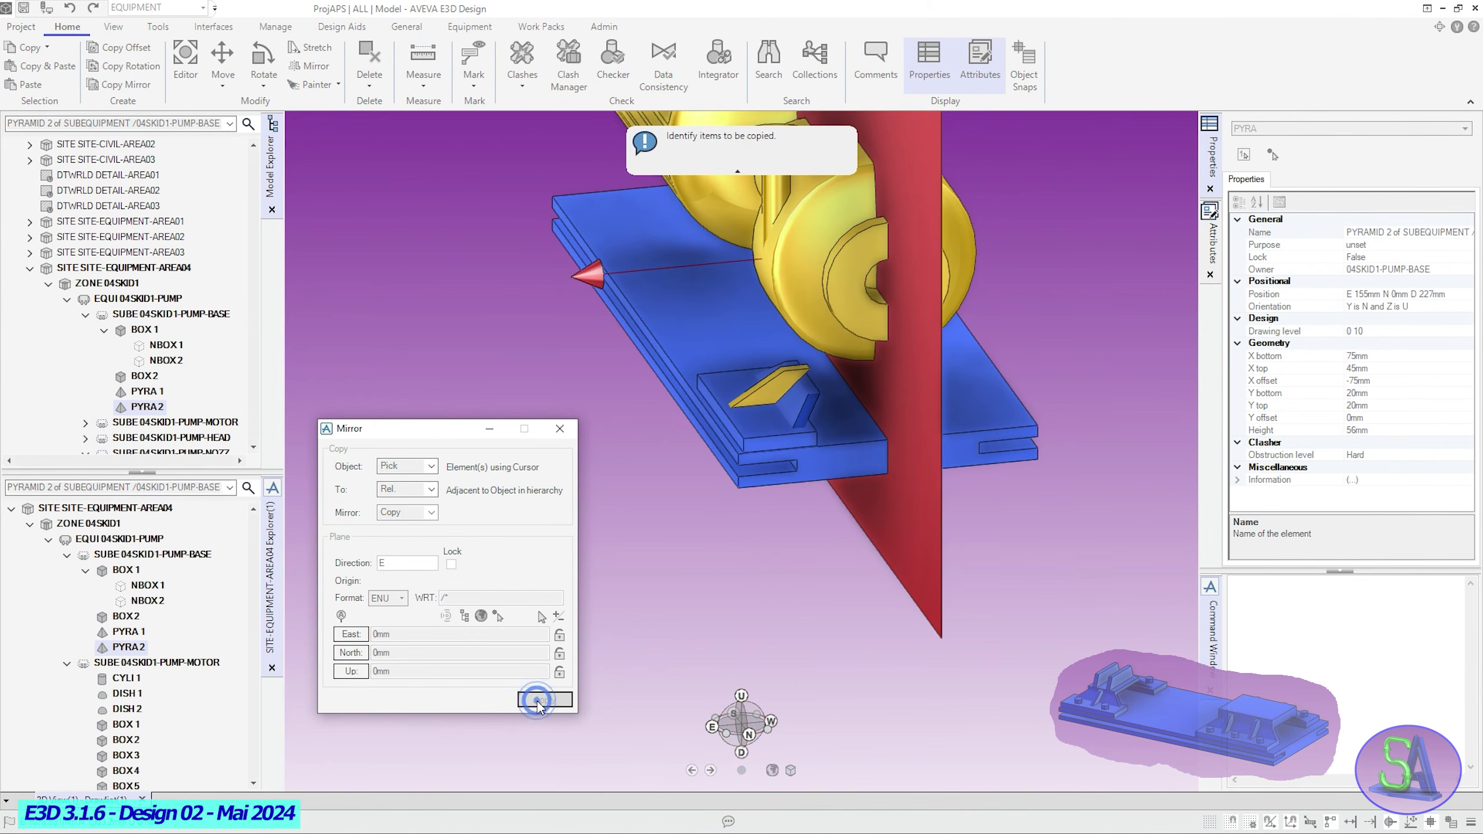
left_click(775, 391)
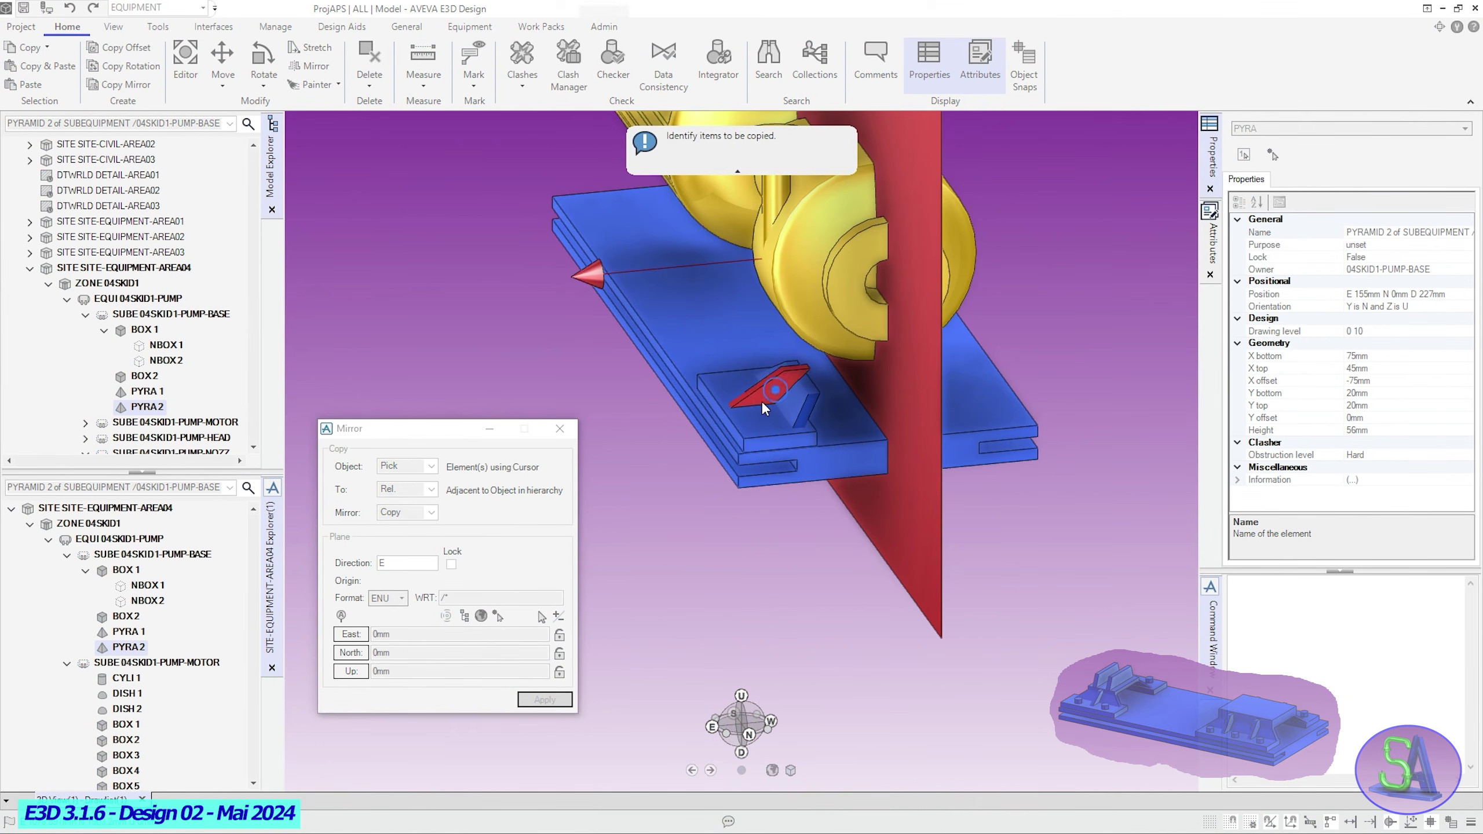
left_click(797, 406)
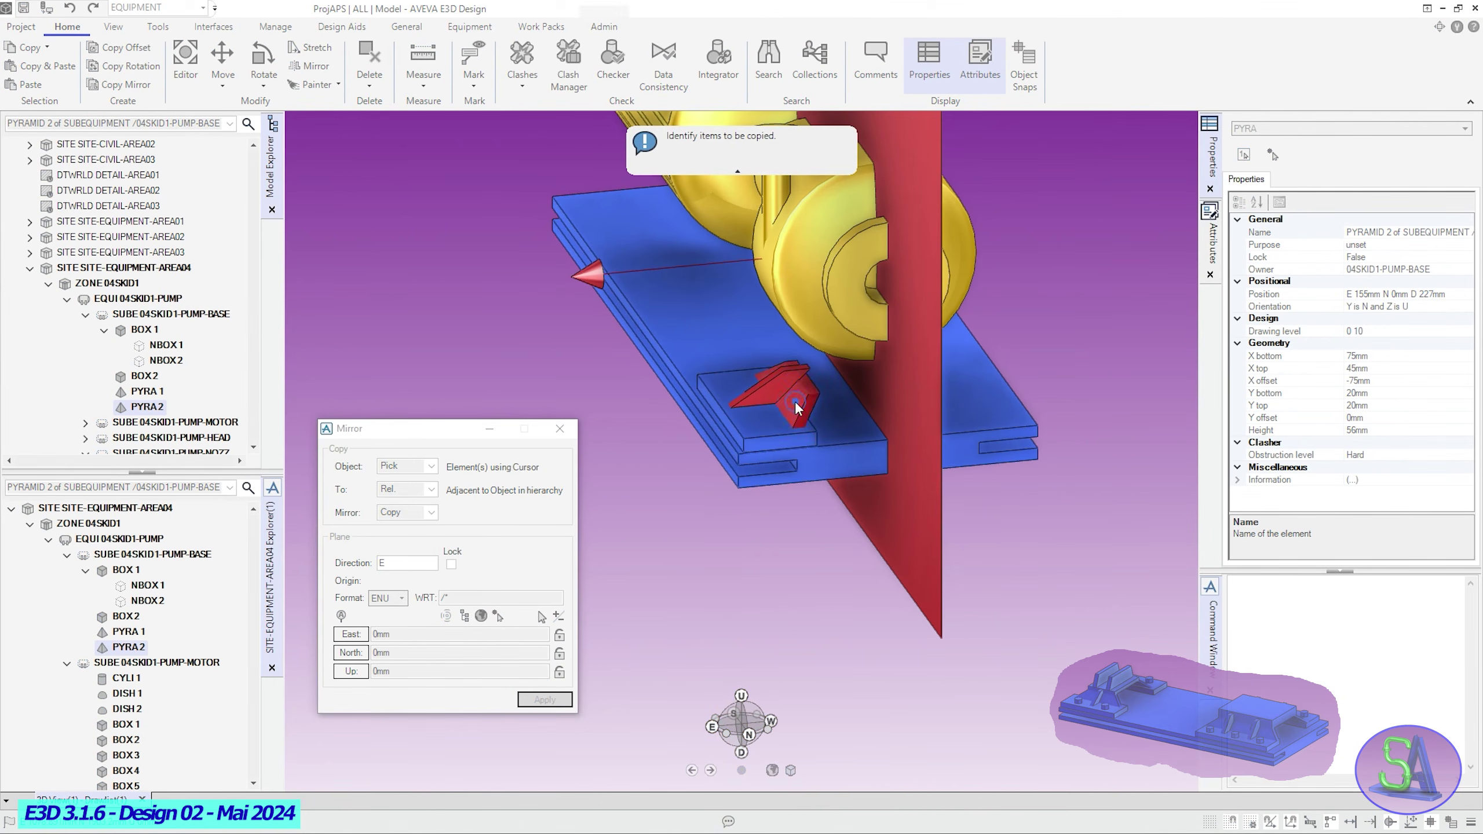
left_click(764, 428)
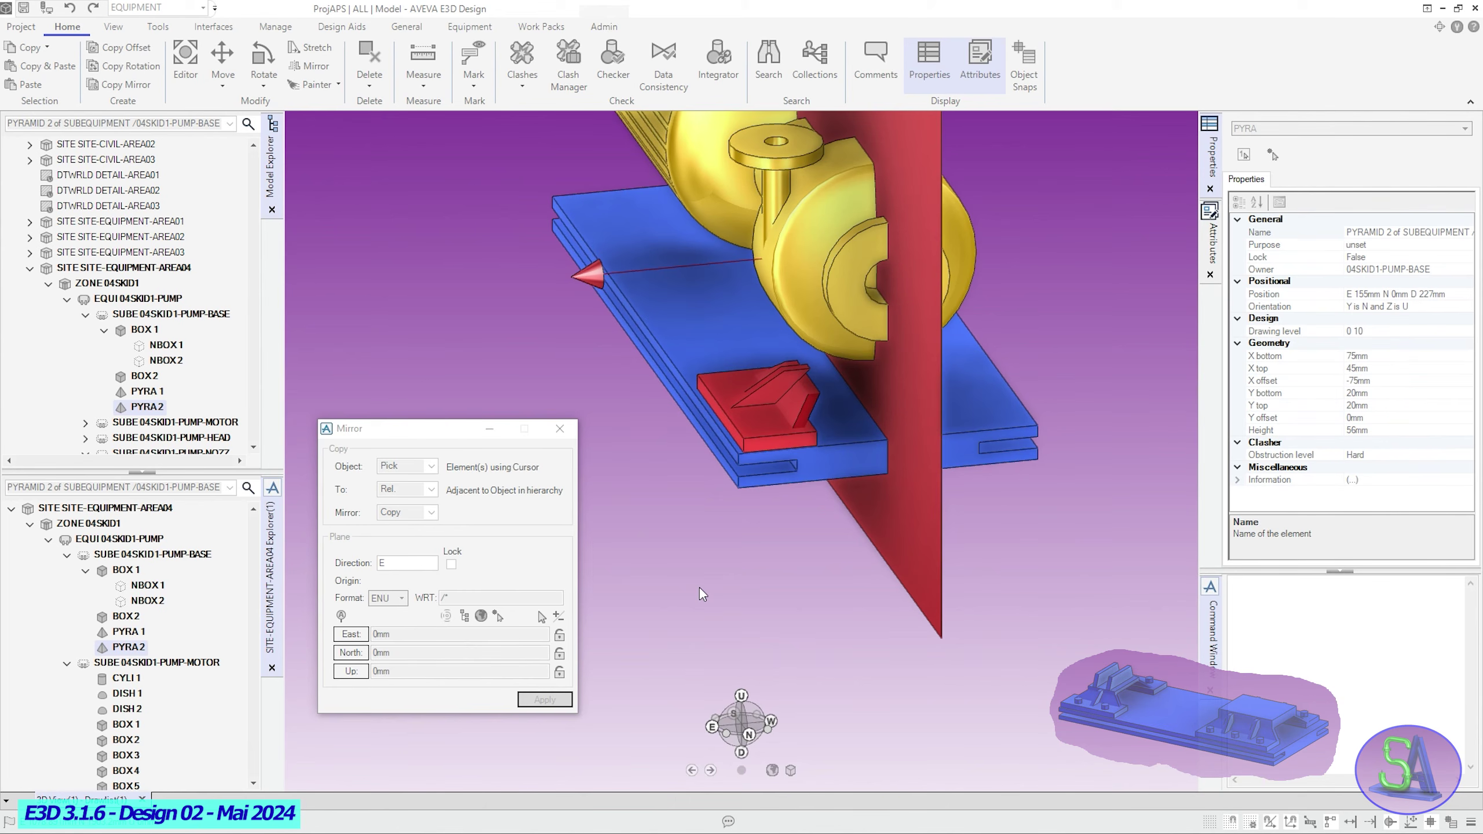
key("Escape")
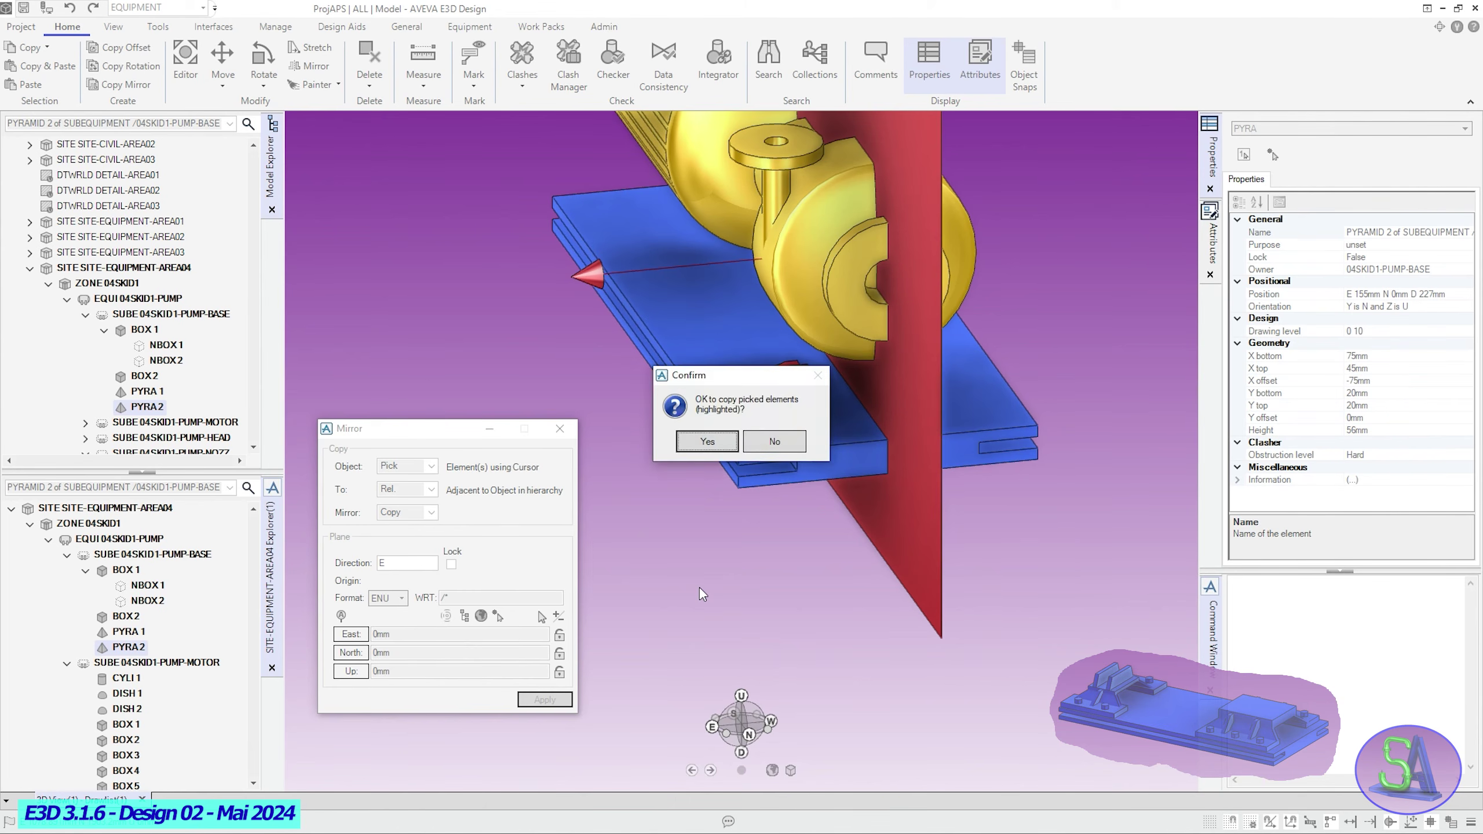
left_click(708, 445)
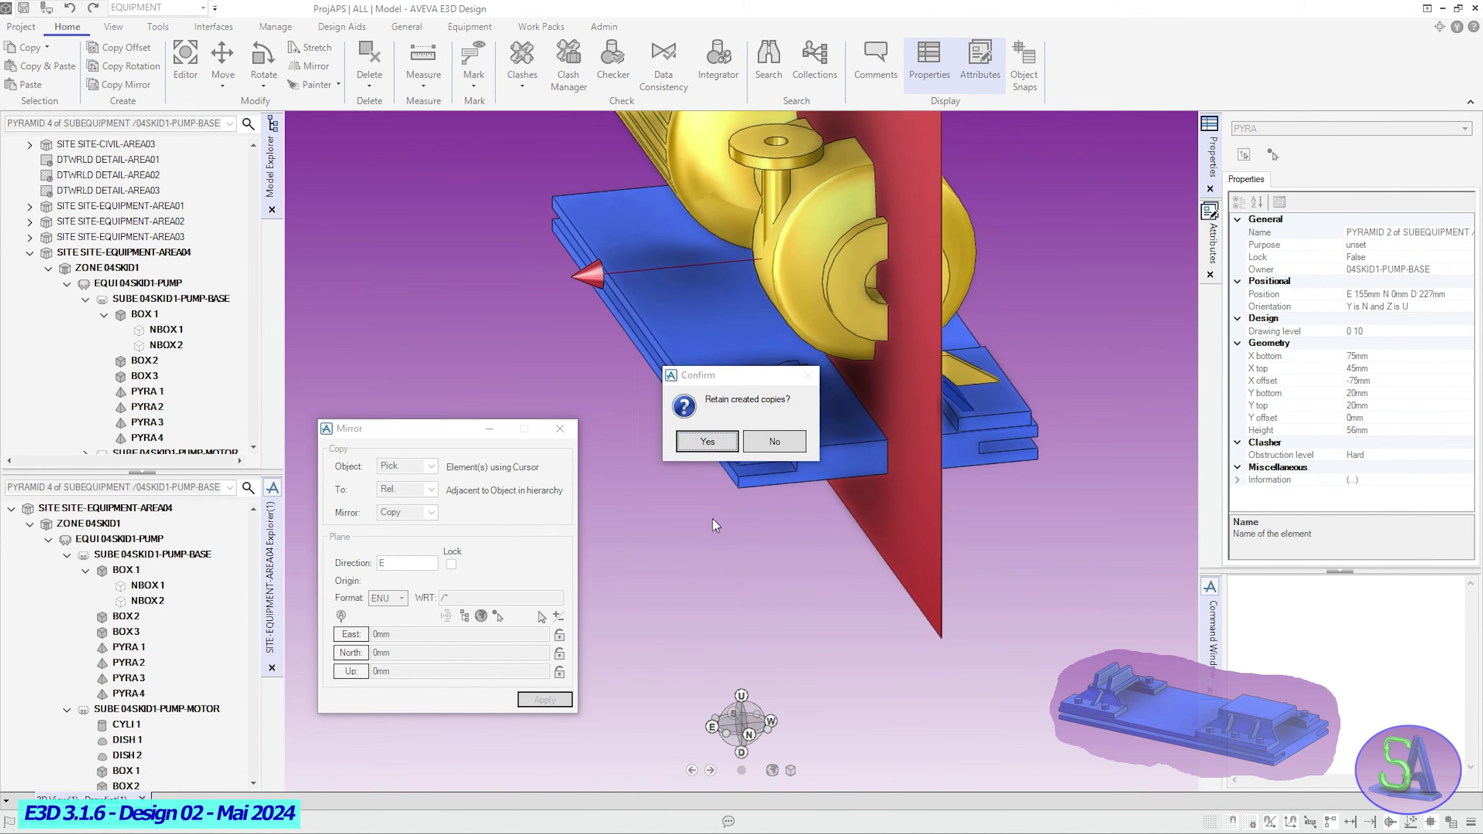
left_click(693, 441)
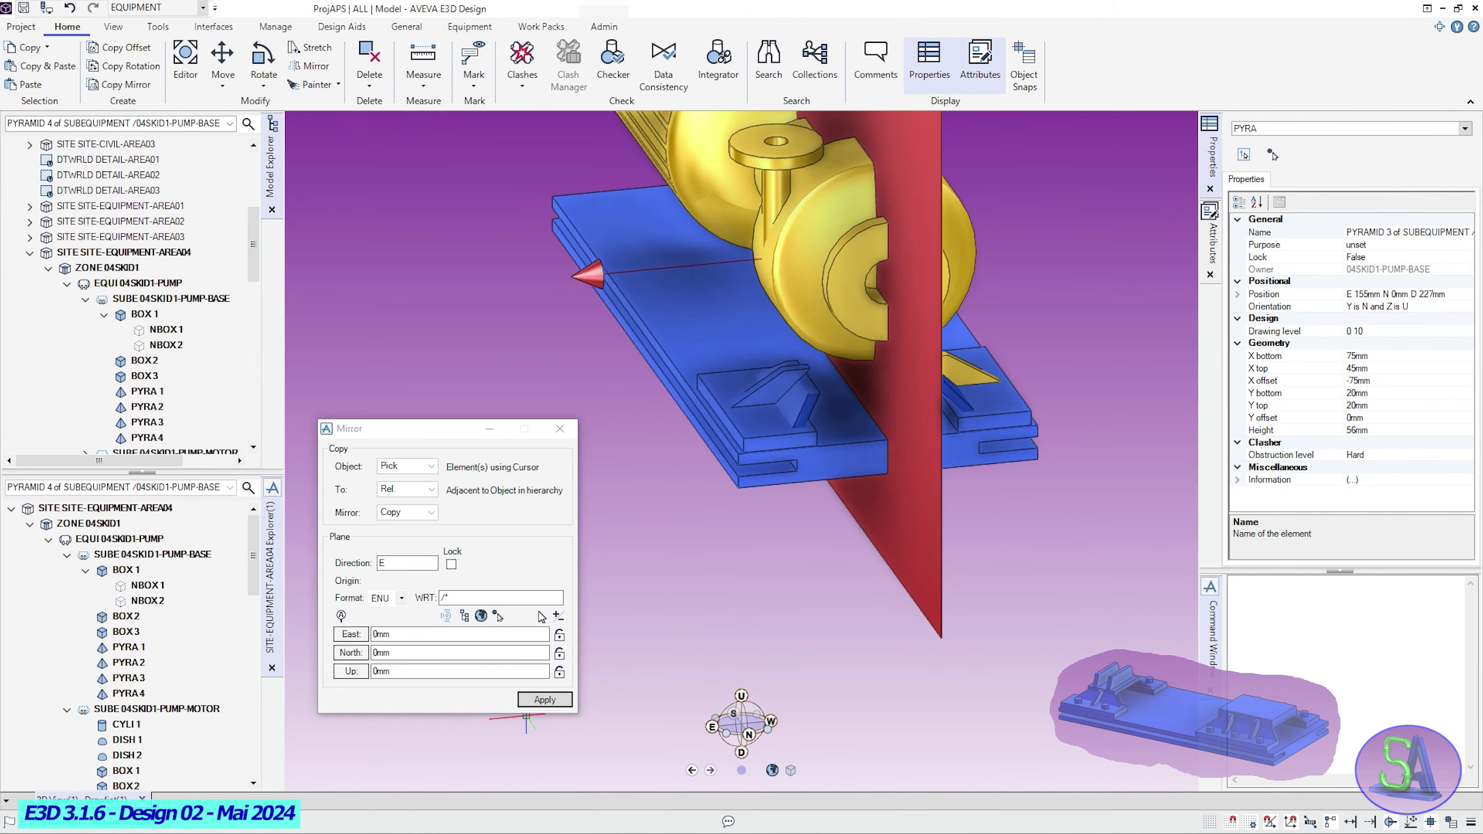
left_click(560, 428)
middle_click_drag(880, 519, 889, 517)
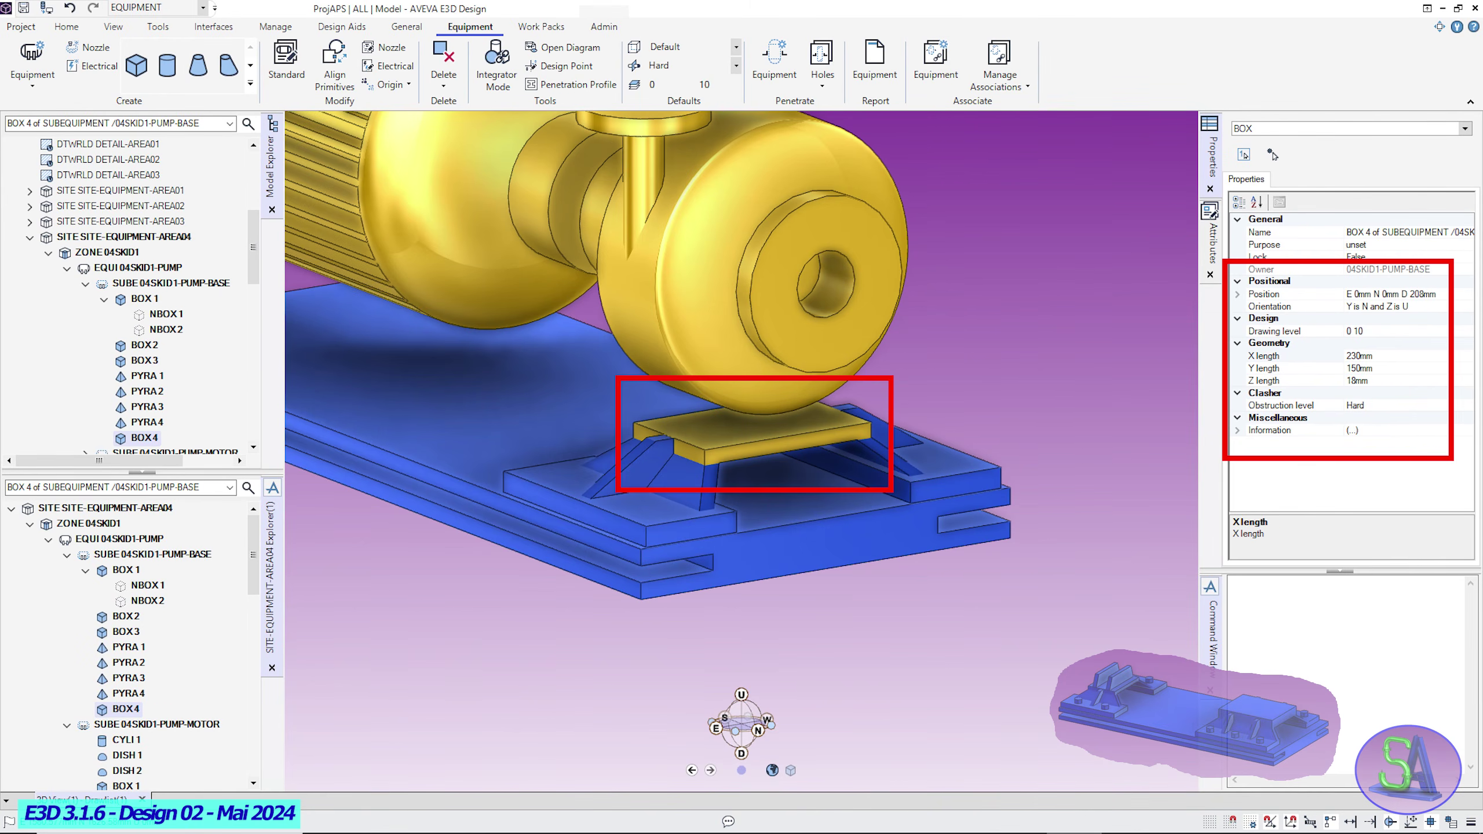